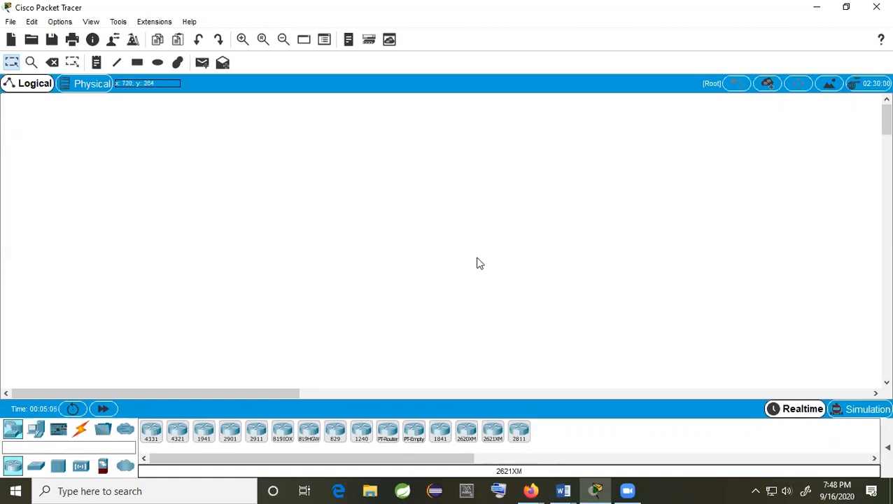
# Place a 2950-24 switch in the workspace and add three PCs in a row below it.
pyautogui.click(45, 468)
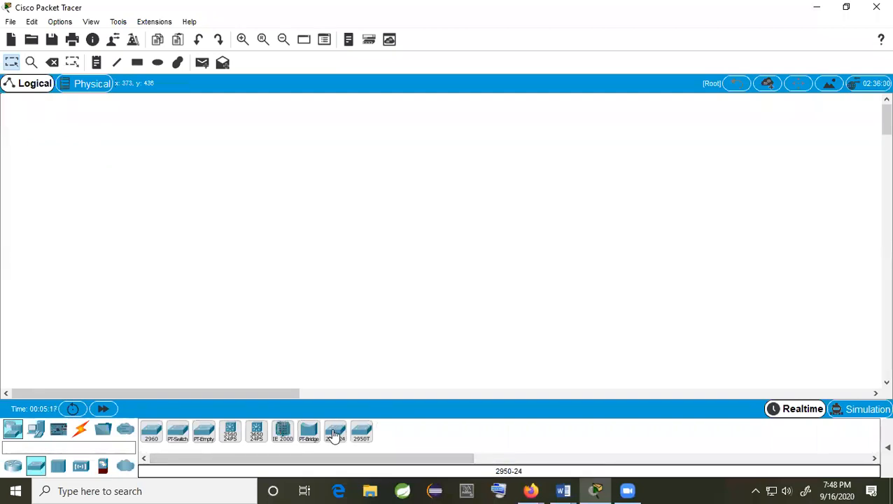
pyautogui.moveTo(334, 436); pyautogui.dragTo(323, 214)
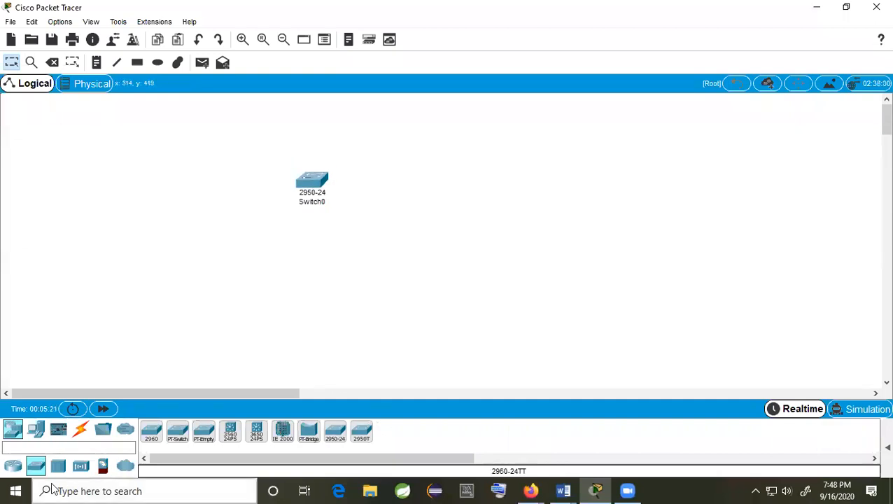
pyautogui.click(35, 430)
pyautogui.moveTo(152, 431); pyautogui.dragTo(177, 324)
pyautogui.moveTo(159, 432); pyautogui.dragTo(285, 329)
pyautogui.moveTo(151, 431); pyautogui.dragTo(417, 343)
# Connect PC0's FastEthernet0 to the switch's FastEthernet0/1 with a copper straight-through cable.
pyautogui.click(80, 430)
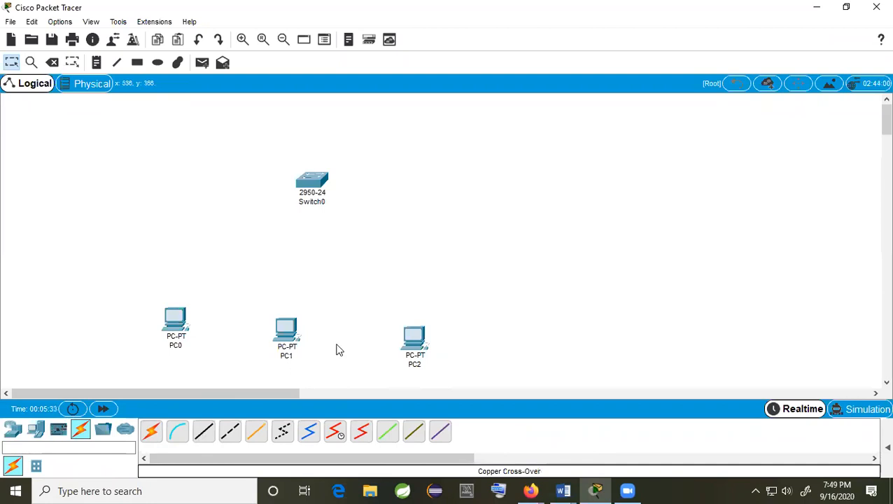
pyautogui.click(205, 436)
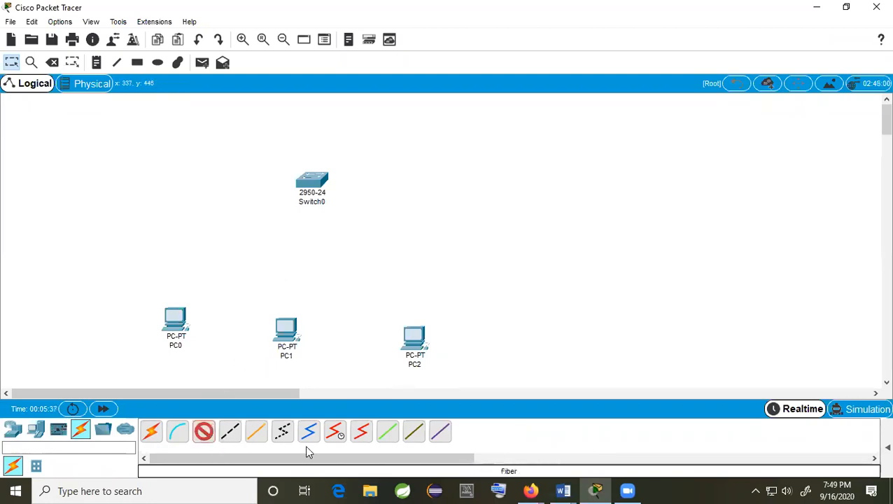
pyautogui.click(179, 321)
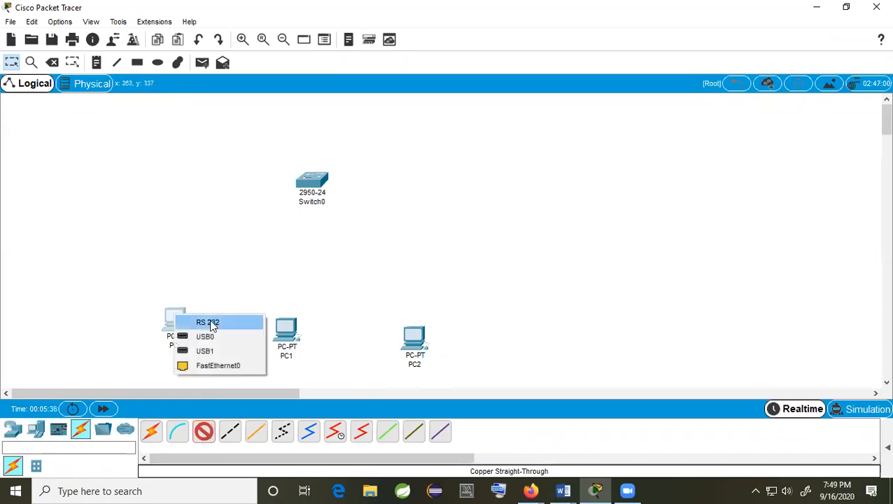
pyautogui.click(219, 365)
pyautogui.click(310, 183)
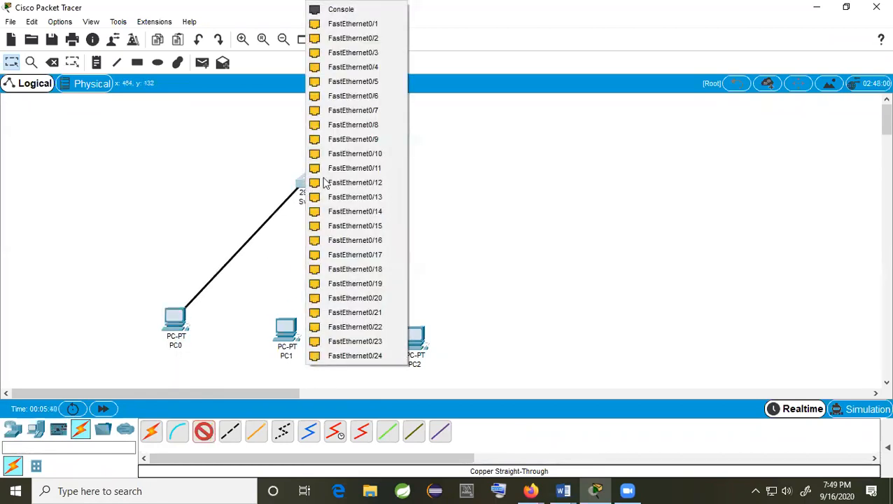
pyautogui.click(337, 21)
# Connect PC1's FastEthernet0 to the switch's FastEthernet0/2 with a copper straight-through cable.
pyautogui.click(204, 431)
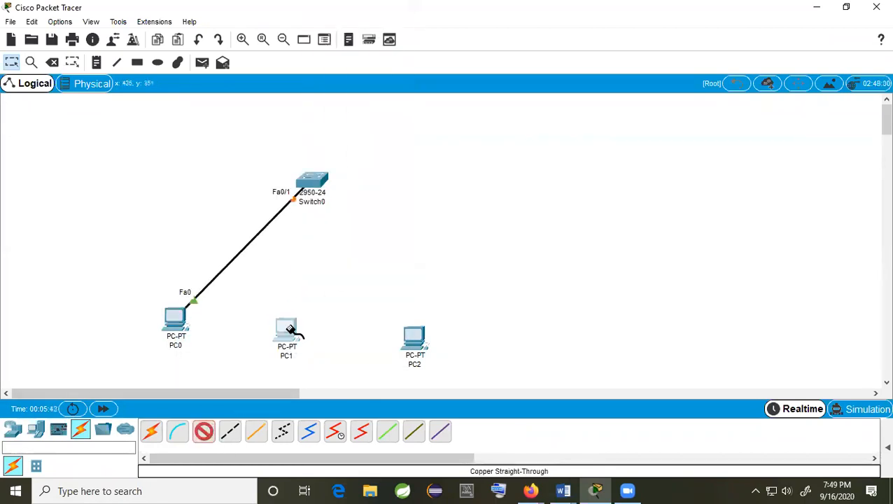
pyautogui.click(289, 330)
pyautogui.click(331, 376)
pyautogui.click(314, 183)
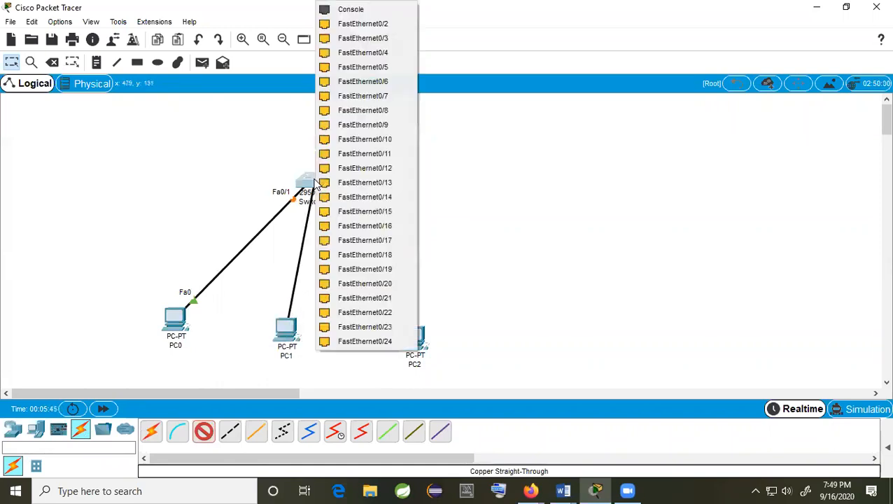
pyautogui.click(363, 23)
# Connect PC2's FastEthernet0 to the switch's FastEthernet0/3 with a copper straight-through cable.
pyautogui.click(203, 431)
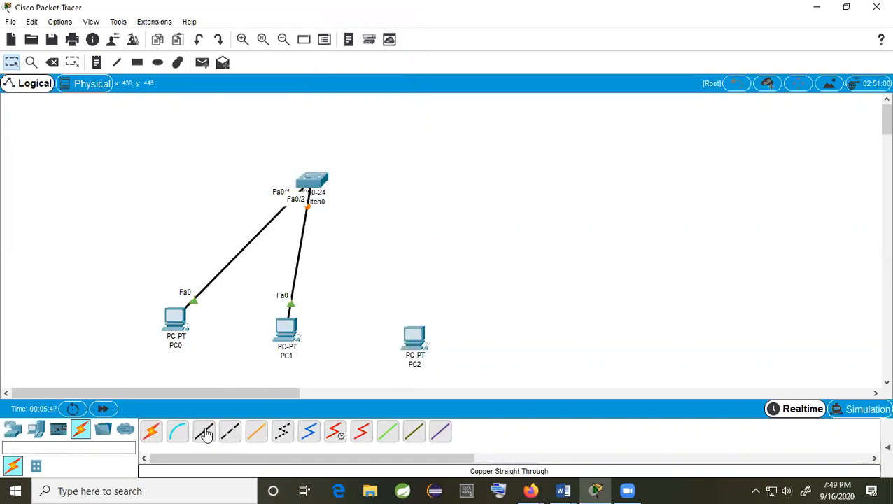
pyautogui.click(415, 339)
pyautogui.click(454, 383)
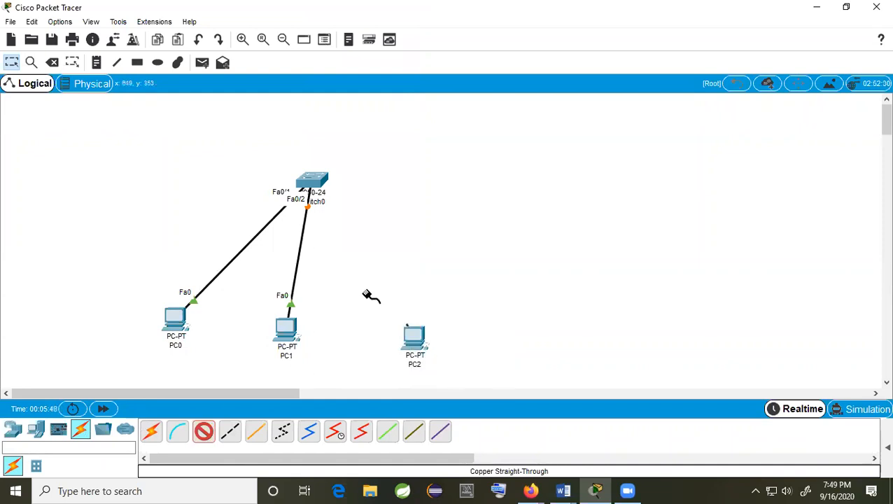
pyautogui.click(318, 182)
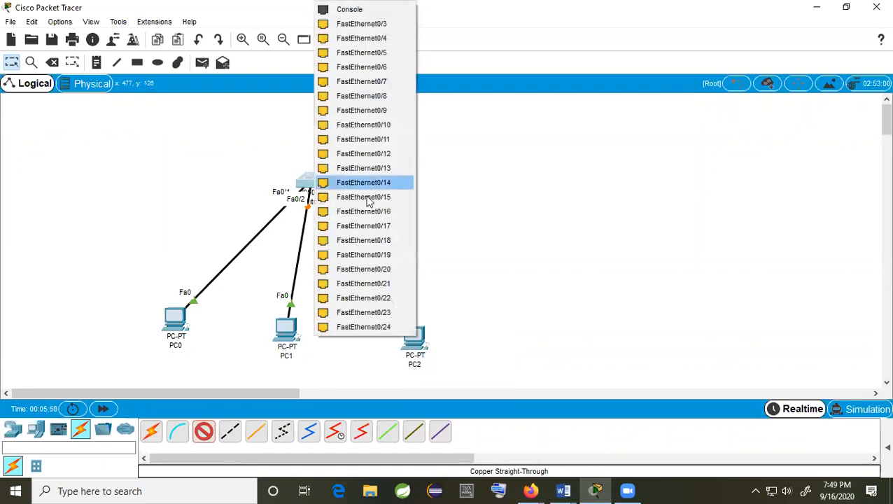
pyautogui.click(364, 24)
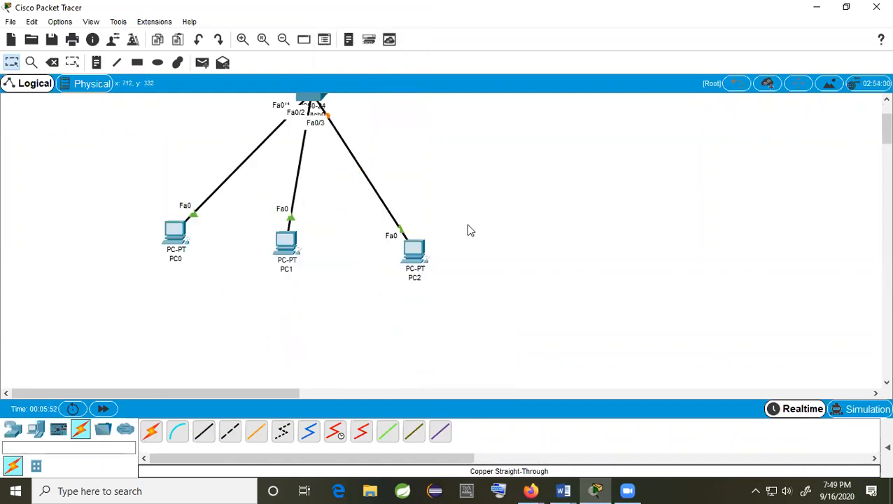
# Move the switch closer to the PCs and place a 2811 router above it.
pyautogui.moveTo(315, 182); pyautogui.dragTo(299, 221)
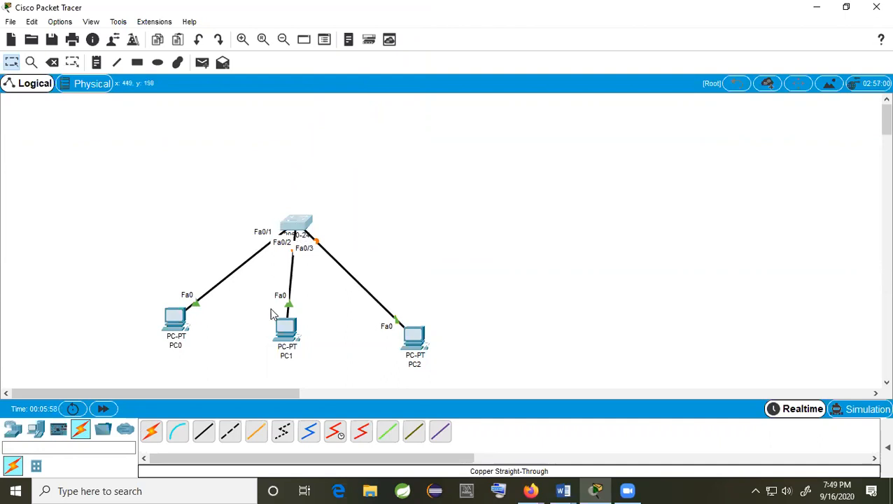
pyautogui.click(12, 429)
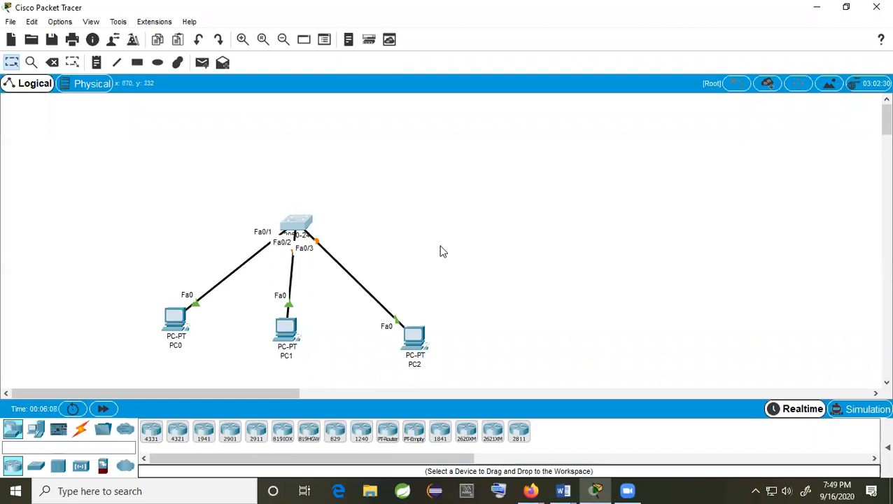
pyautogui.moveTo(519, 431); pyautogui.dragTo(299, 154)
pyautogui.click(291, 136)
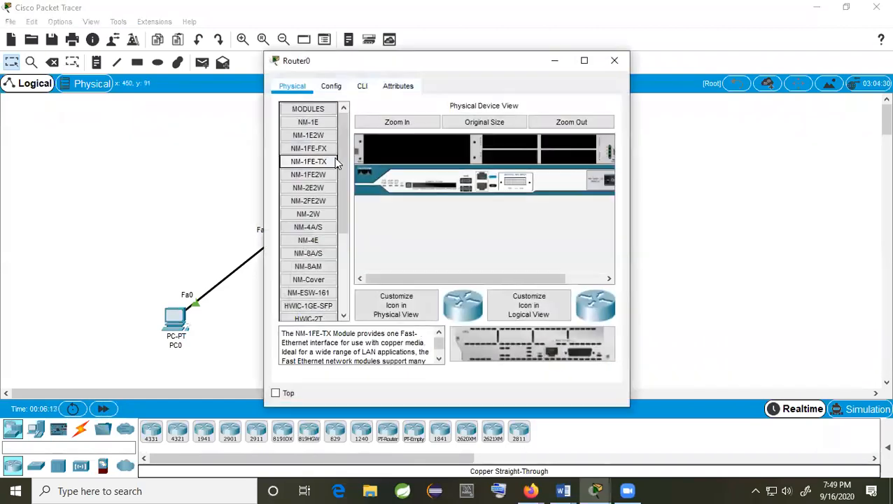
pyautogui.click(614, 60)
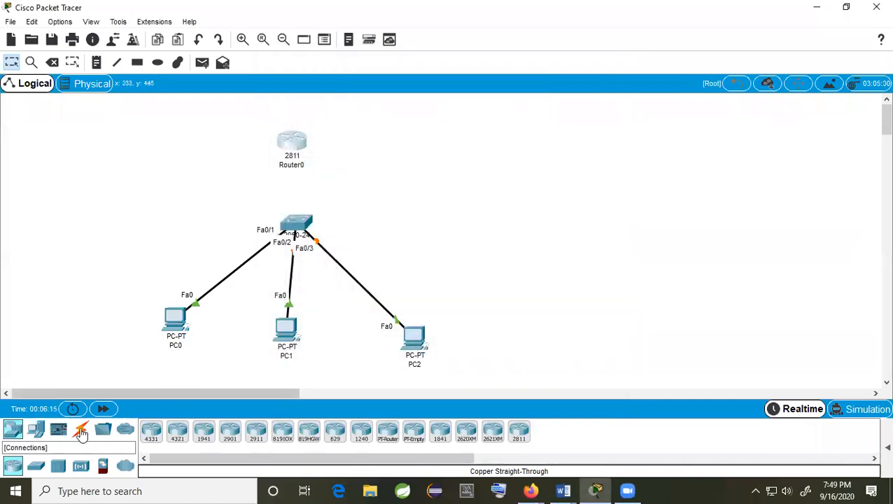
# Connect the router's FastEthernet0/0 to the switch's FastEthernet0/4 with a copper straight-through cable and align the router above the switch.
pyautogui.click(81, 431)
pyautogui.click(204, 431)
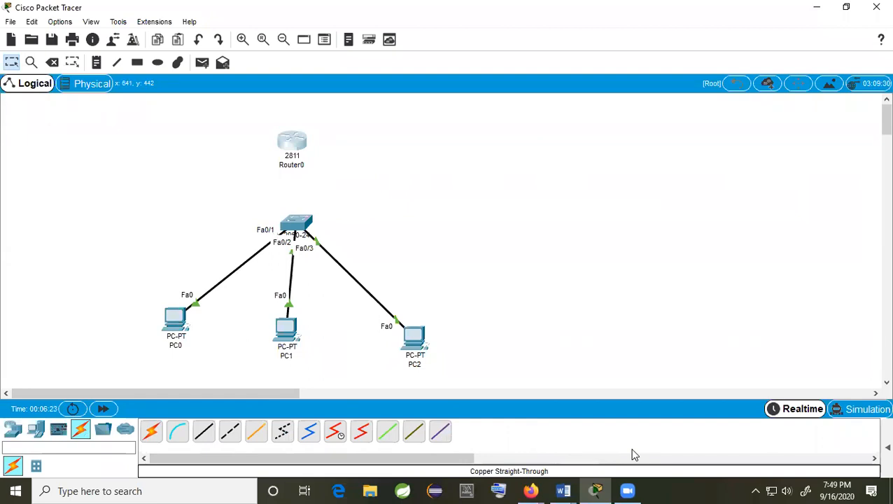
pyautogui.click(204, 432)
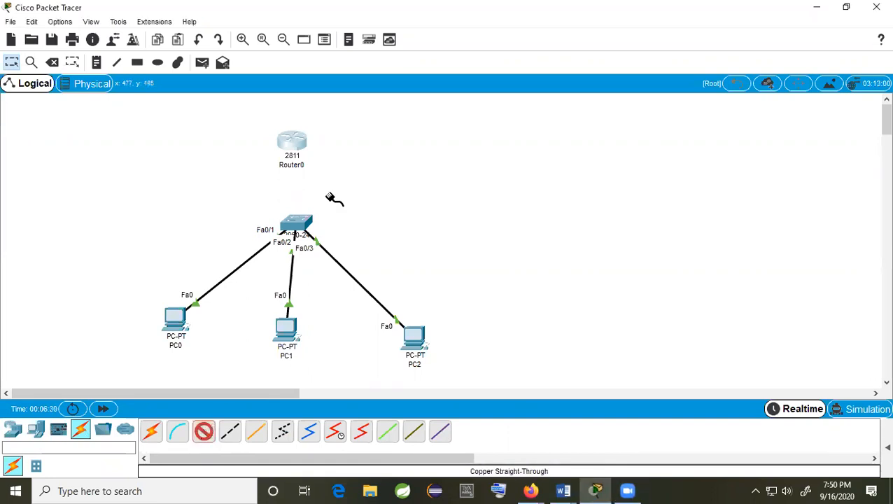
pyautogui.click(295, 142)
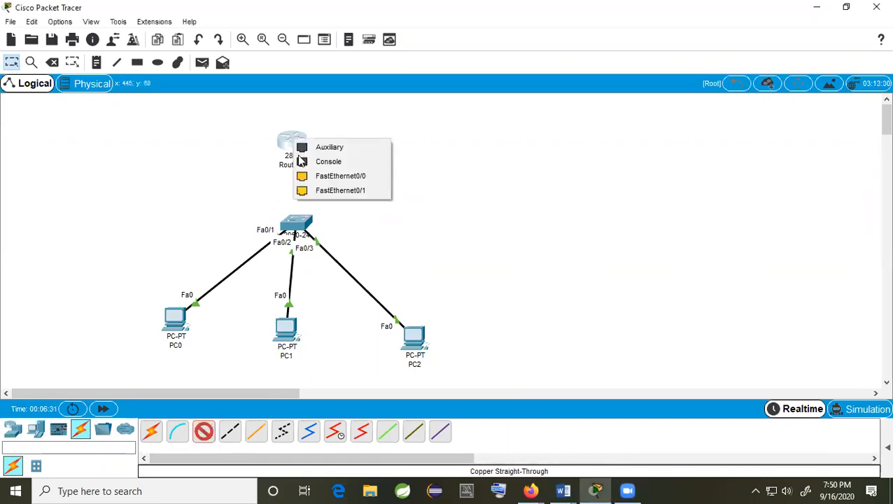
pyautogui.click(341, 176)
pyautogui.click(295, 224)
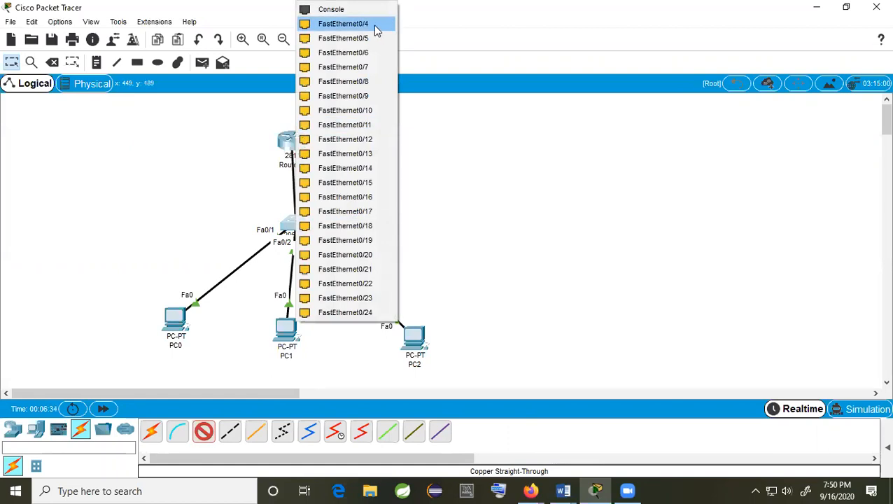
pyautogui.click(392, 24)
pyautogui.moveTo(299, 139); pyautogui.dragTo(295, 142)
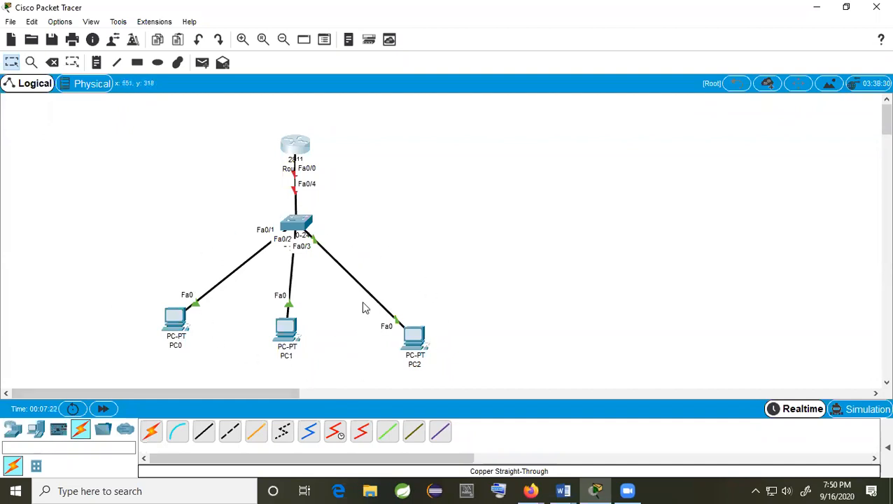
# Add a note reading 192.168.1.0 and position it beside the switch, above PC0.
pyautogui.click(97, 63)
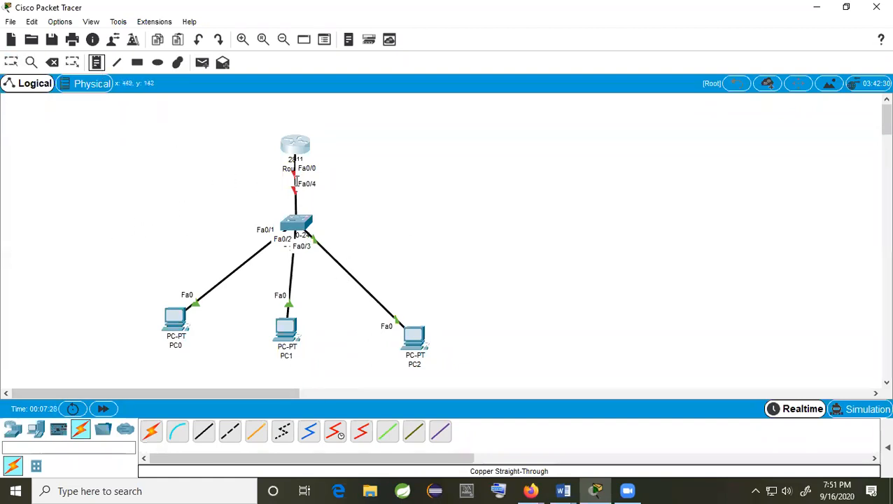
pyautogui.click(172, 221)
pyautogui.write('192.168.1.0')
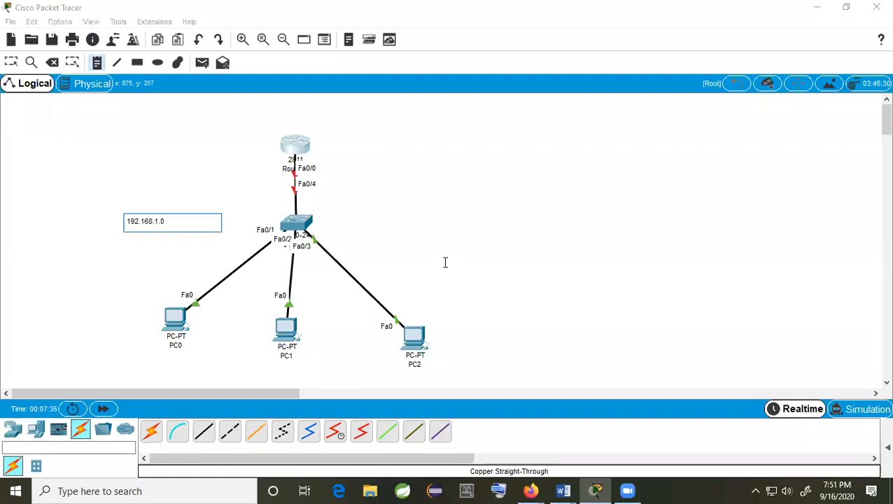
pyautogui.moveTo(167, 221); pyautogui.dragTo(130, 224)
pyautogui.click(213, 245)
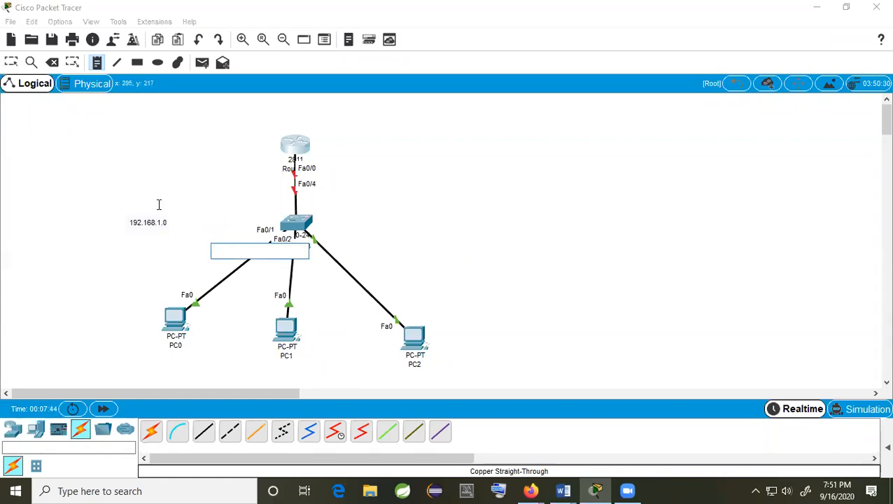
pyautogui.click(10, 63)
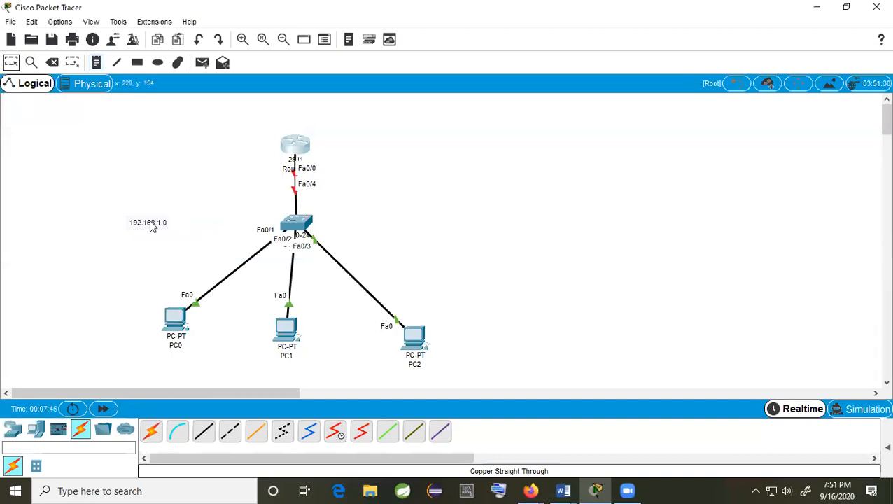
pyautogui.moveTo(150, 225); pyautogui.dragTo(163, 210)
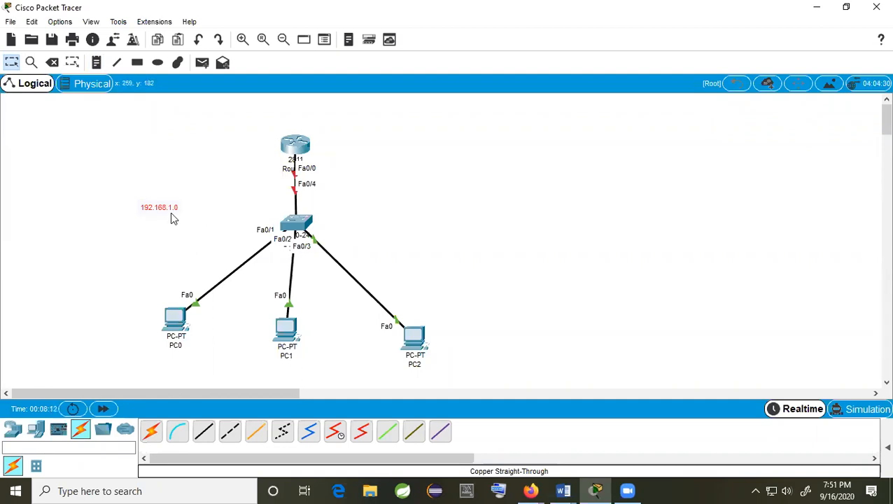
pyautogui.moveTo(170, 212)
pyautogui.mouseDown()
pyautogui.moveTo(190, 212)
pyautogui.moveTo(172, 207)
pyautogui.mouseUp()
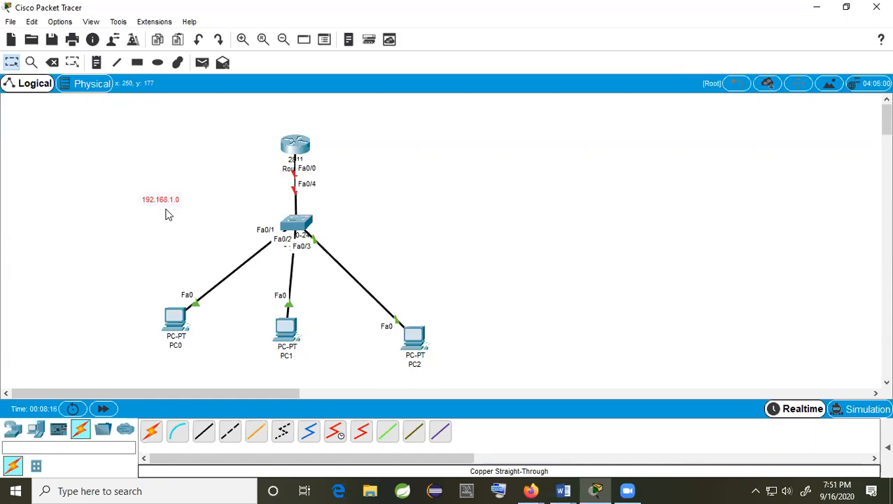
pyautogui.moveTo(177, 207); pyautogui.dragTo(174, 214)
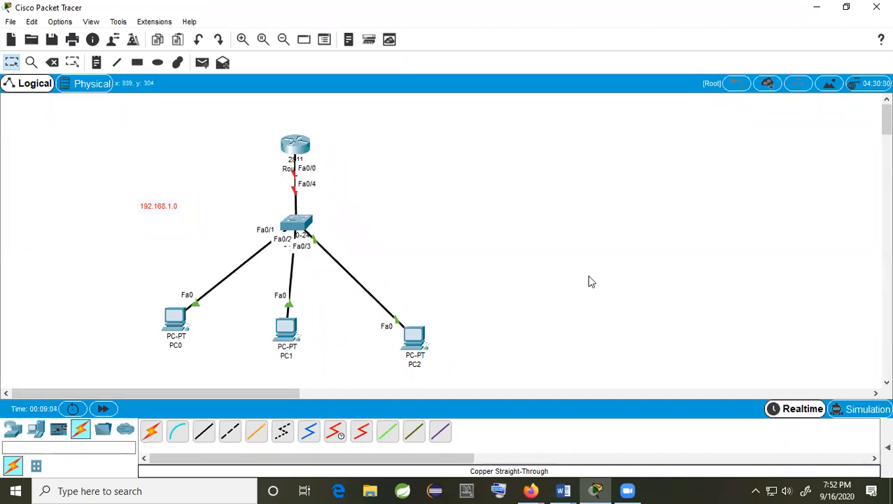
# Shift PC1 and PC2 toward PC0 to make the first network more compact.
pyautogui.moveTo(424, 347); pyautogui.dragTo(394, 334)
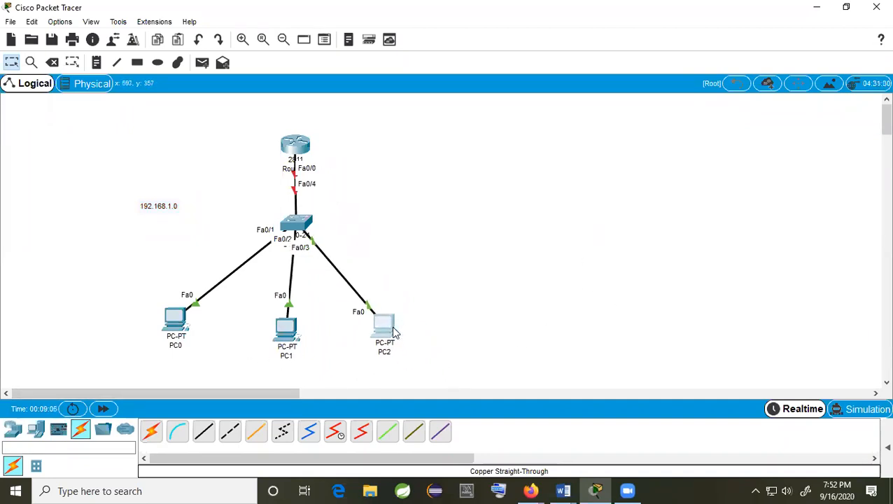
pyautogui.moveTo(293, 334); pyautogui.dragTo(281, 334)
pyautogui.moveTo(383, 336); pyautogui.dragTo(359, 331)
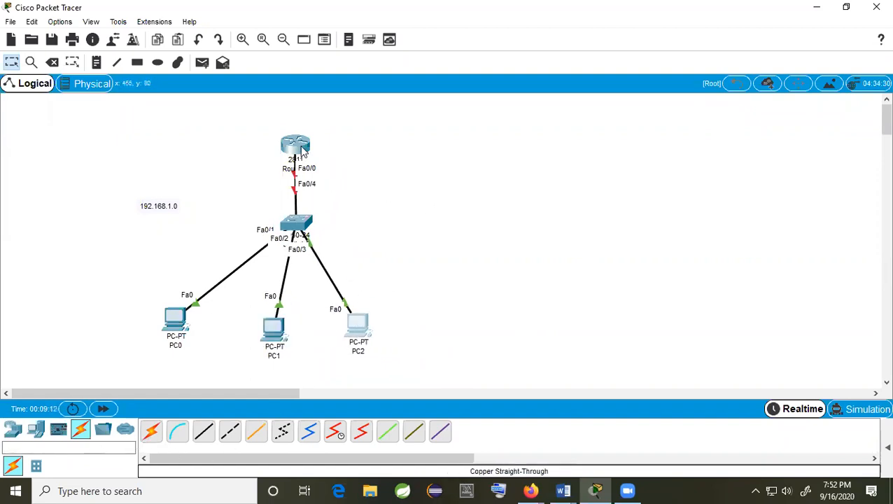
pyautogui.moveTo(368, 332); pyautogui.dragTo(381, 336)
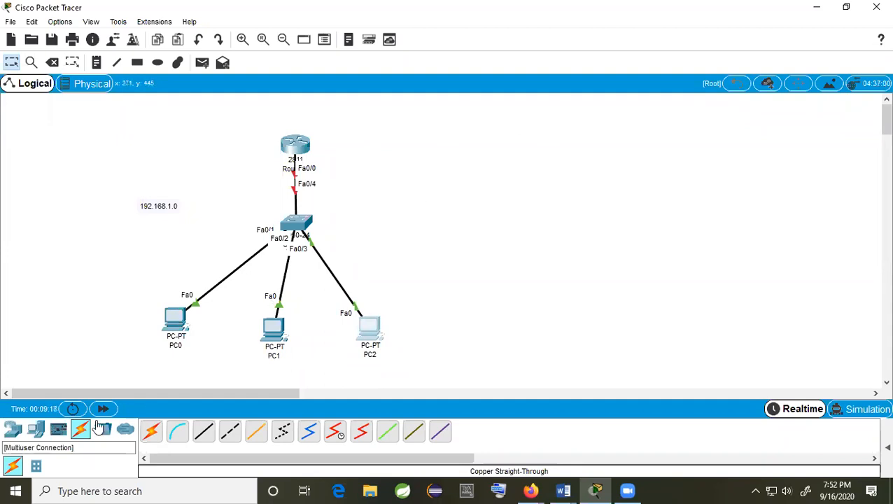
# Place a second 2811 router in the empty area beside the first network and a 2950-24 switch below it.
pyautogui.click(13, 429)
pyautogui.moveTo(519, 430); pyautogui.dragTo(525, 162)
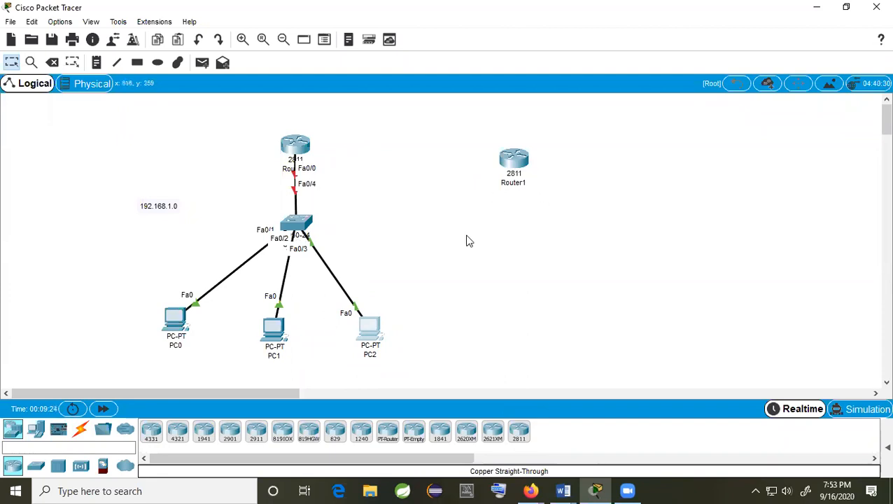
pyautogui.click(37, 470)
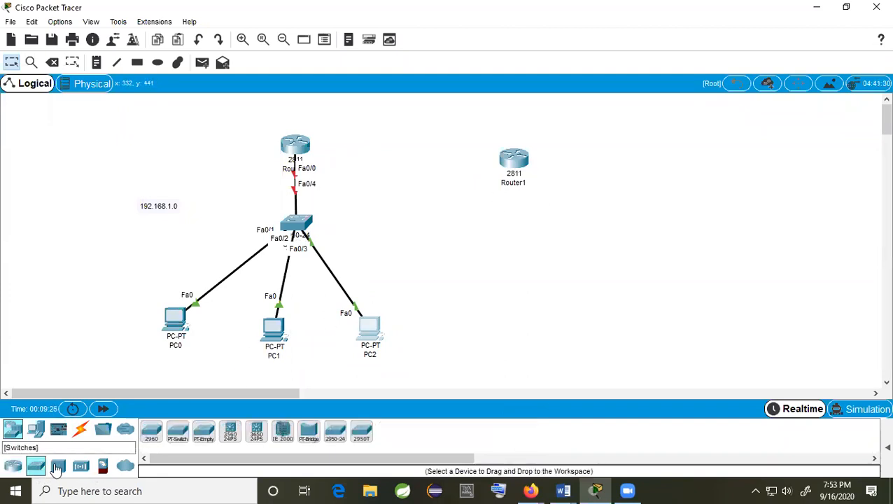
pyautogui.click(335, 437)
pyautogui.click(513, 257)
# Add two PCs side by side below the second switch.
pyautogui.click(36, 429)
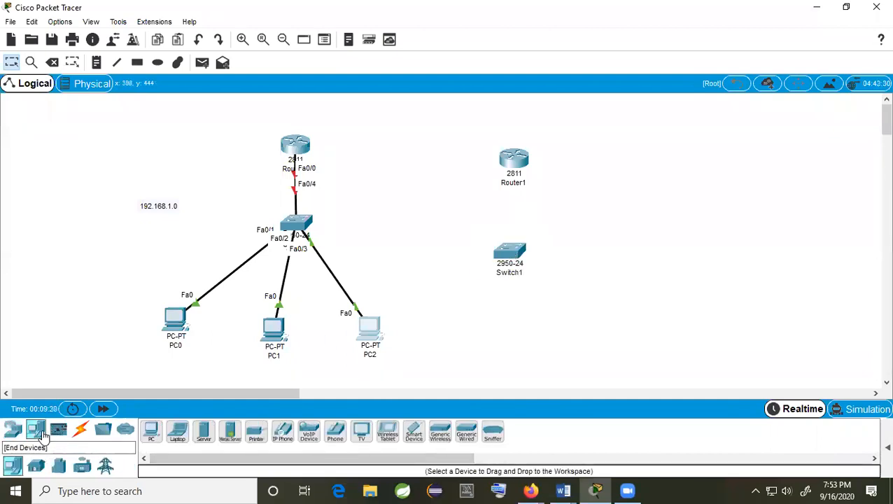
pyautogui.moveTo(151, 431); pyautogui.dragTo(544, 369)
pyautogui.moveTo(560, 336); pyautogui.dragTo(561, 337)
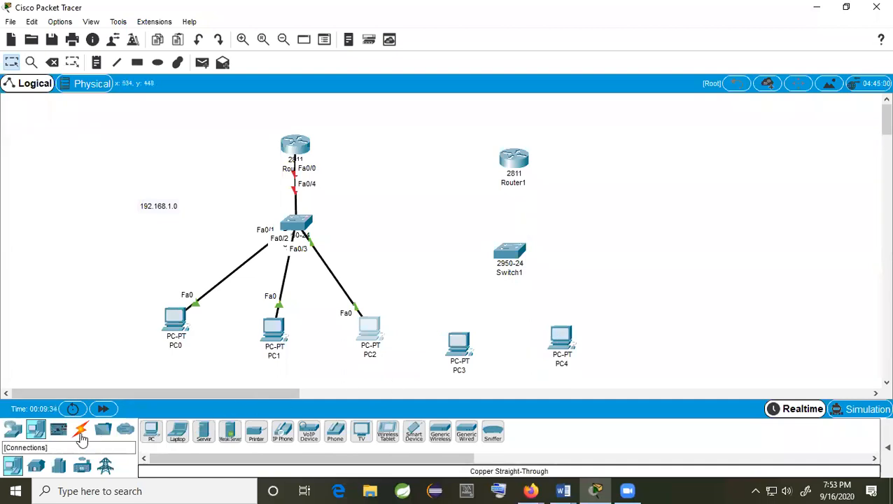
# Connect PC3 to FastEthernet0/1 on Switch1 with a copper straight-through cable.
pyautogui.click(80, 429)
pyautogui.click(203, 432)
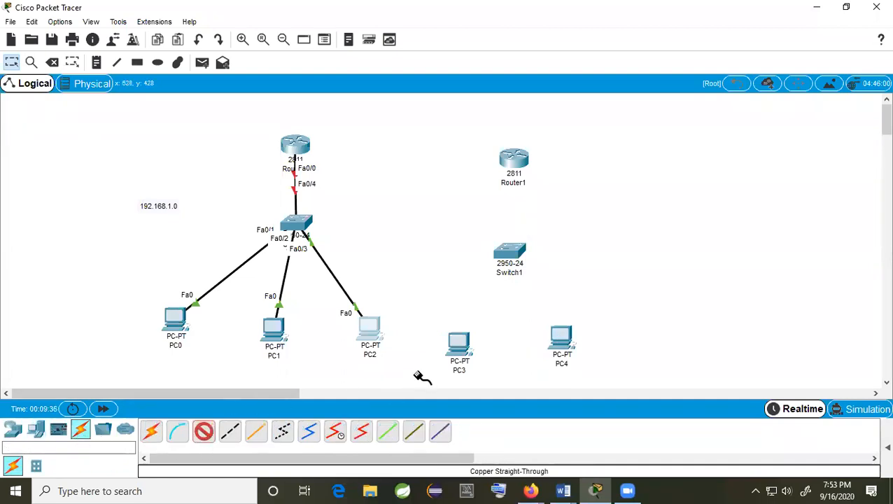
pyautogui.click(460, 344)
pyautogui.click(501, 393)
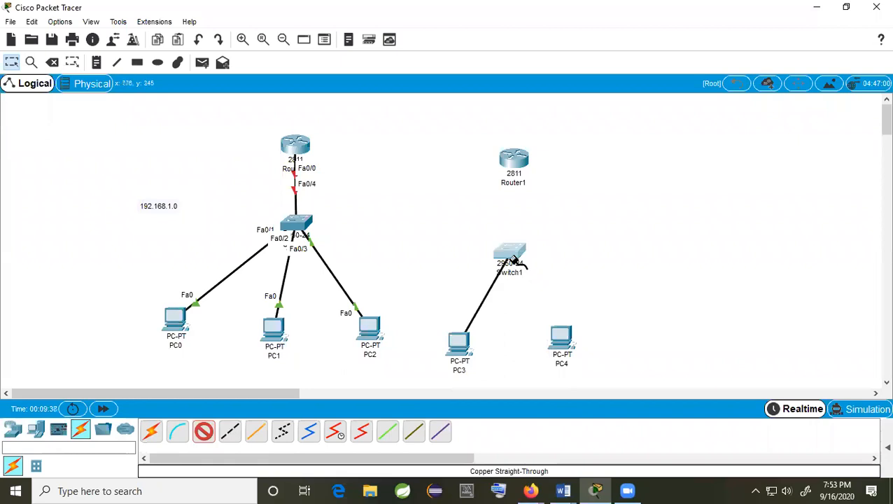
pyautogui.click(509, 253)
pyautogui.click(558, 24)
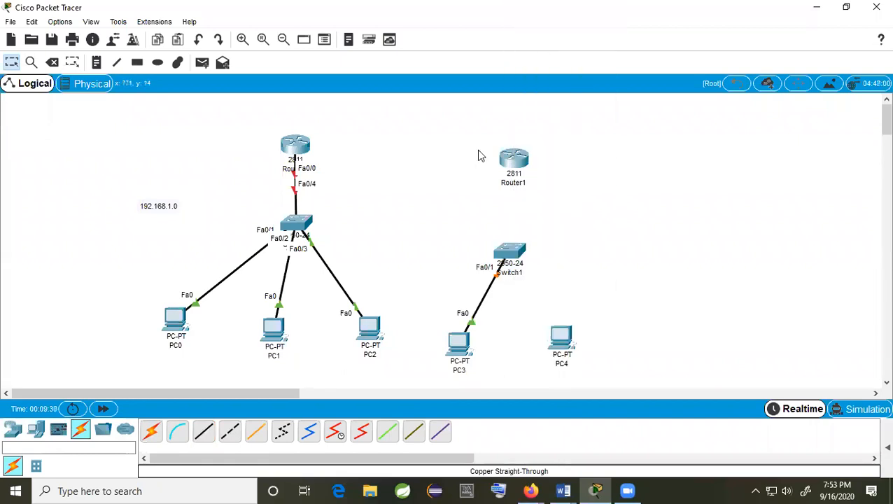
# Run a copper straight-through cable from PC4's FastEthernet0 to FastEthernet0/2 on Switch1.
pyautogui.click(208, 438)
pyautogui.click(567, 341)
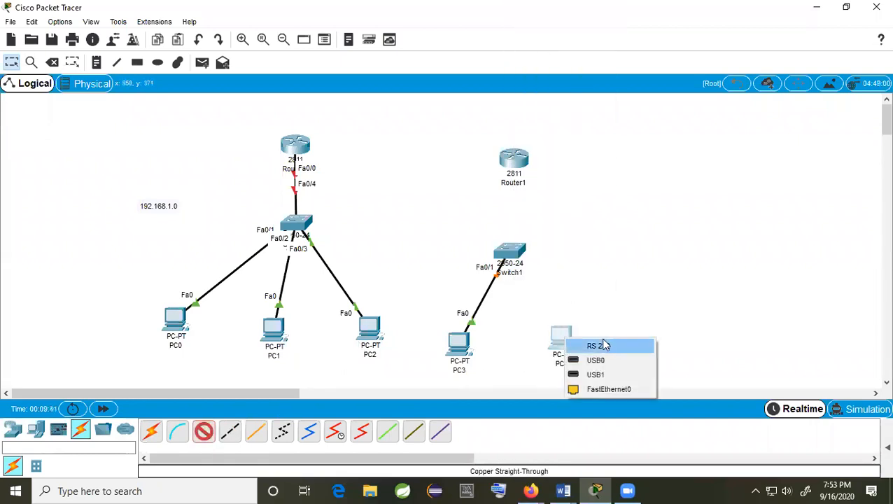
pyautogui.click(615, 389)
pyautogui.click(522, 269)
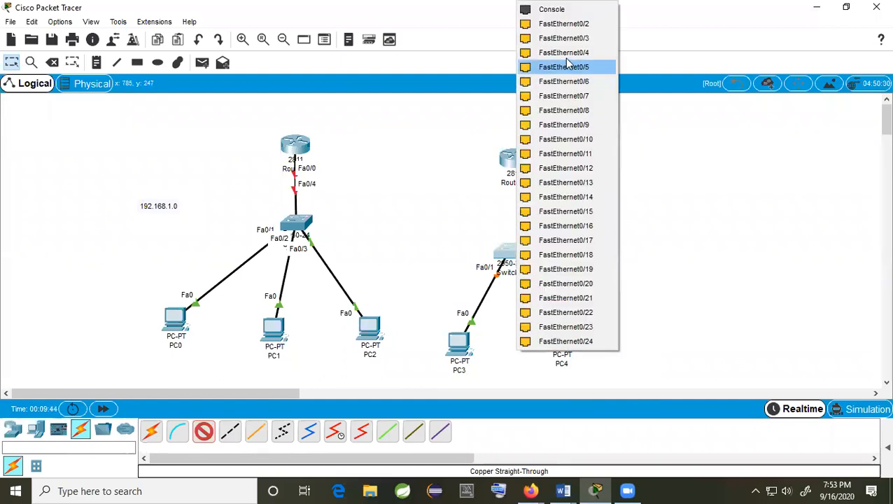
pyautogui.click(560, 26)
# Connect Switch1's FastEthernet0/3 to Router1's FastEthernet0/0 with a copper straight-through cable and shift Router1 slightly up, level with Router0.
pyautogui.click(203, 431)
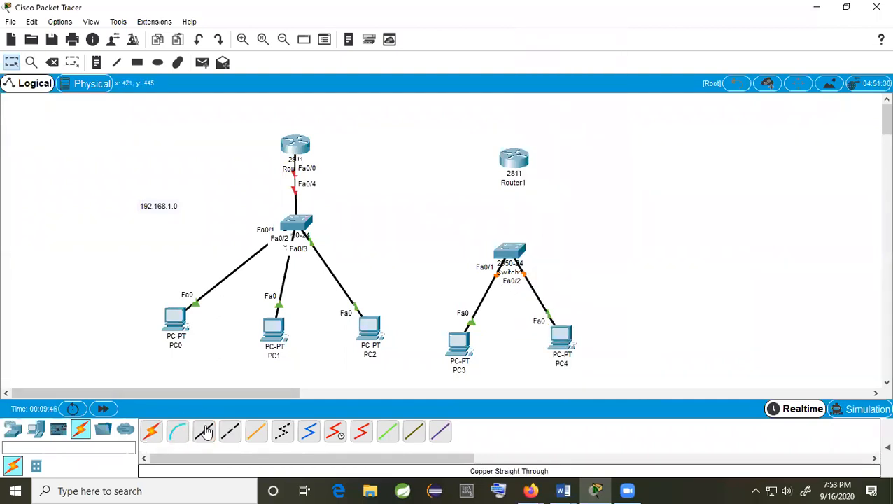
pyautogui.click(511, 253)
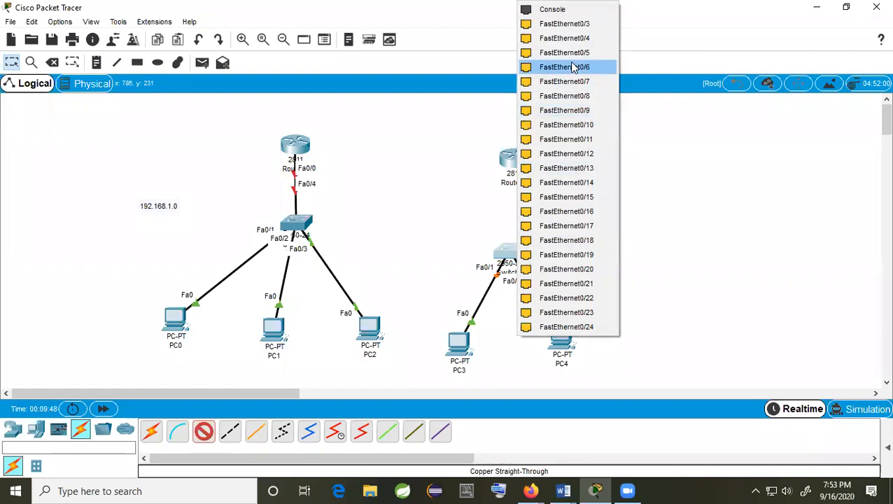
pyautogui.click(582, 25)
pyautogui.click(518, 179)
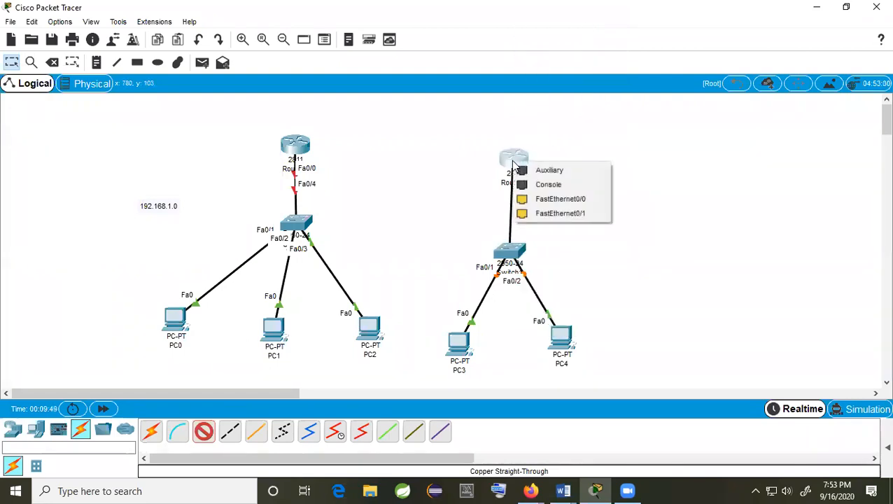
pyautogui.click(555, 198)
pyautogui.moveTo(514, 161); pyautogui.dragTo(504, 148)
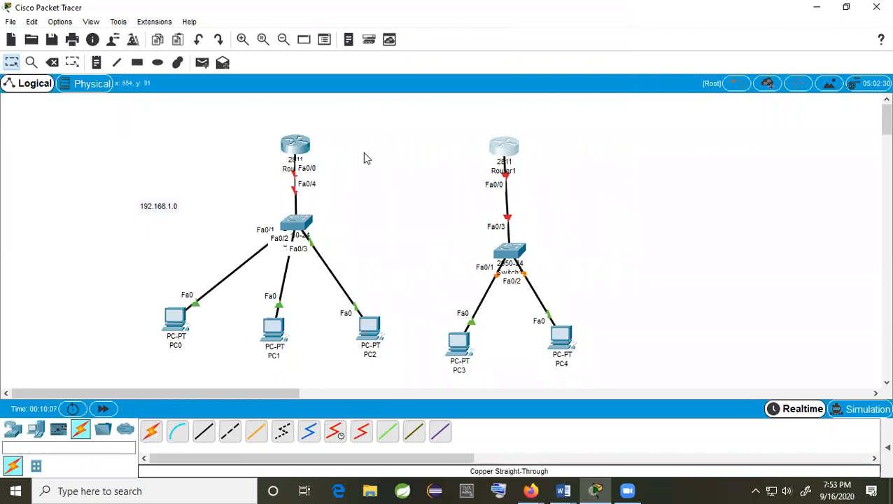
# Try to attach a Serial DTE cable to the Console port of Router0.
pyautogui.click(362, 438)
pyautogui.click(295, 146)
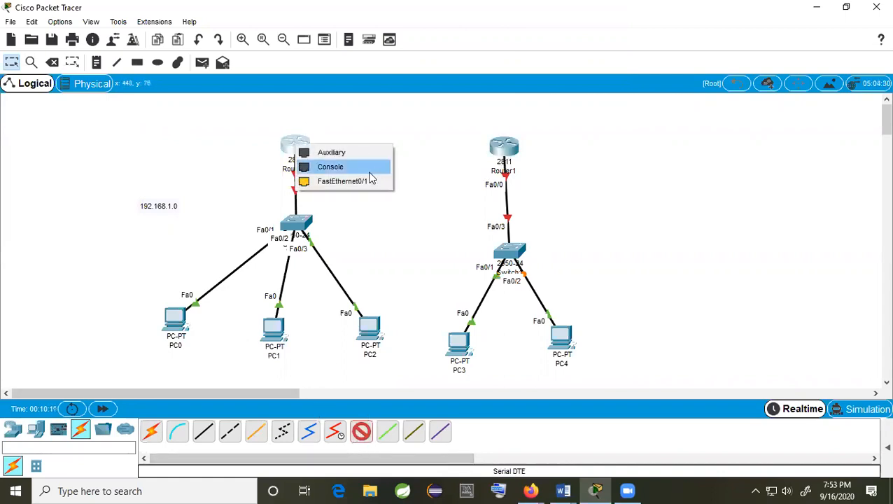
pyautogui.click(369, 171)
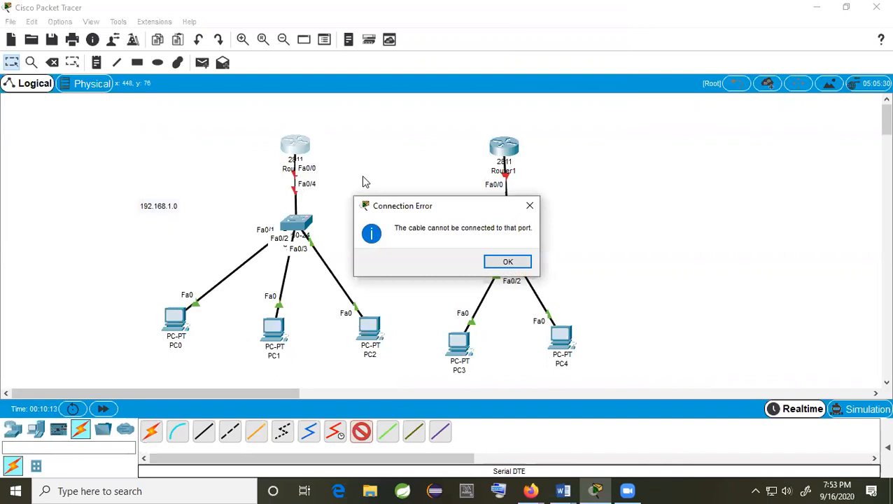
pyautogui.click(530, 206)
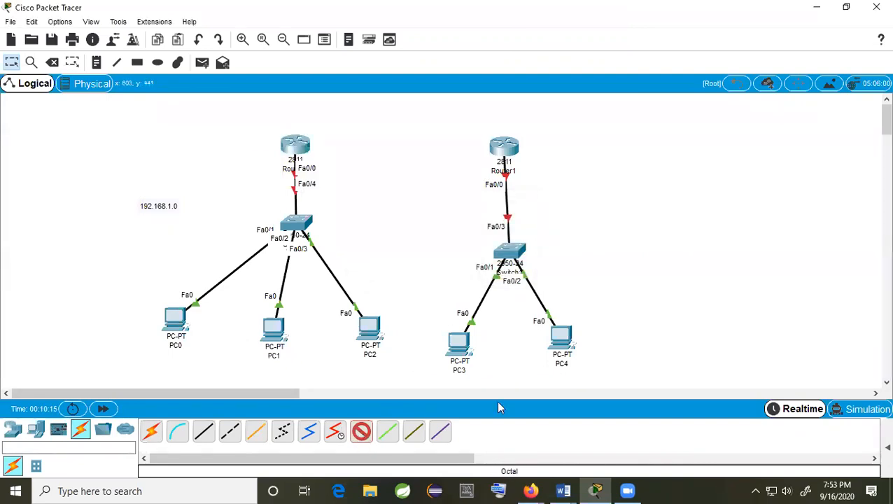
pyautogui.click(364, 433)
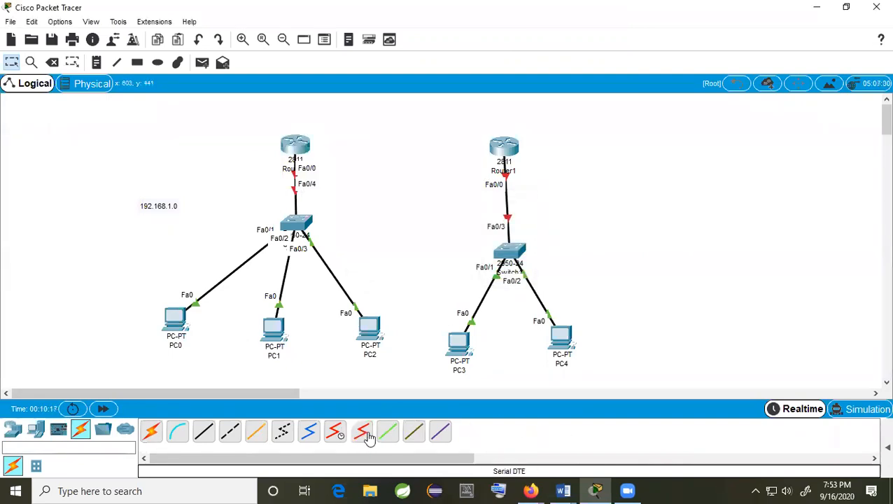
pyautogui.click(296, 146)
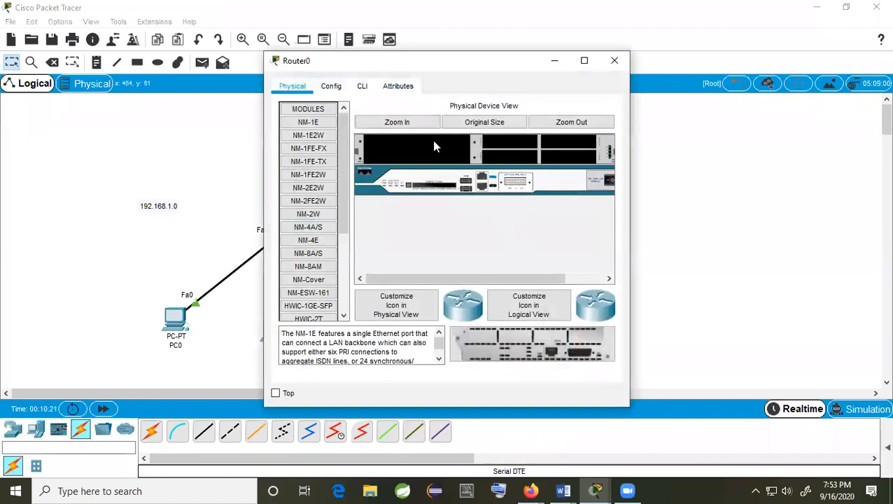
pyautogui.click(615, 61)
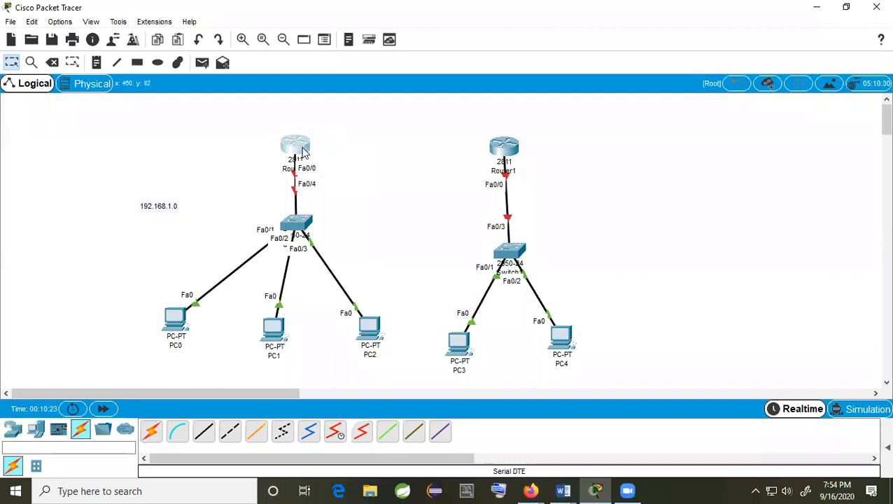
# Check which ports Router0 and Router1 offer for a Serial DTE cable.
pyautogui.moveTo(302, 151)
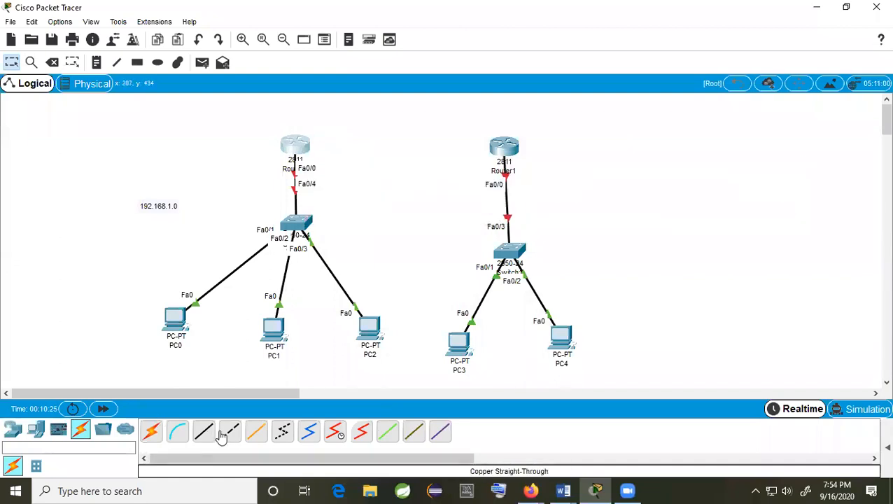
pyautogui.click(363, 439)
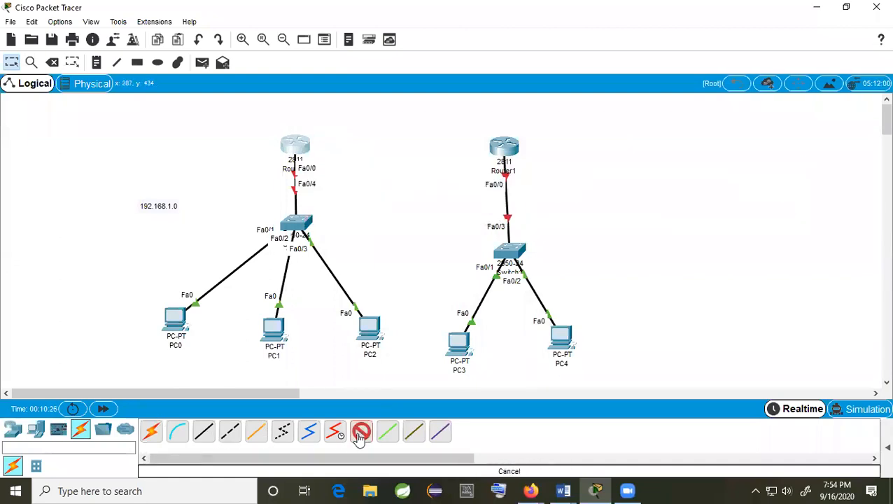
pyautogui.click(295, 144)
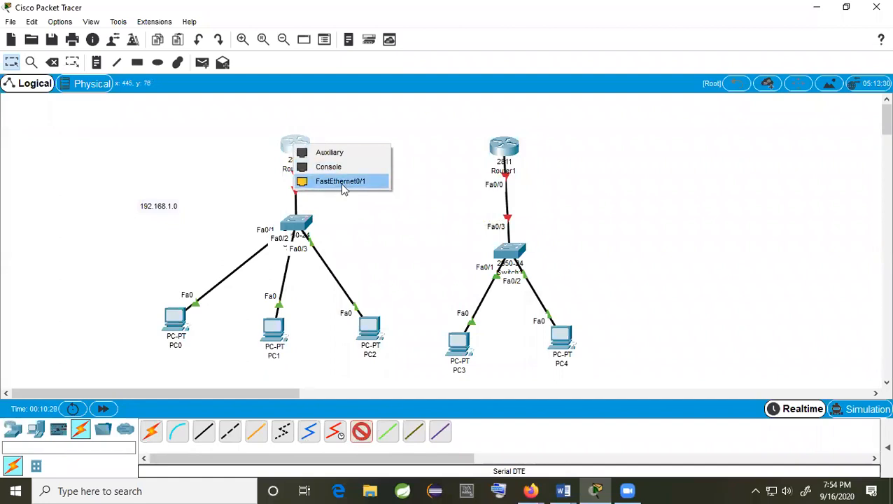
pyautogui.click(507, 147)
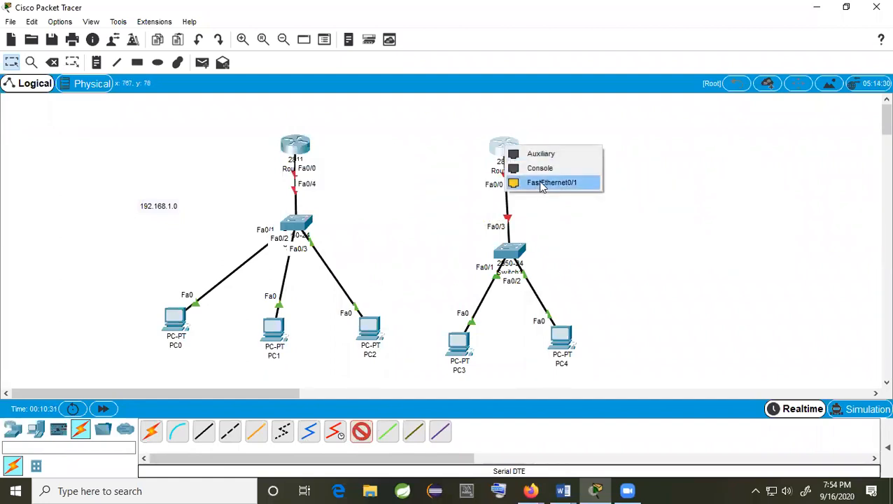
pyautogui.click(451, 187)
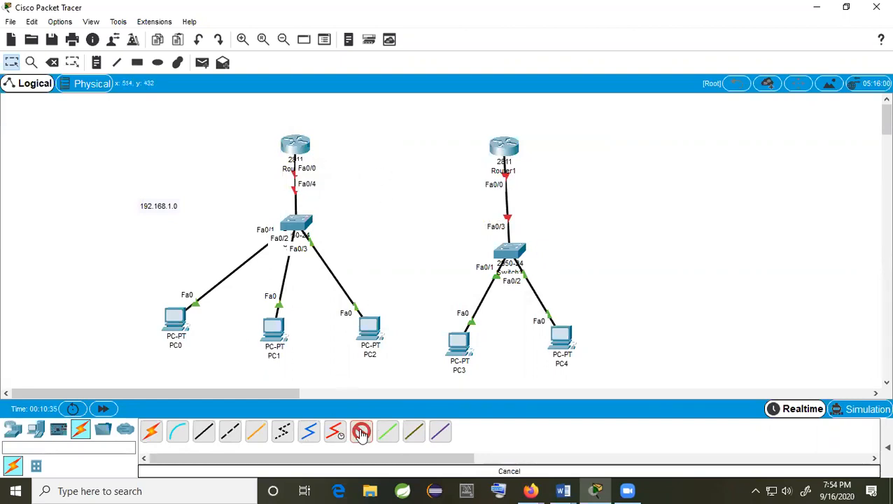
# Power off Router0 and install a WIC-2T module in the upper-left of its four small expansion slots.
pyautogui.click(296, 147)
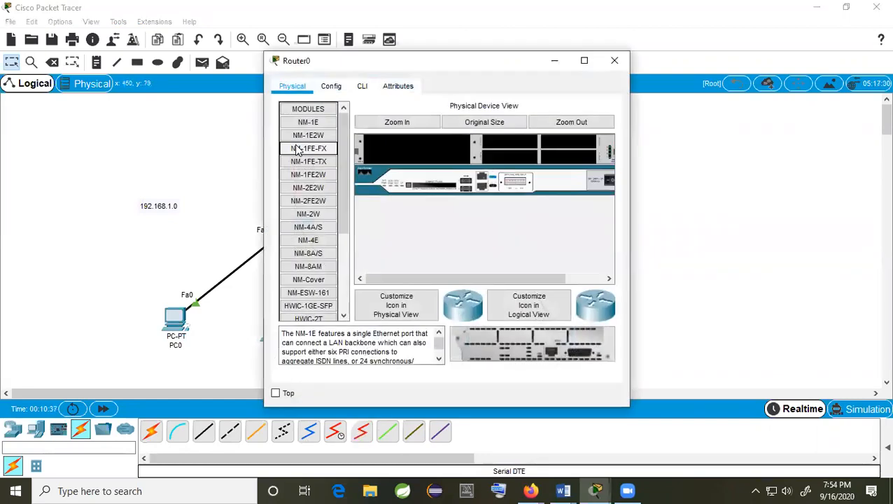
pyautogui.moveTo(436, 56); pyautogui.dragTo(442, 23)
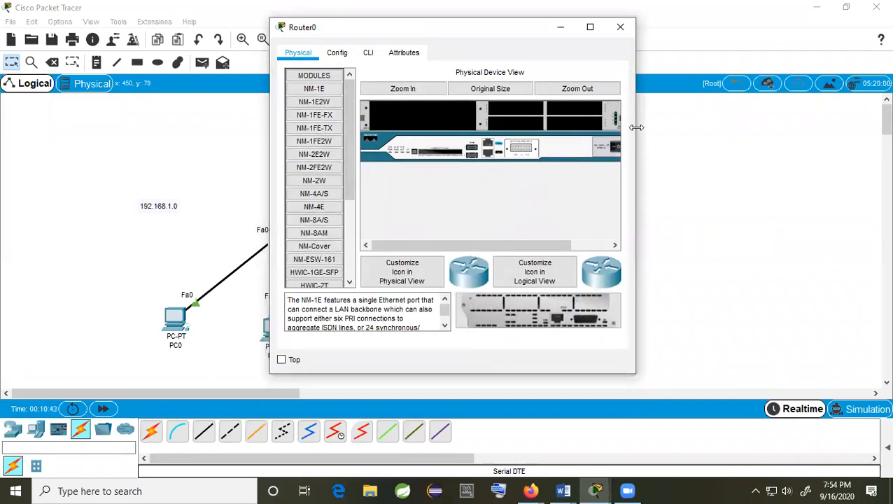
pyautogui.moveTo(636, 127); pyautogui.dragTo(751, 127)
pyautogui.scroll(-2, 350, 242)
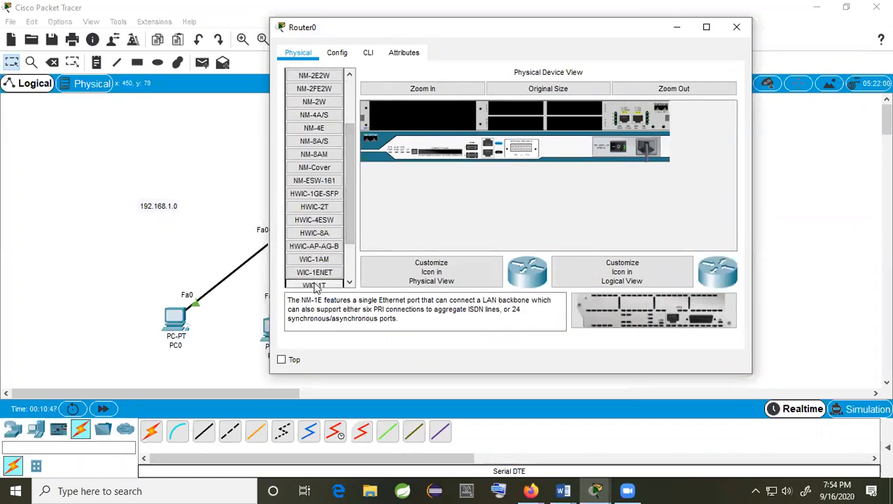
pyautogui.scroll(-1, 334, 264)
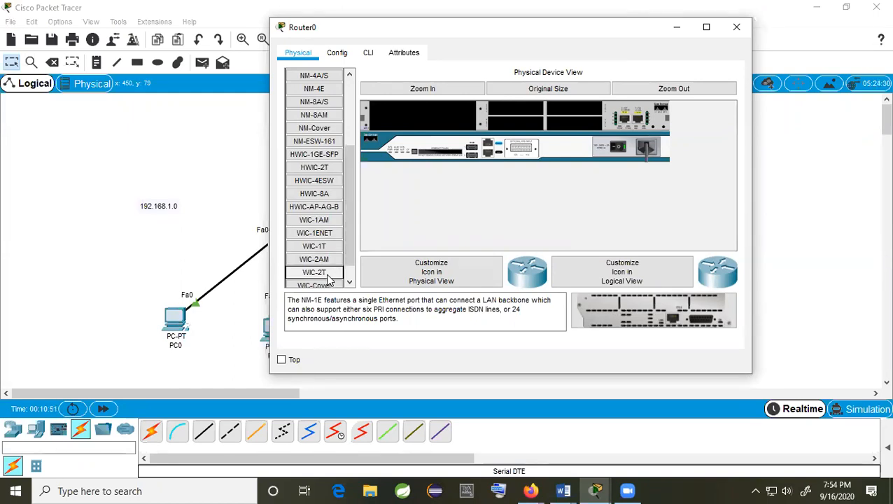
pyautogui.click(322, 275)
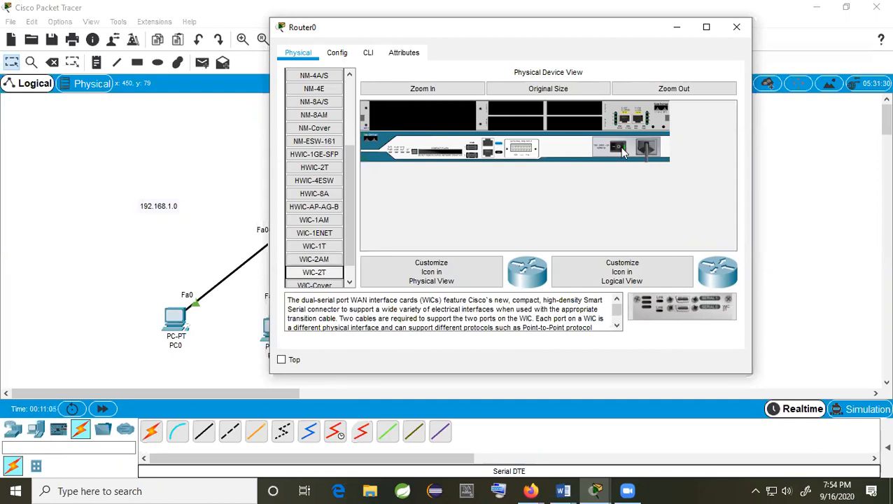
pyautogui.moveTo(623, 150); pyautogui.dragTo(623, 150)
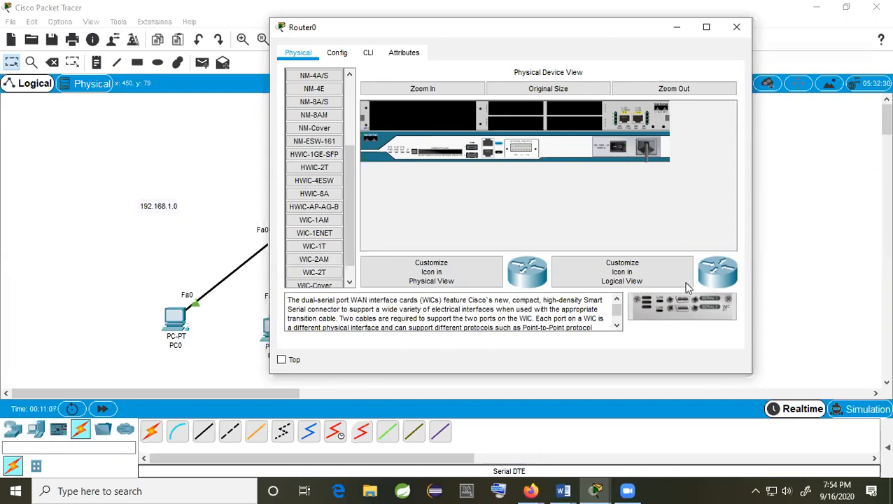
pyautogui.moveTo(674, 303); pyautogui.dragTo(526, 113)
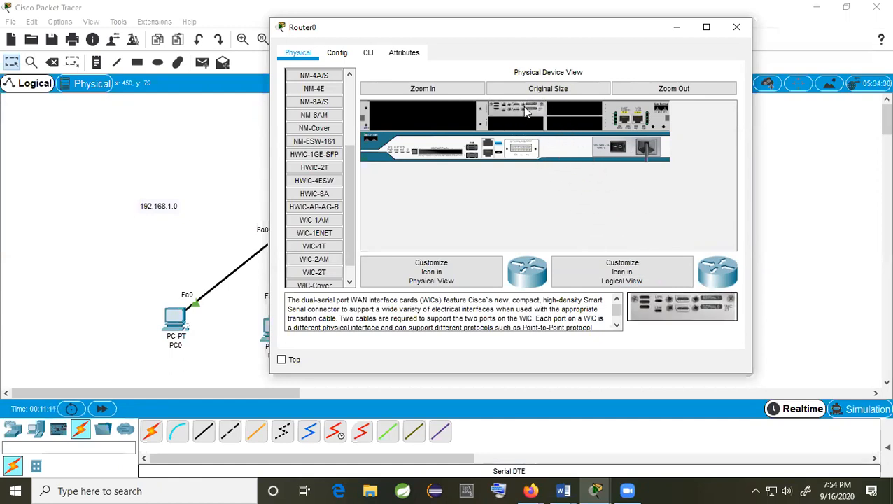
pyautogui.click(737, 27)
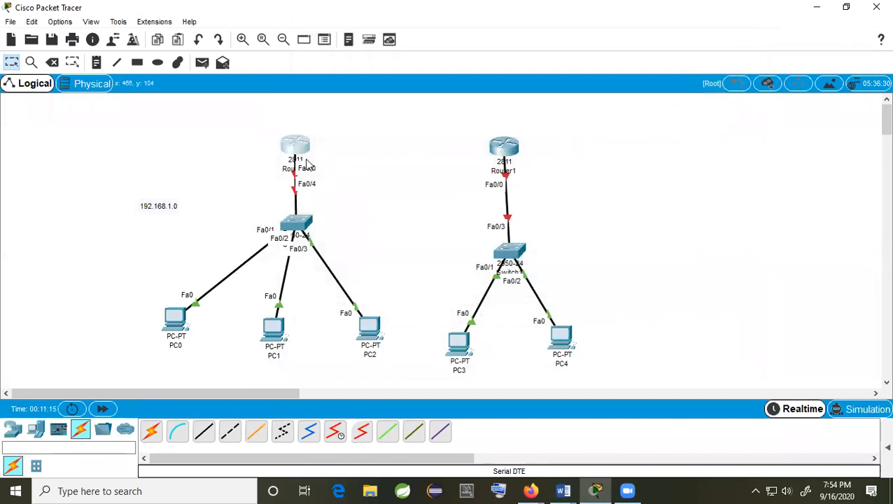
pyautogui.click(363, 438)
pyautogui.click(295, 147)
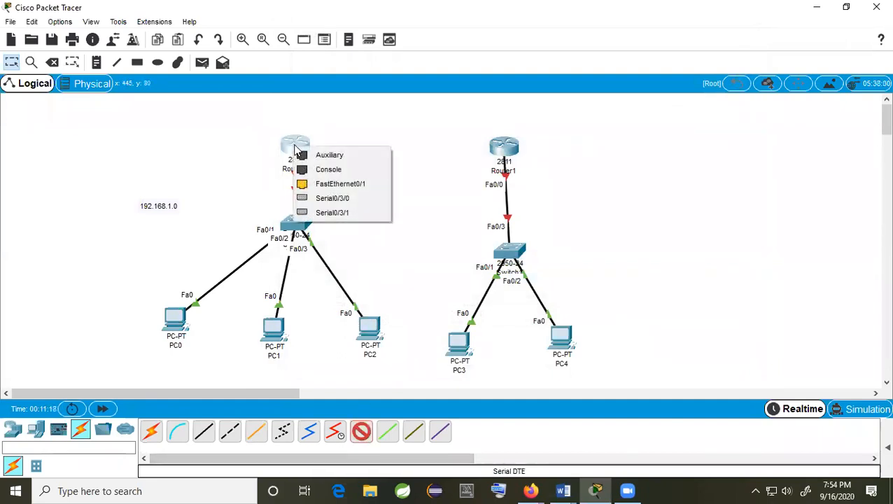
pyautogui.click(353, 212)
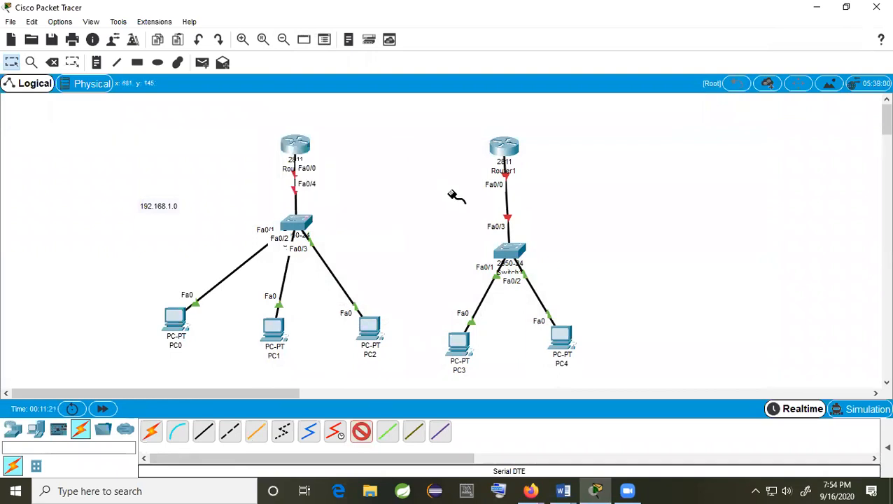
pyautogui.click(361, 430)
# Inspect Router1's configuration settings for its list of available interfaces.
pyautogui.click(508, 149)
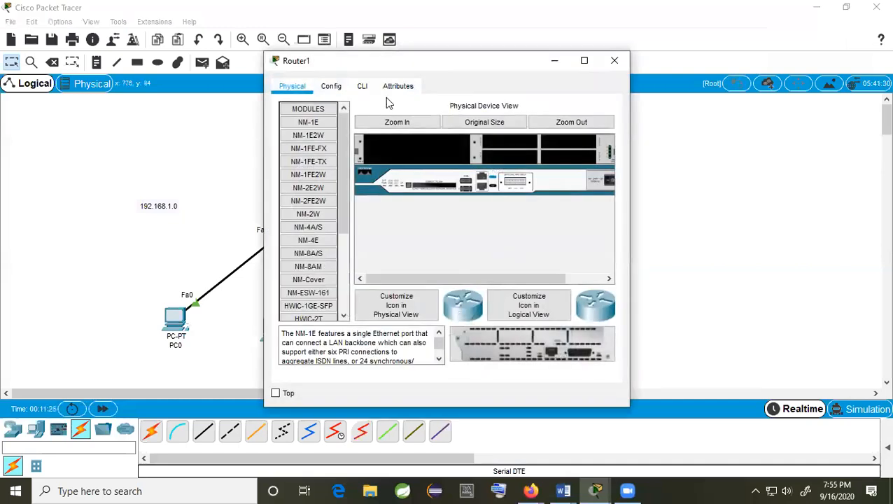
pyautogui.click(362, 86)
pyautogui.click(343, 92)
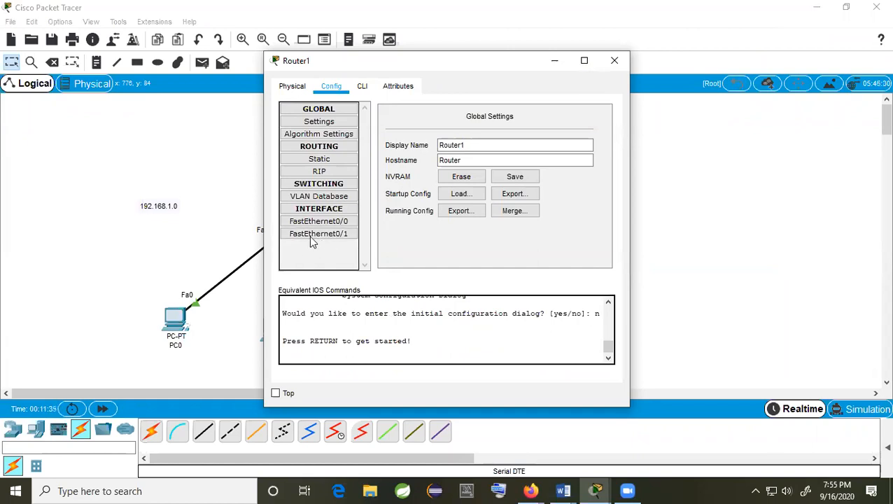
pyautogui.click(613, 61)
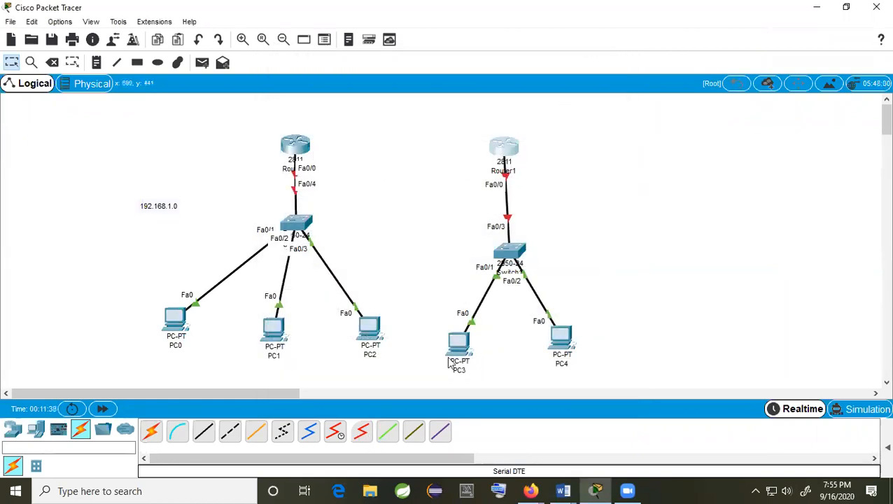
# With Router1 powered off, install a WIC-2T module in the upper-left of its four small expansion slots.
pyautogui.click(510, 152)
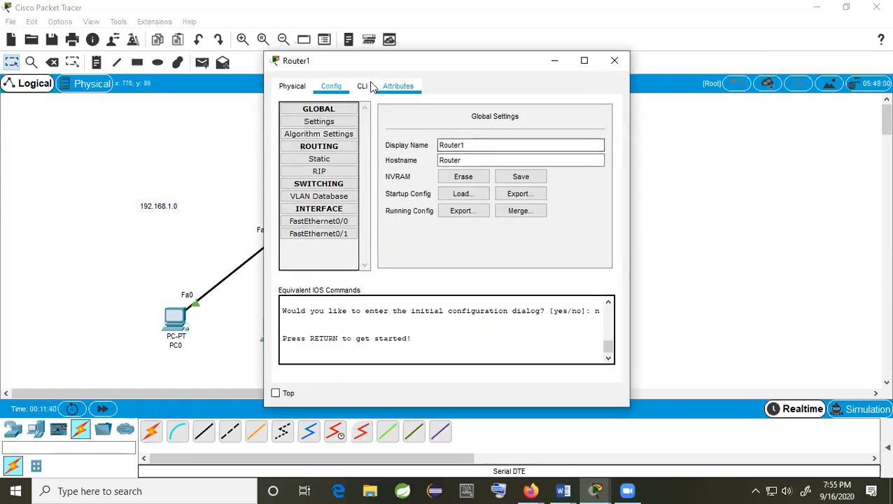
pyautogui.click(290, 85)
pyautogui.scroll(-3, 335, 276)
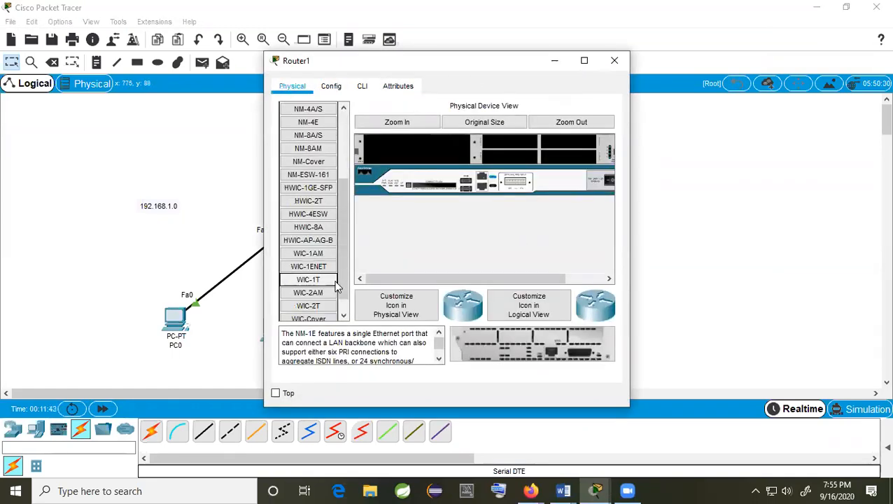
pyautogui.click(316, 308)
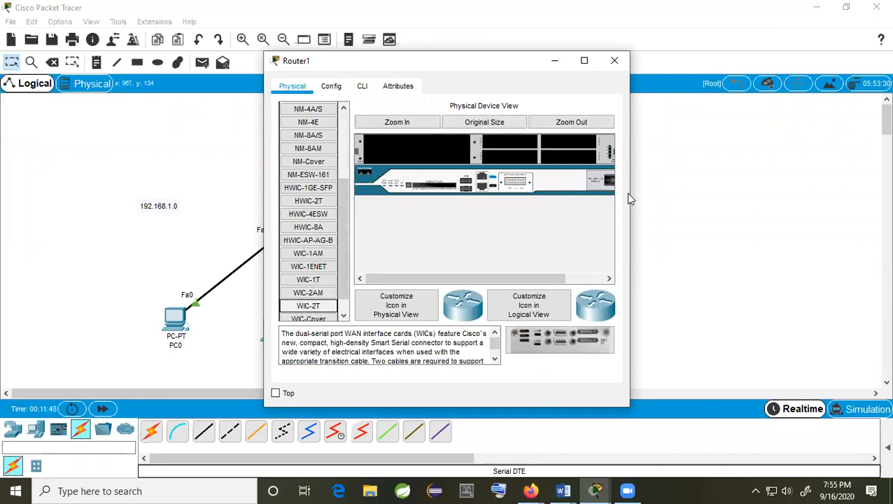
pyautogui.moveTo(630, 192); pyautogui.dragTo(717, 193)
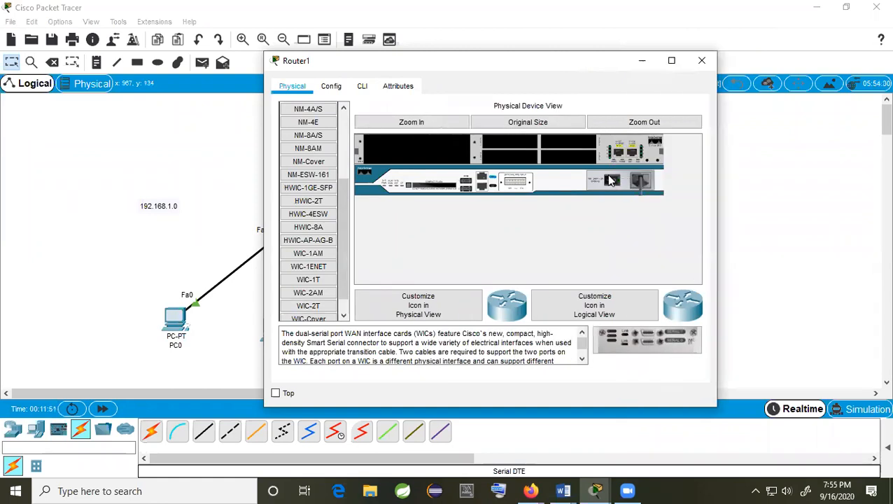
pyautogui.moveTo(645, 339); pyautogui.dragTo(520, 146)
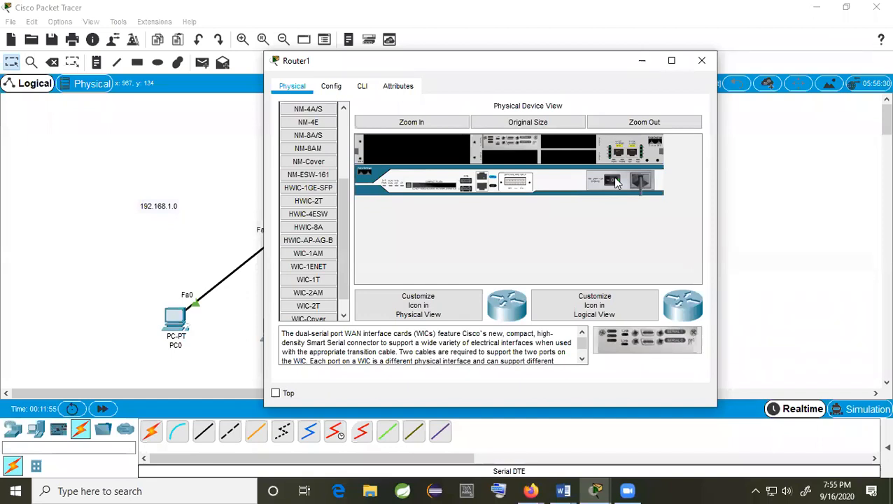
pyautogui.click(700, 61)
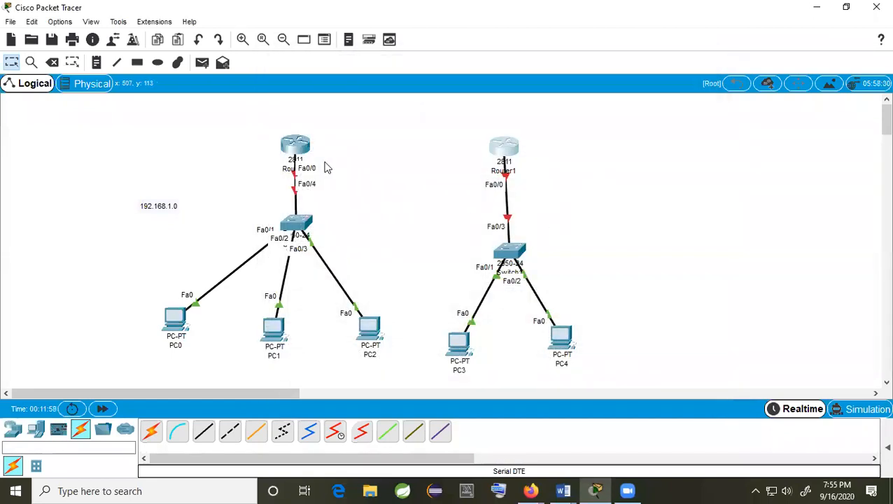
# Connect Serial0/3/0 of Router0 to Serial0/3/0 of Router1 with a Serial DTE cable.
pyautogui.click(361, 432)
pyautogui.click(299, 143)
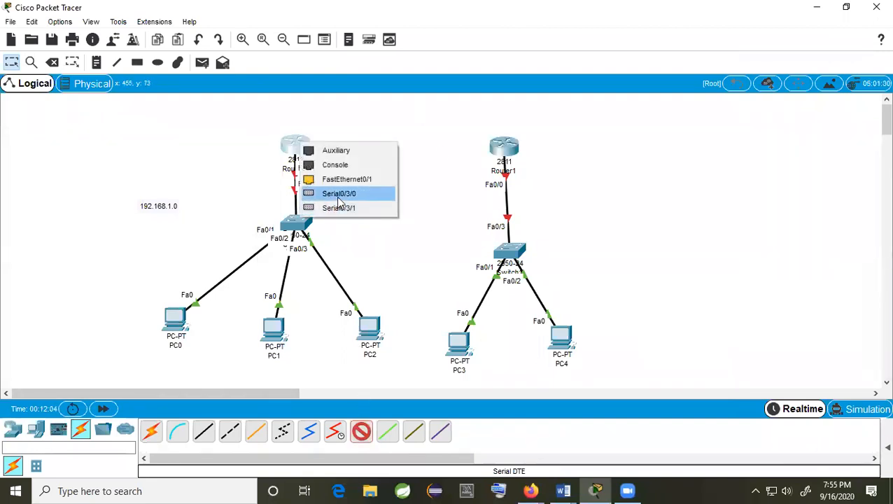
pyautogui.click(343, 194)
pyautogui.click(500, 143)
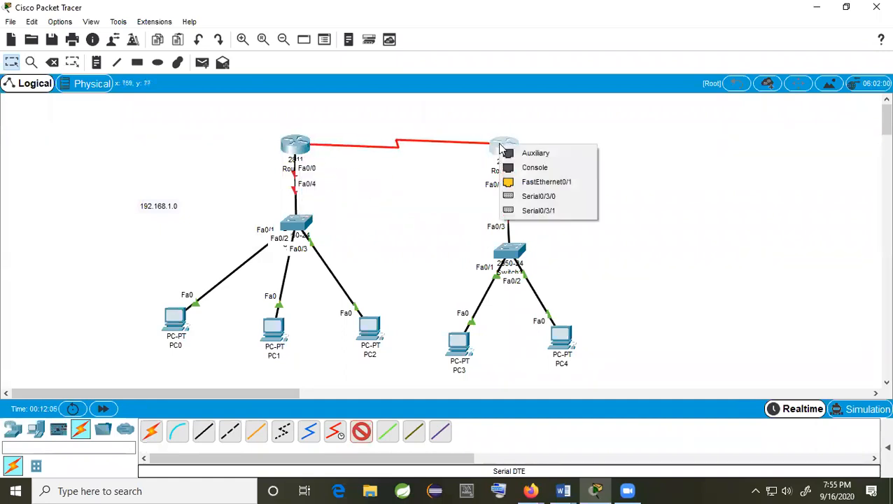
pyautogui.click(539, 196)
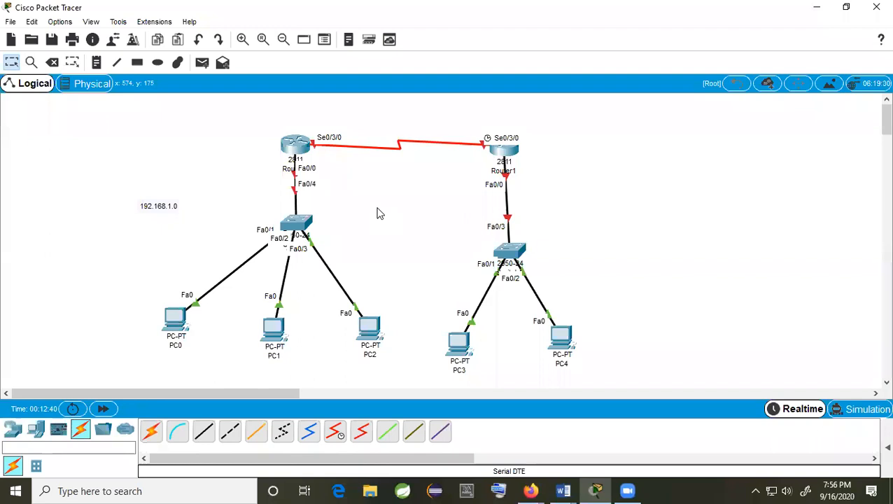
pyautogui.click(306, 150)
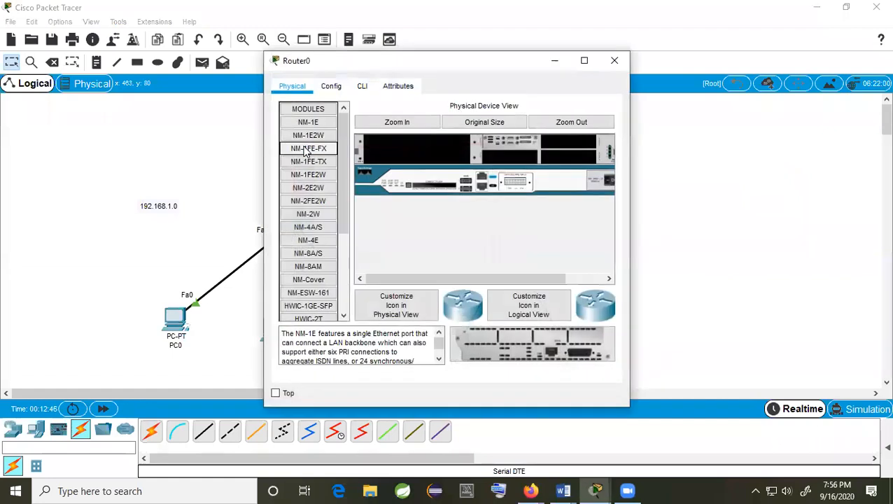
pyautogui.click(614, 60)
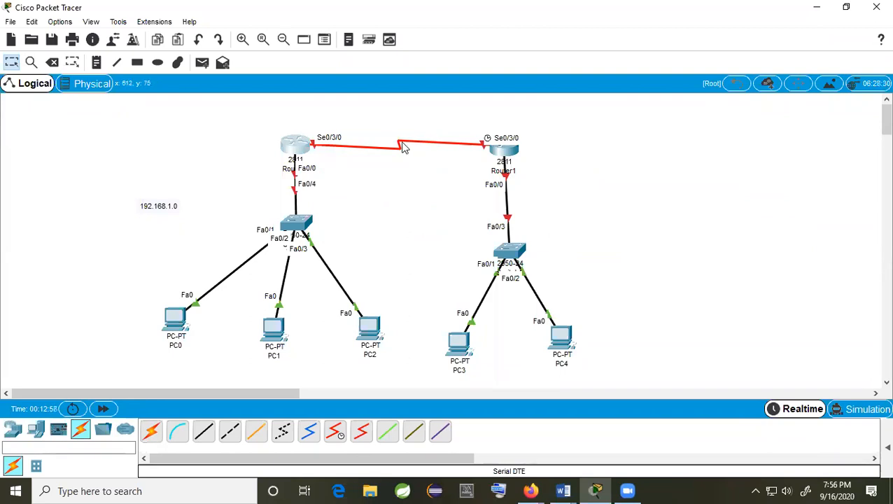
pyautogui.click(153, 432)
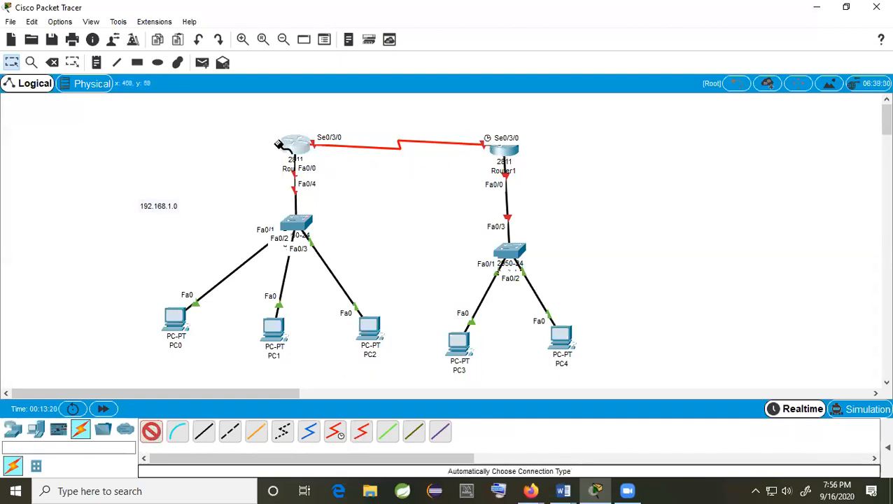
pyautogui.moveTo(306, 150)
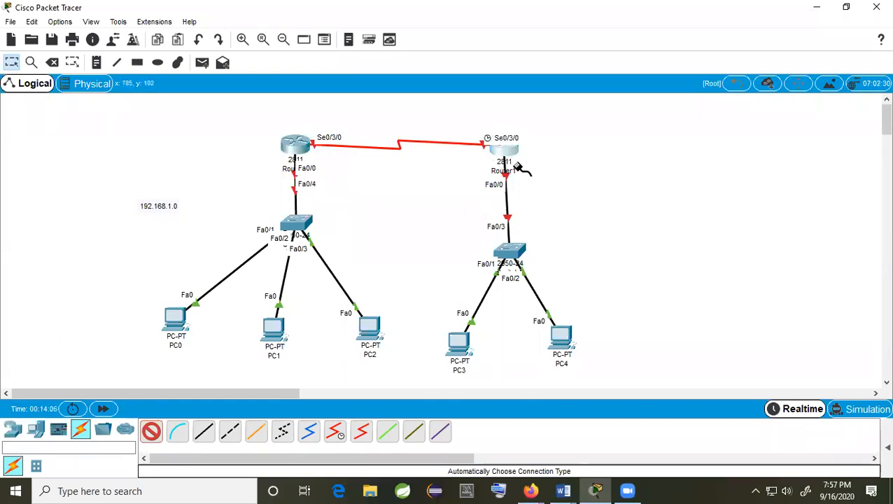
pyautogui.click(151, 432)
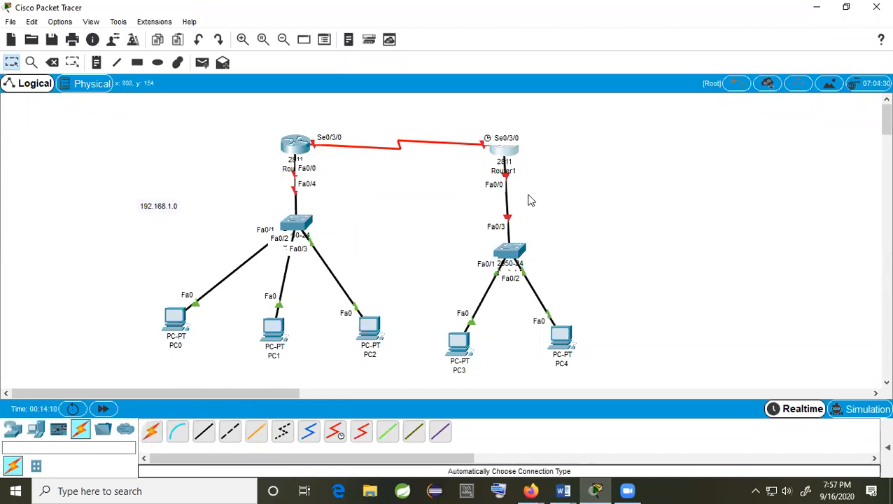
# Shift the 192.168.1.0 note closer to its switch and add a 192.168.2.0 note beside the link between Router1 and its switch.
pyautogui.moveTo(157, 216); pyautogui.dragTo(189, 207)
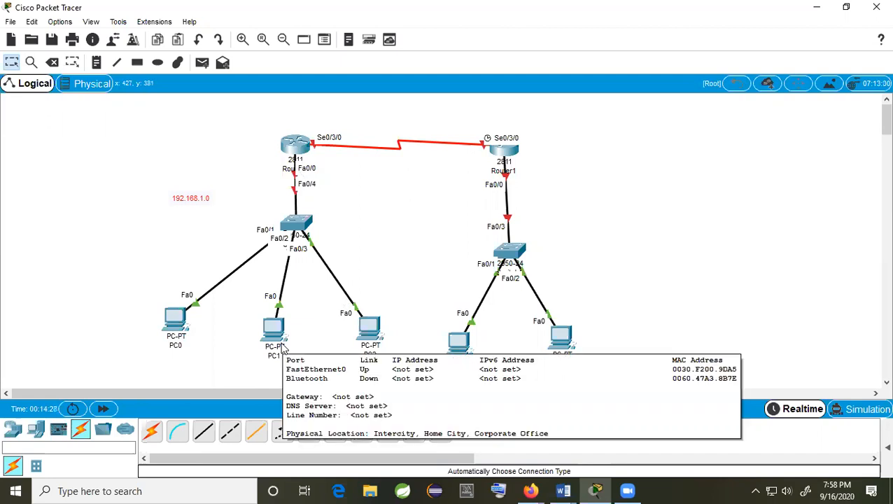
pyautogui.click(97, 63)
pyautogui.click(545, 196)
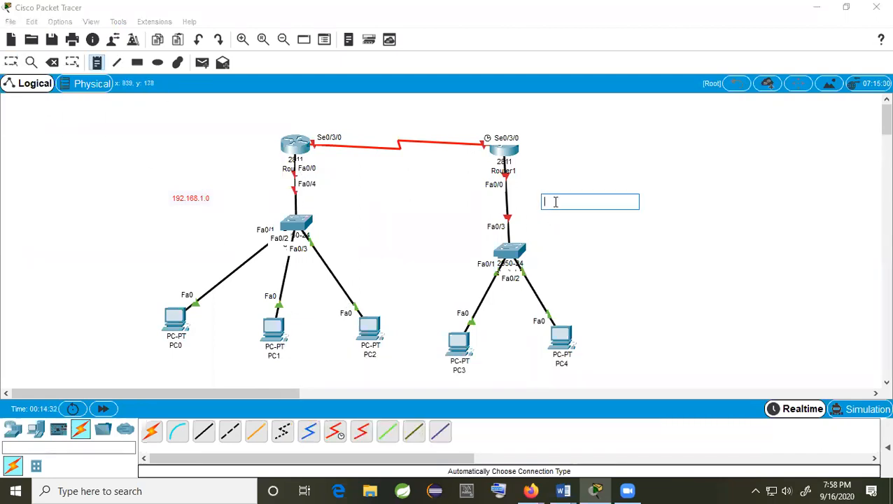
pyautogui.write('192.168.2.0')
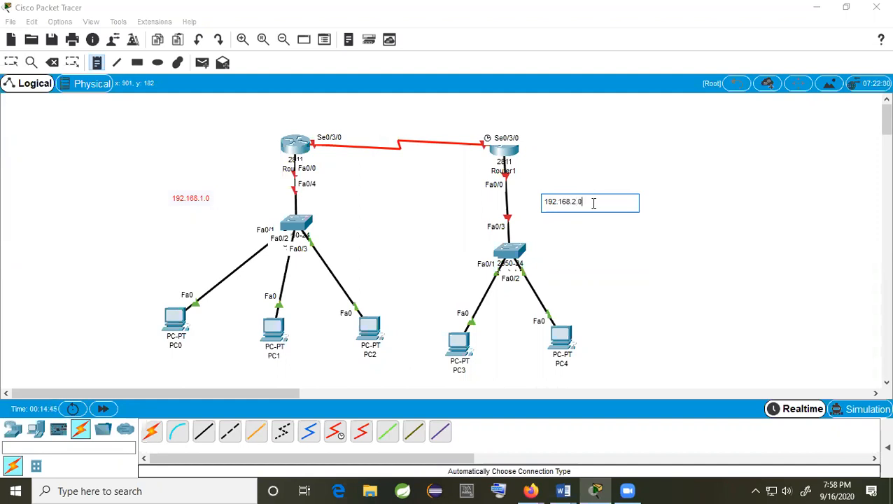
pyautogui.click(585, 264)
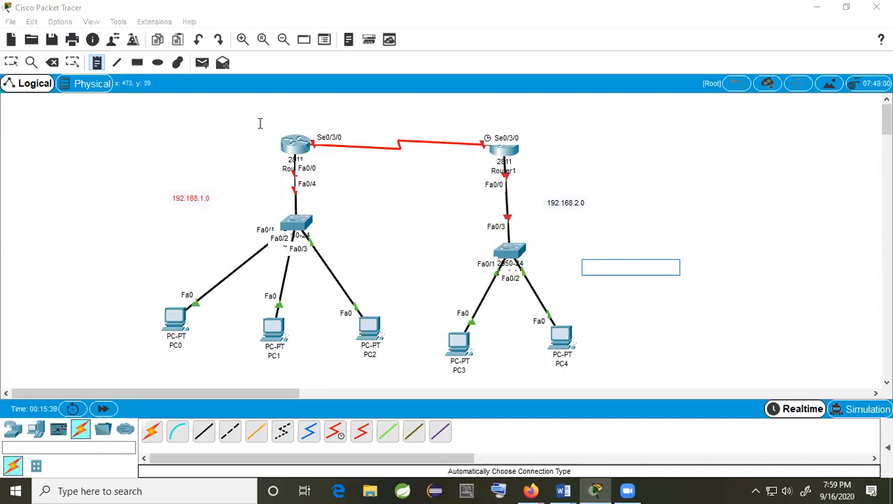
# Add a 14.0.0.0 note above the serial link between the two routers and nudge it slightly upward.
pyautogui.click(366, 107)
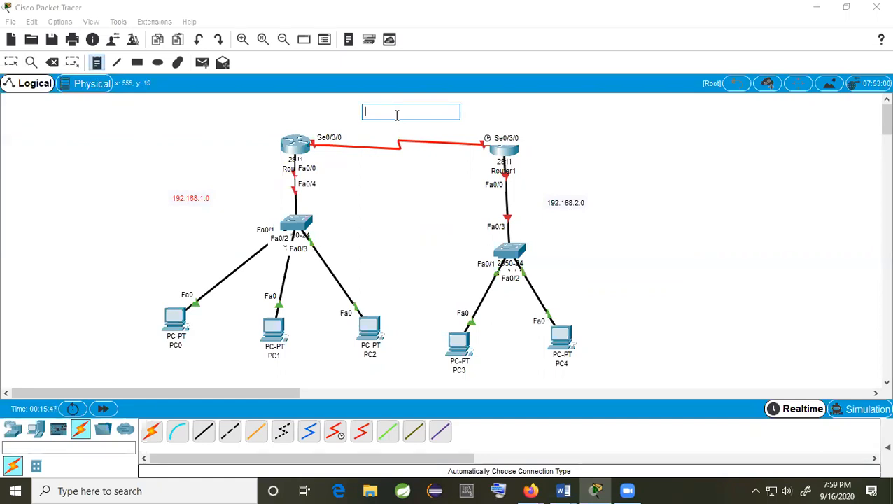
pyautogui.write('14.')
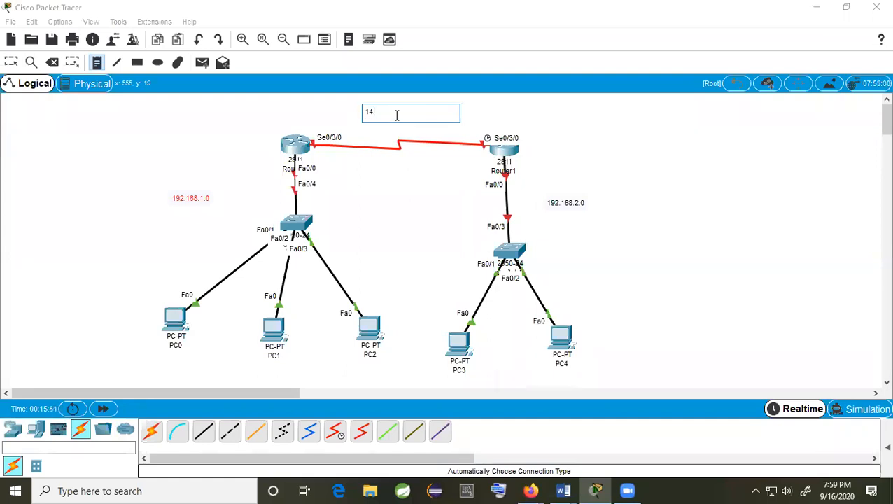
pyautogui.write('0.0.0')
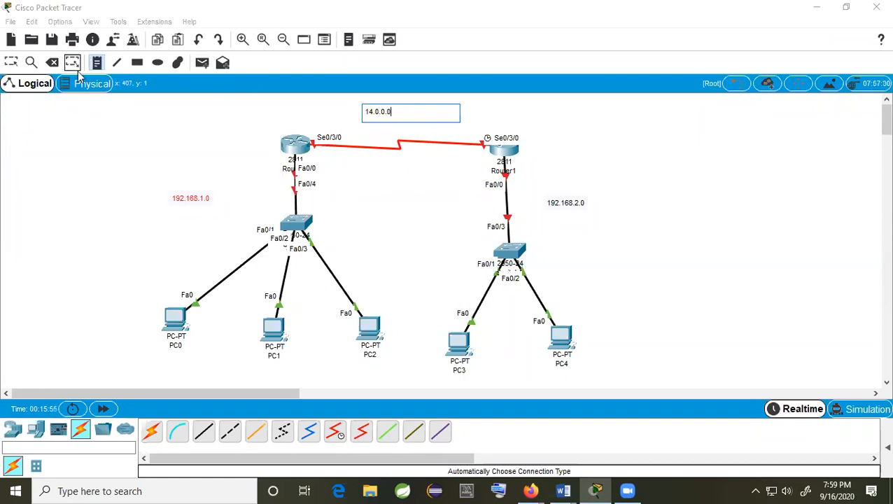
pyautogui.click(12, 62)
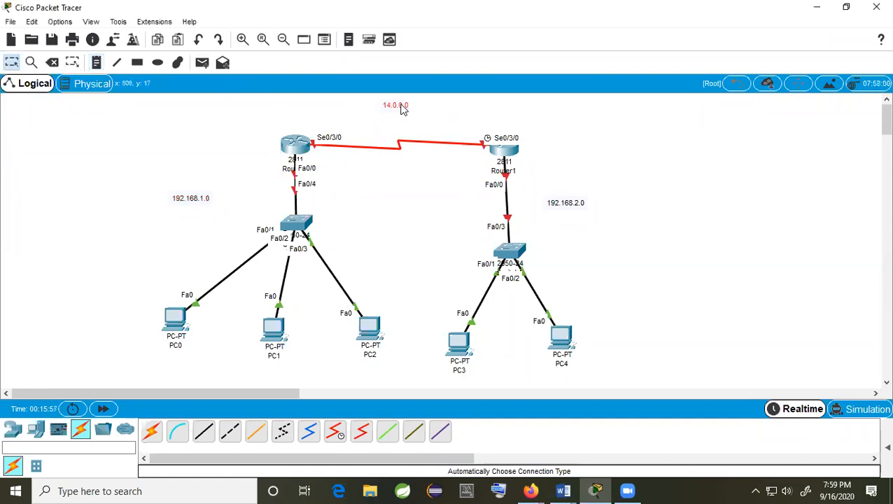
pyautogui.moveTo(401, 103); pyautogui.dragTo(401, 100)
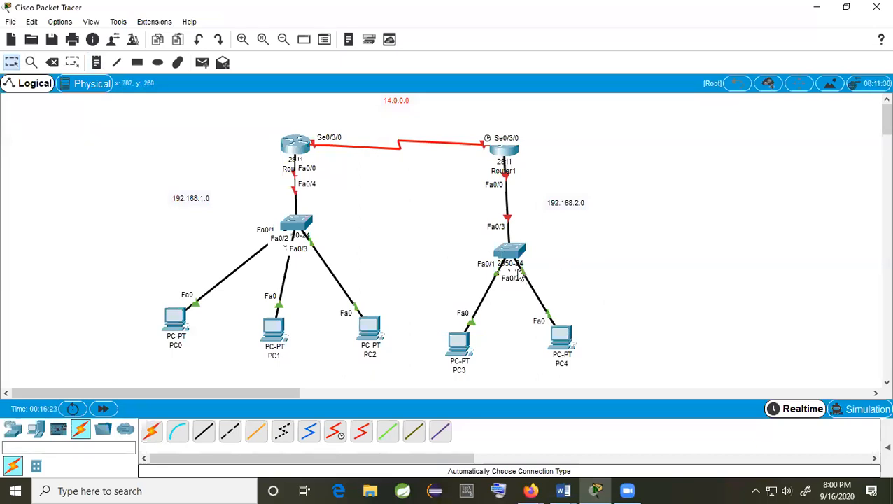
# Reposition the 192.168.2.0 and 192.168.1.0 notes nearer to their router-to-switch links.
pyautogui.moveTo(517, 275)
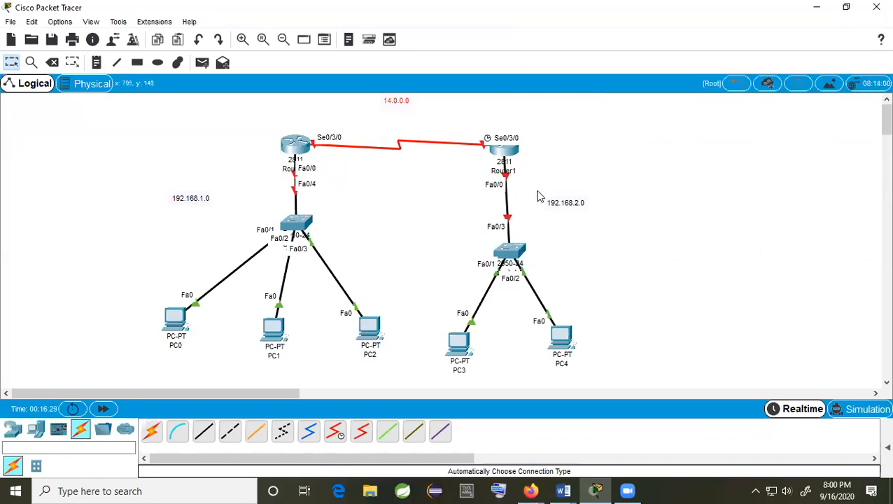
pyautogui.moveTo(566, 209); pyautogui.dragTo(553, 188)
pyautogui.moveTo(198, 203); pyautogui.dragTo(222, 196)
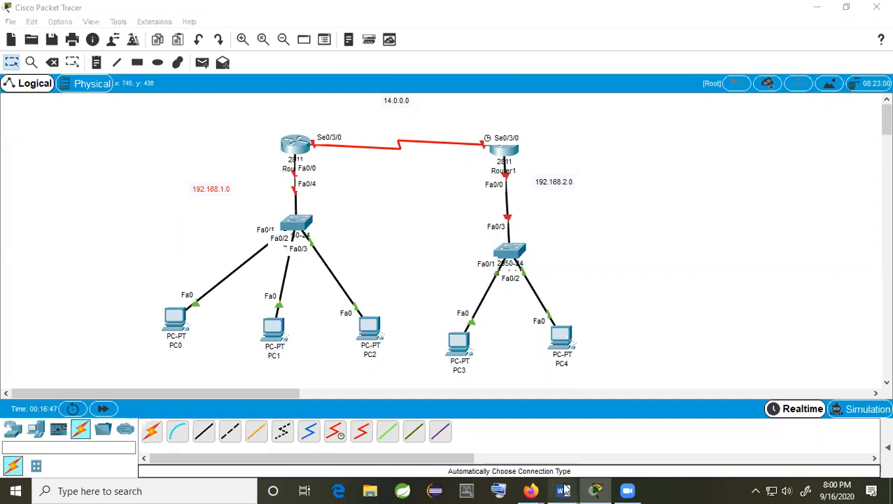
# Switch to the Lab 02 document in Word, read Router 1's global configuration mode and interface fastethernet commands, and return to Packet Tracer.
pyautogui.moveTo(563, 491)
pyautogui.click(616, 434)
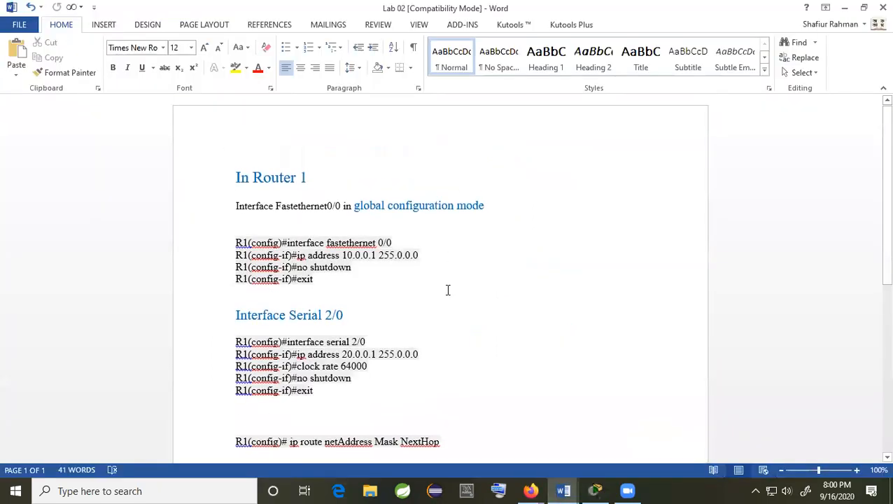
pyautogui.moveTo(355, 206)
pyautogui.mouseDown()
pyautogui.moveTo(487, 204)
pyautogui.moveTo(362, 208)
pyautogui.mouseUp()
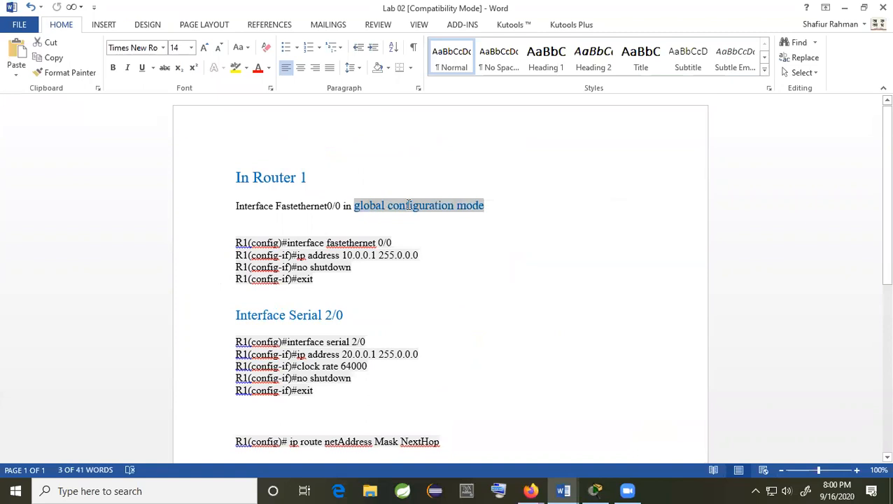
pyautogui.click(367, 236)
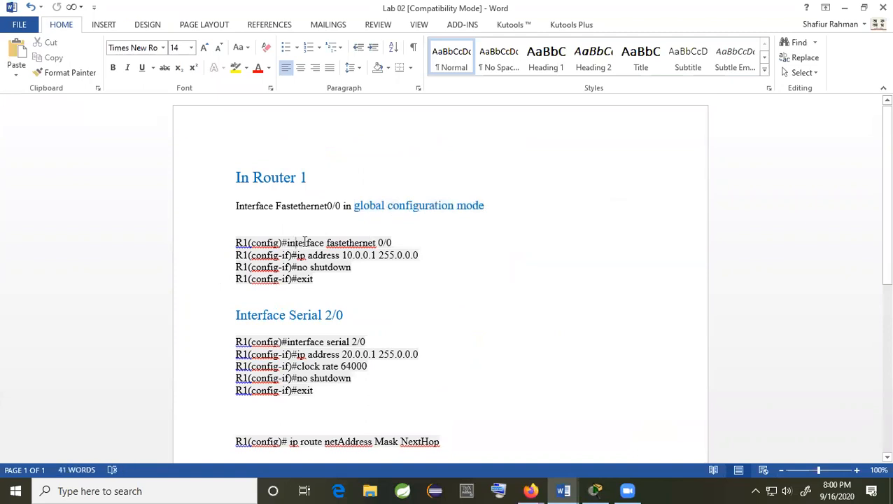
pyautogui.moveTo(304, 243); pyautogui.dragTo(377, 243)
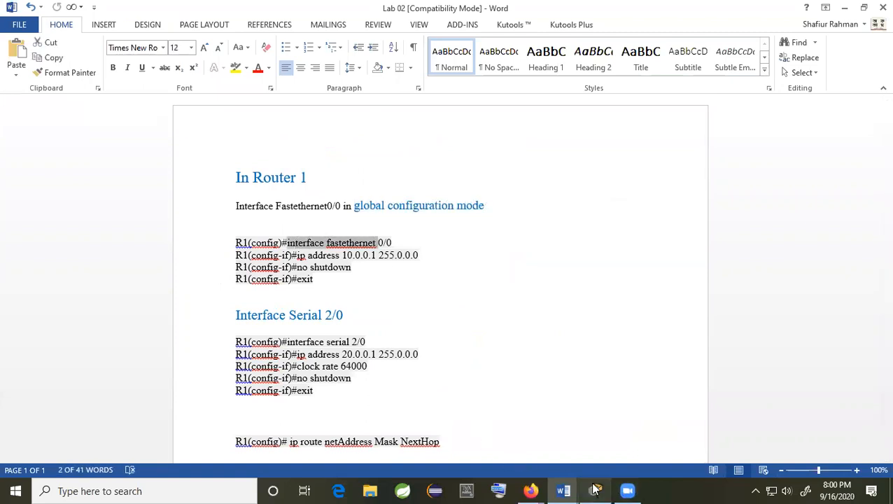
pyautogui.click(594, 488)
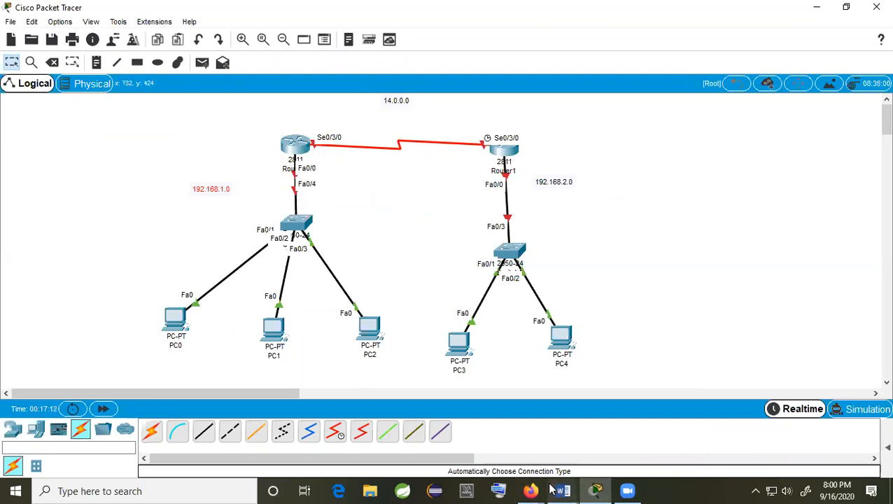
# Switch to the Lab 02 document in Word, examine Router 1's interface fastethernet command, and return to Packet Tracer.
pyautogui.click(571, 490)
pyautogui.click(658, 454)
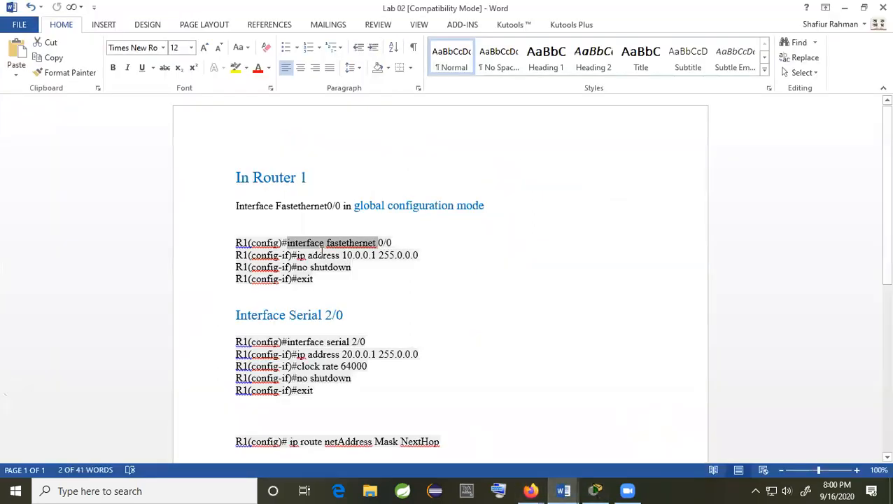
pyautogui.click(410, 206)
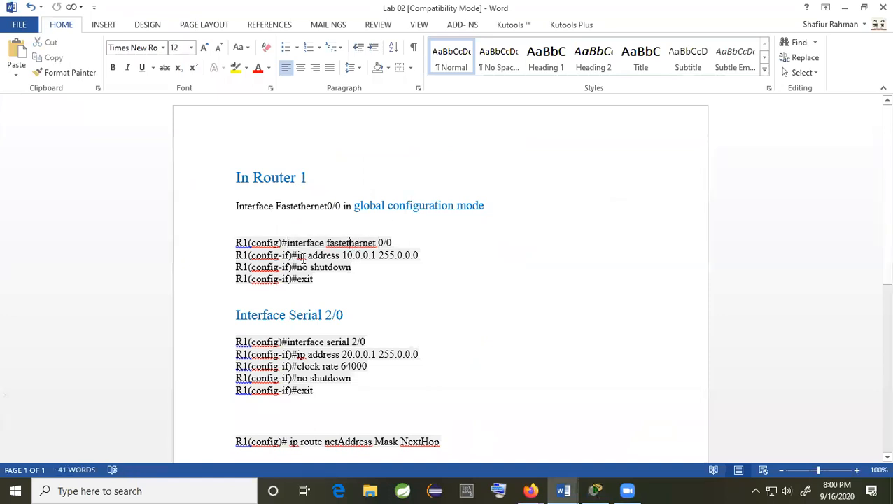
pyautogui.moveTo(298, 244); pyautogui.dragTo(381, 243)
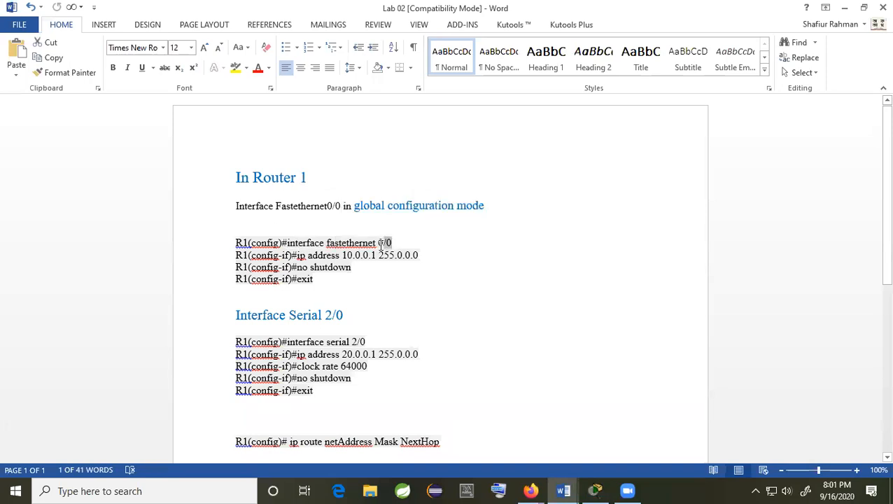
pyautogui.click(594, 490)
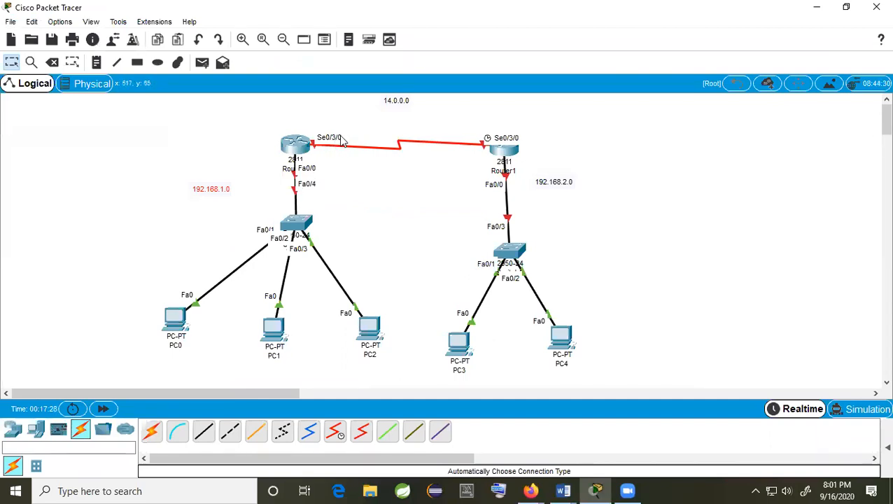
# Go back to Lab 02 in Word, study the 0/0 port number and the start of the ip address command, and return to Packet Tracer.
pyautogui.click(571, 490)
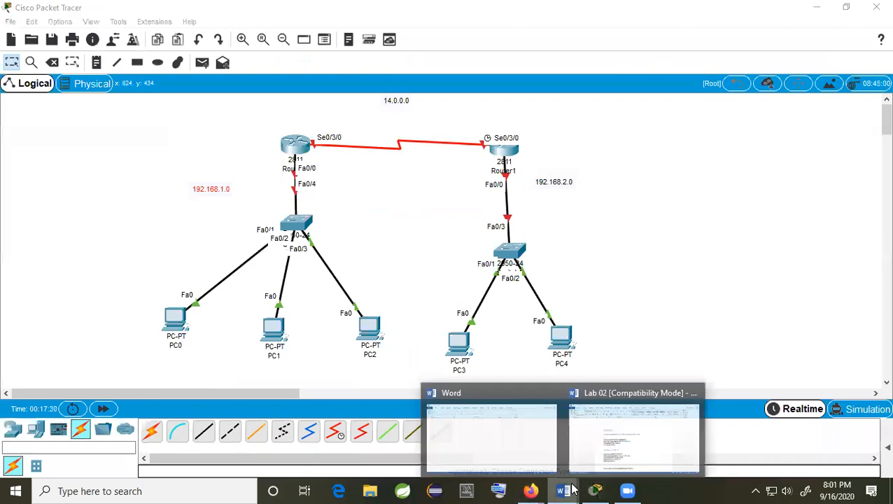
pyautogui.click(574, 423)
pyautogui.moveTo(399, 243); pyautogui.dragTo(287, 243)
pyautogui.click(308, 242)
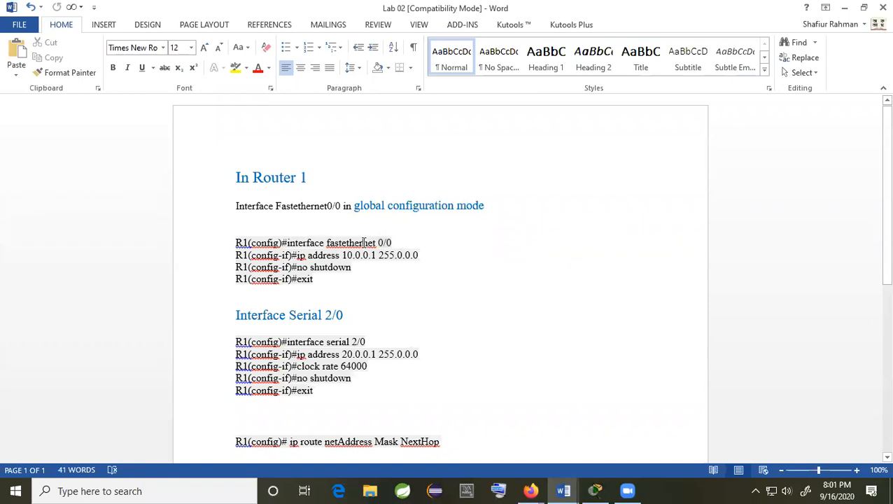
pyautogui.moveTo(392, 242); pyautogui.dragTo(378, 242)
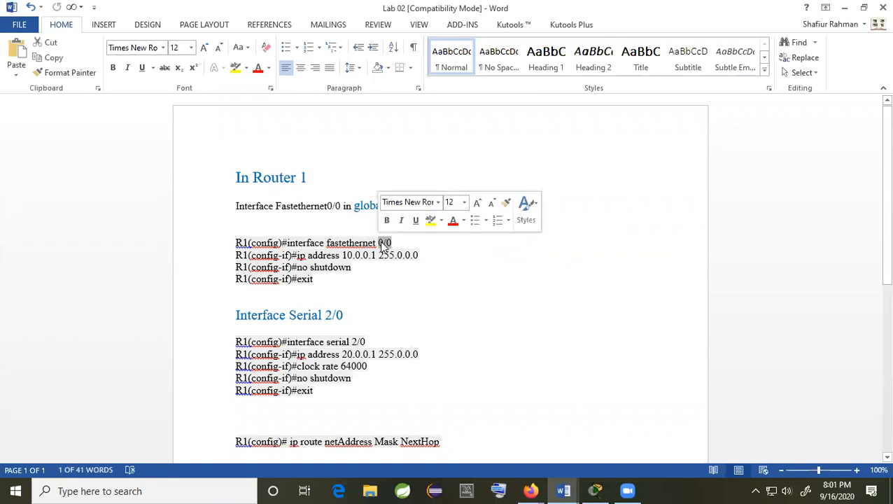
pyautogui.doubleClick(302, 255)
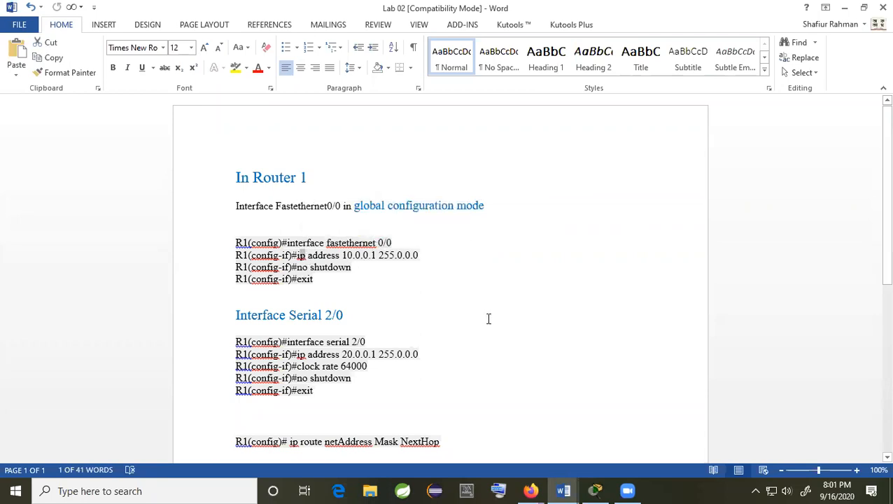
pyautogui.click(595, 491)
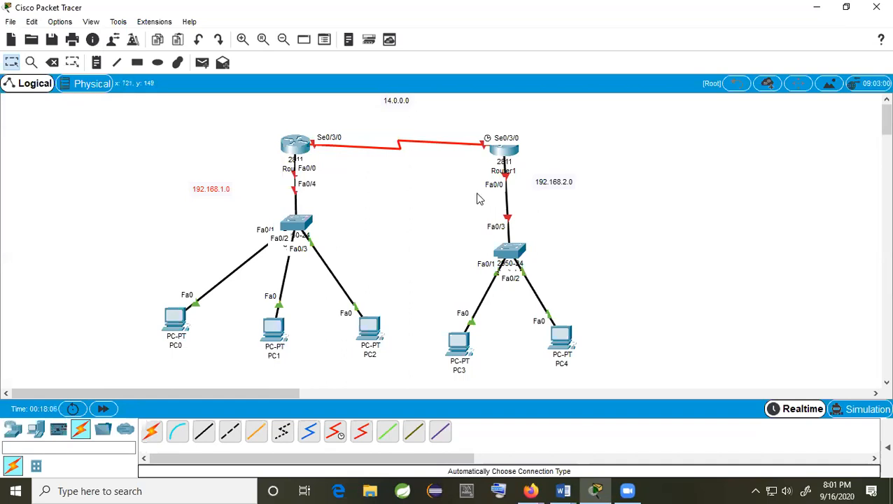
# Review the address, subnet mask and full FastEthernet command block in Word's Lab 02 document, and return to Packet Tracer.
pyautogui.moveTo(560, 334)
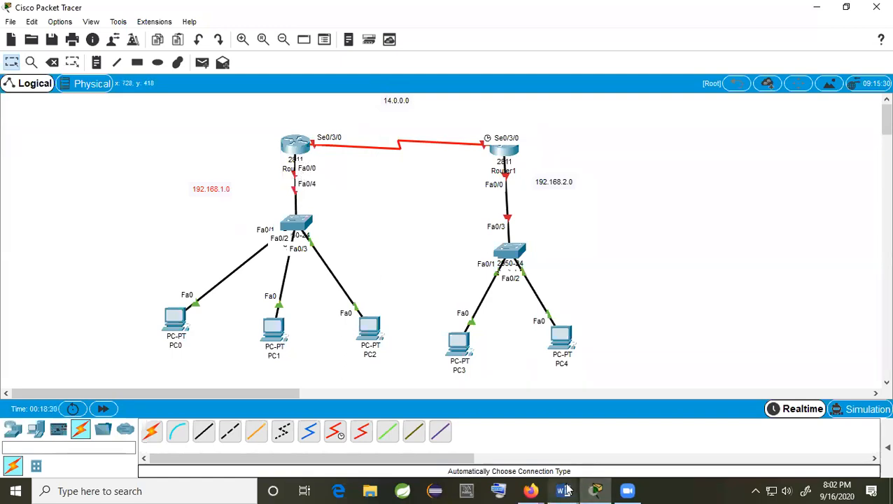
pyautogui.moveTo(563, 491)
pyautogui.click(639, 456)
pyautogui.click(301, 256)
pyautogui.doubleClick(376, 254)
pyautogui.moveTo(424, 255); pyautogui.dragTo(383, 256)
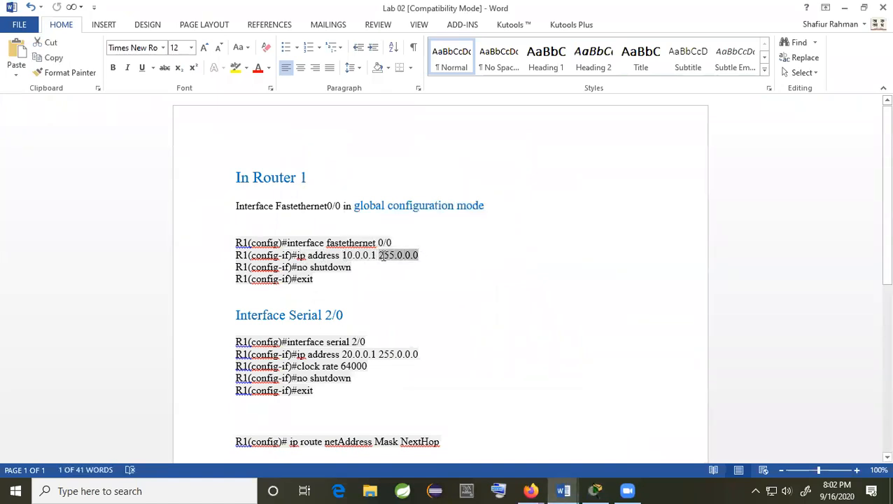
pyautogui.moveTo(313, 278); pyautogui.dragTo(236, 243)
pyautogui.click(319, 290)
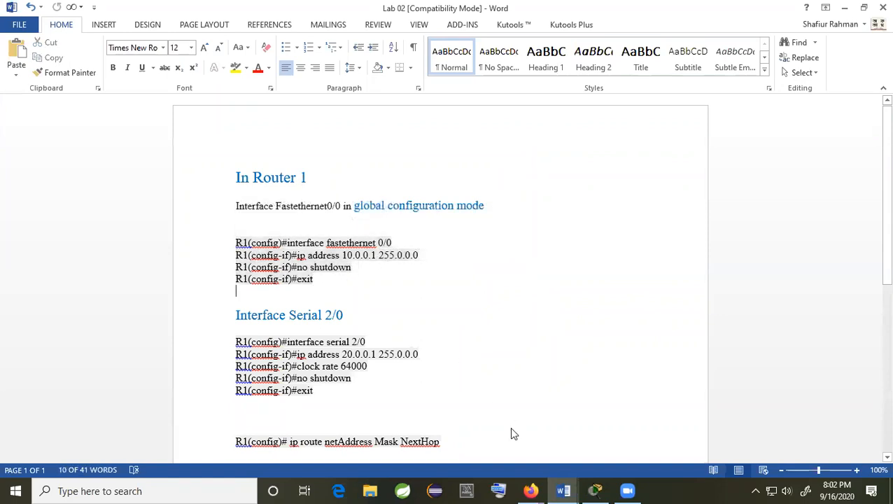
pyautogui.click(595, 490)
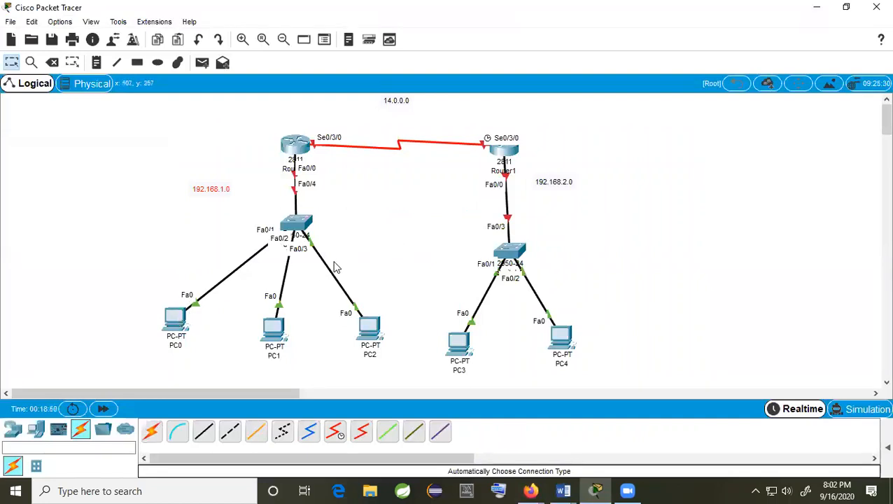
# Give PC0 the static IP address 192.168.1.2 with subnet mask 255.255.255.0 and close its window.
pyautogui.click(180, 323)
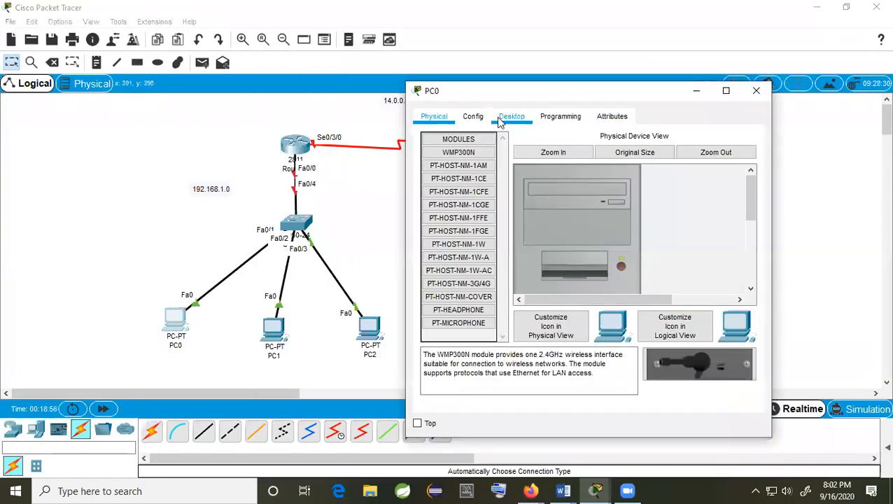
pyautogui.click(494, 118)
pyautogui.click(507, 117)
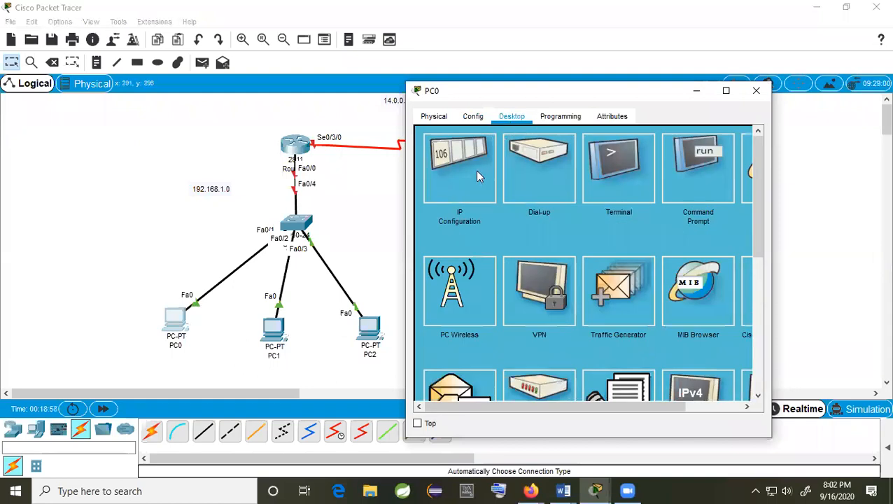
pyautogui.click(477, 171)
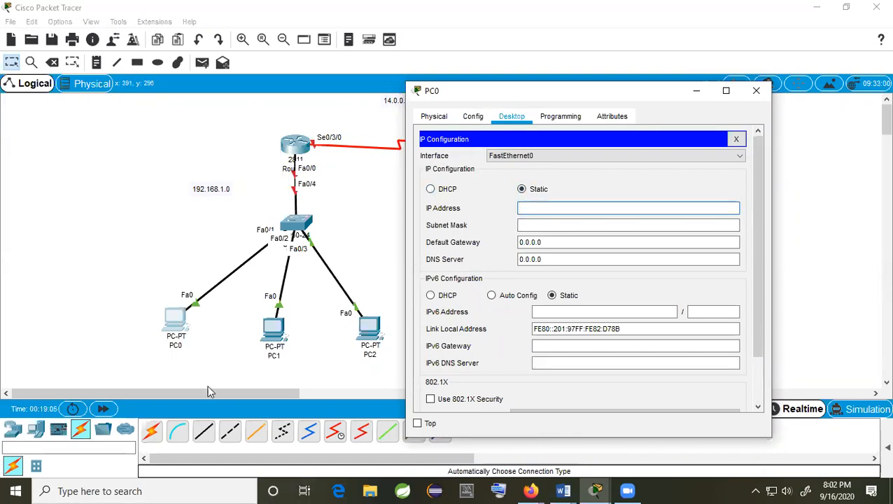
pyautogui.write('192.168.1.2')
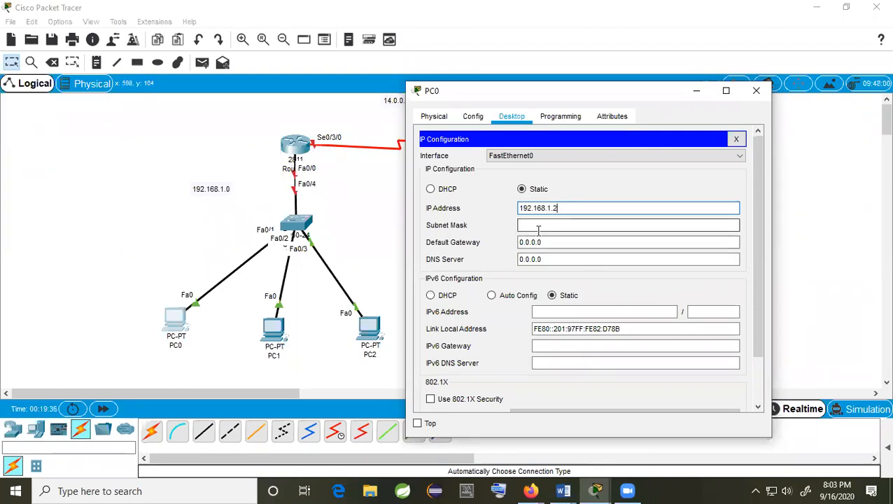
pyautogui.moveTo(557, 208); pyautogui.dragTo(522, 208)
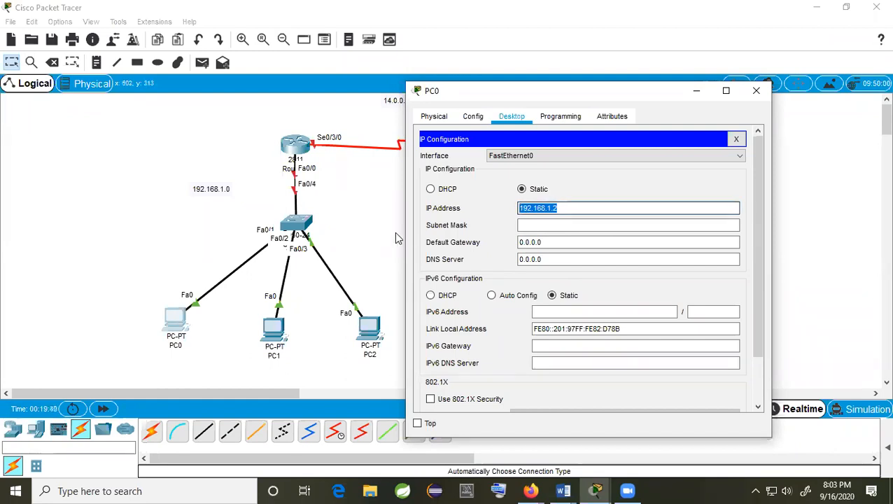
pyautogui.click(549, 225)
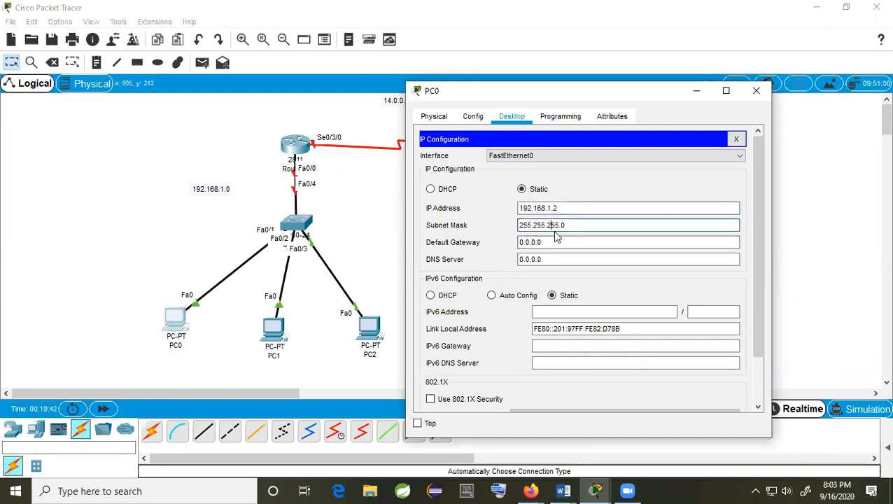
pyautogui.click(756, 91)
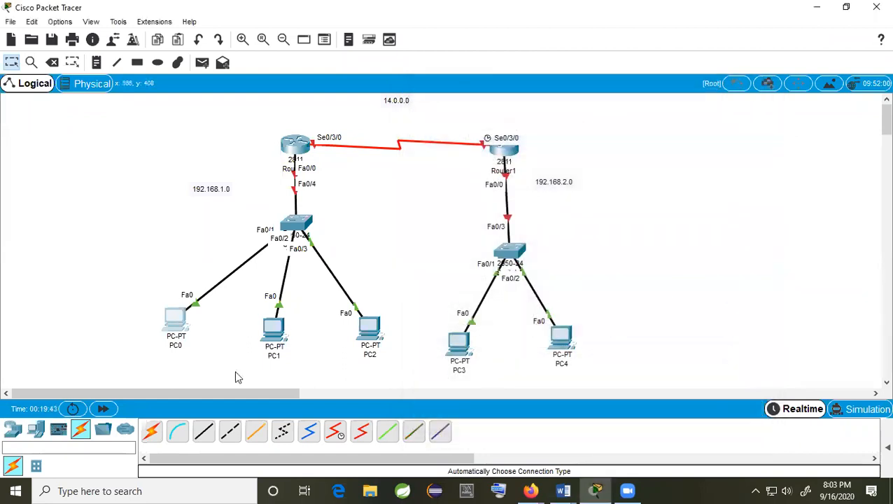
# Assign PC1 the static IP address 192.168.1.3 with subnet mask 255.255.255.0 and close its window.
pyautogui.click(274, 329)
pyautogui.click(336, 86)
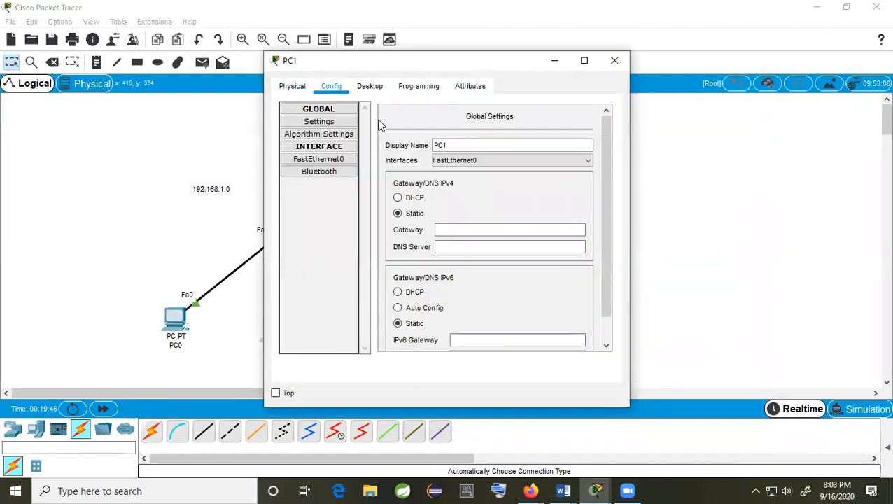
pyautogui.click(377, 87)
pyautogui.click(347, 148)
pyautogui.click(468, 177)
pyautogui.write('192.168.1.3')
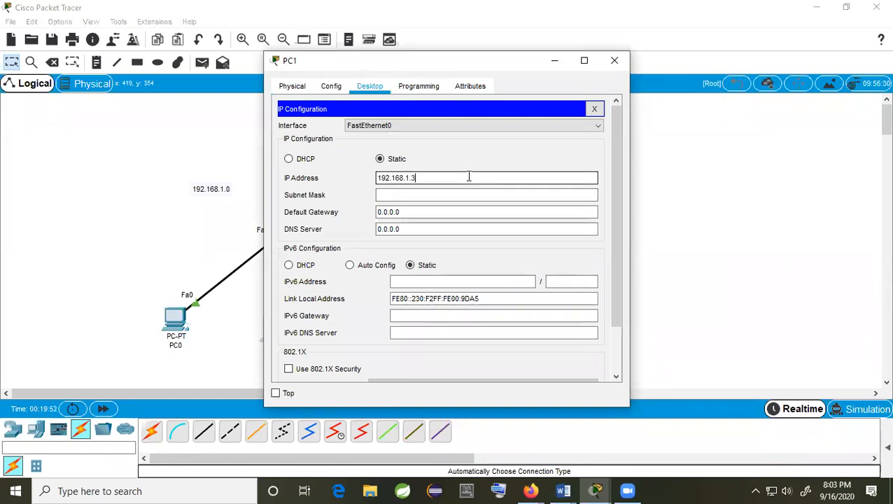
pyautogui.click(452, 194)
pyautogui.click(614, 60)
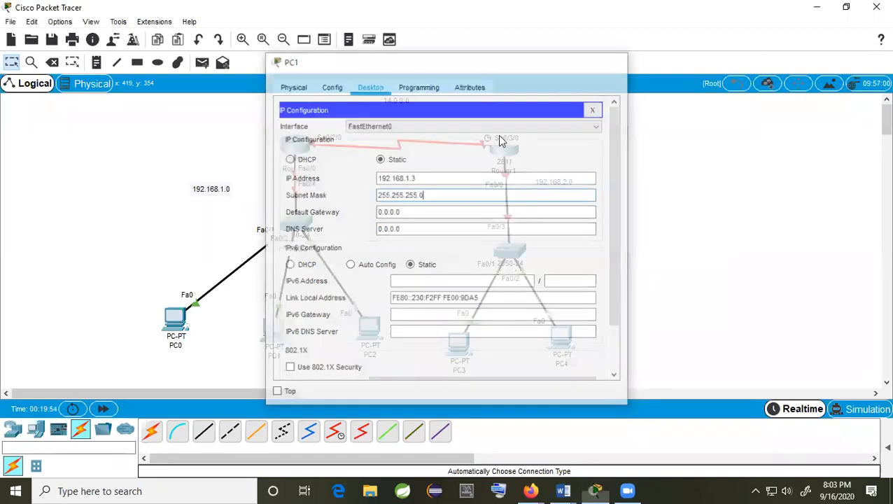
# Configure PC2 with the static IP address 192.168.1.4 and subnet mask 255.255.255.0, and close its window.
pyautogui.click(371, 332)
pyautogui.click(338, 89)
pyautogui.click(370, 86)
pyautogui.click(340, 155)
pyautogui.click(471, 175)
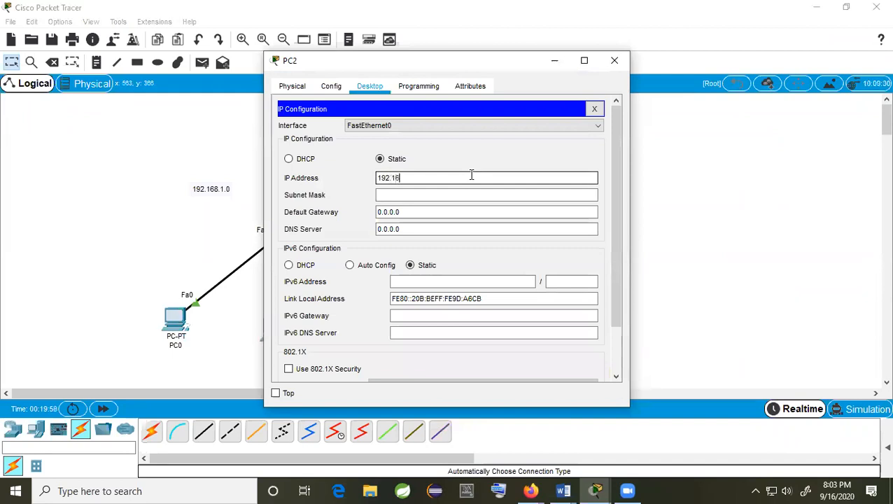
pyautogui.write('192.168.1.')
pyautogui.click(463, 190)
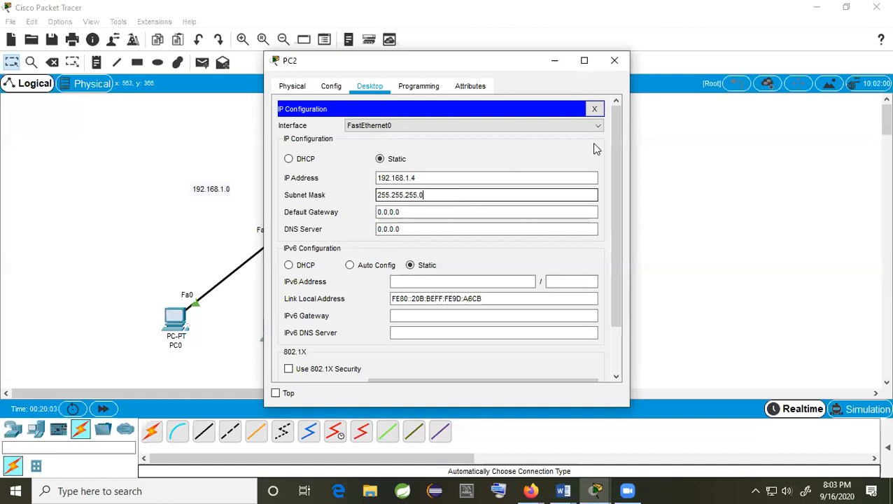
pyautogui.click(616, 60)
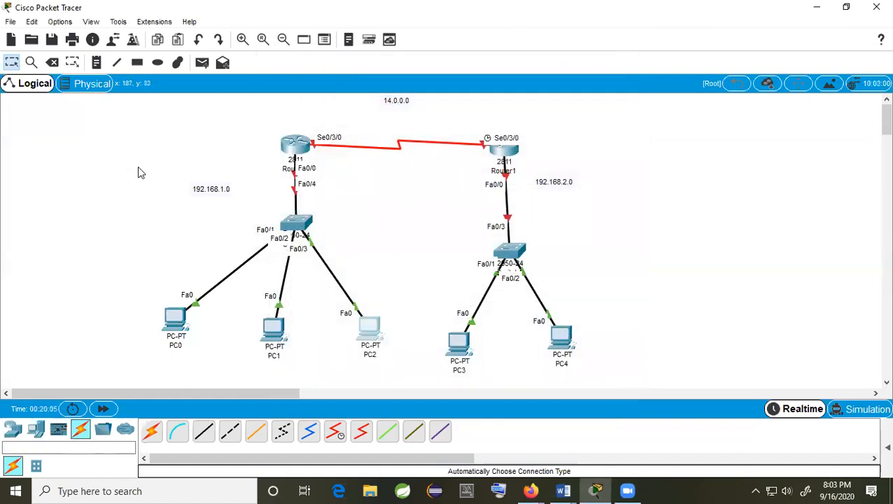
# Add a simple PDU from PC0 to PC2 and switch to Simulation mode with the PDU list shown.
pyautogui.click(201, 62)
pyautogui.click(177, 322)
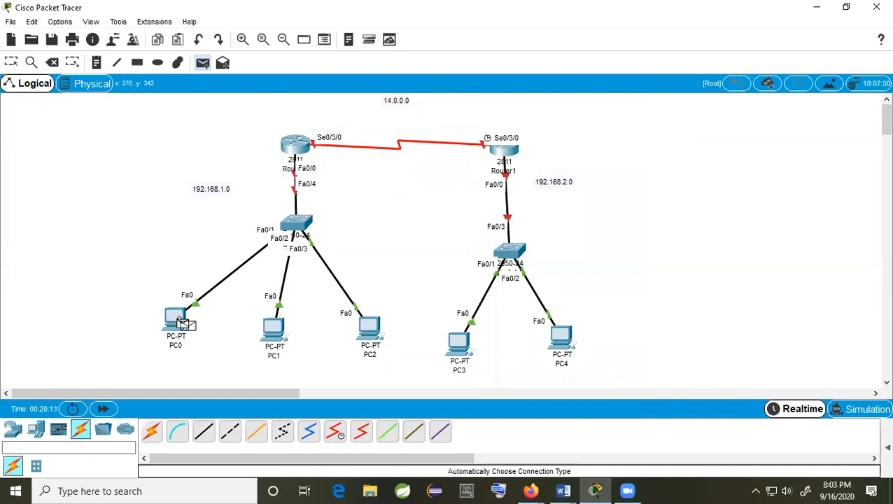
pyautogui.click(374, 333)
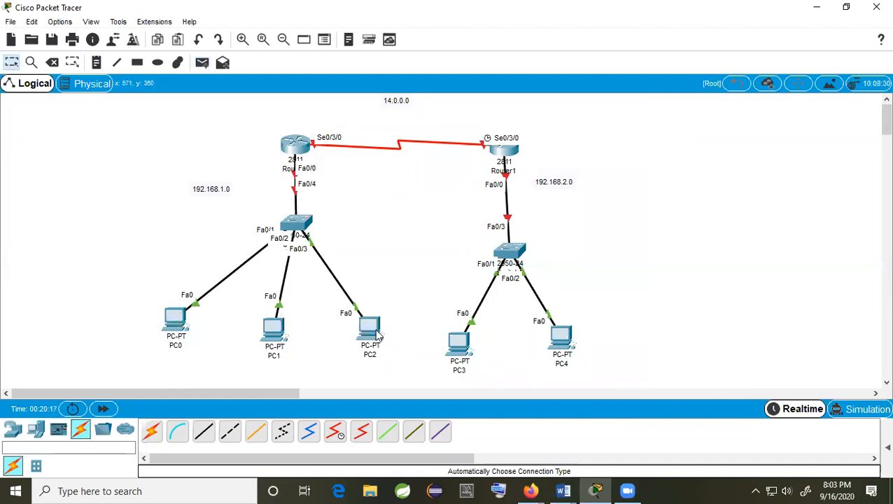
pyautogui.click(868, 409)
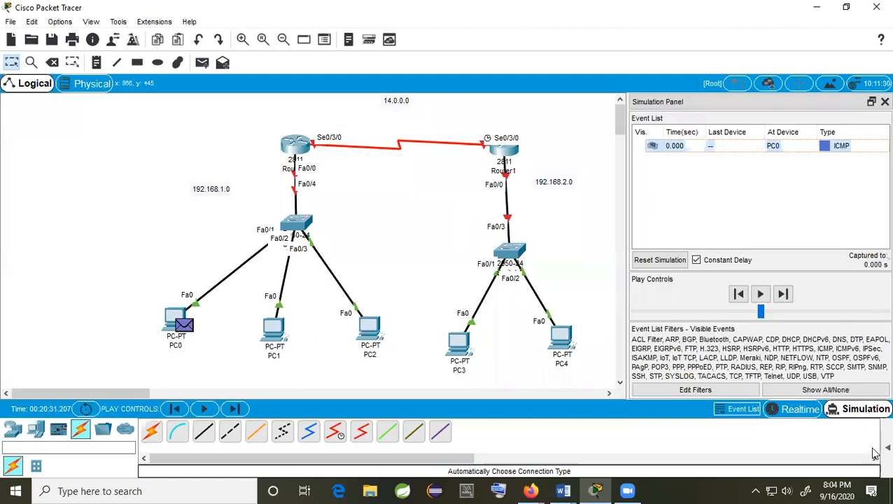
pyautogui.click(886, 448)
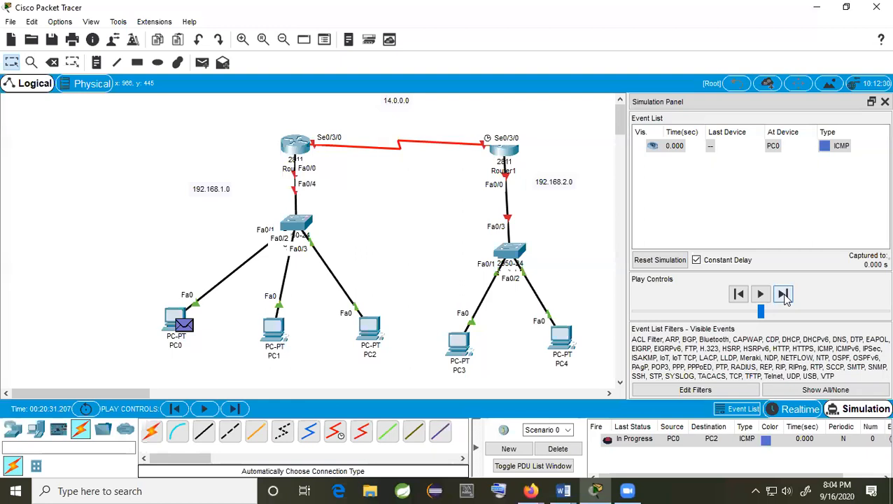
# Step the PC0-to-PC2 packet forward through the simulation until its round trip is done, and delete Scenario 0.
pyautogui.click(783, 295)
pyautogui.click(783, 294)
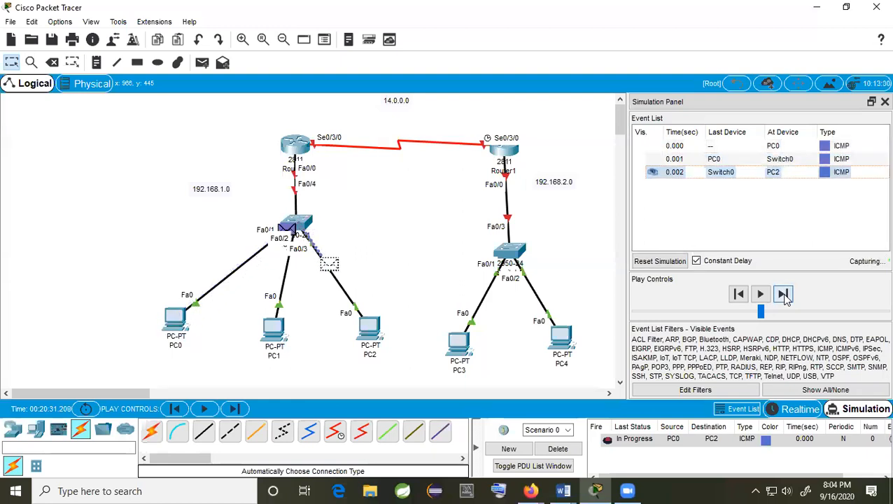
pyautogui.click(783, 294)
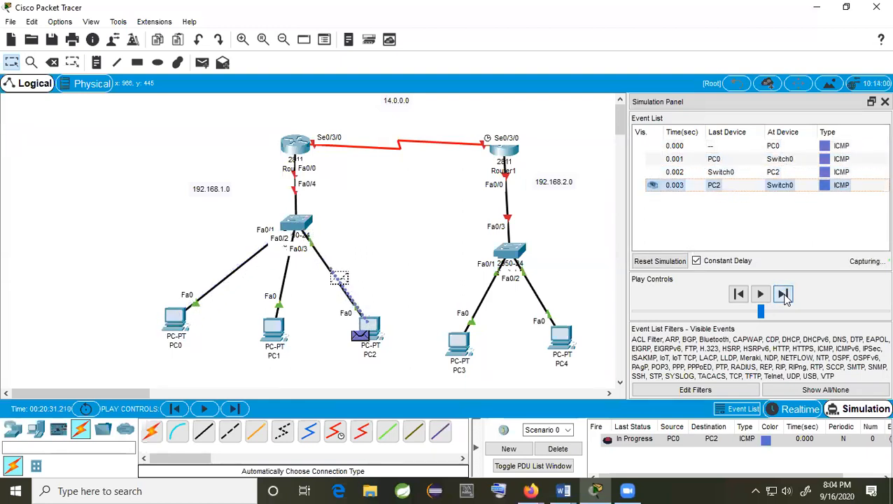
pyautogui.click(783, 294)
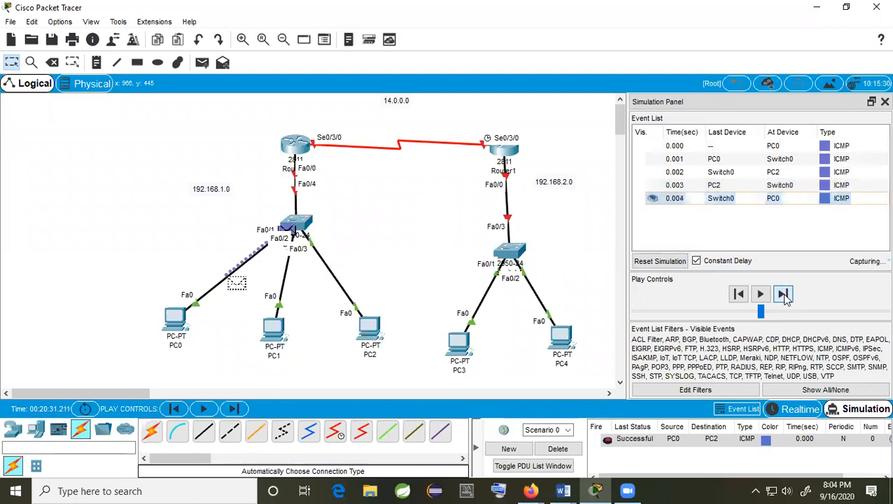
pyautogui.click(782, 294)
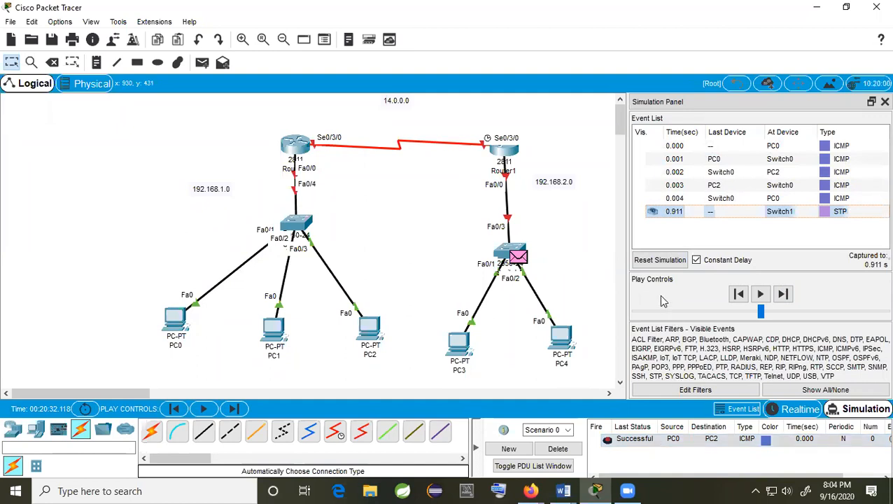
pyautogui.click(558, 449)
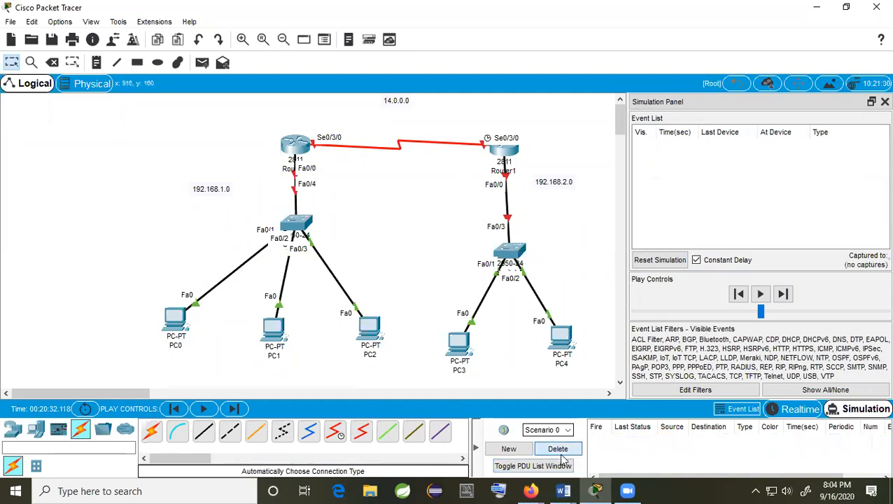
# Open Router0's command-line interface and bring up its Router> prompt.
pyautogui.click(296, 144)
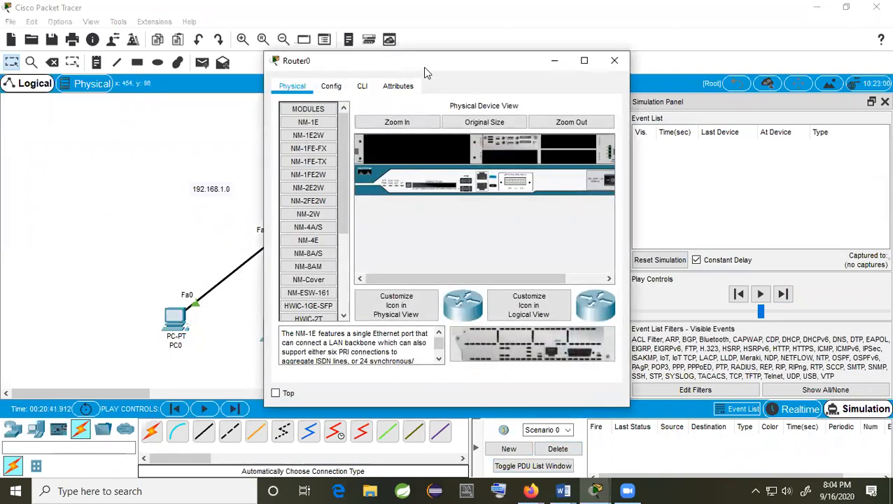
pyautogui.moveTo(455, 68); pyautogui.dragTo(535, 74)
pyautogui.click(410, 91)
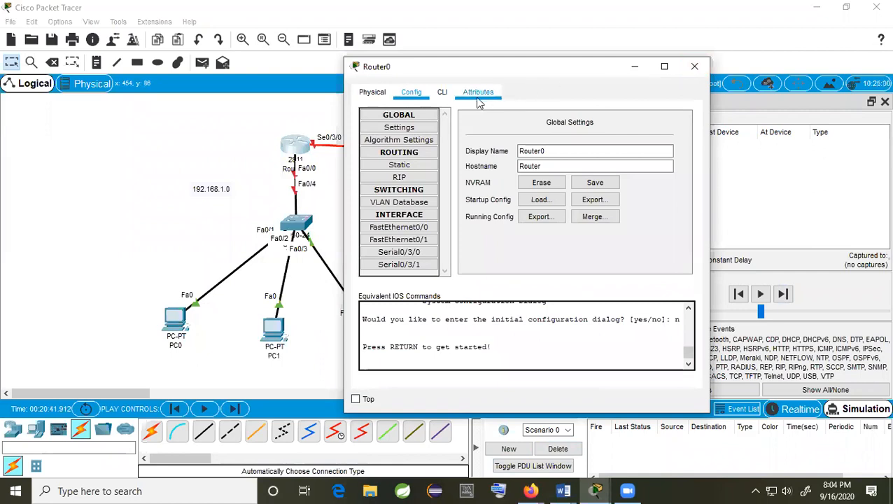
pyautogui.click(445, 93)
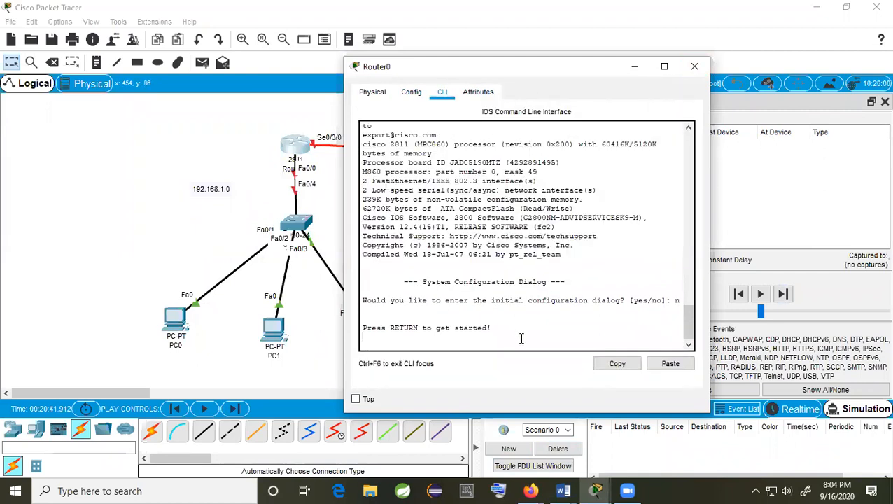
pyautogui.press('Return')
pyautogui.press('Return')
pyautogui.press('Return')
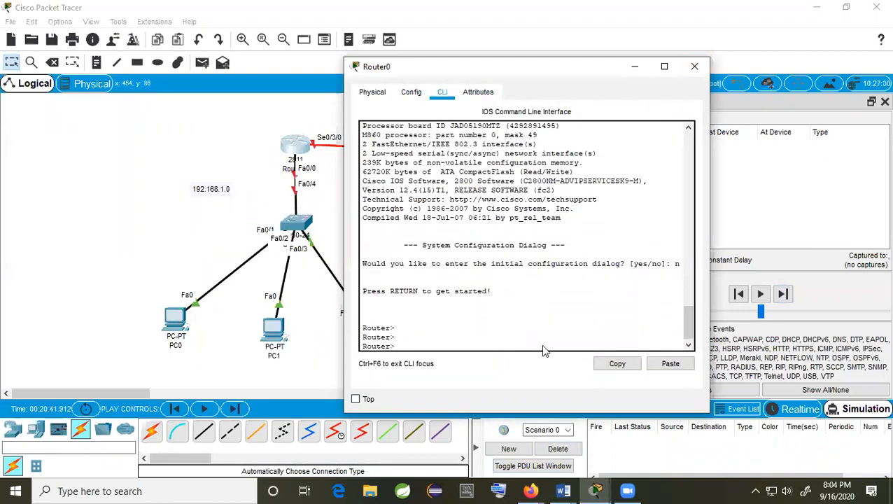
# Review the Router 1 fastethernet 0/0 commands in the Lab 02 Word document and the topology, and return to Router0's CLI.
pyautogui.moveTo(563, 491)
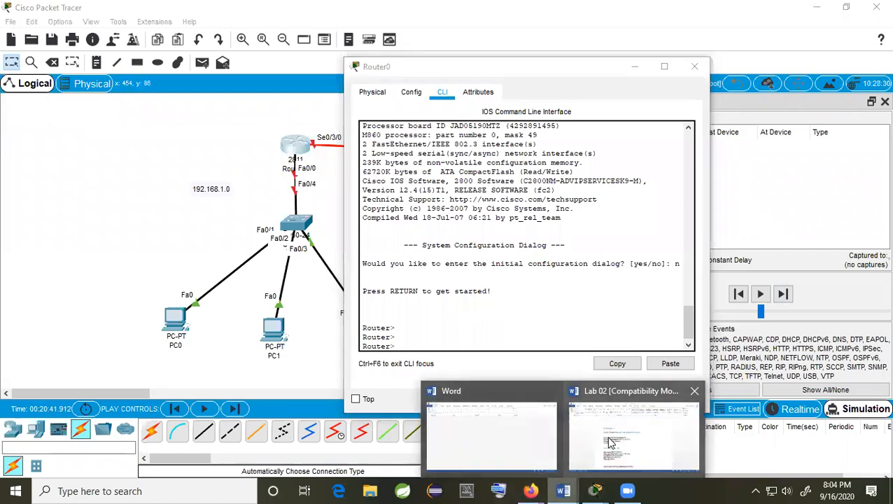
pyautogui.click(613, 434)
pyautogui.moveTo(324, 279); pyautogui.dragTo(236, 243)
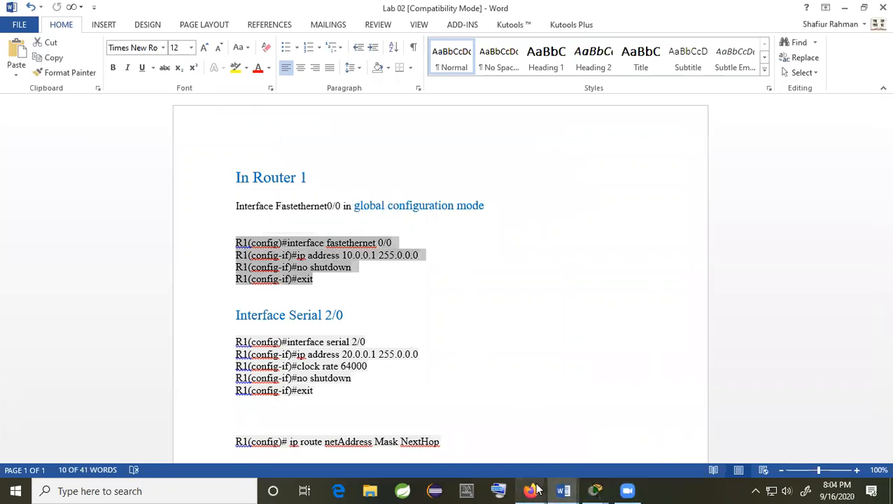
pyautogui.click(595, 491)
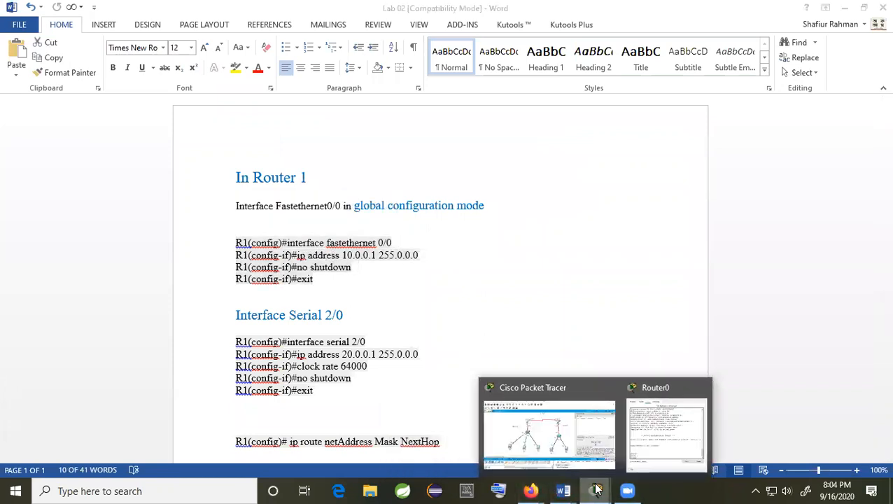
pyautogui.click(585, 446)
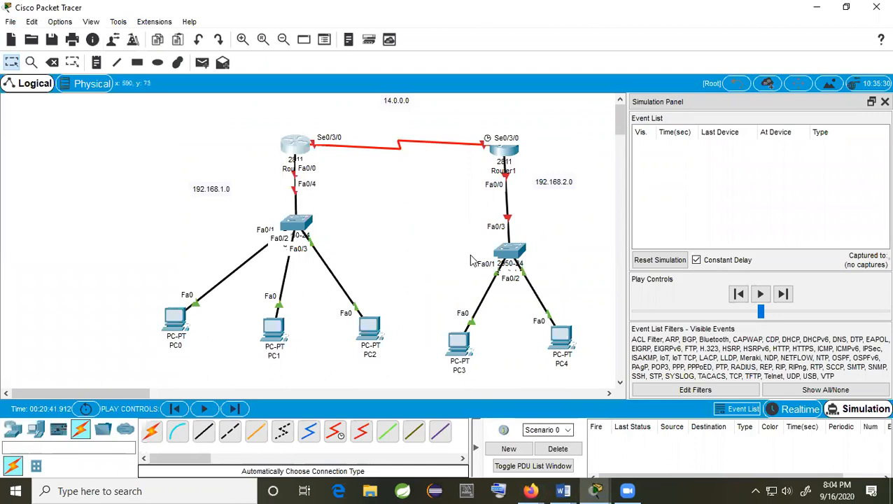
pyautogui.moveTo(597, 490)
pyautogui.click(653, 413)
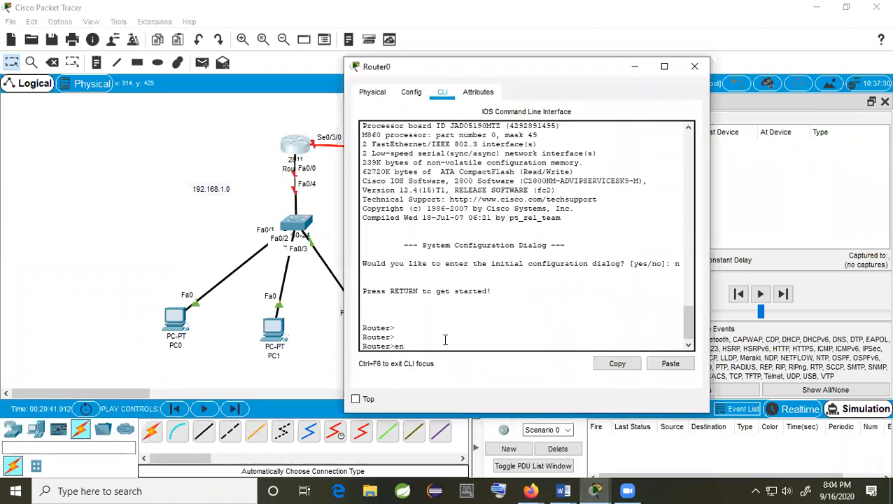
# Enter privileged mode with en and global configuration mode with config t on Router0, checking the Lab 02 document for reference.
pyautogui.write('en')
pyautogui.press('Return')
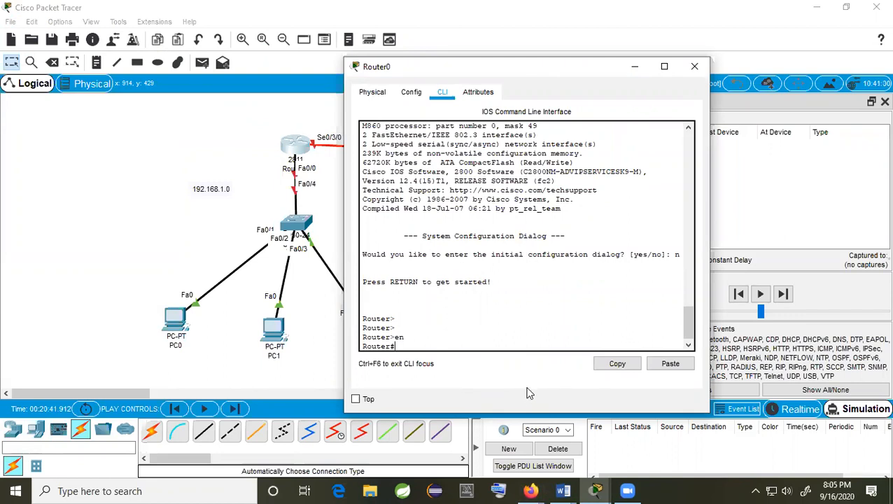
pyautogui.write('nfig t')
pyautogui.click(563, 491)
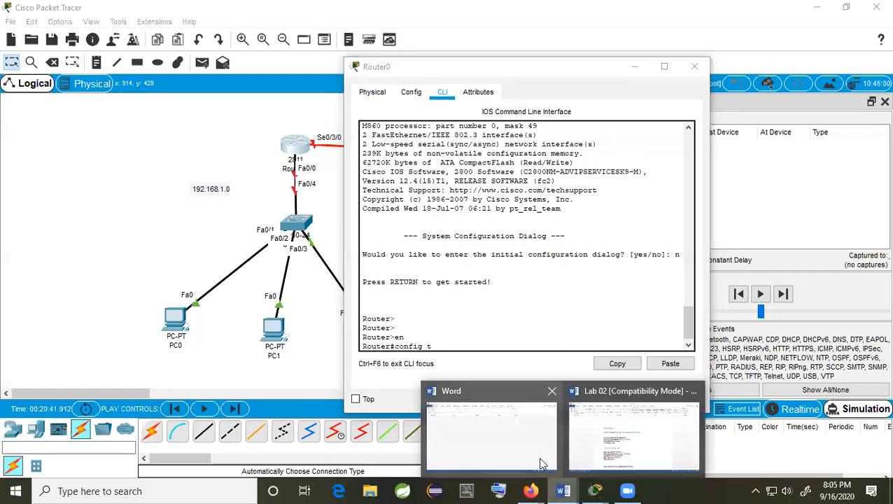
pyautogui.click(609, 441)
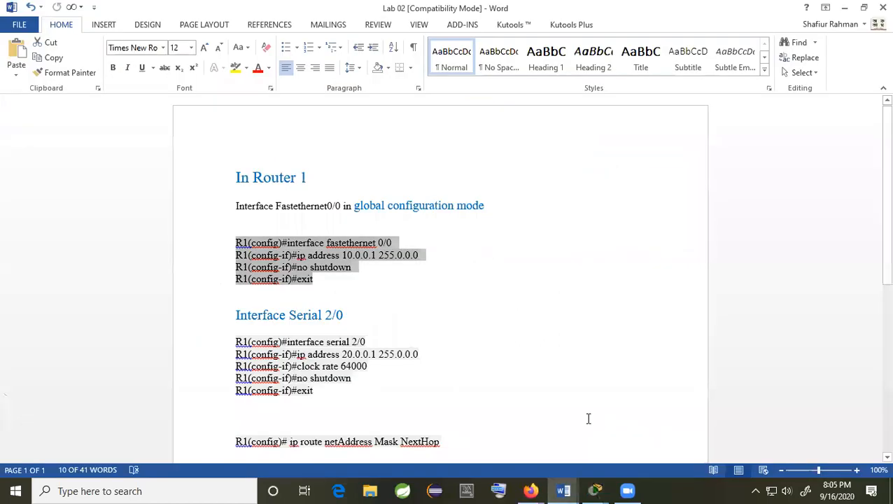
pyautogui.click(308, 244)
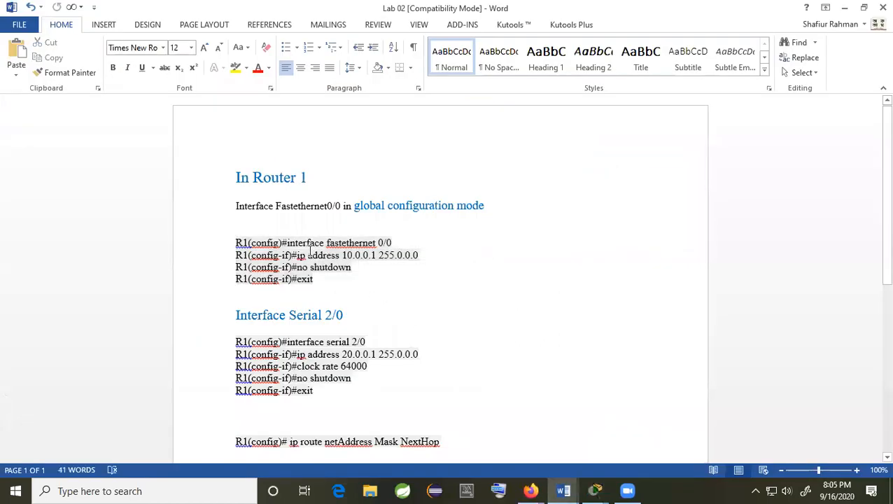
pyautogui.click(531, 490)
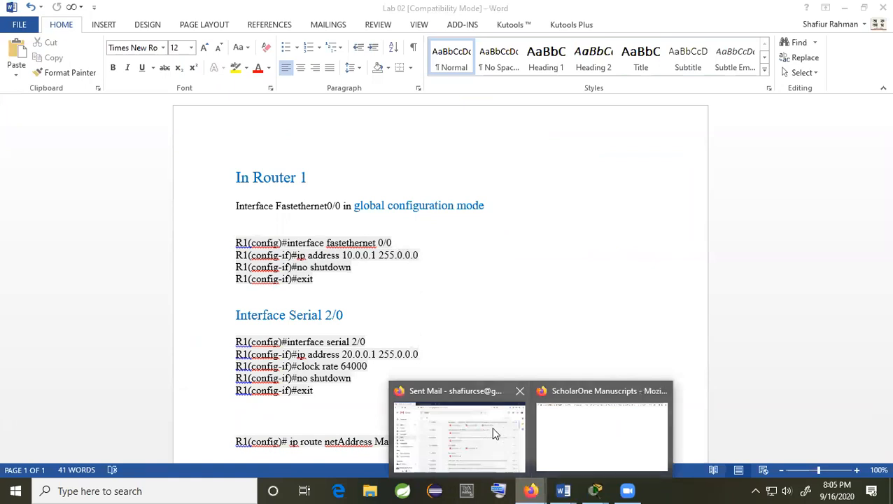
pyautogui.moveTo(595, 491)
pyautogui.click(657, 436)
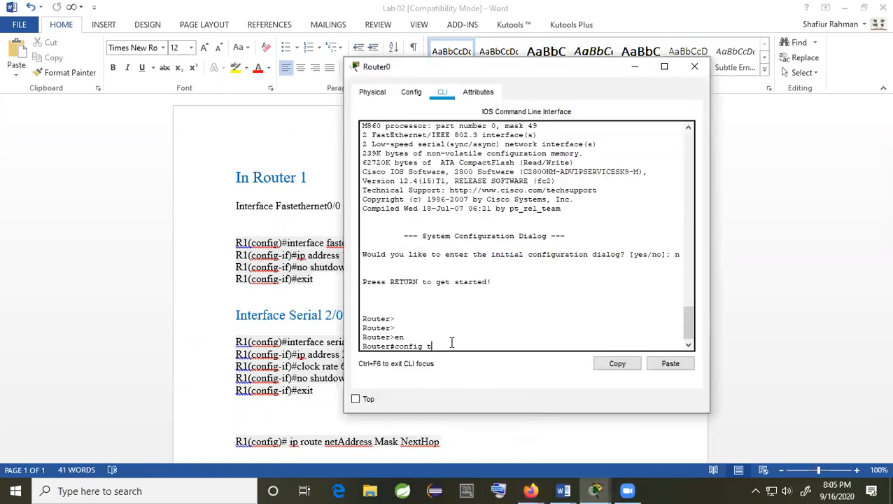
pyautogui.press('Return')
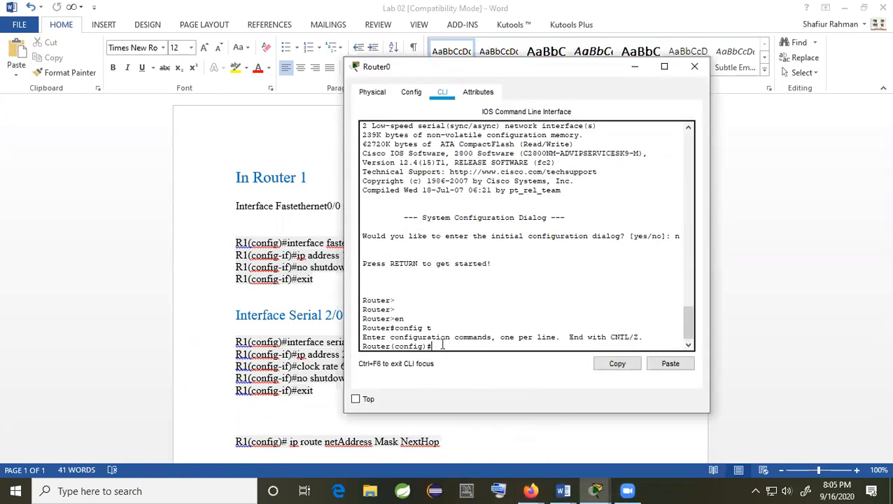
# Copy Router0's CLI lines from the first Router> prompt through config t, and paste them as plain text above the interface fastethernet line in Lab 02.
pyautogui.click(563, 491)
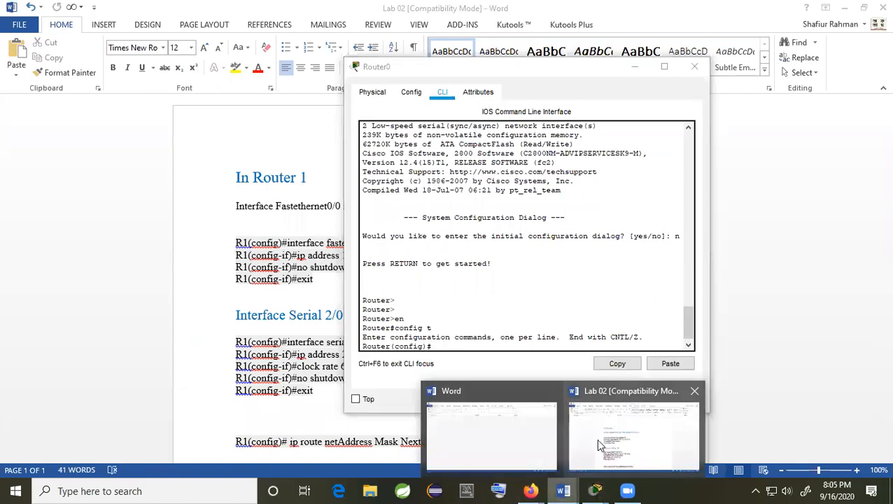
pyautogui.click(599, 445)
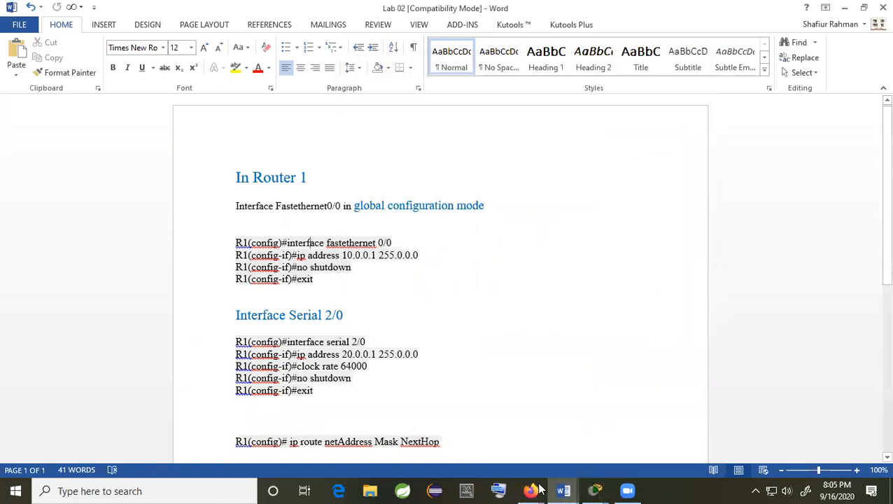
pyautogui.click(597, 490)
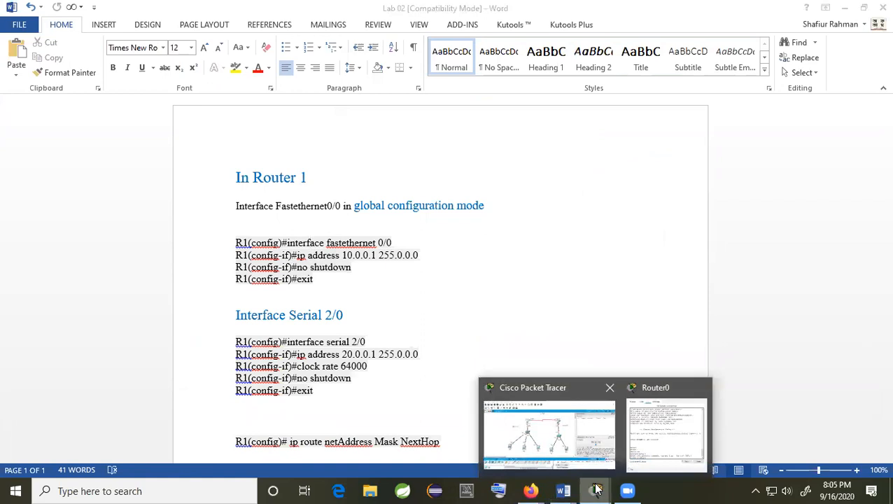
pyautogui.click(638, 444)
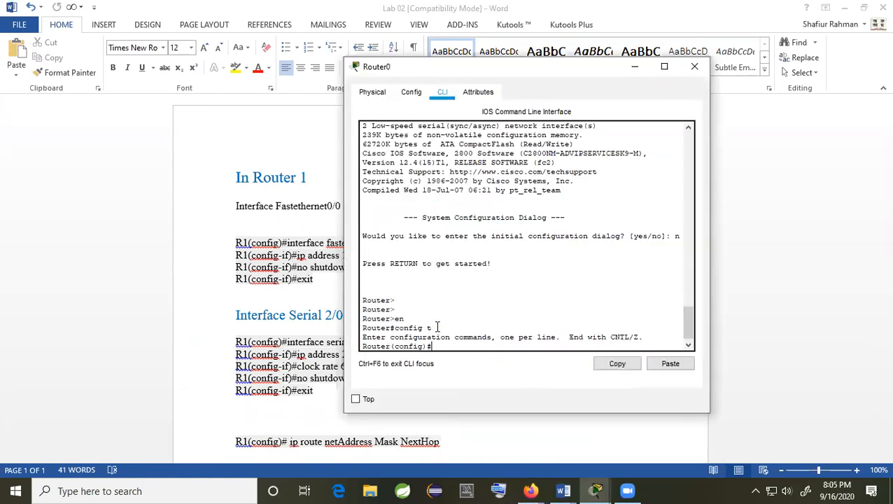
pyautogui.moveTo(437, 327); pyautogui.dragTo(362, 298)
pyautogui.rightClick(382, 311)
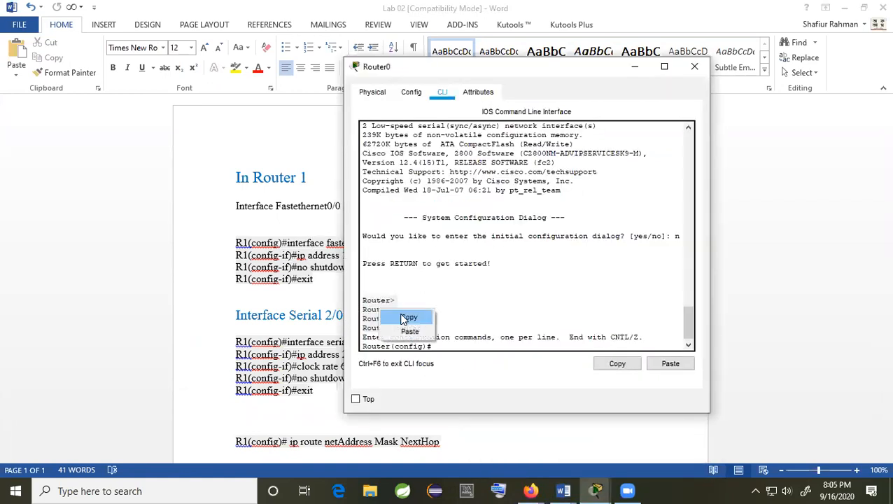
pyautogui.click(408, 317)
pyautogui.click(564, 490)
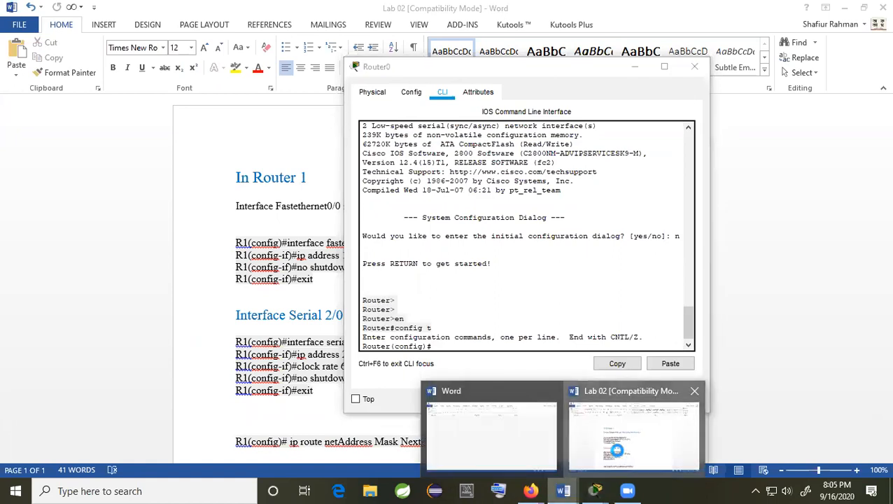
pyautogui.click(616, 448)
pyautogui.rightClick(322, 230)
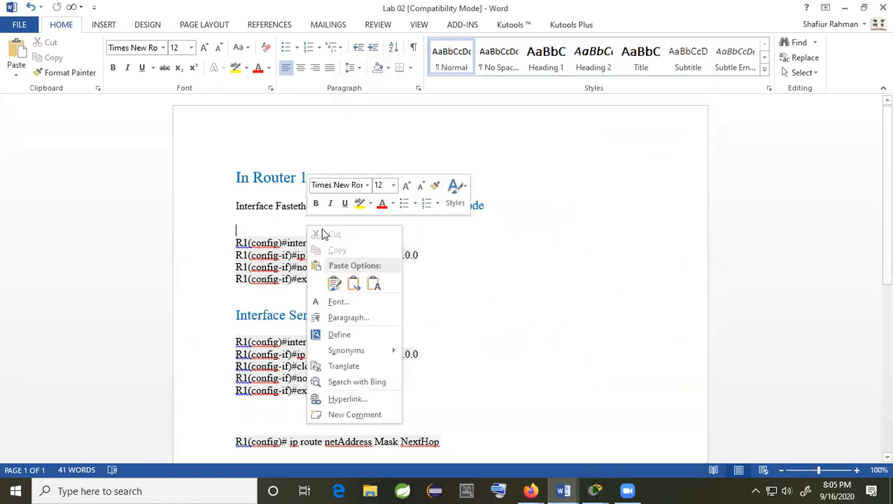
pyautogui.click(372, 284)
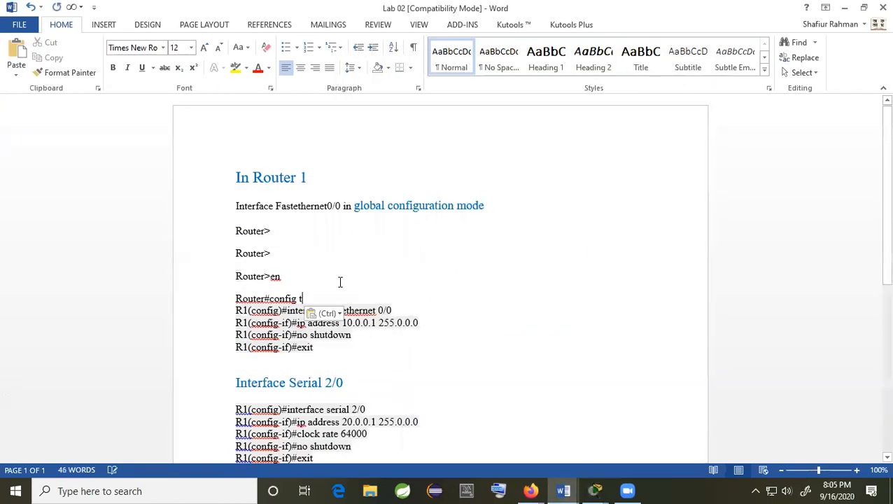
# Remove the paragraph spacing after the pasted router prompt lines in the Lab 02 document.
pyautogui.moveTo(303, 299); pyautogui.dragTo(237, 231)
pyautogui.click(351, 67)
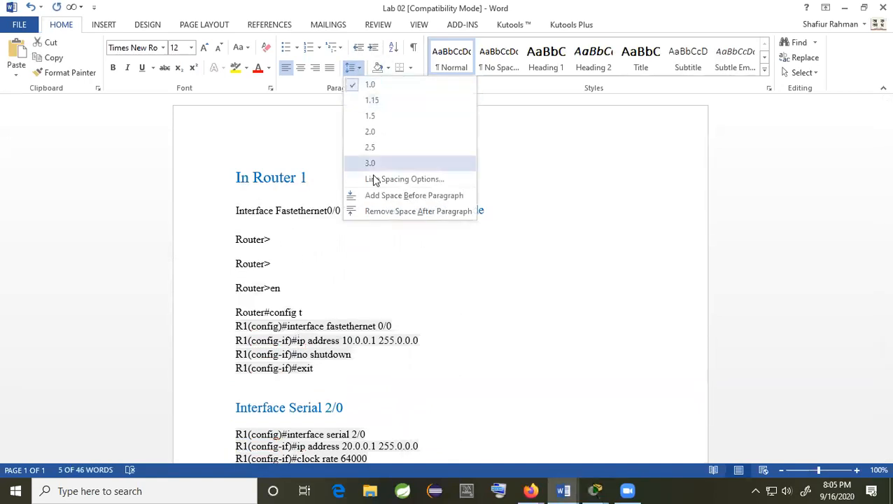
pyautogui.click(357, 210)
pyautogui.click(359, 279)
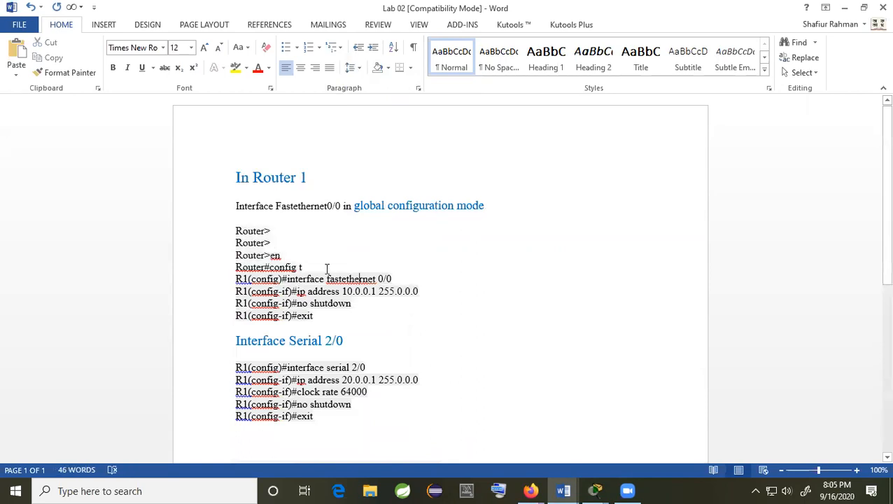
# Highlight the en, config t and interface commands in the Lab 02 document one after another.
pyautogui.tripleClick(266, 255)
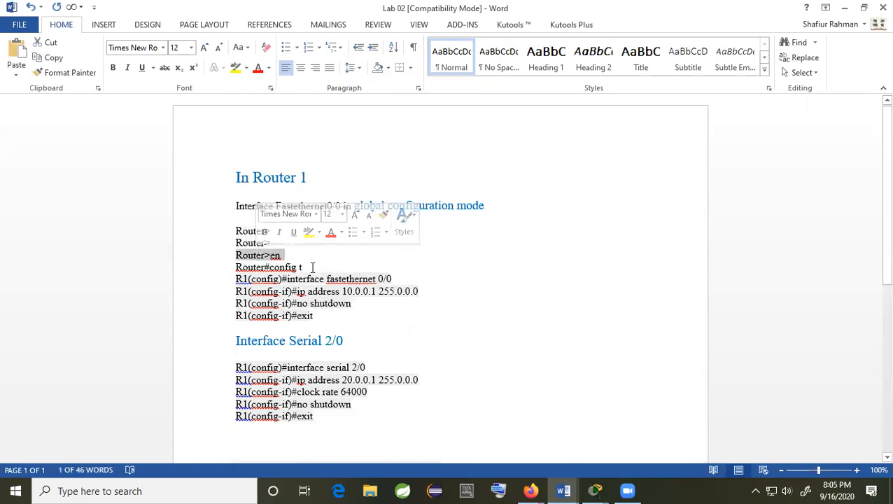
pyautogui.moveTo(312, 268); pyautogui.dragTo(275, 267)
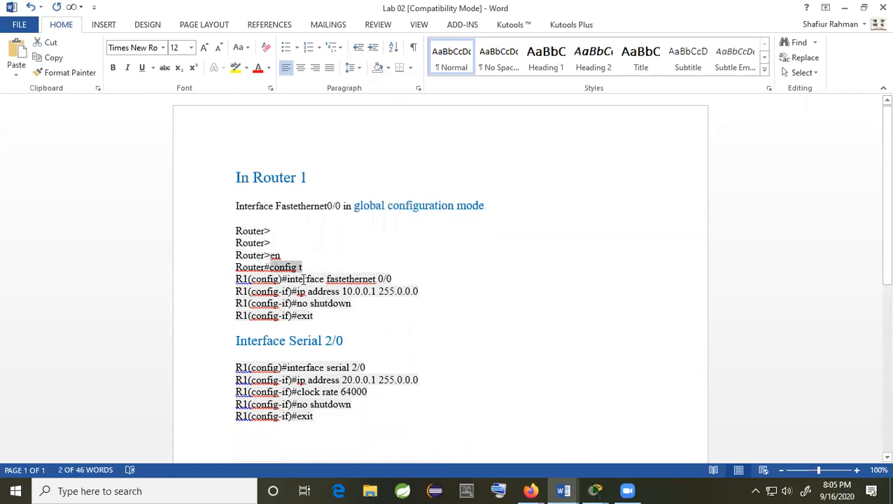
pyautogui.moveTo(326, 279); pyautogui.dragTo(303, 279)
# Switch back to Router0's CLI and begin an int command at the global configuration prompt.
pyautogui.click(606, 489)
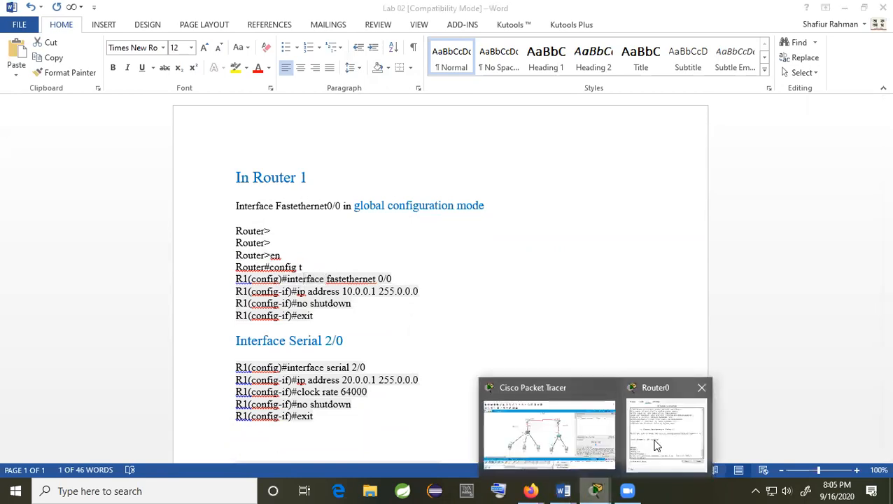
pyautogui.click(656, 441)
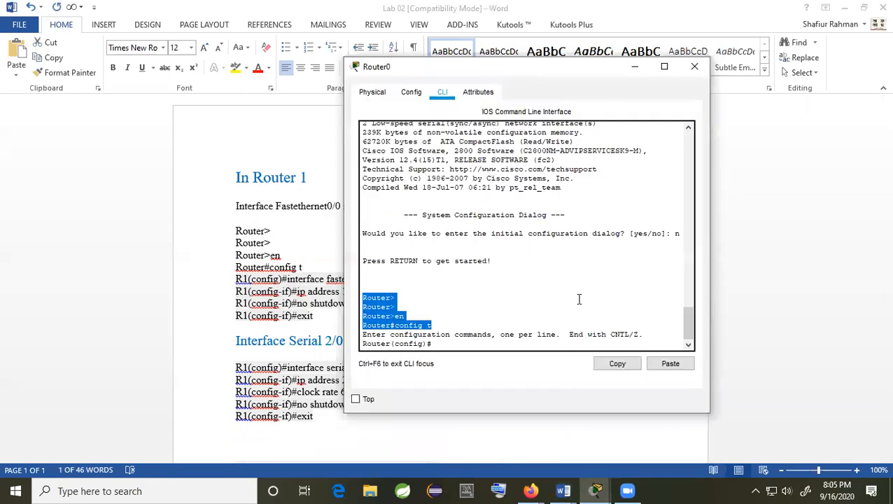
pyautogui.click(518, 343)
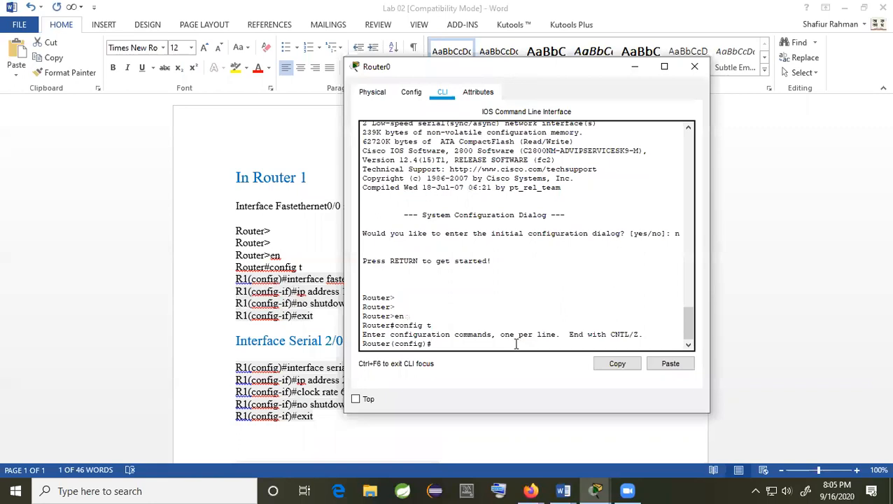
pyautogui.press('Return')
pyautogui.press('Return')
pyautogui.press('Return')
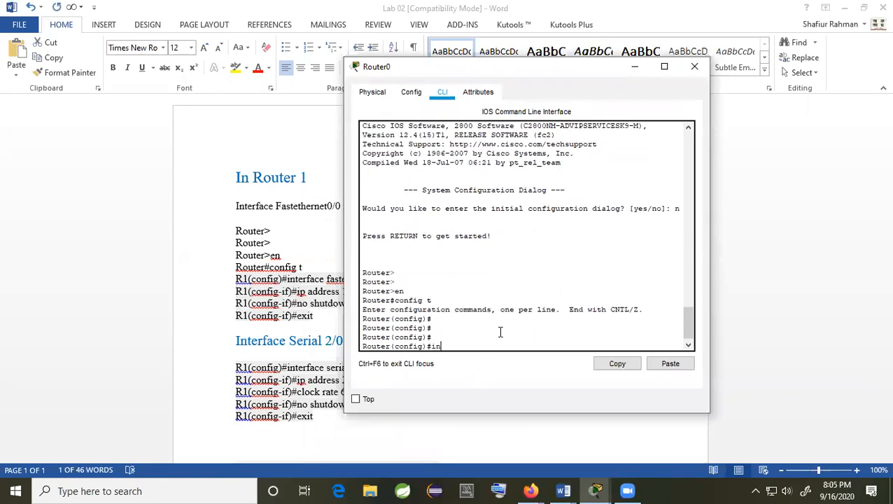
pyautogui.write('int')
# Bring up the Packet Tracer topology and place Router0's CLI window beside it, keeping Router0 and its LAN in view.
pyautogui.moveTo(511, 71); pyautogui.dragTo(599, 95)
pyautogui.moveTo(593, 491)
pyautogui.click(548, 426)
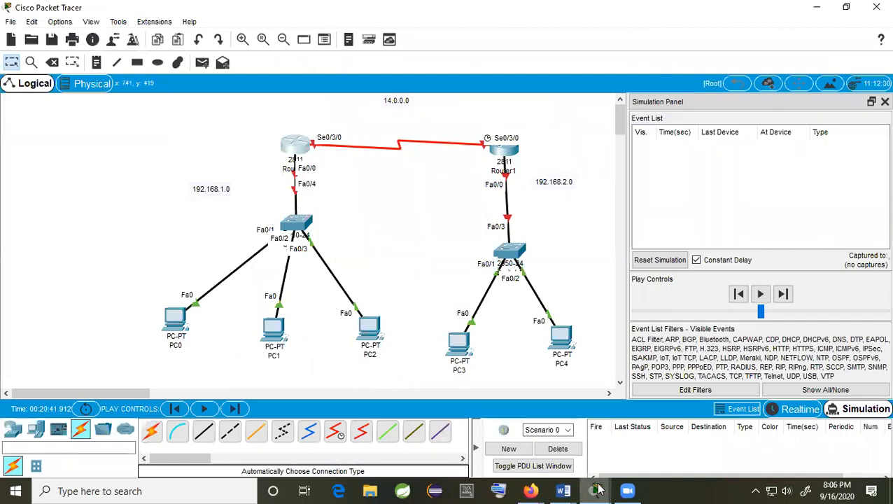
pyautogui.moveTo(597, 490)
pyautogui.click(649, 433)
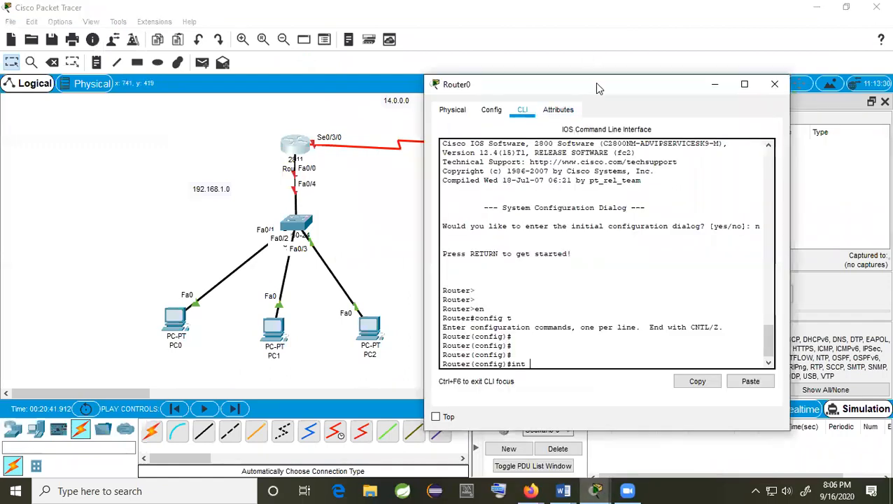
pyautogui.moveTo(618, 90); pyautogui.dragTo(682, 59)
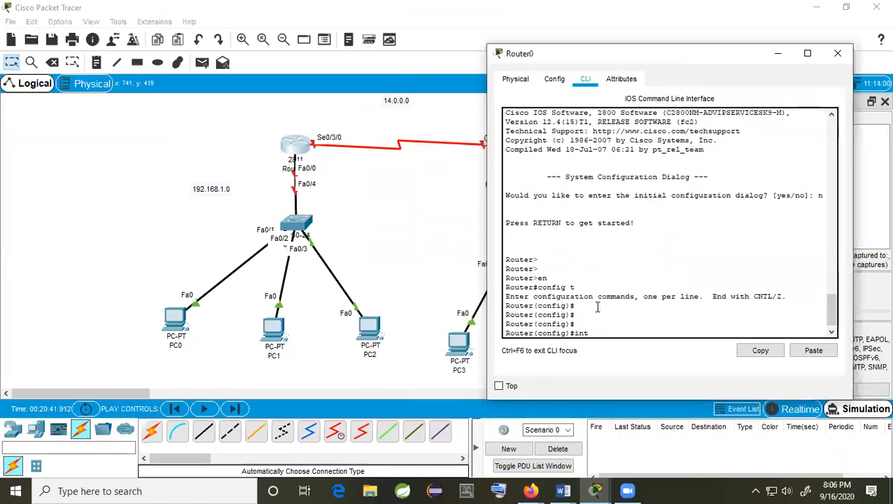
# Enter configuration of interface fa0/0 on Router0 and assign it IP address 192.168.1.1 with mask 255.255.255.0.
pyautogui.write('fa0/0')
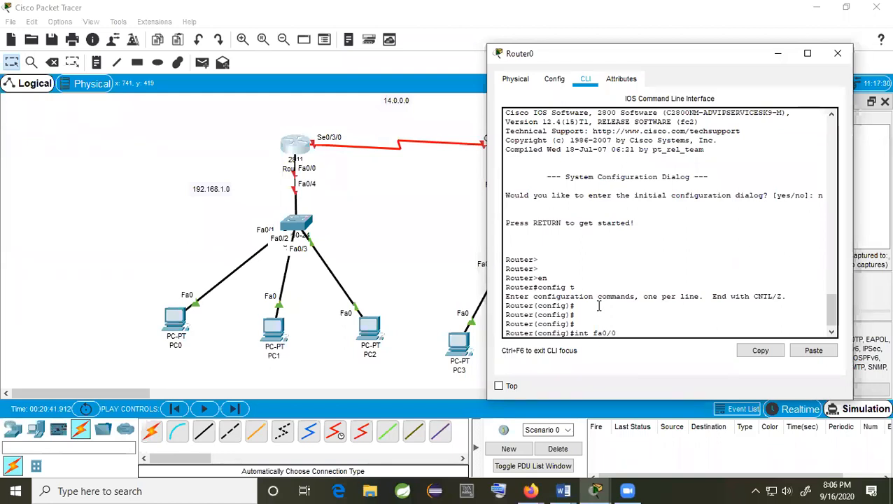
pyautogui.press('Return')
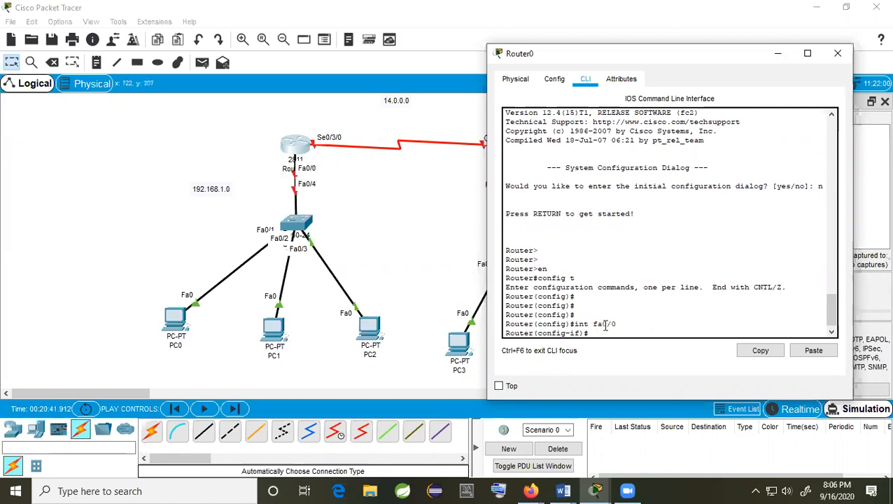
pyautogui.write('ip ad')
pyautogui.press('Tab')
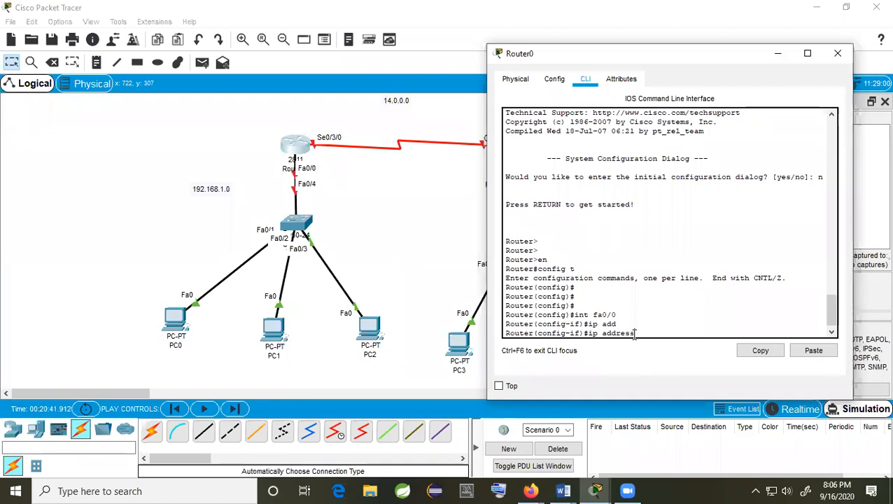
pyautogui.moveTo(634, 334); pyautogui.dragTo(618, 332)
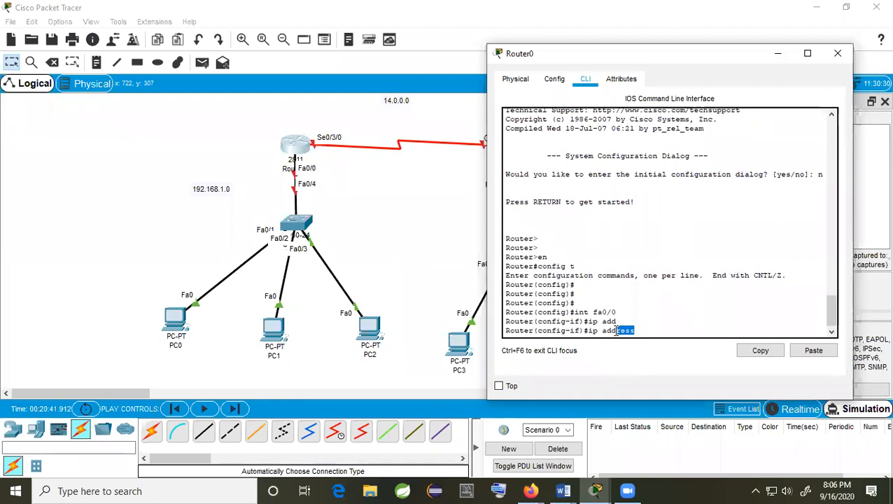
pyautogui.click(645, 330)
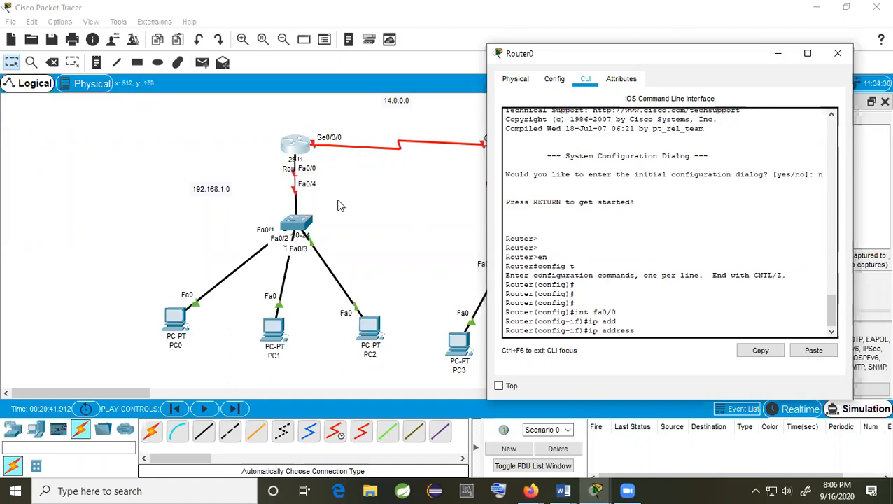
pyautogui.write('1')
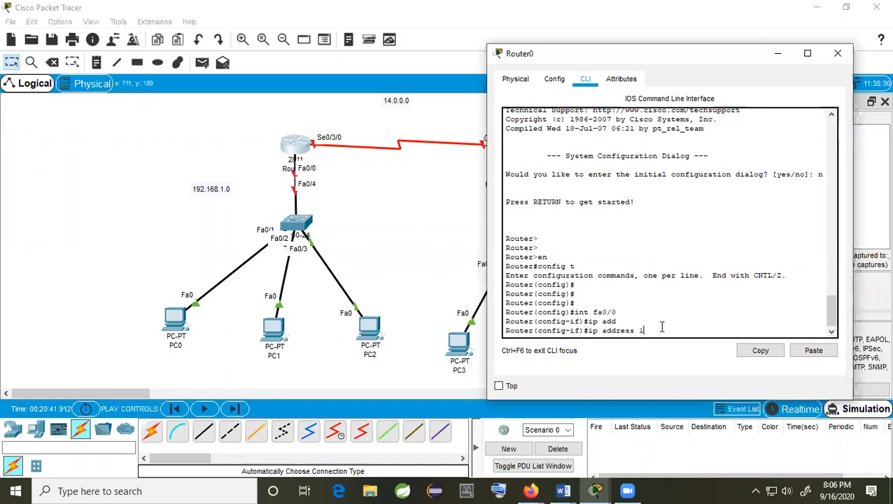
pyautogui.write('92.168.1.1')
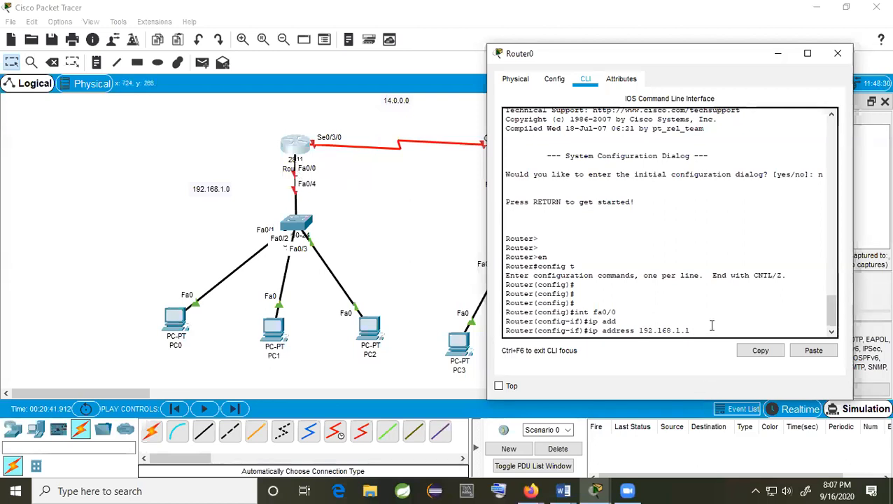
pyautogui.write('55.255.255.0')
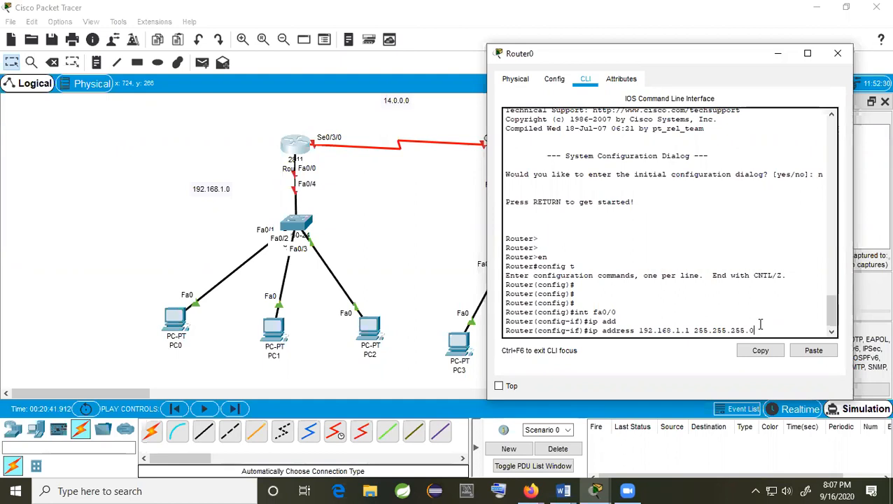
pyautogui.press('Return')
# Enable Router0's fa0/0 interface with no shut and exit to global configuration mode.
pyautogui.write('no shu')
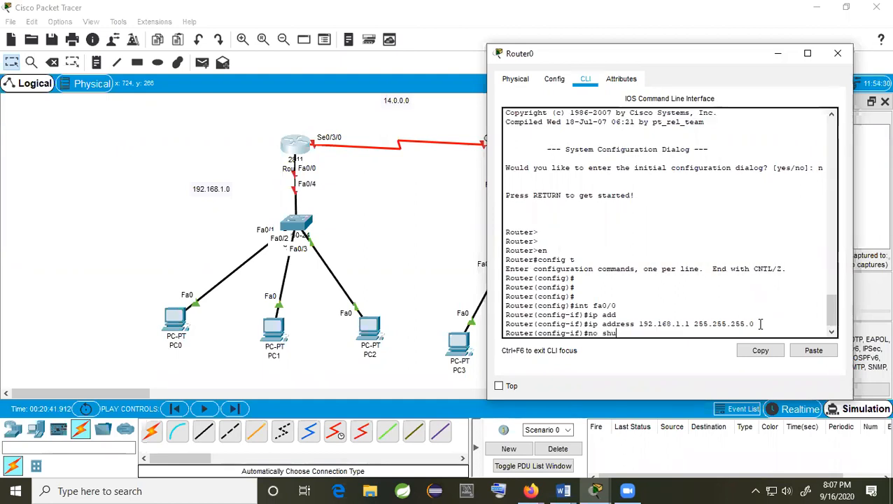
pyautogui.write('t')
pyautogui.press('Return')
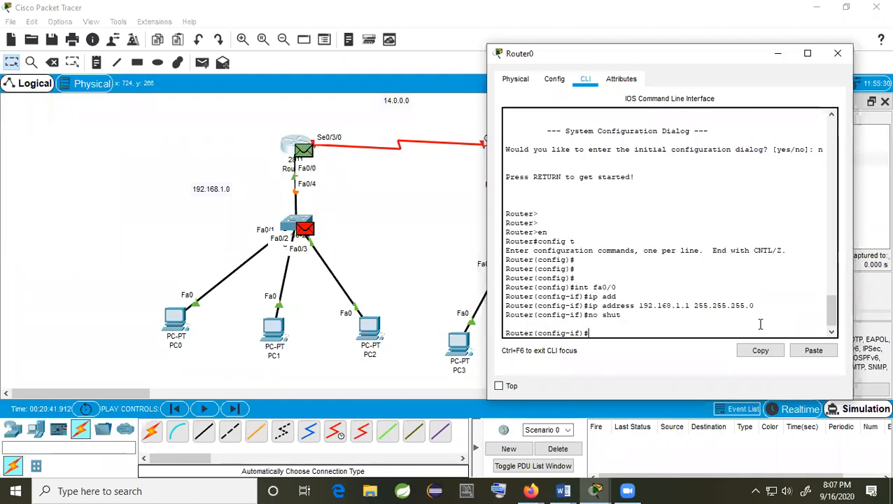
pyautogui.write('exit')
pyautogui.press('Return')
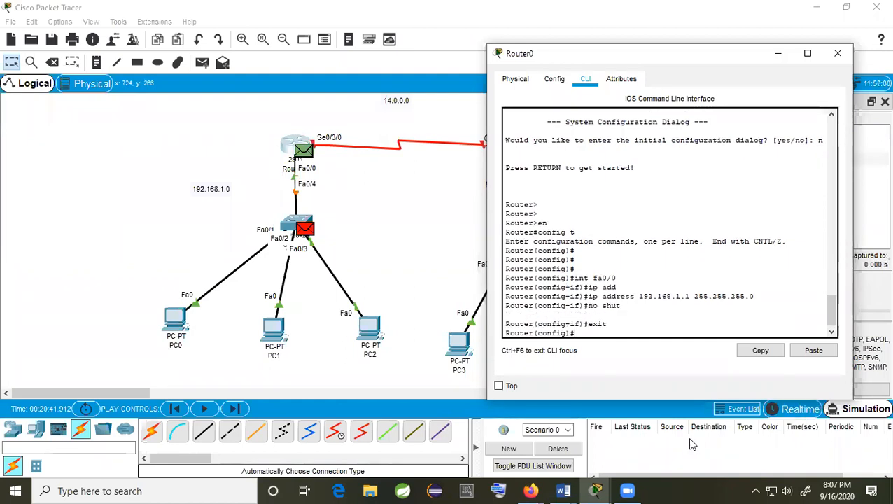
# Clear the current scenario, add a simple PDU from PC0 to Router0, and advance the simulation event by event.
pyautogui.click(558, 448)
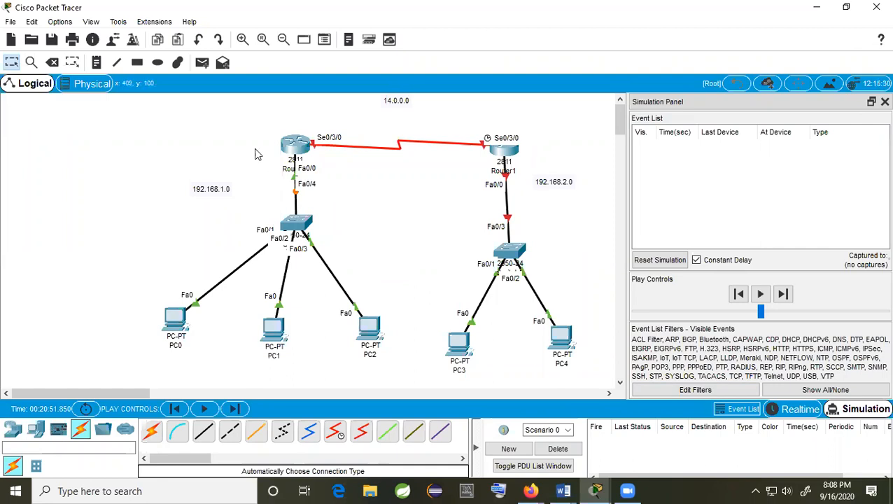
pyautogui.click(202, 62)
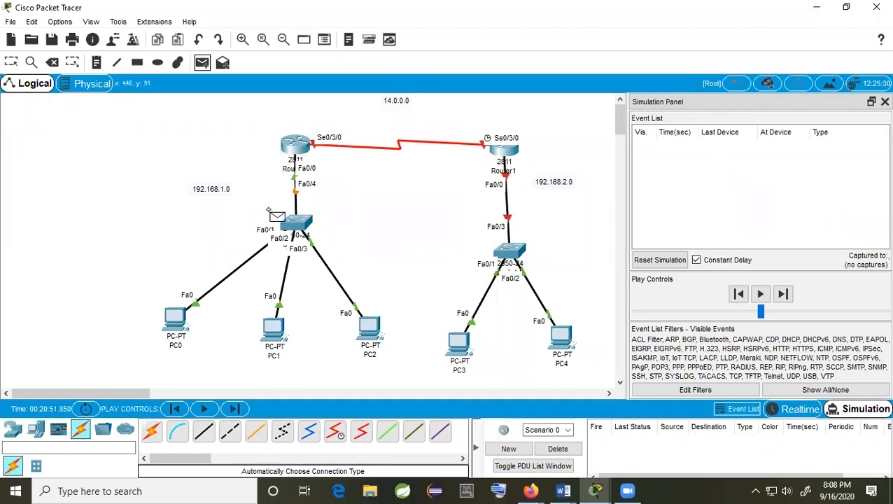
pyautogui.click(177, 323)
pyautogui.click(301, 150)
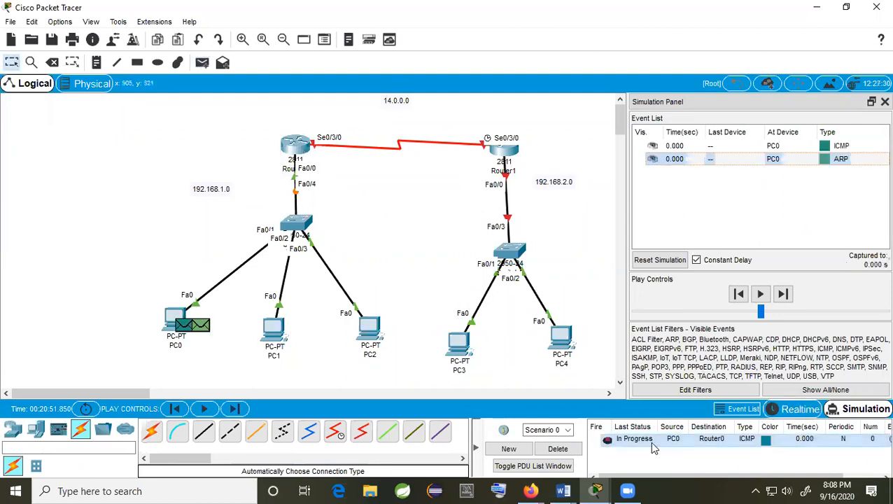
pyautogui.click(782, 294)
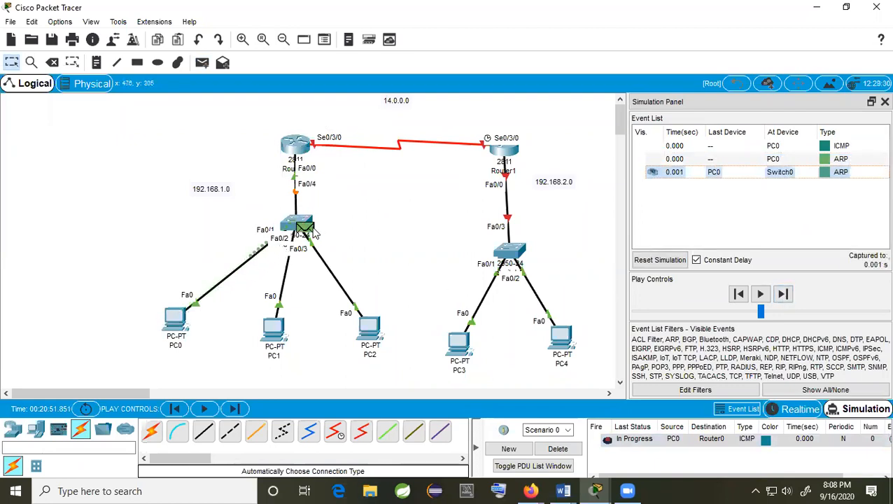
pyautogui.click(783, 294)
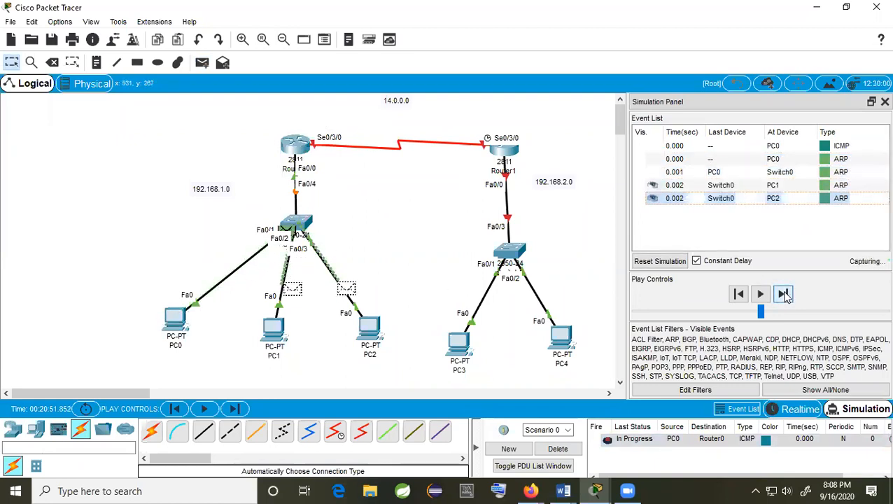
pyautogui.click(783, 294)
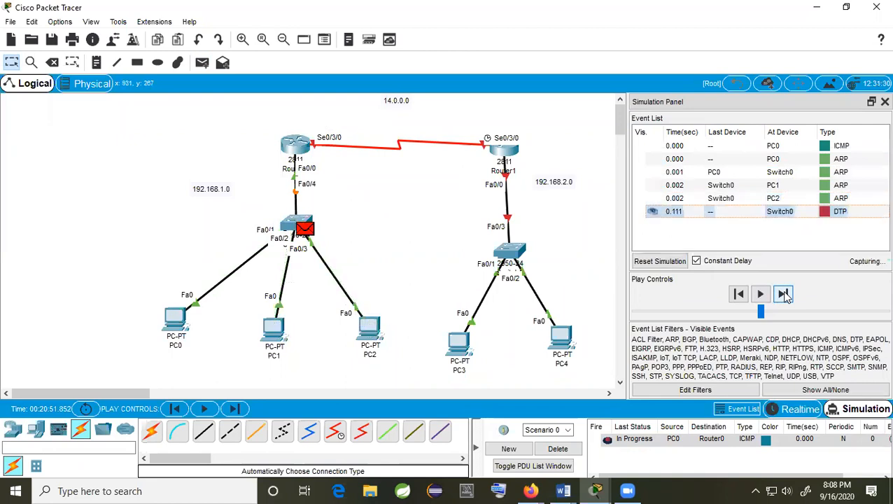
# Retest PC0 to Router0 with a fresh simple PDU, capturing two simulation events, and delete the scenario.
pyautogui.click(571, 449)
pyautogui.click(202, 62)
pyautogui.click(176, 321)
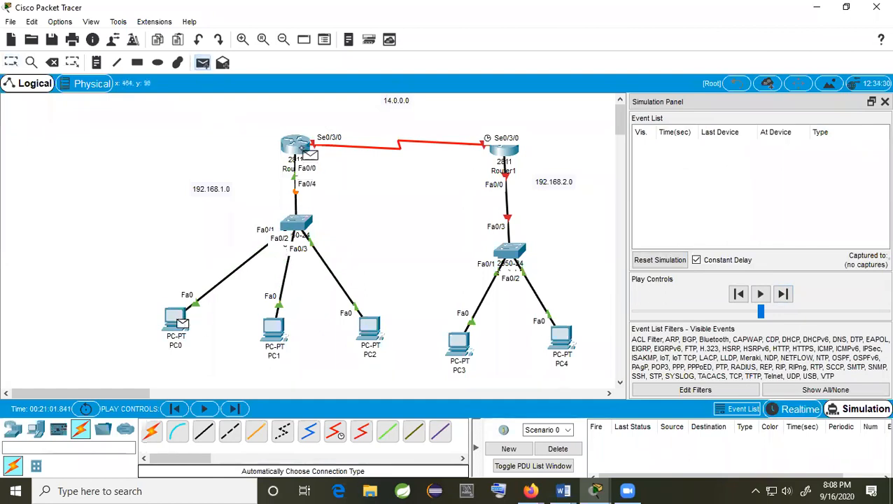
pyautogui.click(306, 151)
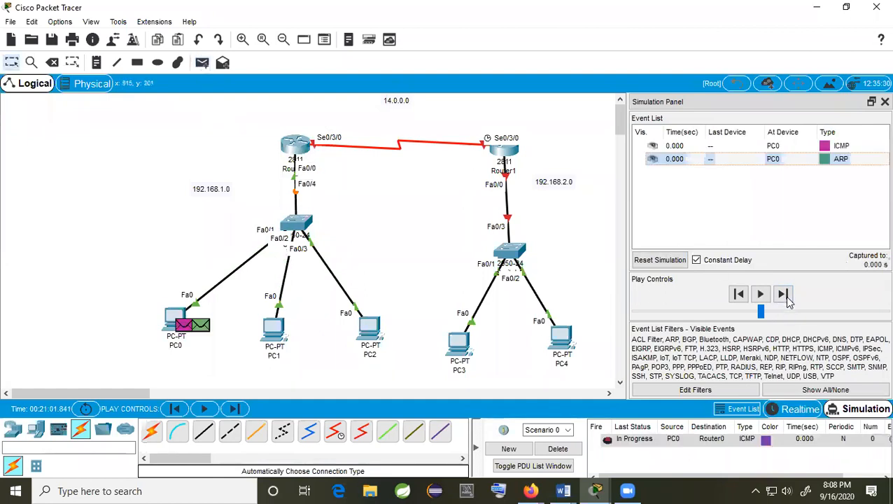
pyautogui.click(783, 294)
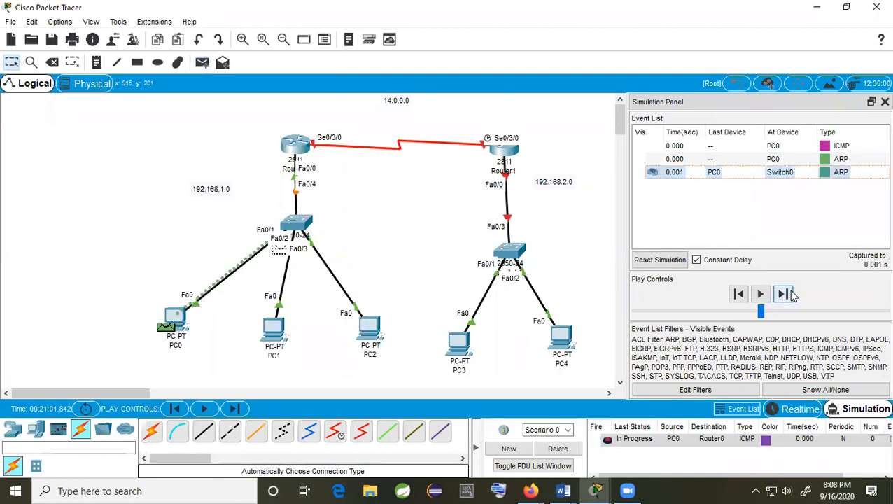
pyautogui.click(788, 294)
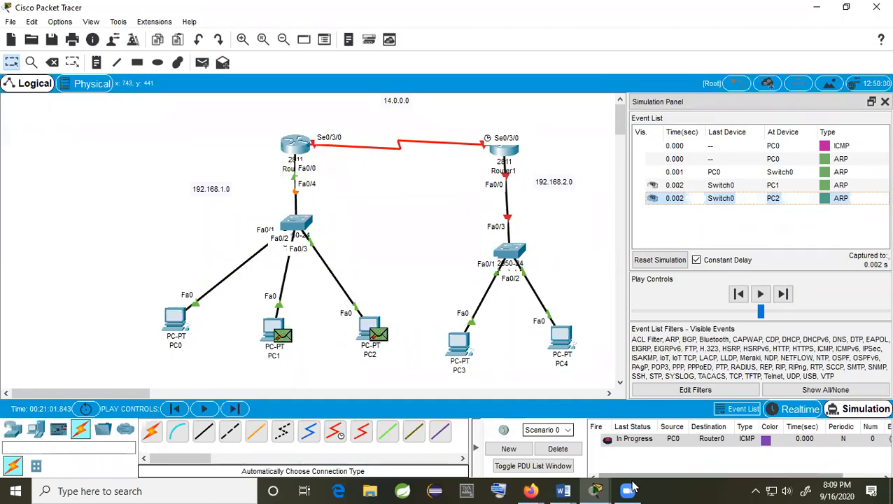
pyautogui.click(564, 451)
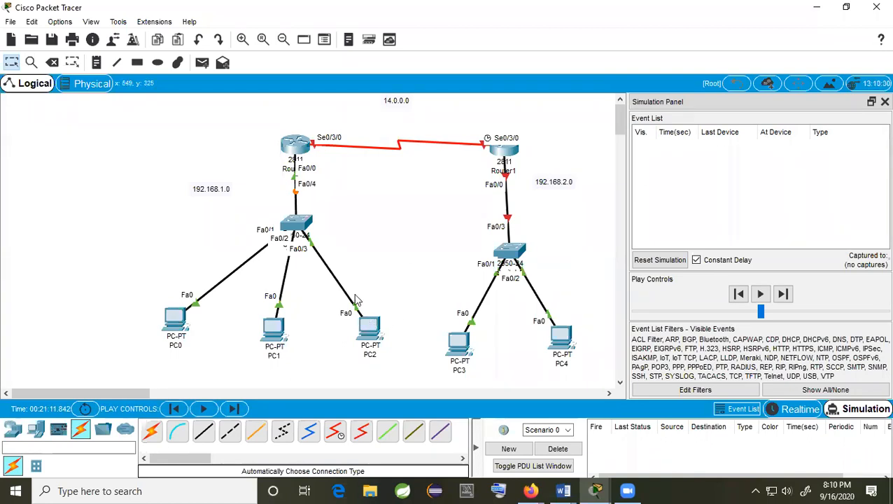
# Set PC0's default gateway to 192.168.1.1 in its IP configuration.
pyautogui.click(177, 324)
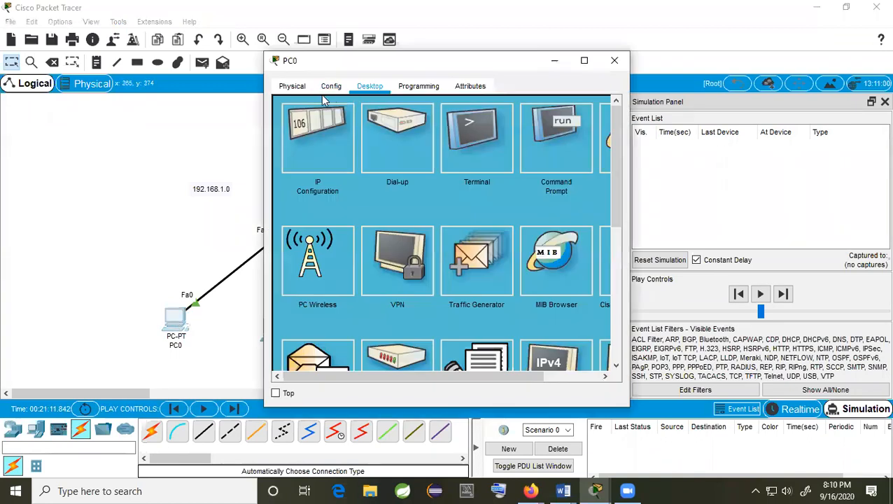
pyautogui.click(334, 143)
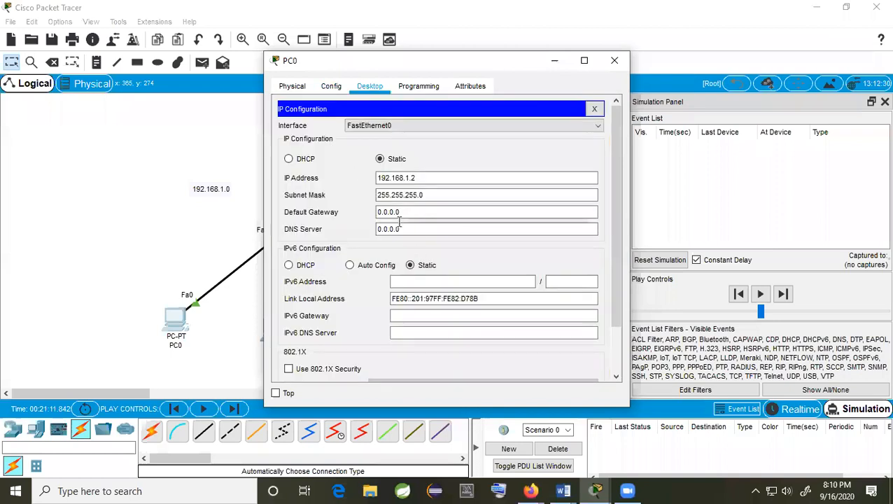
pyautogui.moveTo(411, 211); pyautogui.dragTo(346, 207)
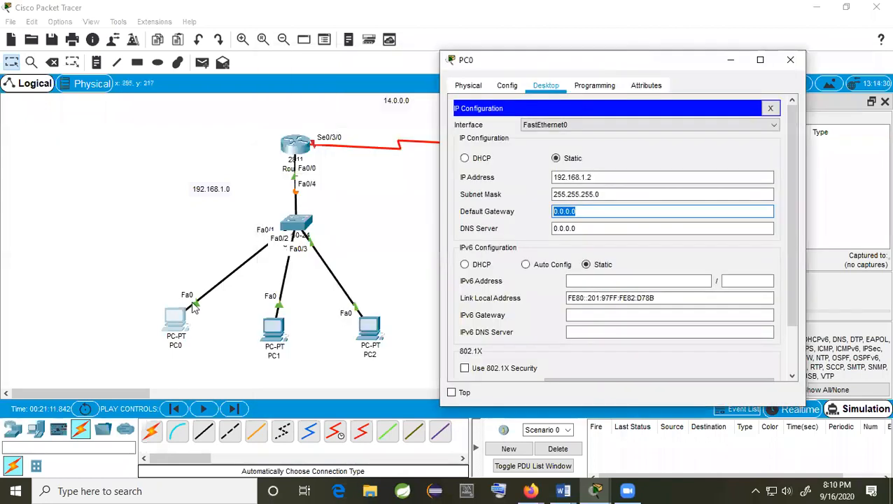
pyautogui.write('192.168.1.1')
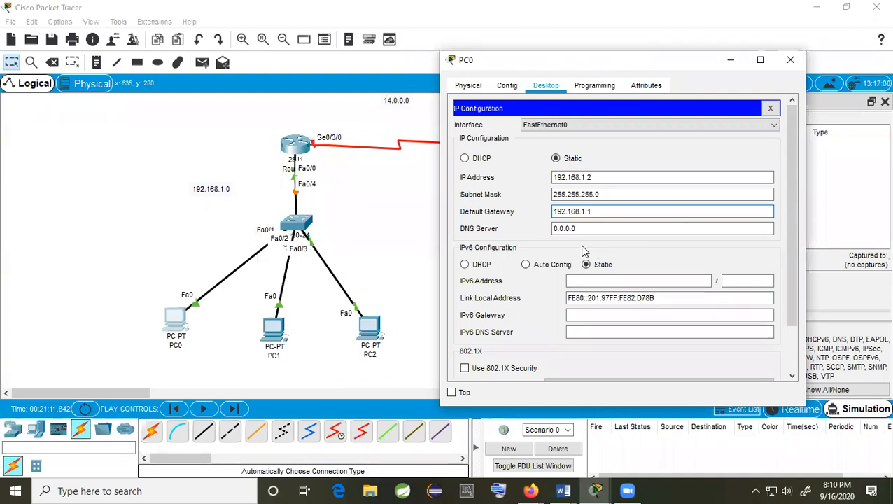
pyautogui.click(622, 237)
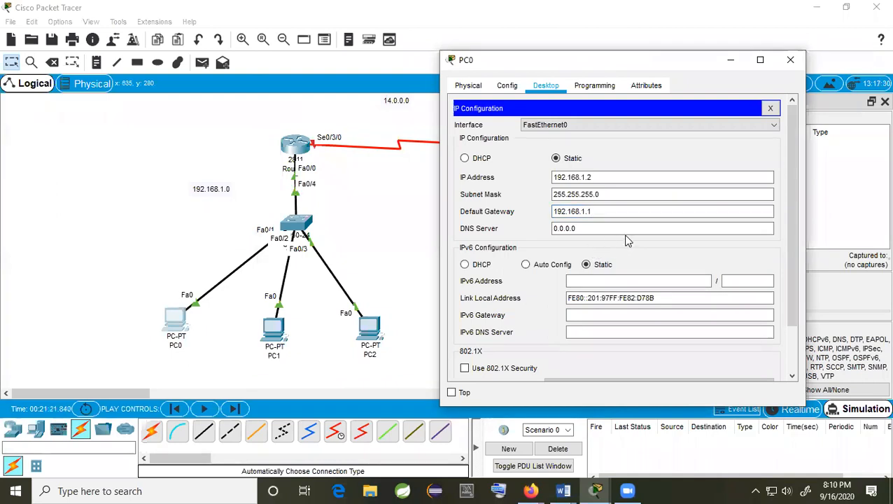
pyautogui.click(792, 61)
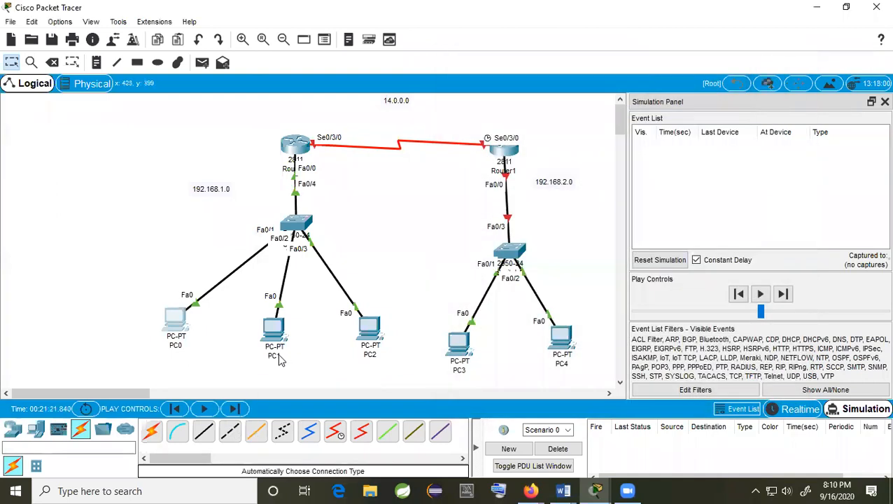
# Set PC1's default gateway to 192.168.1.1 in its IP configuration.
pyautogui.click(274, 334)
pyautogui.click(339, 136)
pyautogui.click(397, 213)
pyautogui.moveTo(397, 212); pyautogui.dragTo(333, 219)
pyautogui.write('192.168.1.1')
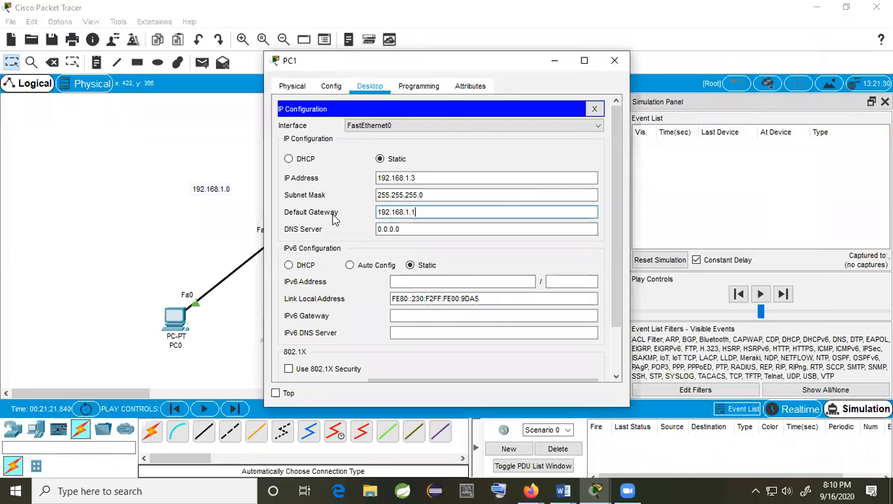
pyautogui.click(615, 60)
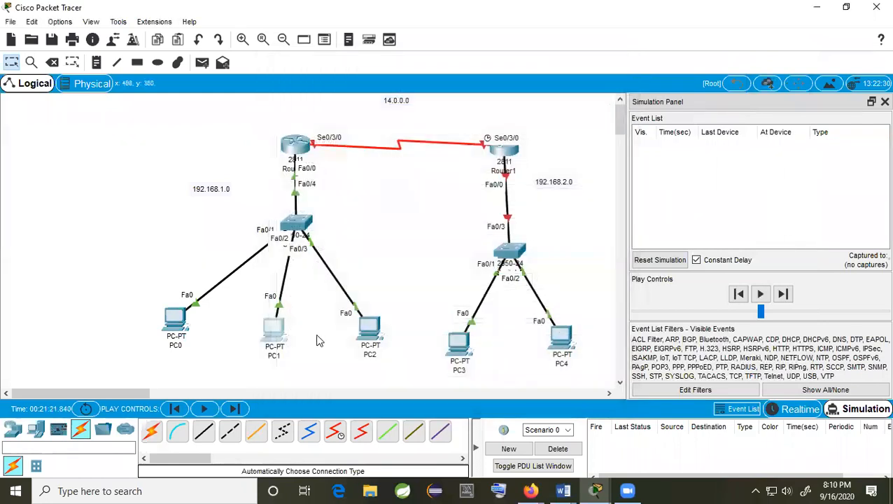
# Set PC2's default gateway to 192.168.1.1 in its IP configuration.
pyautogui.click(370, 326)
pyautogui.click(343, 155)
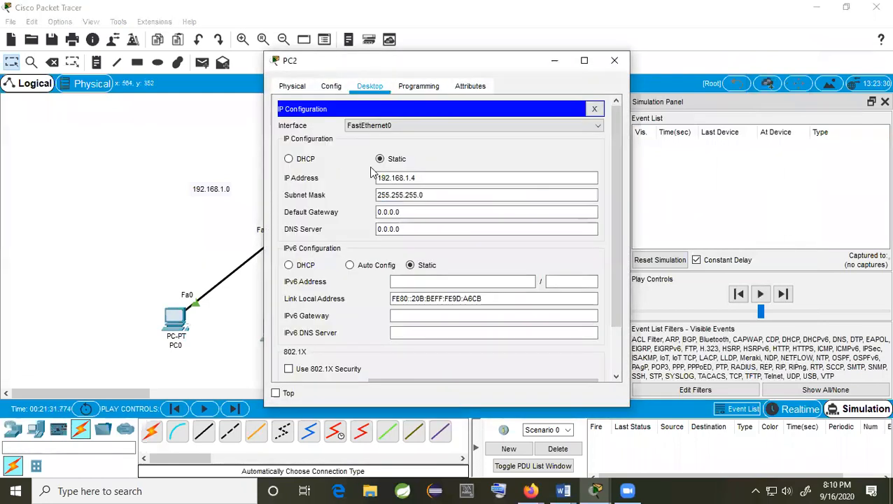
pyautogui.moveTo(423, 217); pyautogui.dragTo(339, 216)
pyautogui.write('192.168.1.1')
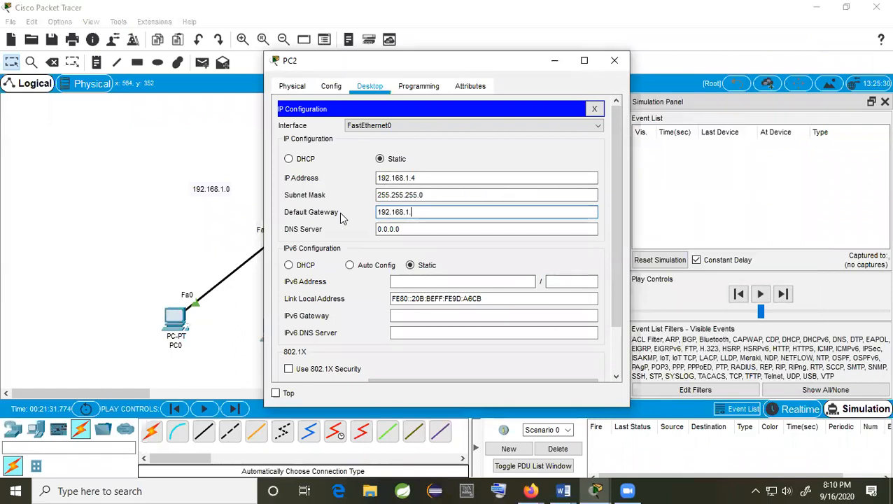
pyautogui.click(615, 60)
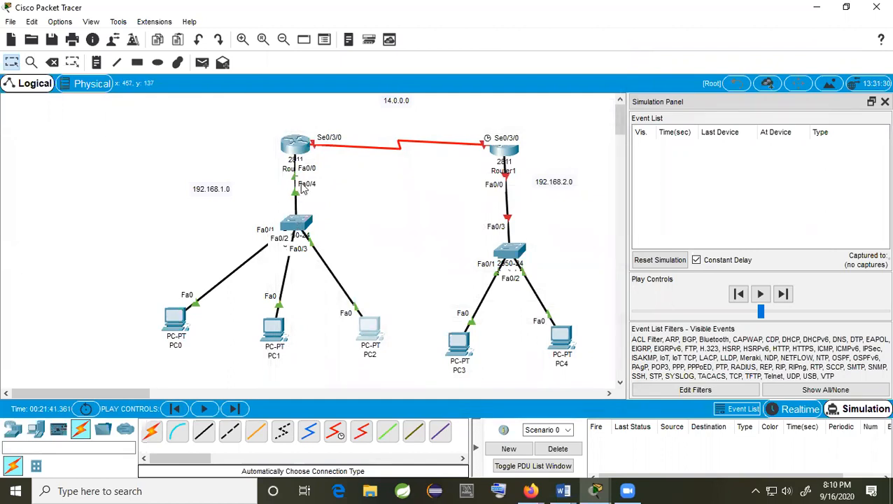
# Test PC0 to Router0 with a simple PDU, capturing six simulation events forward, and delete the scenario.
pyautogui.click(201, 63)
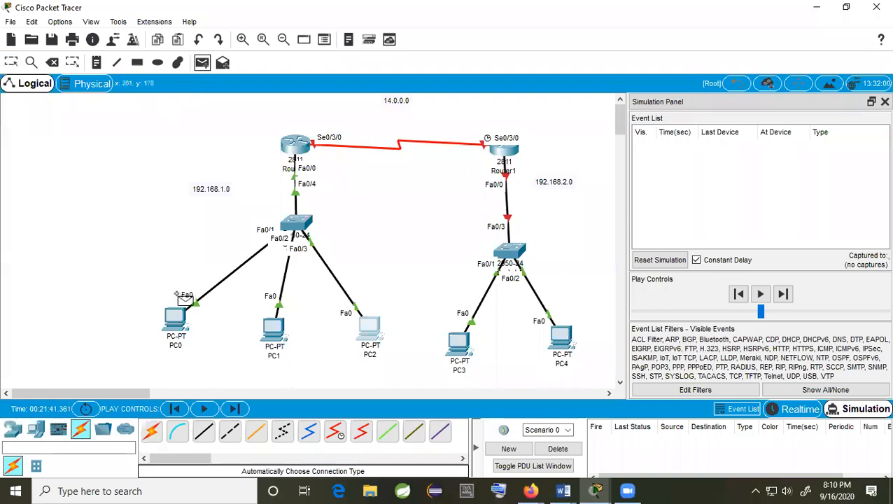
pyautogui.click(175, 319)
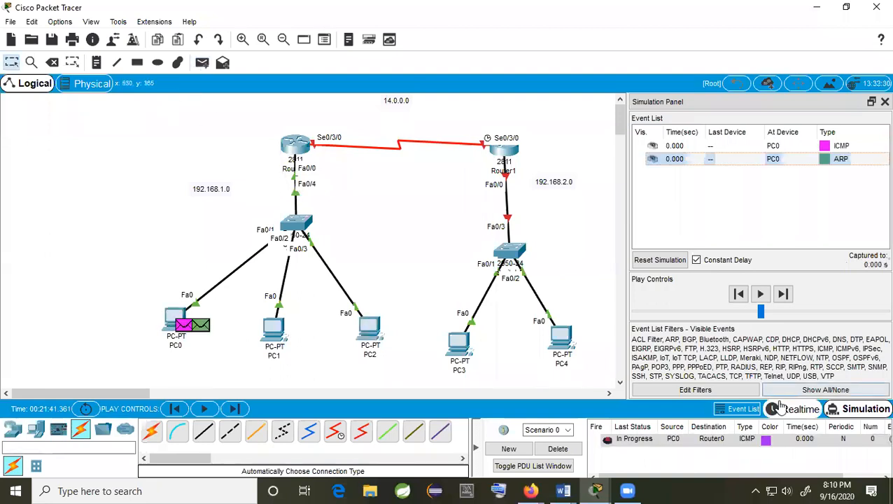
pyautogui.click(783, 295)
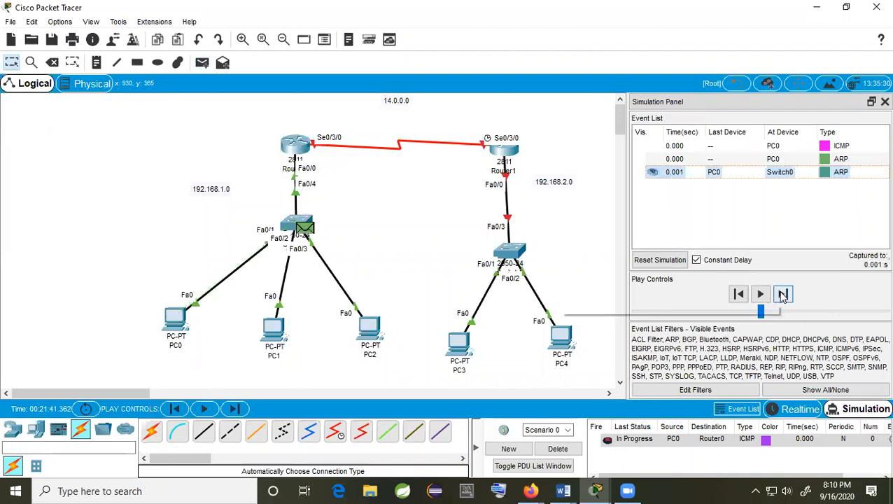
pyautogui.click(783, 295)
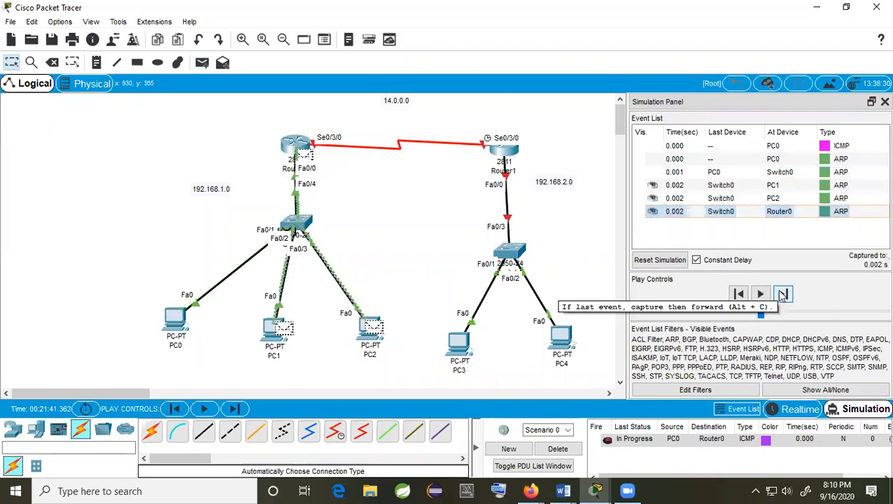
pyautogui.click(784, 294)
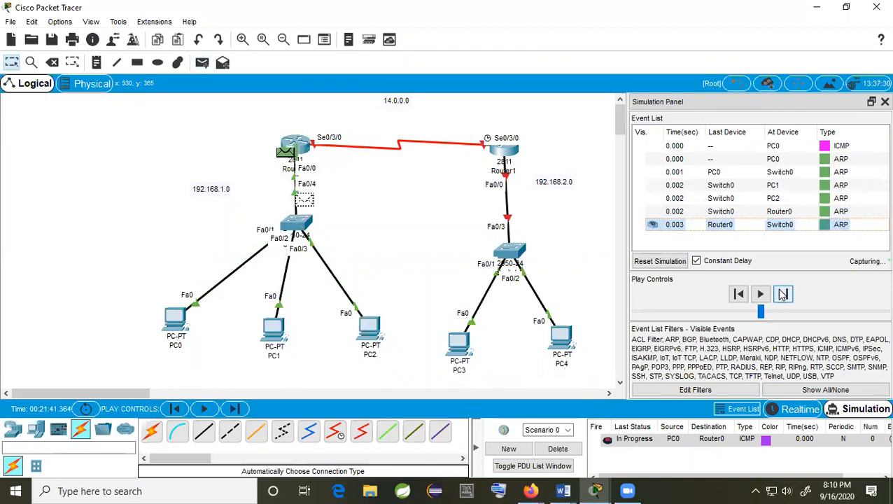
pyautogui.click(783, 295)
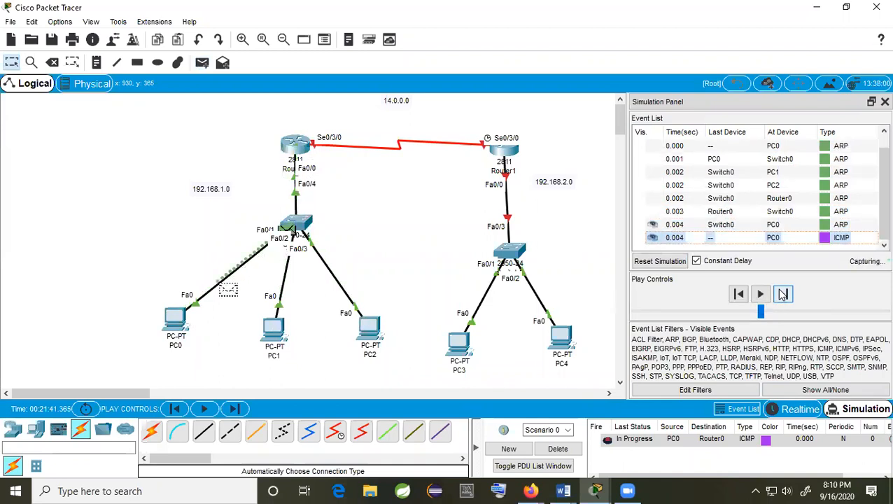
pyautogui.click(783, 295)
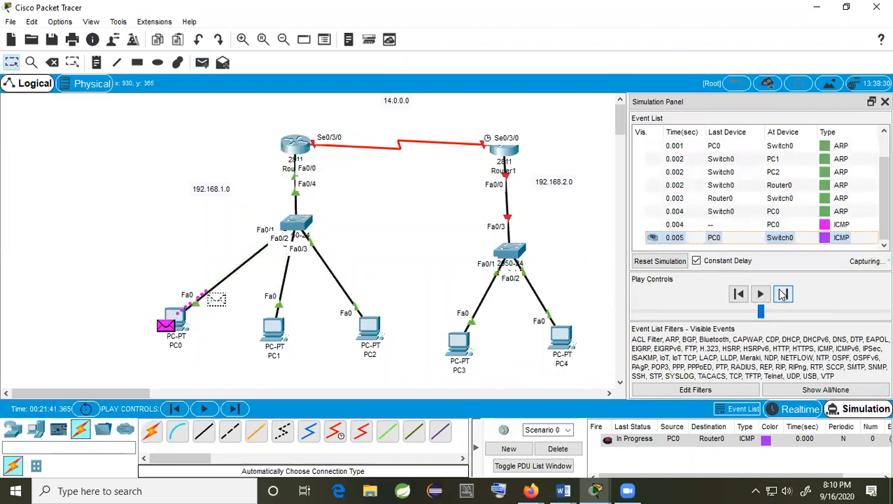
pyautogui.click(782, 296)
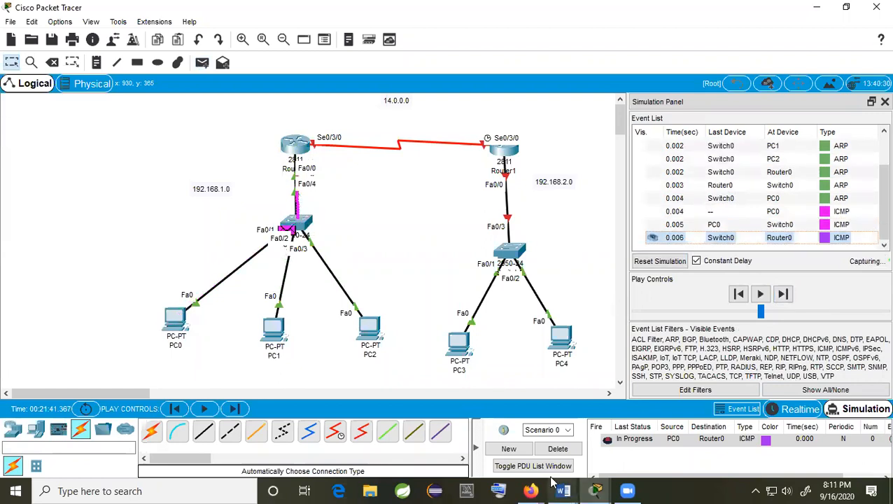
pyautogui.click(558, 448)
# Send a new simple PDU from PC0 to Router0 and capture forward four simulation events to complete the round trip.
pyautogui.click(201, 62)
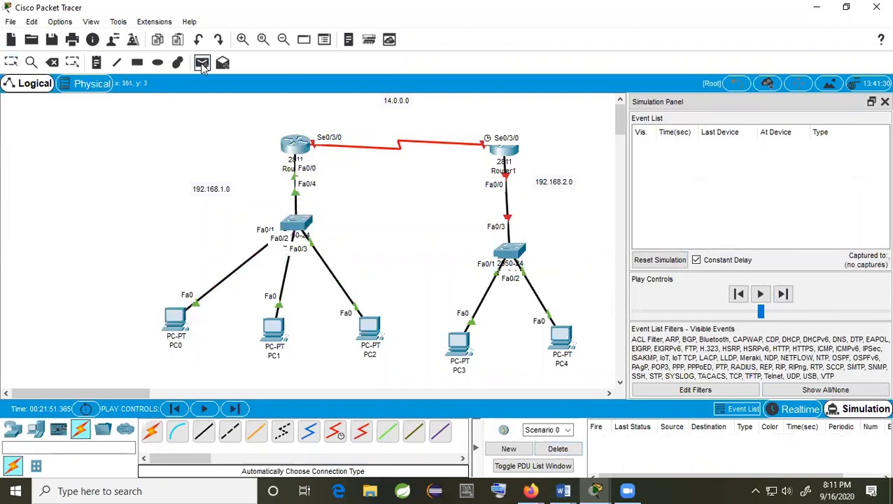
pyautogui.click(179, 320)
pyautogui.click(299, 155)
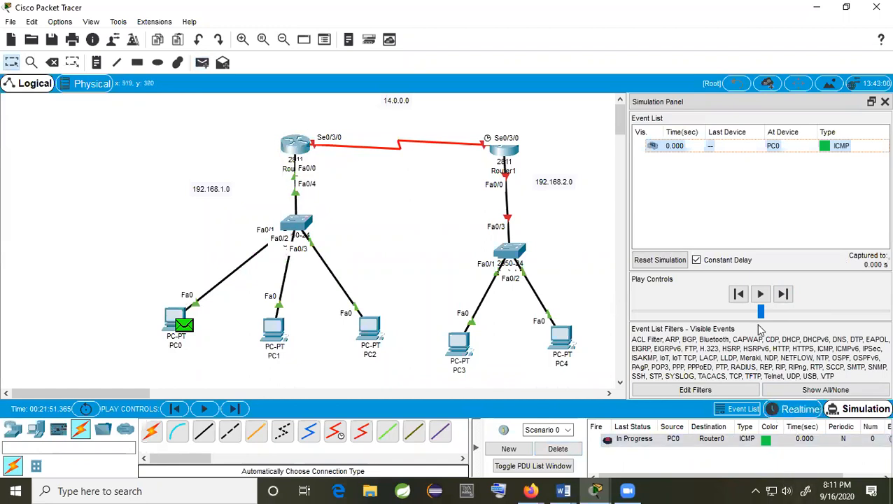
pyautogui.click(782, 294)
pyautogui.click(786, 294)
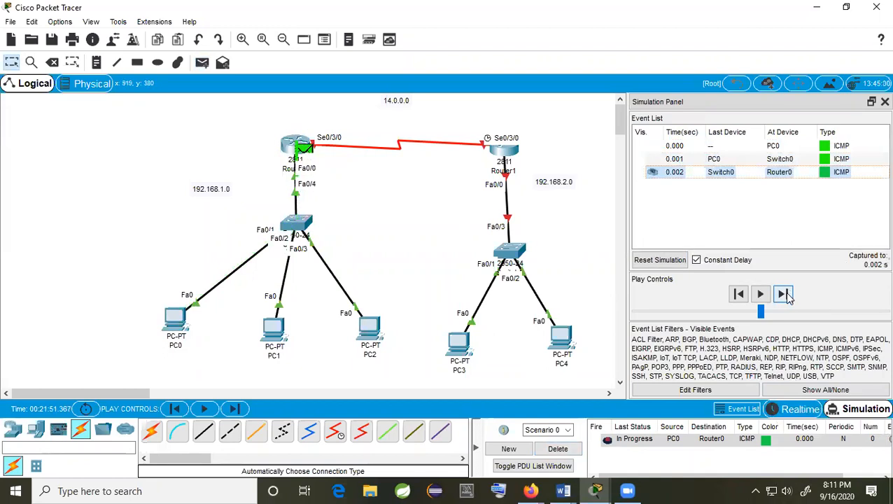
pyautogui.click(785, 294)
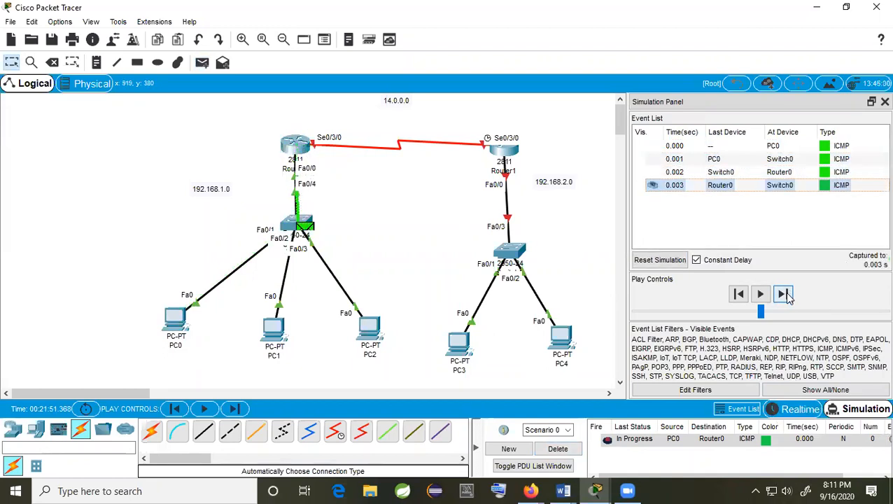
pyautogui.click(784, 294)
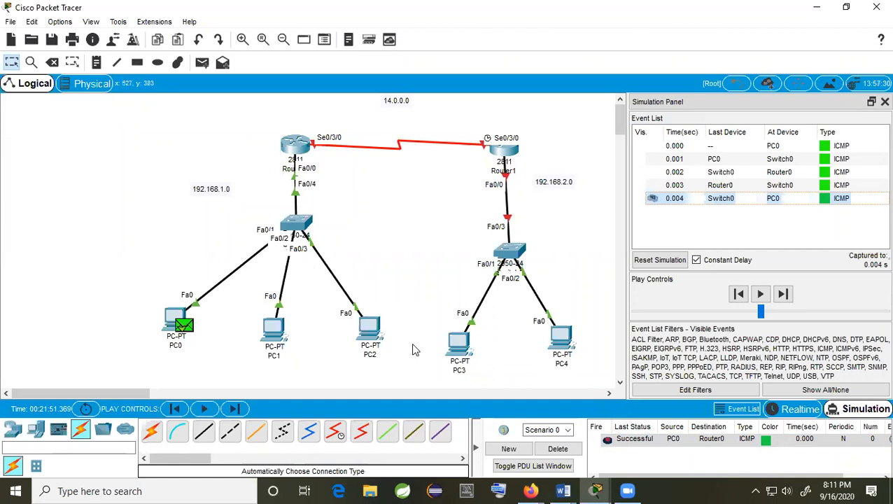
# Switch to the Lab 02 Word document and examine the Router 1 commands from enable mode through interface fastethernet 0/0.
pyautogui.moveTo(564, 490)
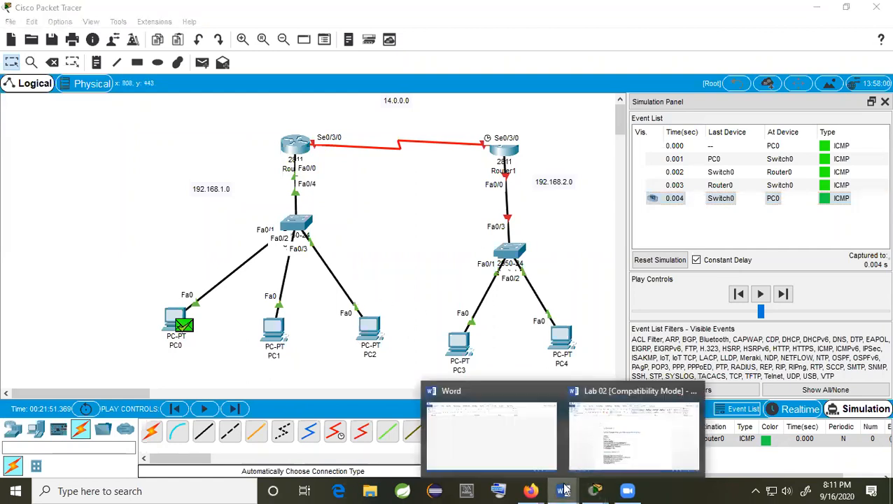
pyautogui.click(616, 448)
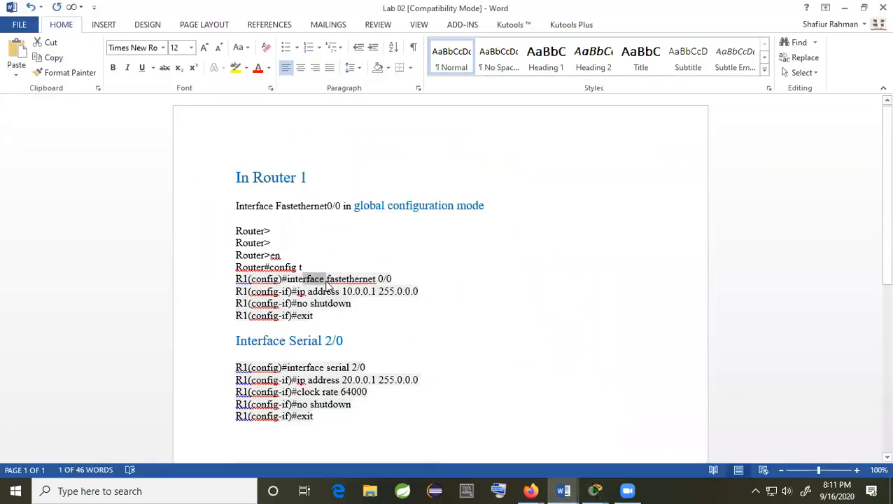
pyautogui.moveTo(274, 231); pyautogui.dragTo(236, 231)
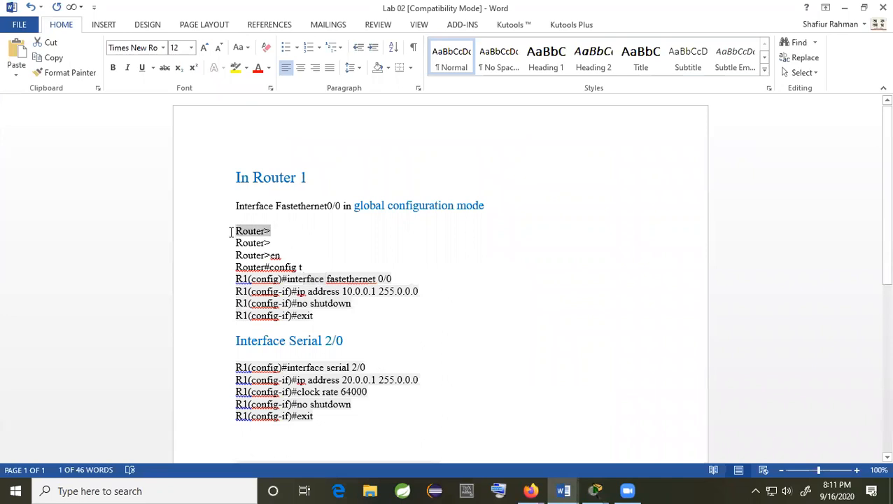
pyautogui.doubleClick(275, 256)
pyautogui.moveTo(304, 268); pyautogui.dragTo(271, 268)
pyautogui.click(287, 279)
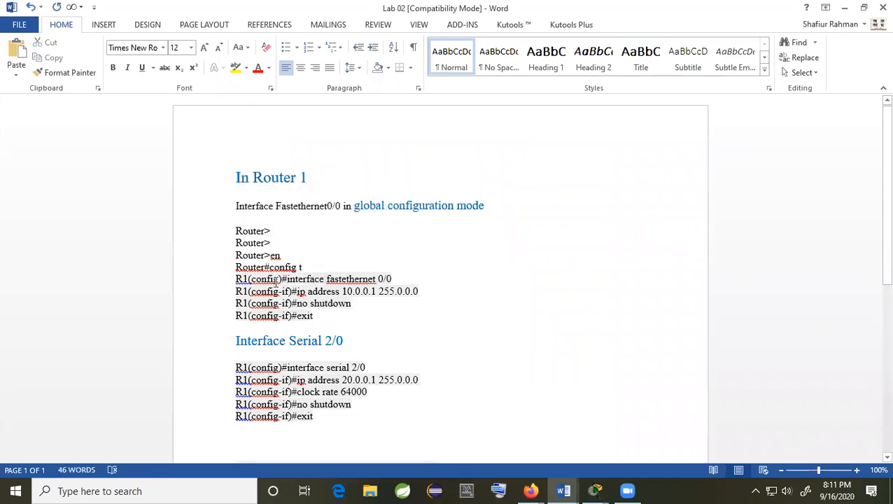
pyautogui.moveTo(303, 278); pyautogui.dragTo(337, 279)
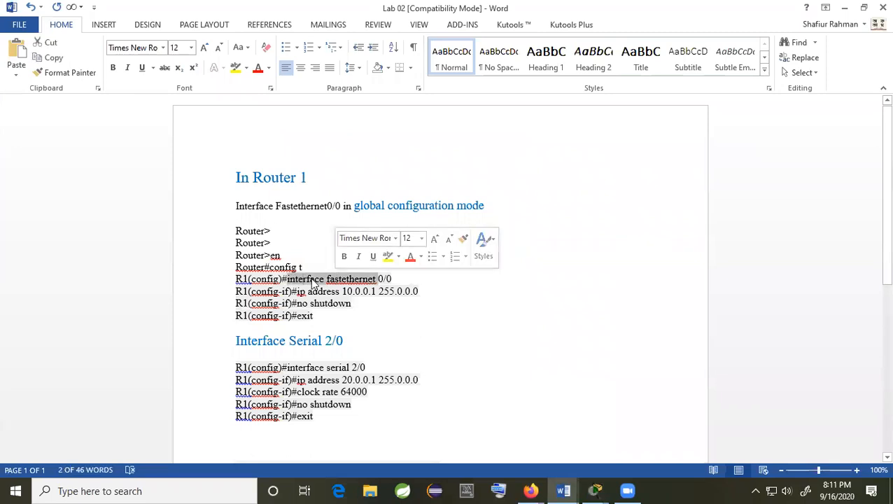
pyautogui.click(308, 279)
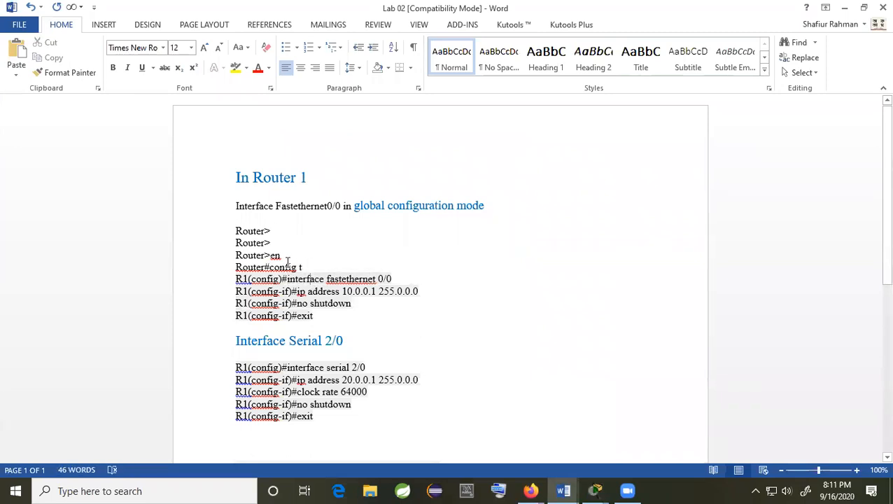
pyautogui.moveTo(287, 266); pyautogui.dragTo(303, 268)
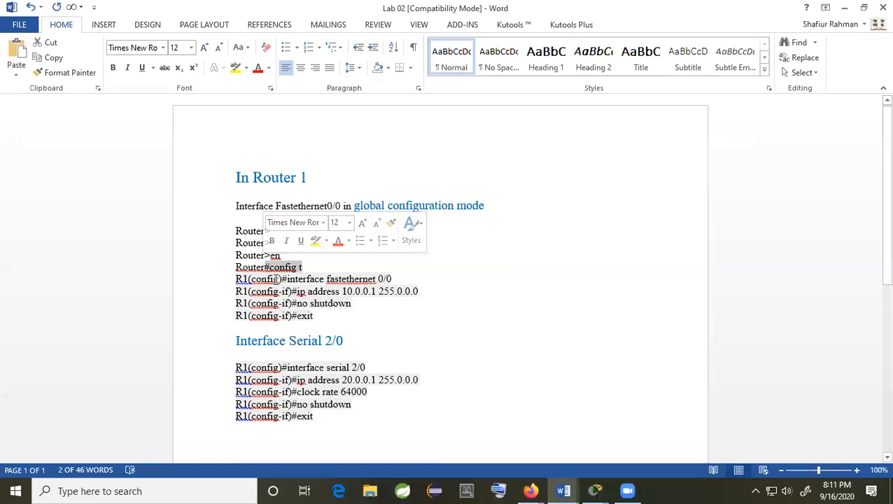
pyautogui.doubleClick(259, 278)
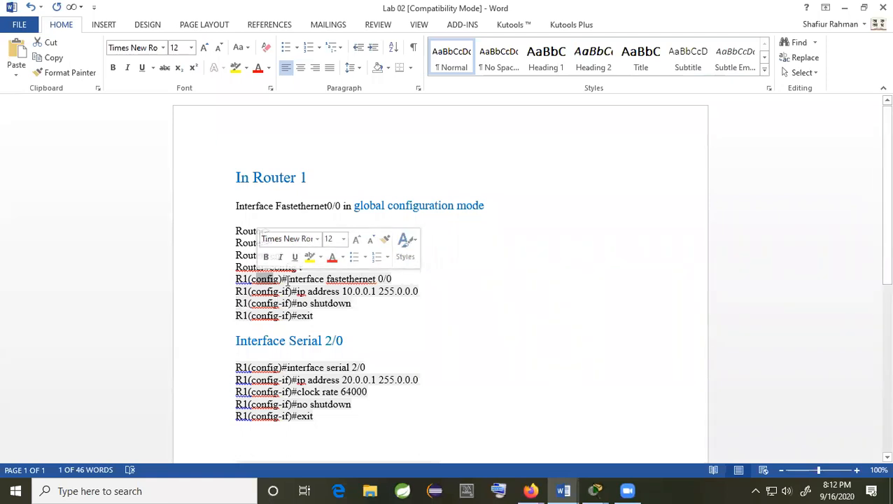
pyautogui.click(290, 278)
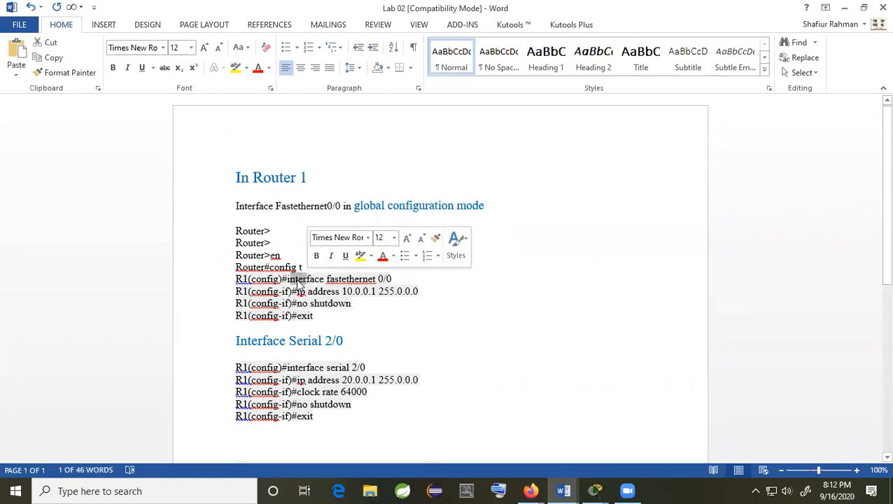
pyautogui.click(300, 278)
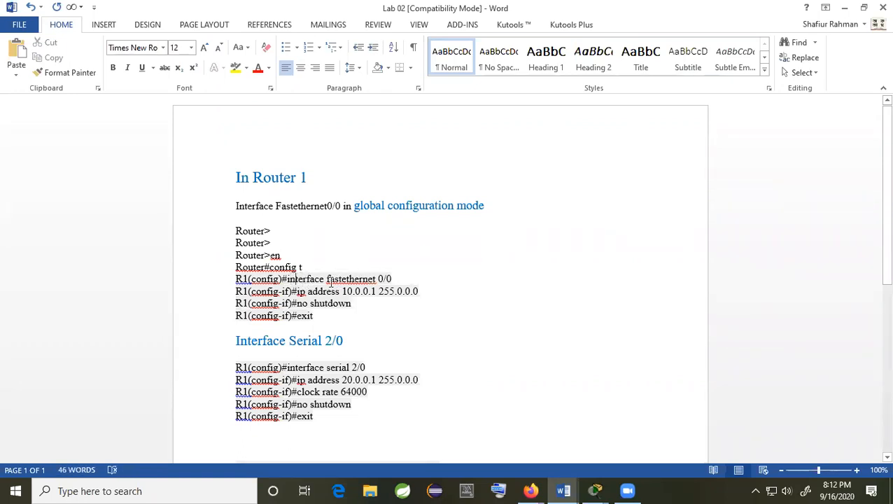
pyautogui.moveTo(327, 278); pyautogui.dragTo(377, 278)
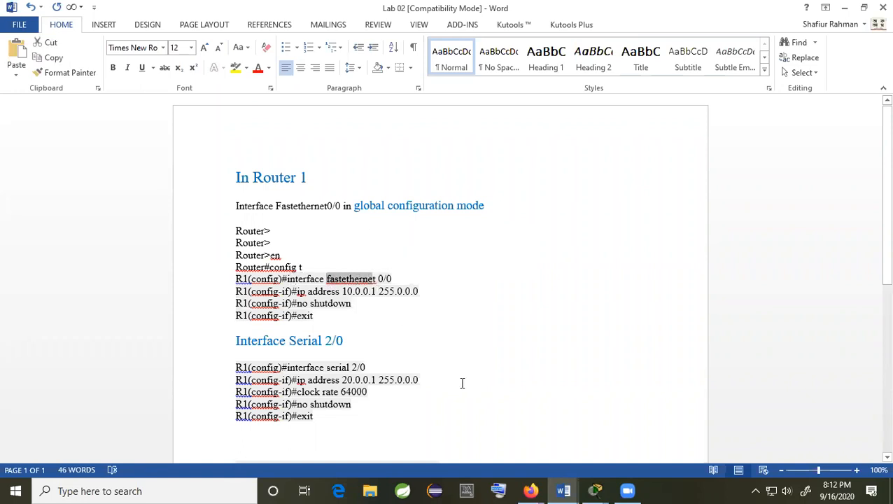
# Switch to Router0's command line in Packet Tracer and examine the short interface command int fa0/0.
pyautogui.moveTo(595, 490)
pyautogui.click(664, 447)
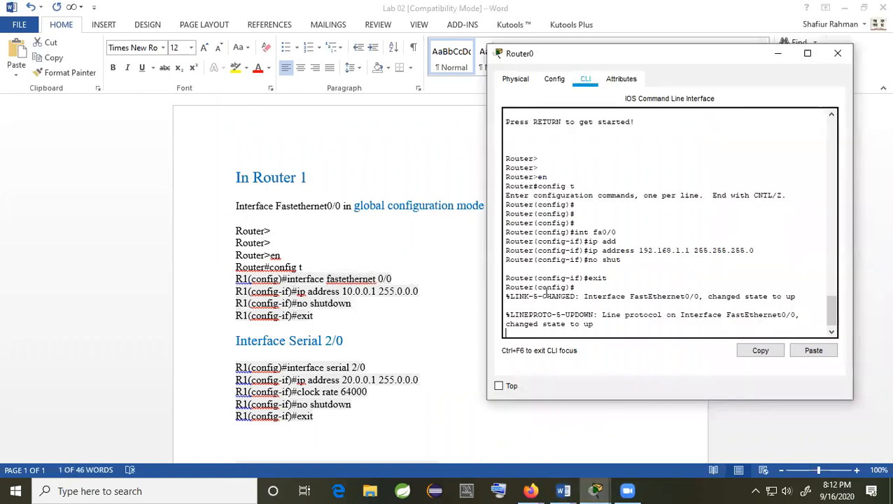
pyautogui.moveTo(615, 232); pyautogui.dragTo(574, 232)
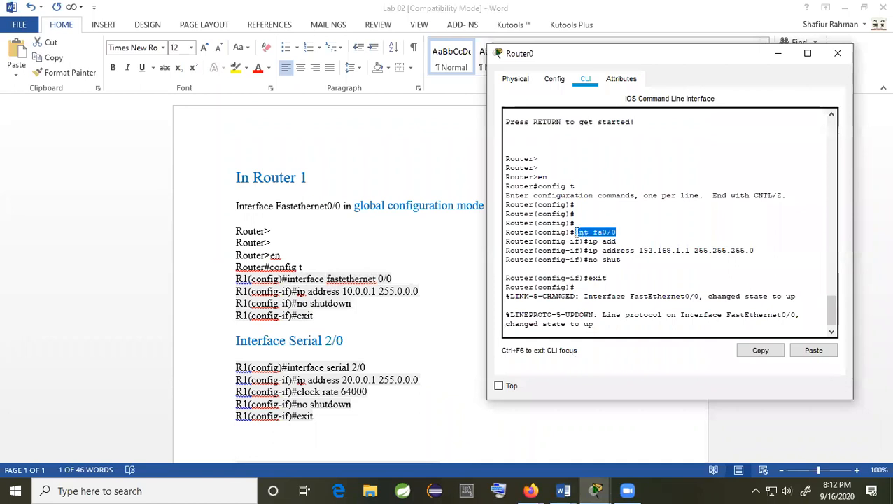
pyautogui.click(578, 233)
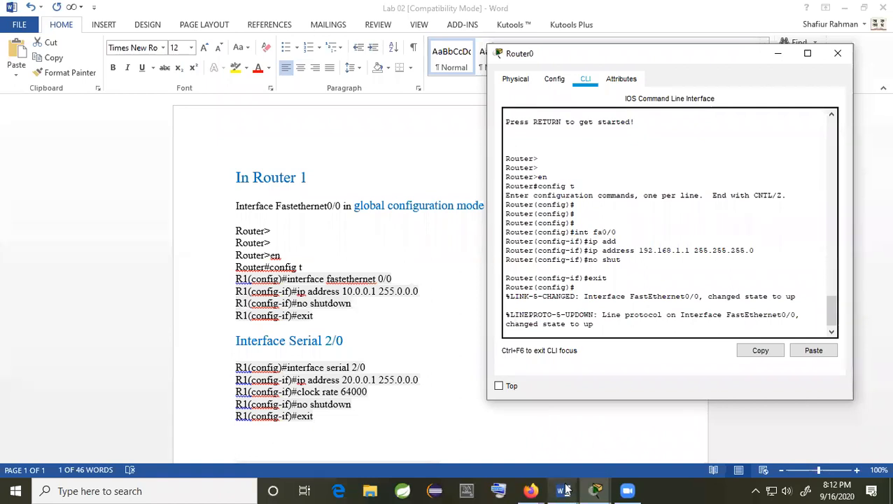
pyautogui.moveTo(595, 491)
pyautogui.click(552, 441)
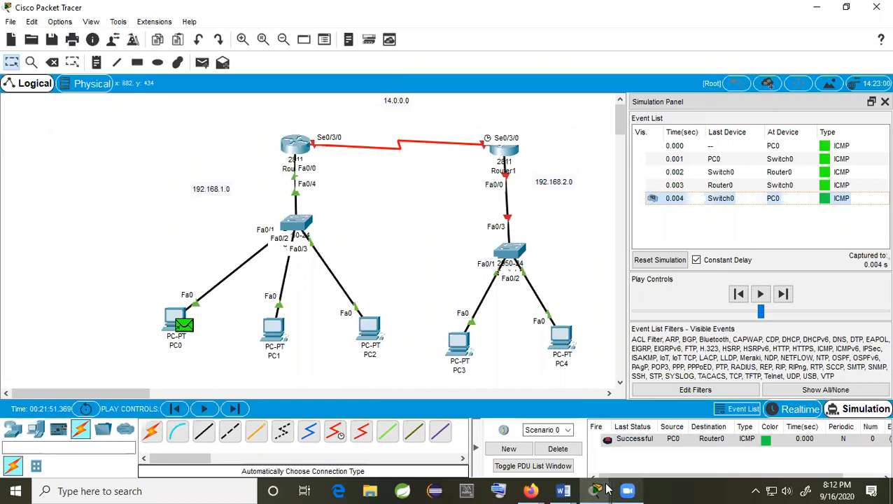
pyautogui.moveTo(595, 491)
pyautogui.click(730, 384)
pyautogui.moveTo(616, 232); pyautogui.dragTo(576, 231)
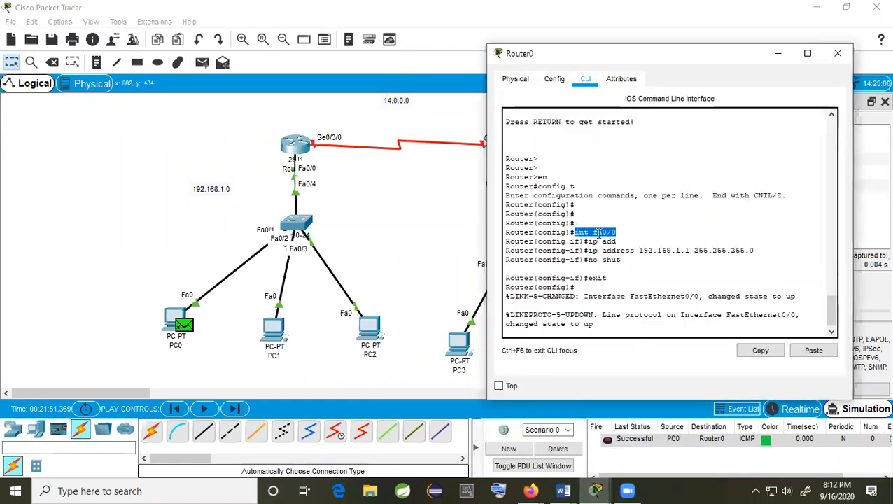
pyautogui.click(635, 232)
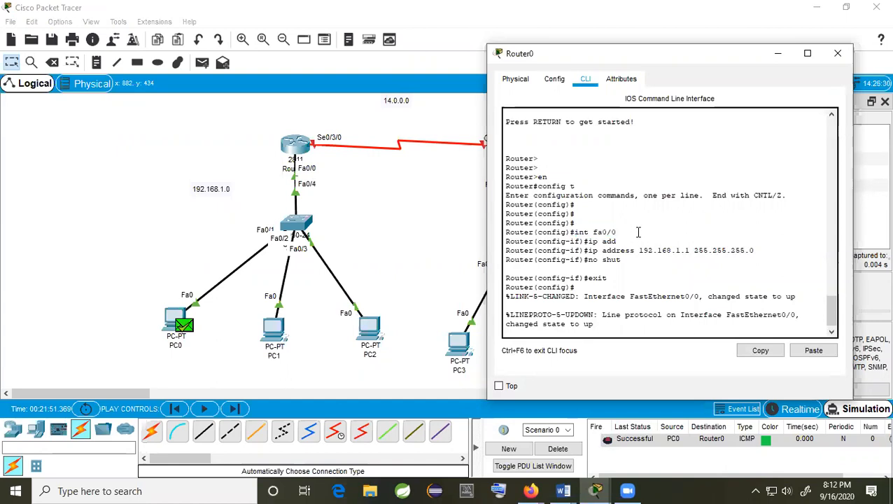
# Examine the IP address and subnet mask arguments of Router0's ip address command, and close the router window.
pyautogui.moveTo(754, 251); pyautogui.dragTo(590, 251)
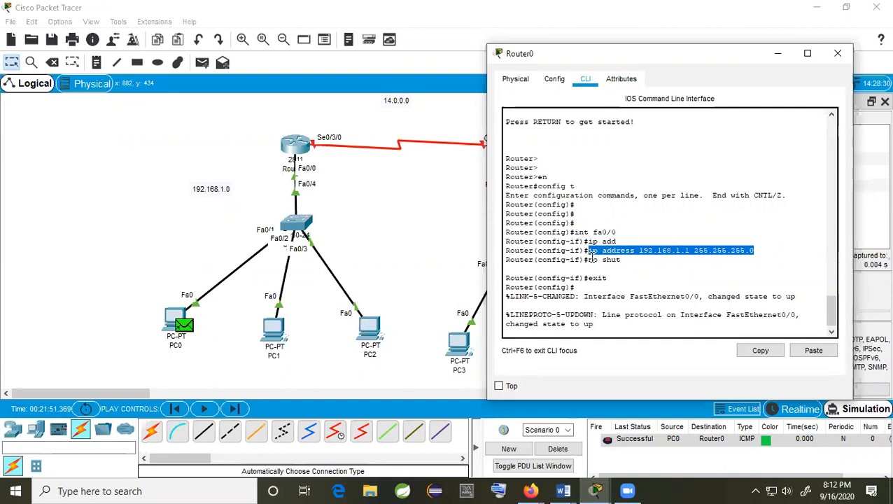
pyautogui.click(592, 252)
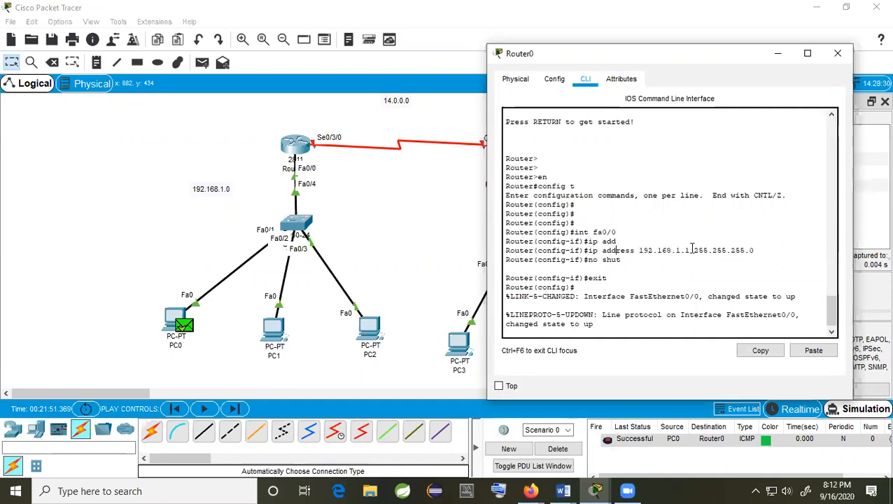
pyautogui.moveTo(692, 249); pyautogui.dragTo(639, 248)
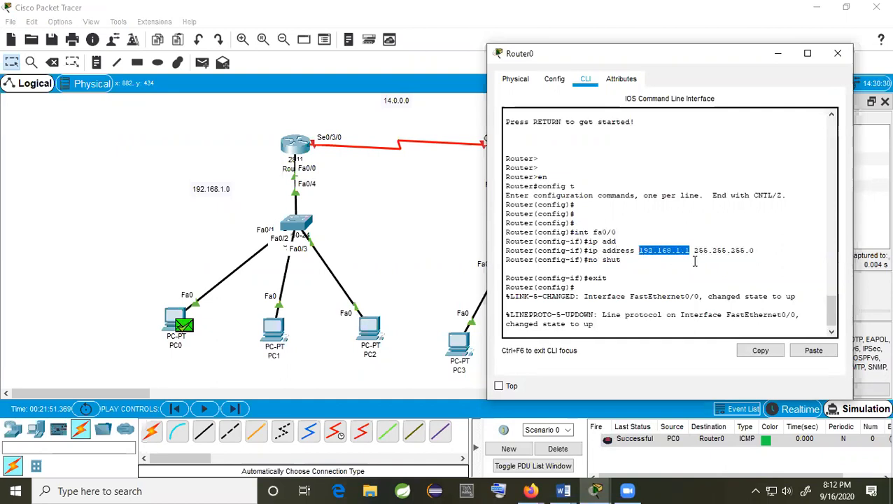
pyautogui.moveTo(755, 250); pyautogui.dragTo(699, 250)
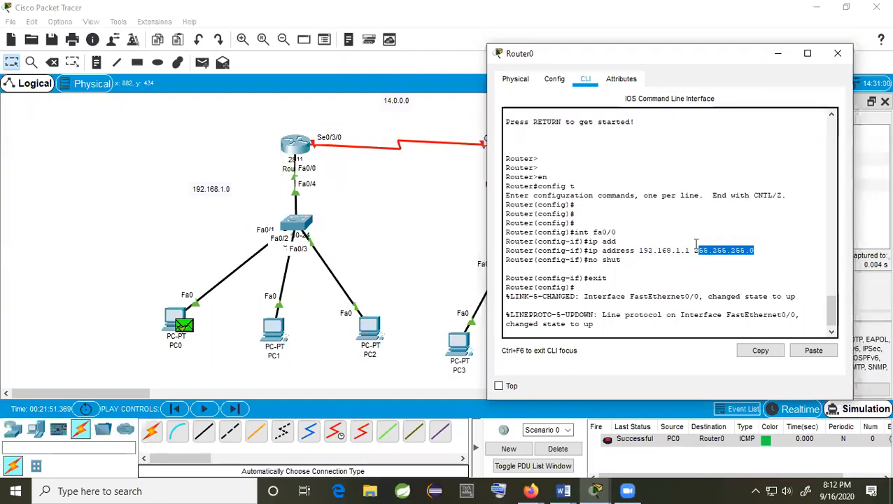
pyautogui.click(838, 54)
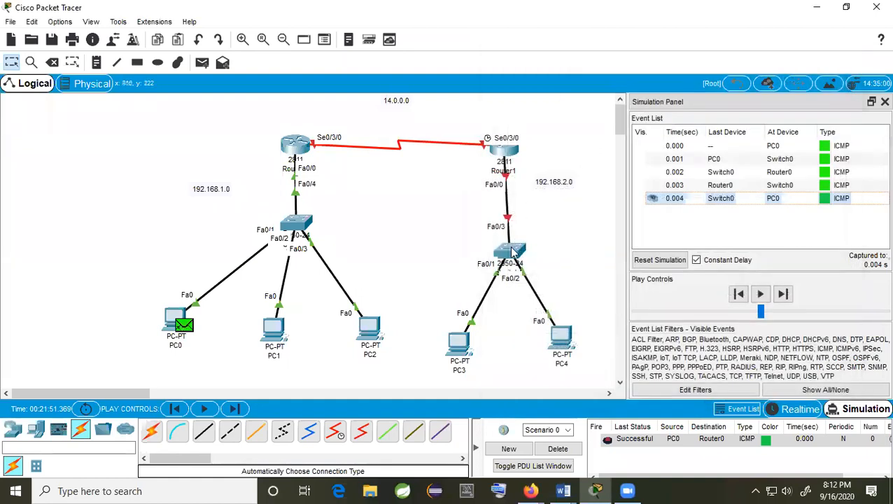
# Reposition PC3 and PC4 beneath their switch, then delete the current PDU scenario and close the simulation panel.
pyautogui.moveTo(560, 339); pyautogui.dragTo(562, 344)
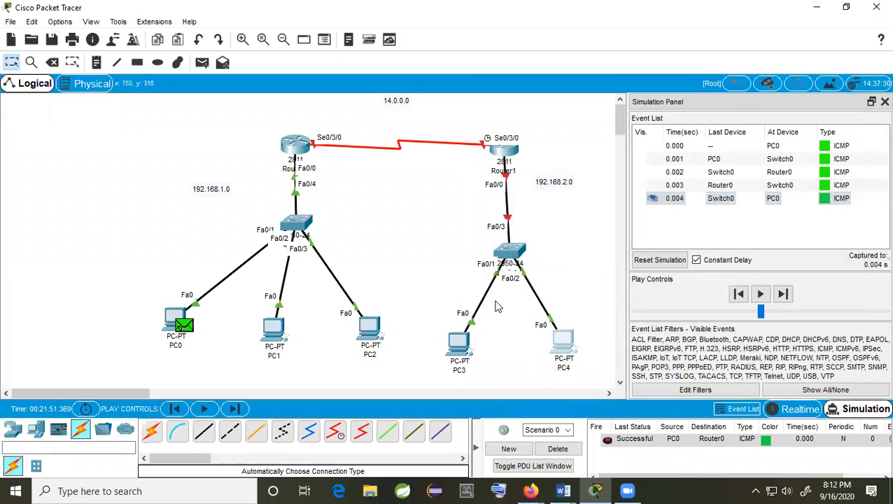
pyautogui.moveTo(462, 338); pyautogui.dragTo(439, 319)
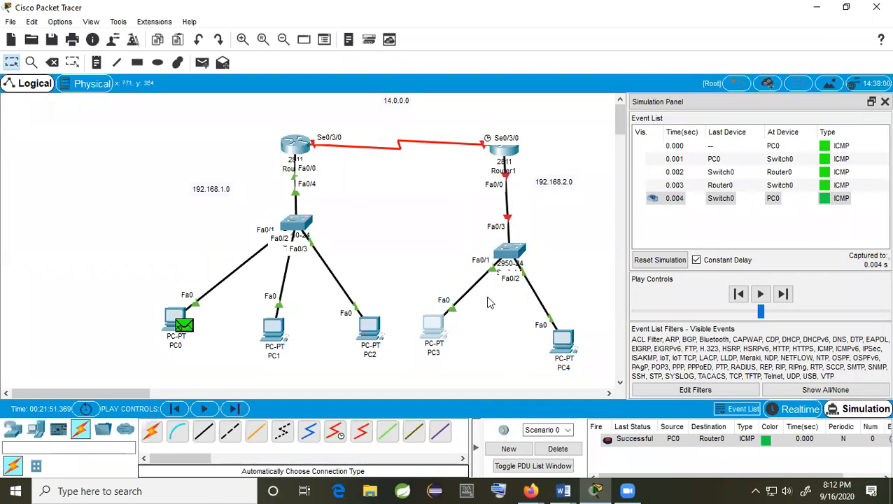
pyautogui.click(568, 453)
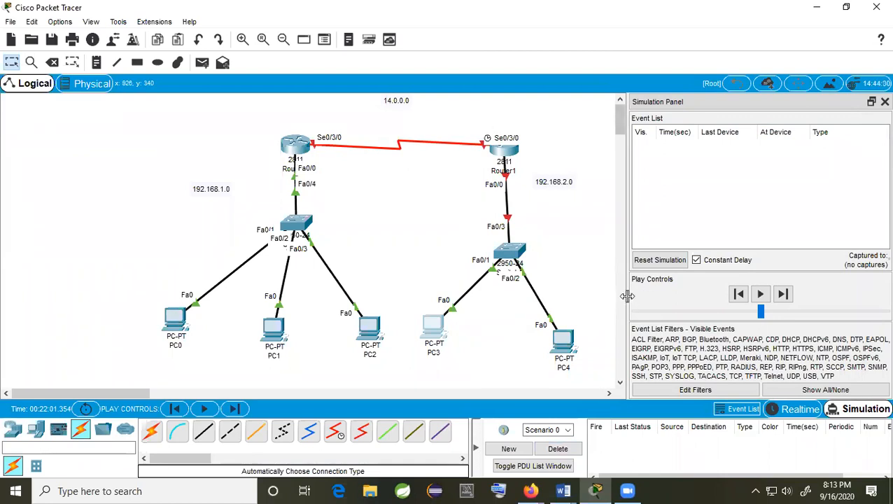
pyautogui.click(885, 103)
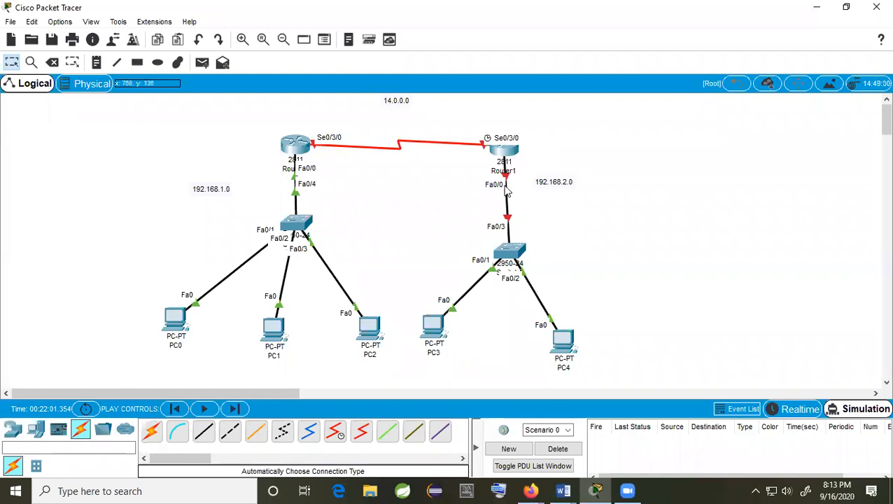
# Open PC3's IP configuration and set its static IP address to 192.168.2.2, keeping the 192.168.2.0 network label in view.
pyautogui.click(437, 330)
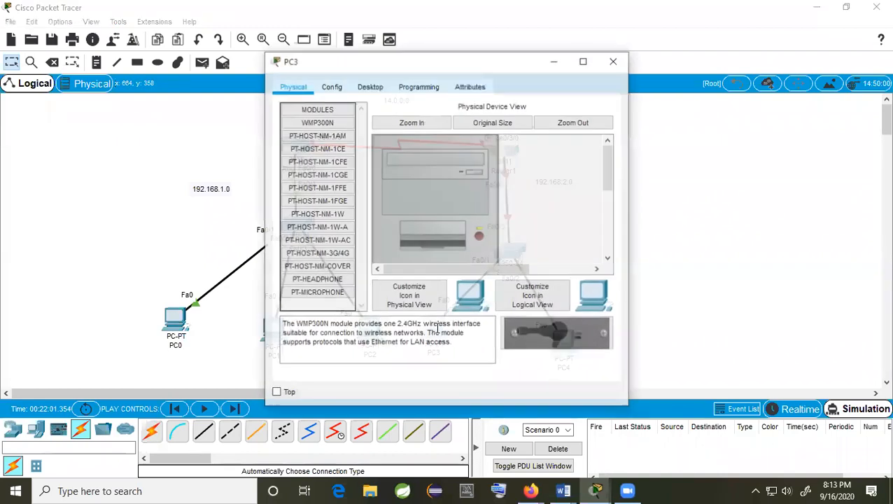
pyautogui.click(361, 87)
pyautogui.click(338, 152)
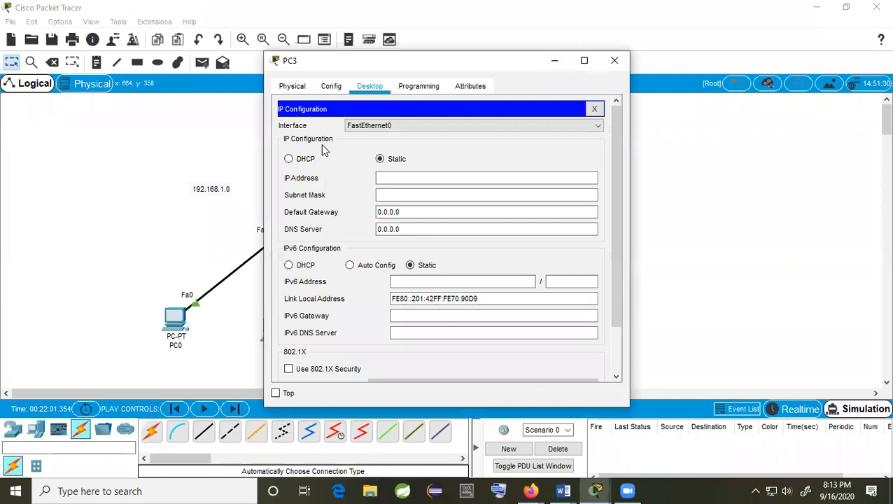
pyautogui.click(419, 177)
pyautogui.write('192.168.1.2')
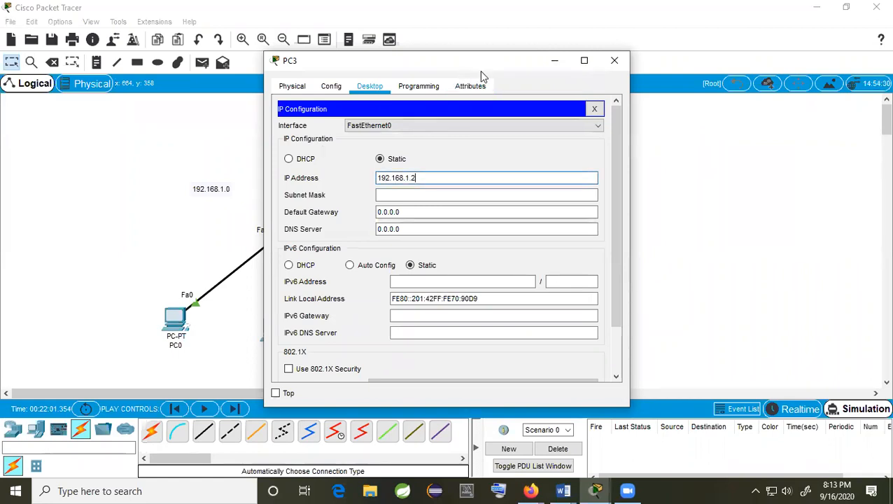
pyautogui.moveTo(480, 70); pyautogui.dragTo(283, 89)
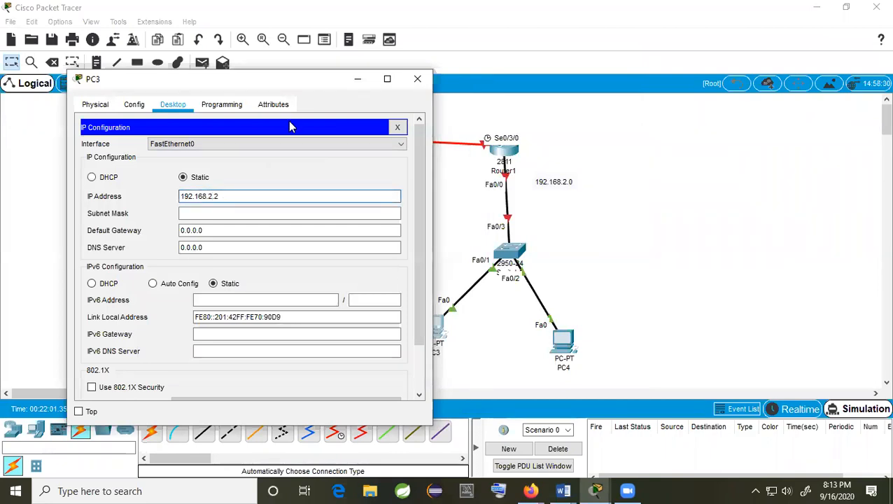
# Try 192.168.2.1 as PC3's IP address, and set it back to 192.168.2.2.
pyautogui.moveTo(221, 198); pyautogui.dragTo(217, 199)
pyautogui.write('7')
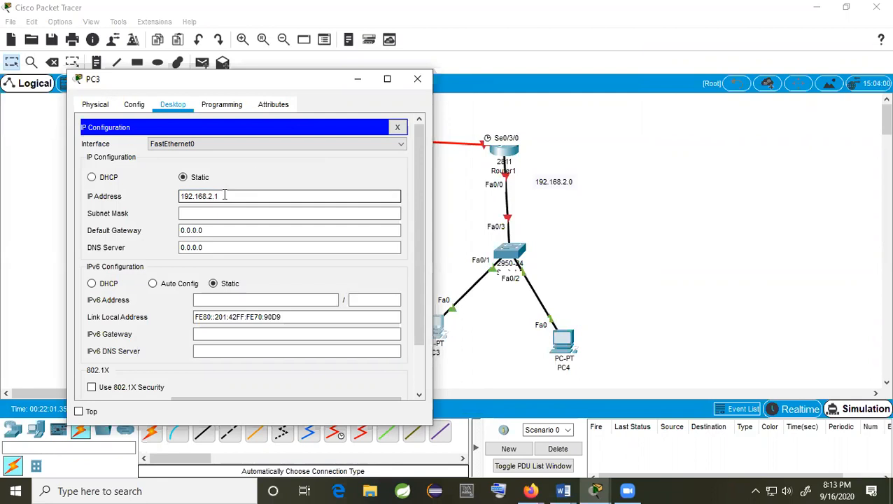
pyautogui.click(222, 196)
pyautogui.click(230, 198)
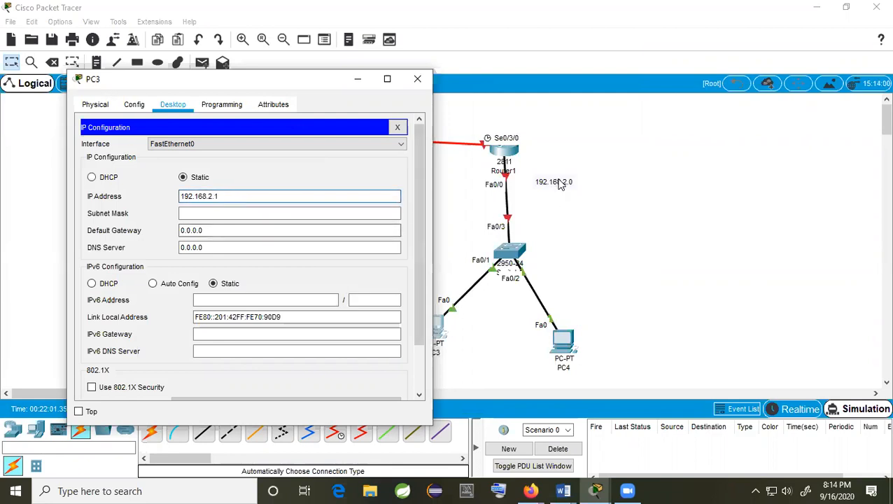
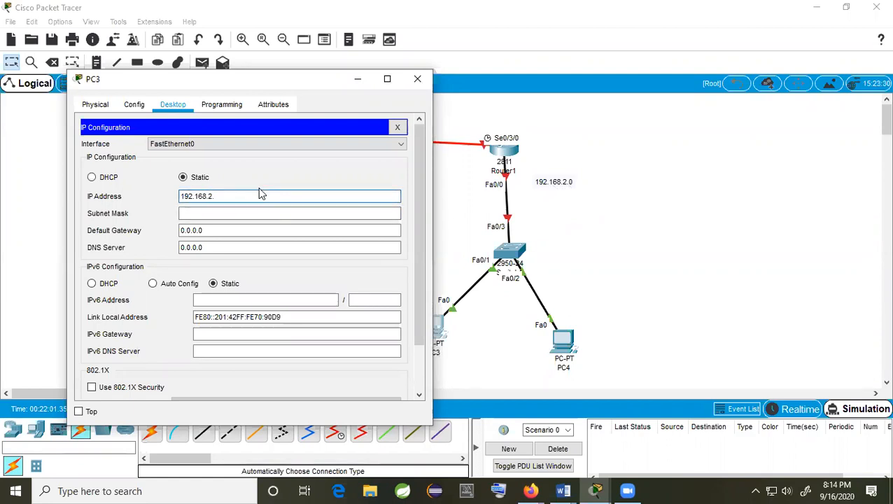
pyautogui.moveTo(229, 197); pyautogui.dragTo(184, 198)
pyautogui.click(221, 197)
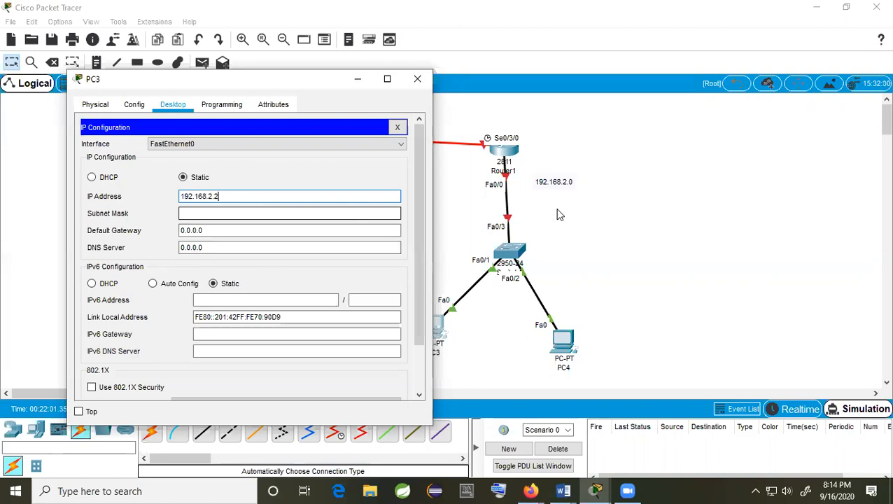
# Set PC3's subnet mask to 255.255.255.0, leave the default gateway as it is, and close its window.
pyautogui.click(259, 213)
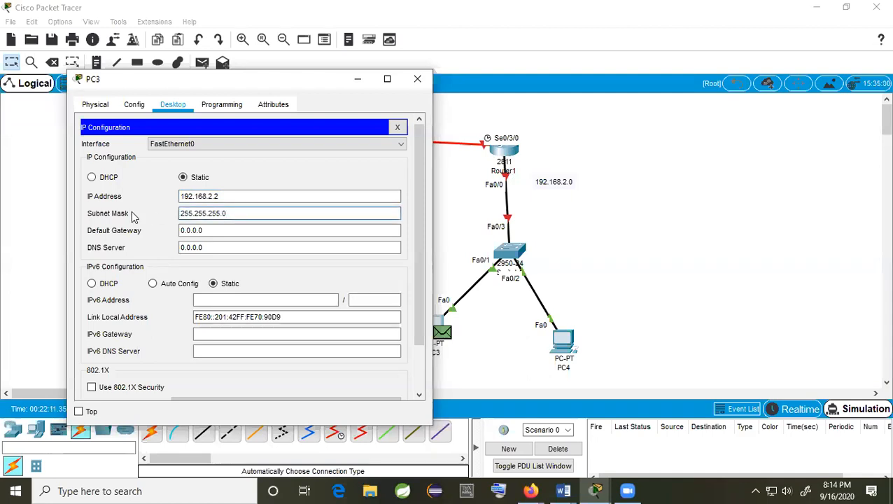
pyautogui.moveTo(227, 213); pyautogui.dragTo(177, 214)
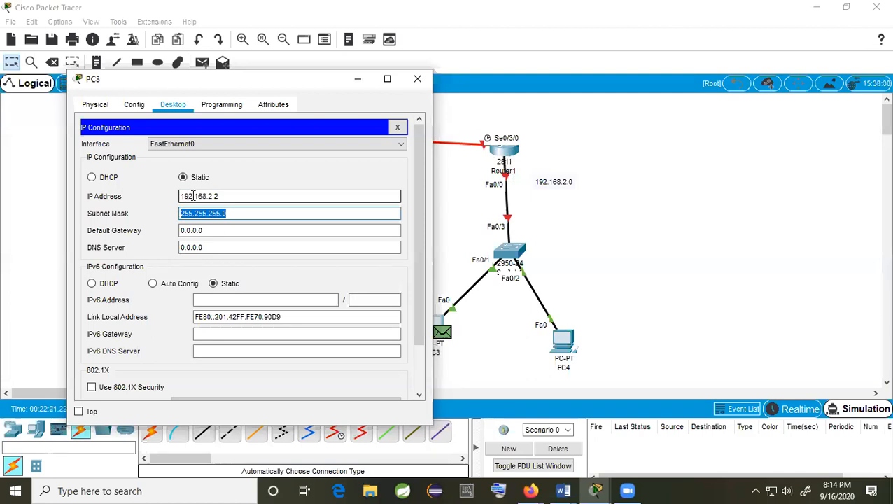
pyautogui.moveTo(204, 231); pyautogui.dragTo(172, 231)
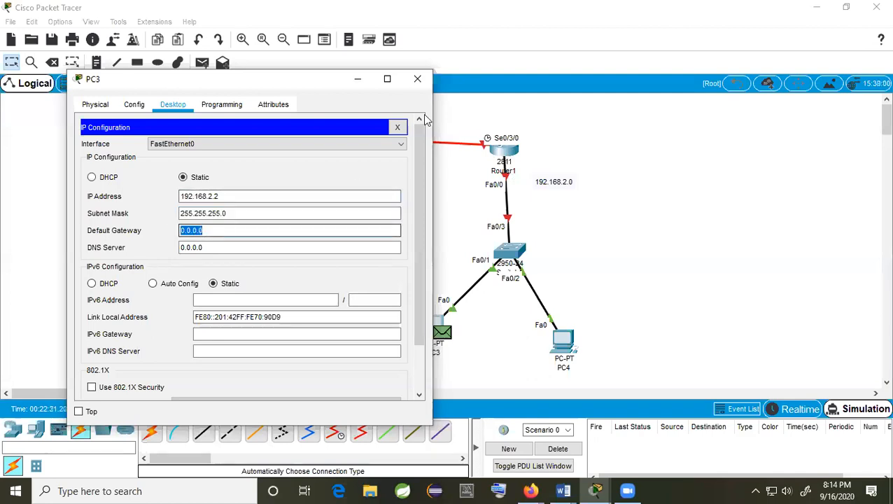
pyautogui.click(417, 79)
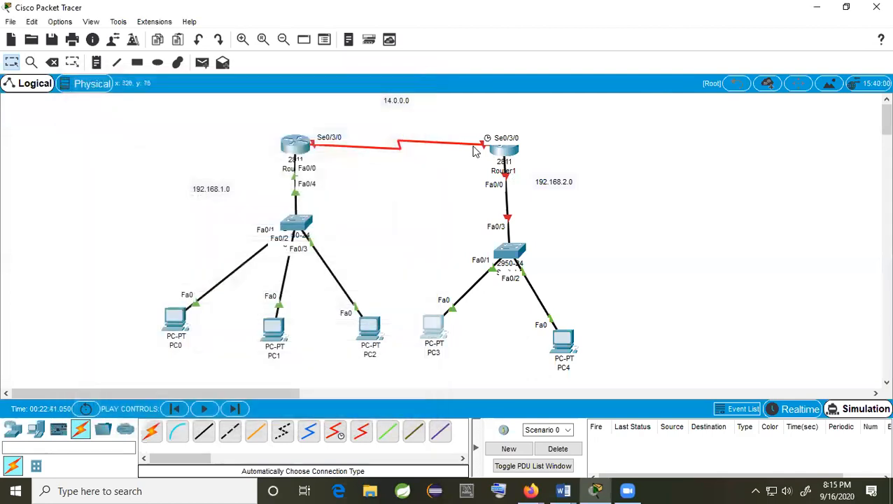
# Configure PC4 with static IP address 192.168.2.3 and subnet mask 255.255.255.0, and close its window.
pyautogui.click(567, 341)
pyautogui.click(374, 87)
pyautogui.click(338, 158)
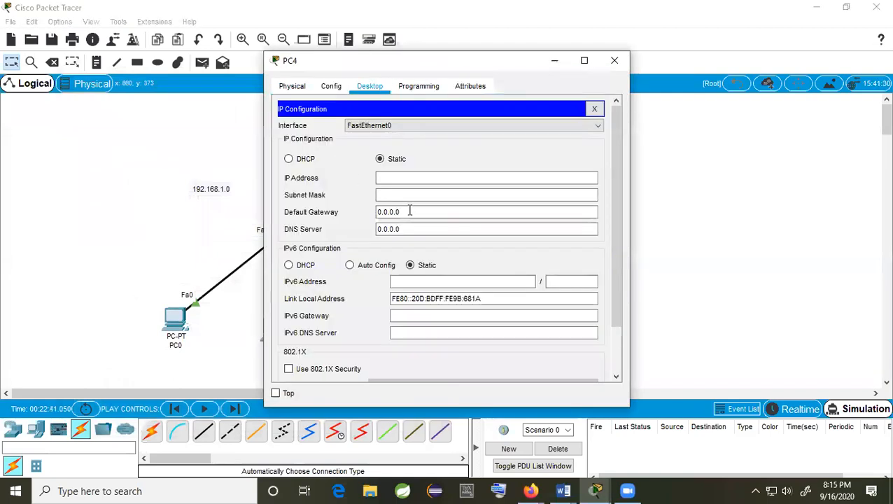
pyautogui.write('192.168.')
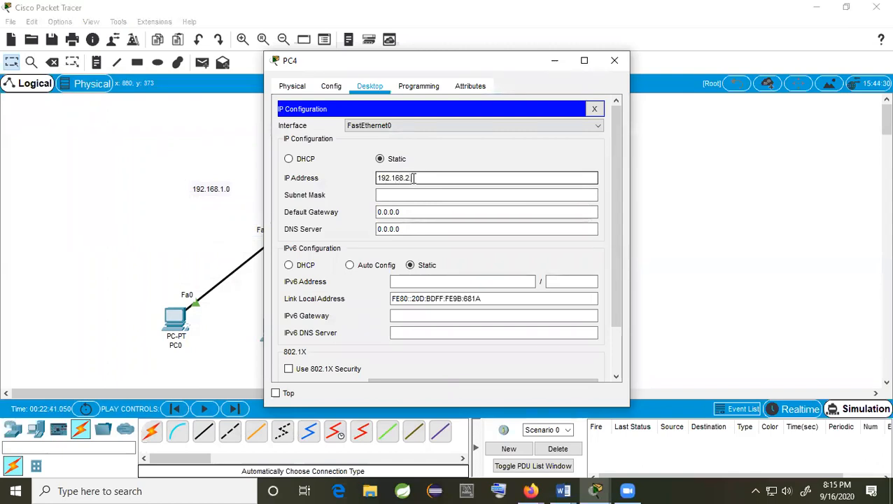
pyautogui.write('2.2')
pyautogui.click(409, 194)
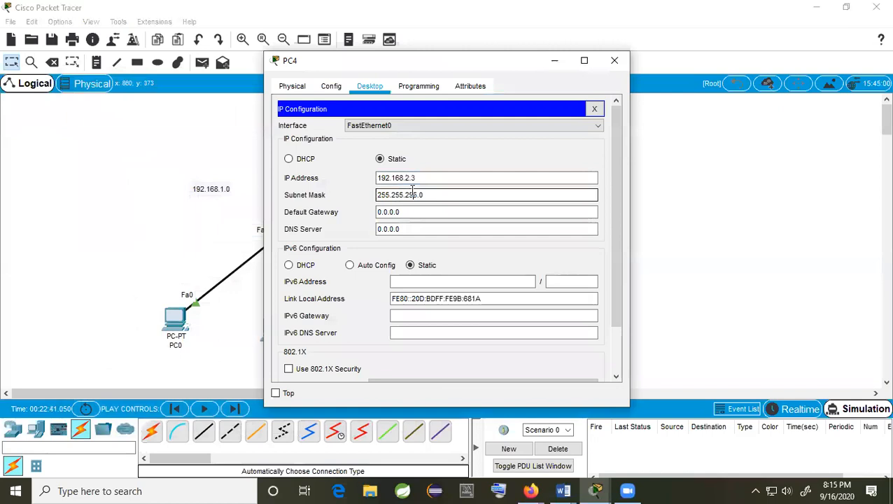
pyautogui.click(614, 61)
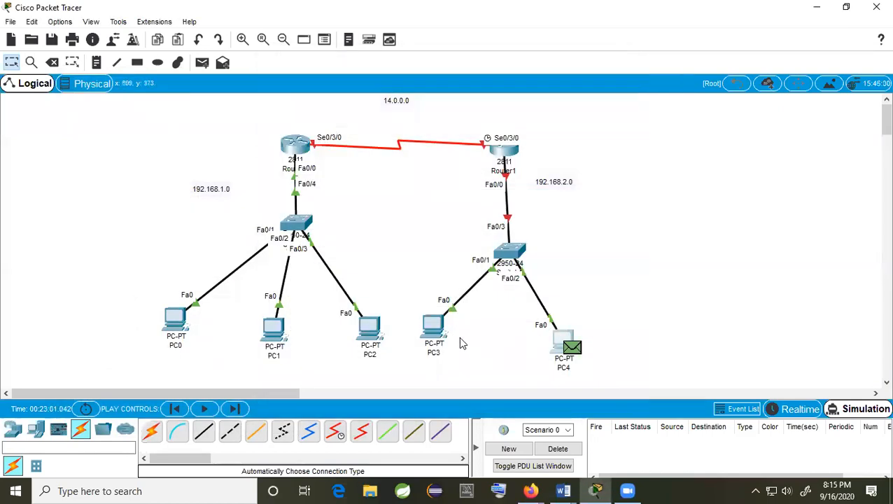
# Clear the scenario and add a simple PDU from PC3 to PC4.
pyautogui.click(558, 449)
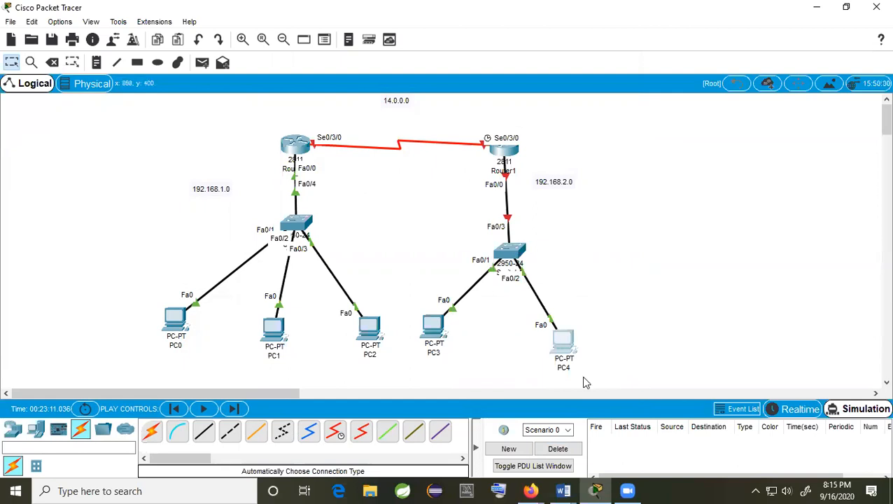
pyautogui.click(202, 62)
pyautogui.click(434, 326)
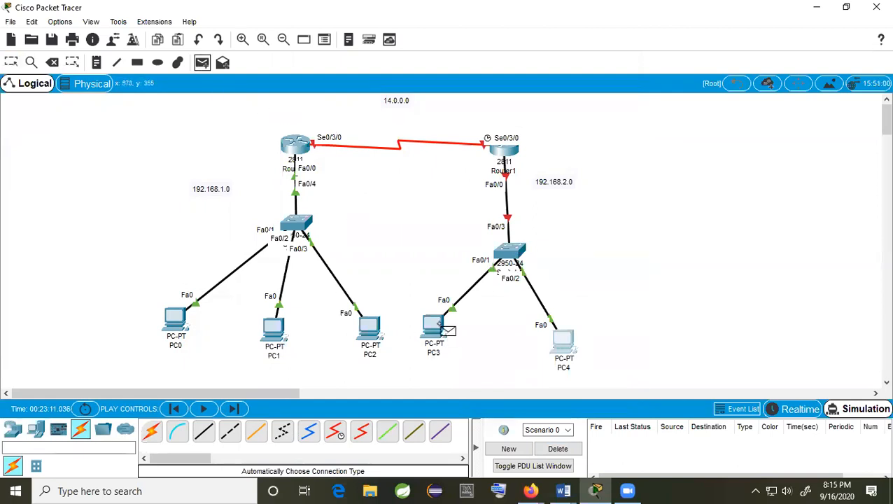
pyautogui.click(576, 338)
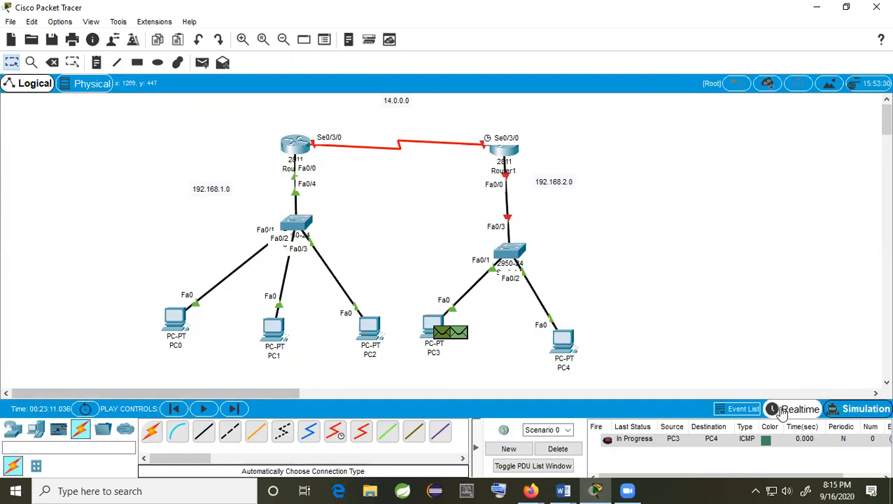
# Show the simulation panel and capture forward six events of the PC3-to-PC4 PDU.
pyautogui.click(853, 410)
pyautogui.click(784, 294)
pyautogui.click(784, 294)
pyautogui.click(784, 294)
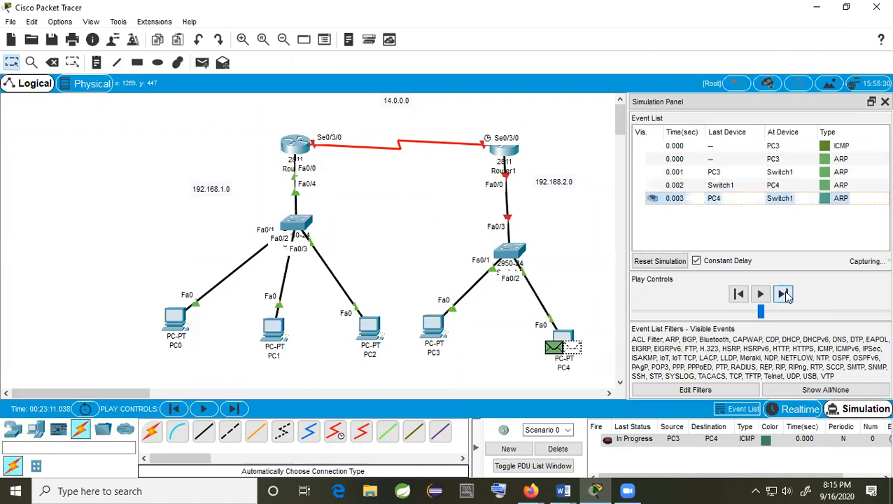
pyautogui.click(784, 294)
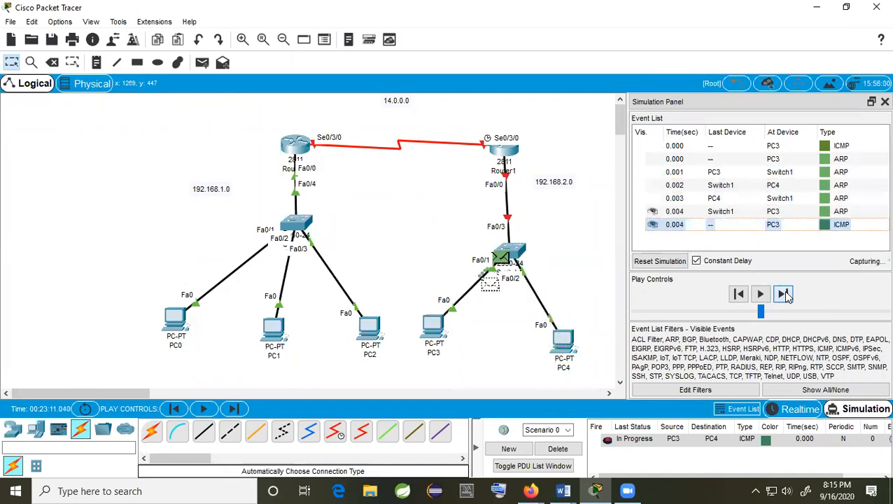
pyautogui.click(784, 294)
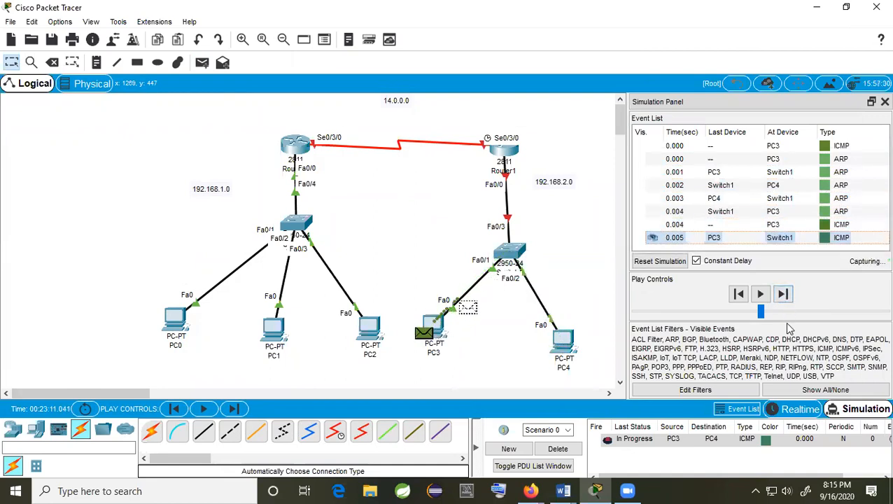
pyautogui.click(783, 294)
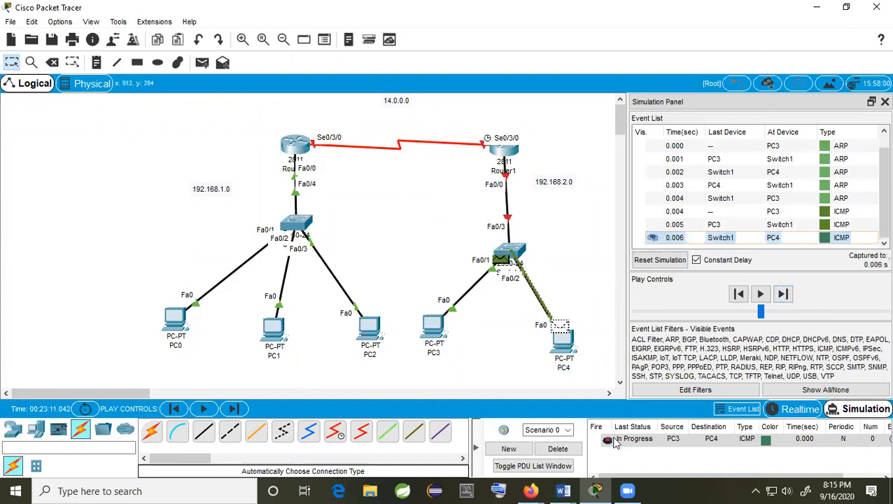
# Replace the scenario's PDU with a new simple PDU from PC3 to PC4 and capture forward five simulation events.
pyautogui.click(558, 448)
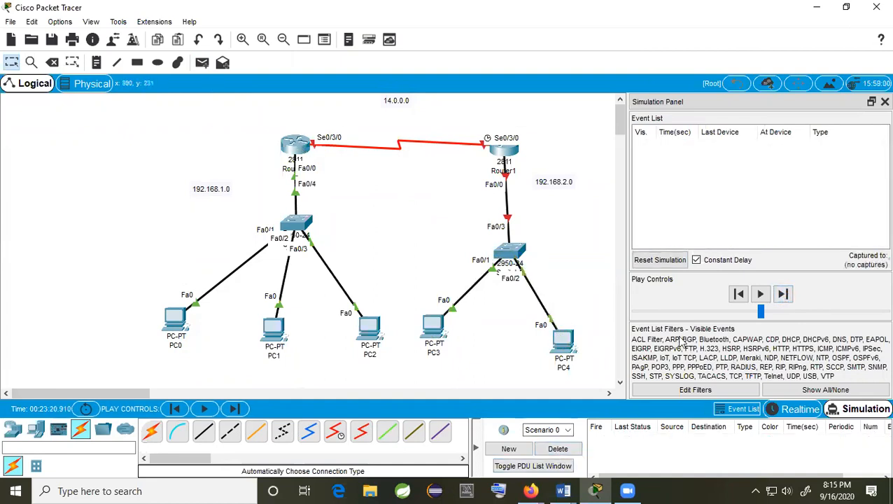
pyautogui.click(202, 63)
pyautogui.click(434, 324)
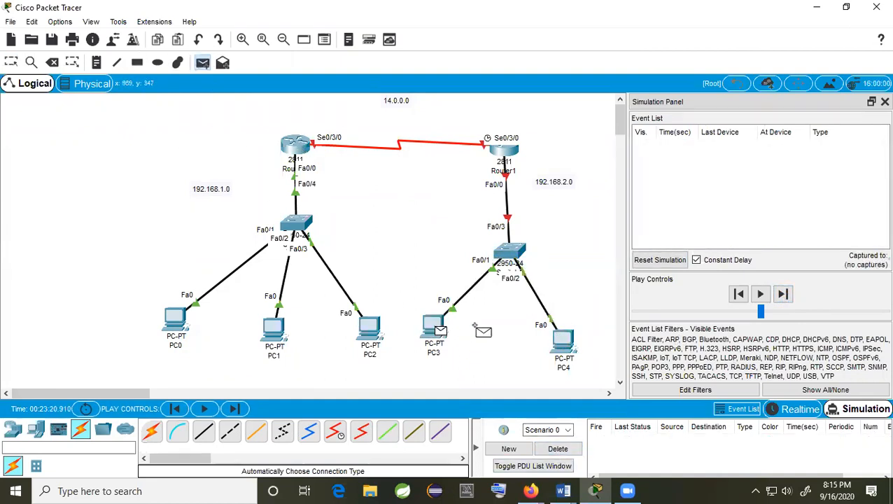
pyautogui.click(563, 341)
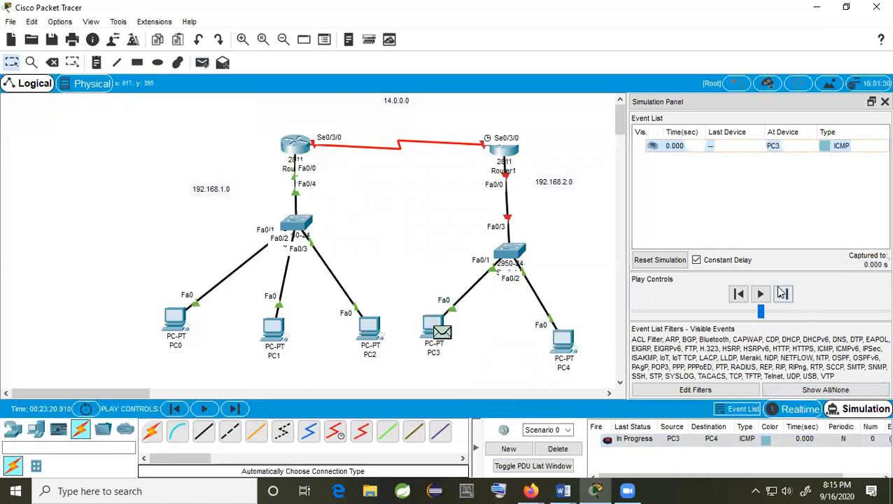
pyautogui.click(782, 294)
pyautogui.click(783, 294)
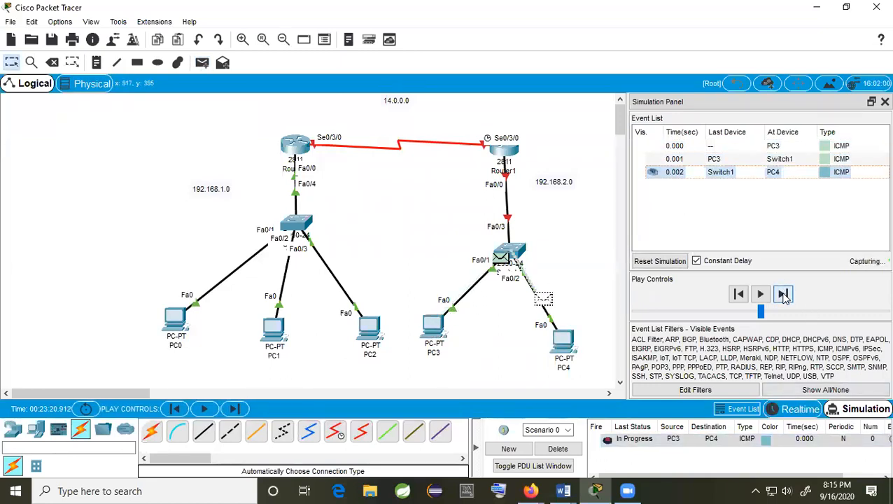
pyautogui.click(783, 295)
pyautogui.click(783, 295)
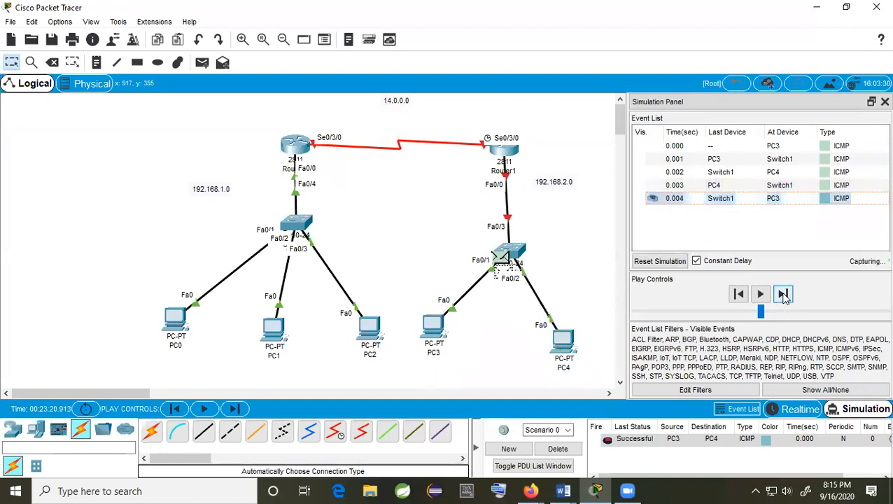
pyautogui.click(783, 295)
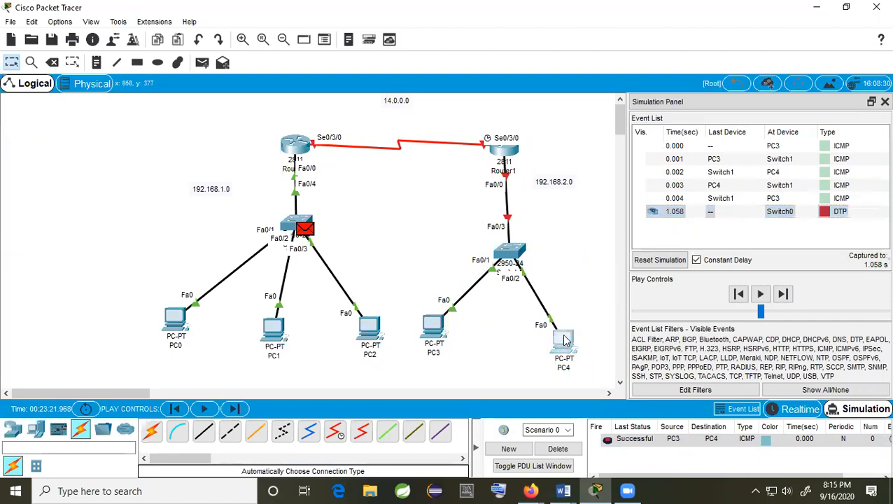
# Move PC4 up level with PC3 and delete the completed PDU scenario.
pyautogui.moveTo(566, 339); pyautogui.dragTo(565, 318)
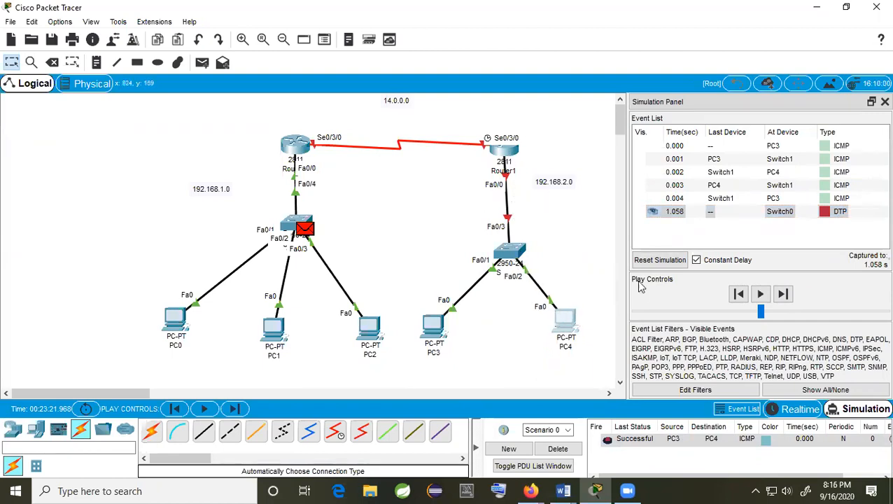
pyautogui.click(558, 449)
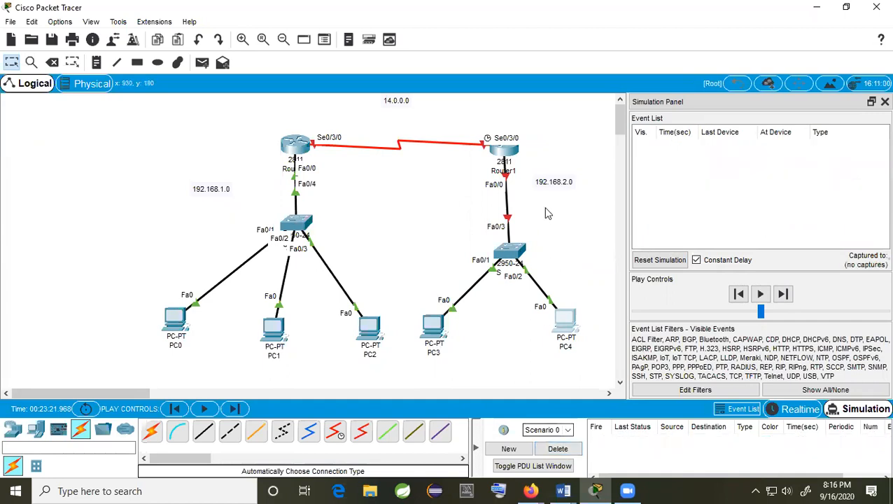
# Open Router1's command line and answer y to both the initial configuration dialog and the basic management setup.
pyautogui.click(510, 152)
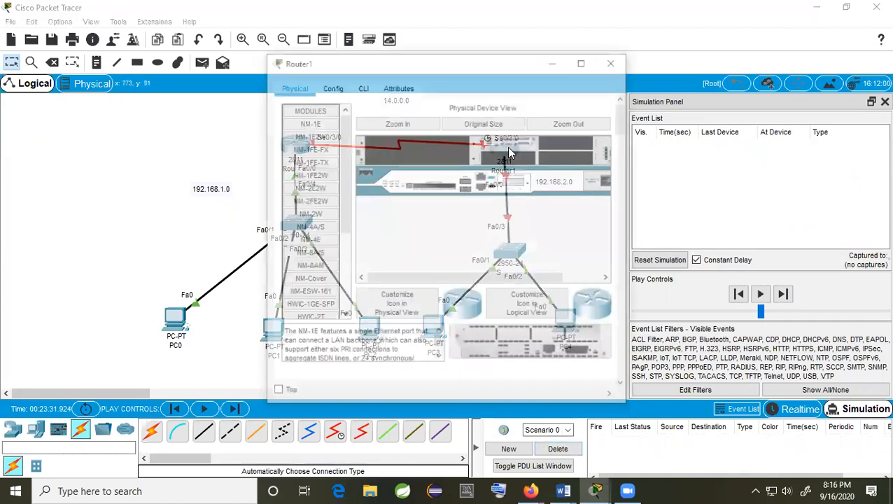
pyautogui.moveTo(455, 65); pyautogui.dragTo(526, 75)
pyautogui.click(432, 97)
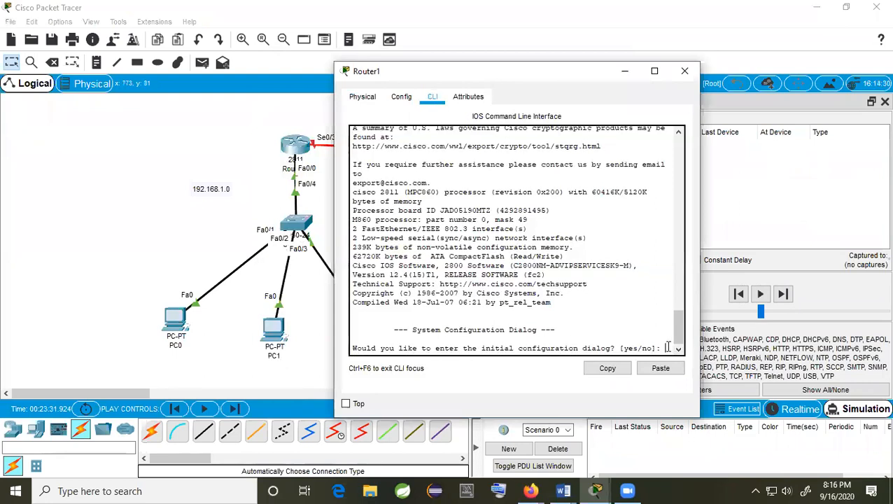
pyautogui.write('y')
pyautogui.press('Return')
pyautogui.press('Return')
pyautogui.press('Return')
pyautogui.press('Return')
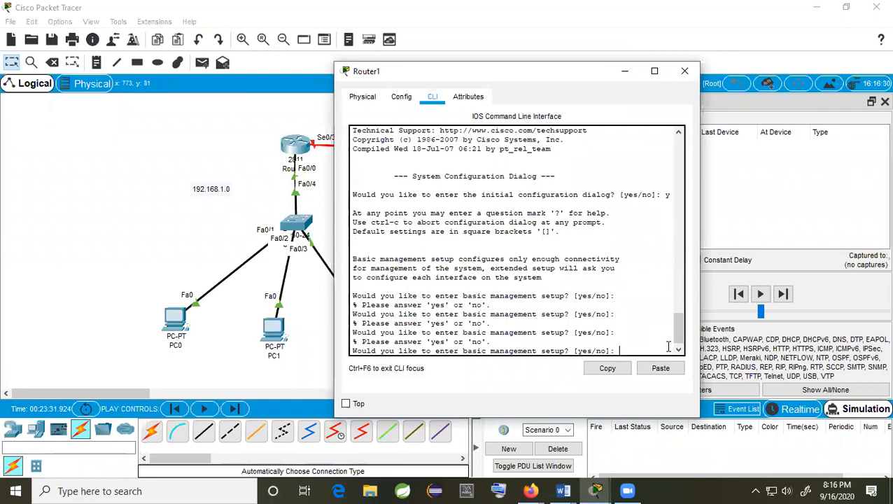
pyautogui.write('y')
pyautogui.press('Return')
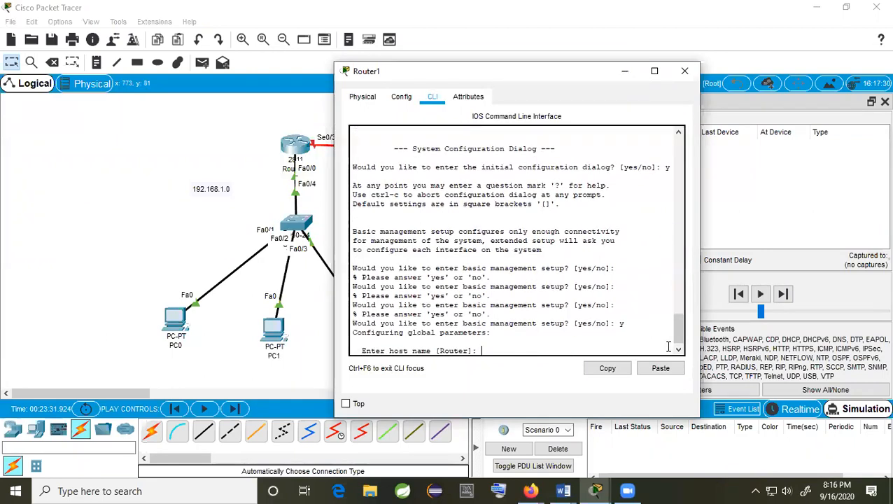
# Accept the default host name for Router1, try to leave the enable secret blank, and close the router window.
pyautogui.press('Return')
pyautogui.press('Return')
pyautogui.press('Return')
pyautogui.press('Return')
pyautogui.press('Return')
pyautogui.press('Return')
pyautogui.press('Return')
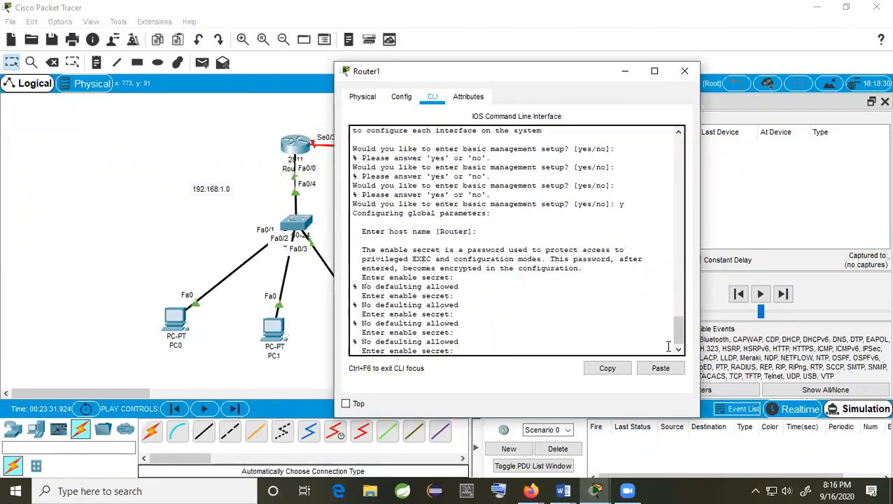
pyautogui.press('Return')
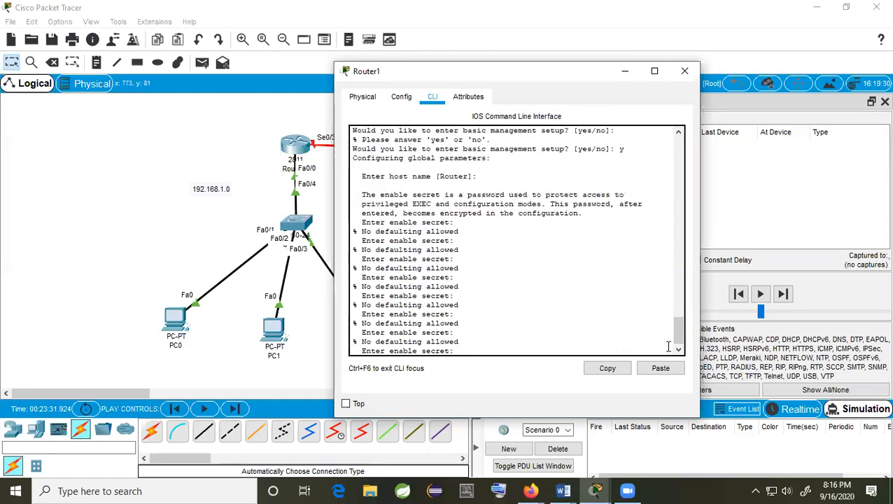
pyautogui.click(684, 70)
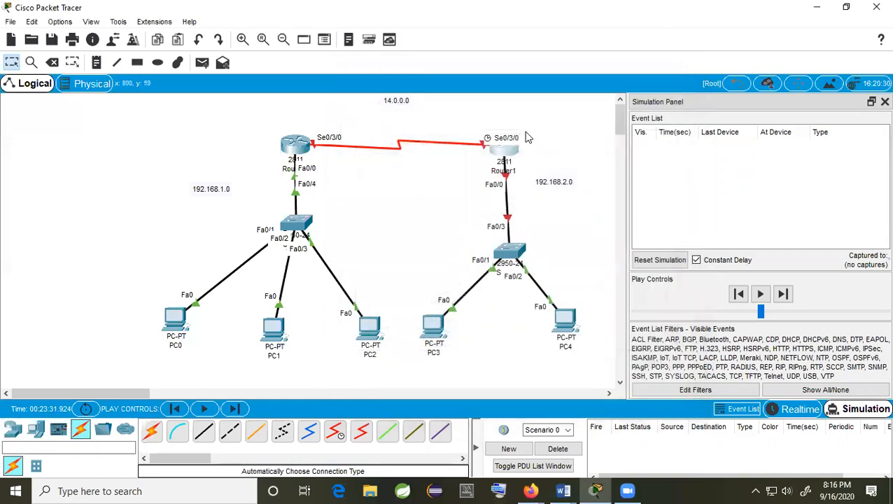
# Reopen Router1's command line and enter the enable secret in the setup dialog.
pyautogui.click(507, 156)
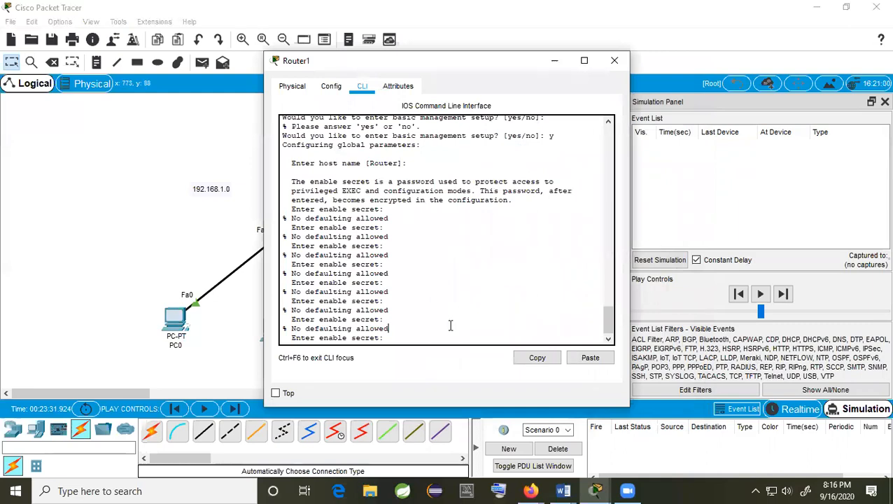
pyautogui.scroll(3, 449, 323)
pyautogui.scroll(-3, 450, 322)
pyautogui.write('no')
pyautogui.press('Return')
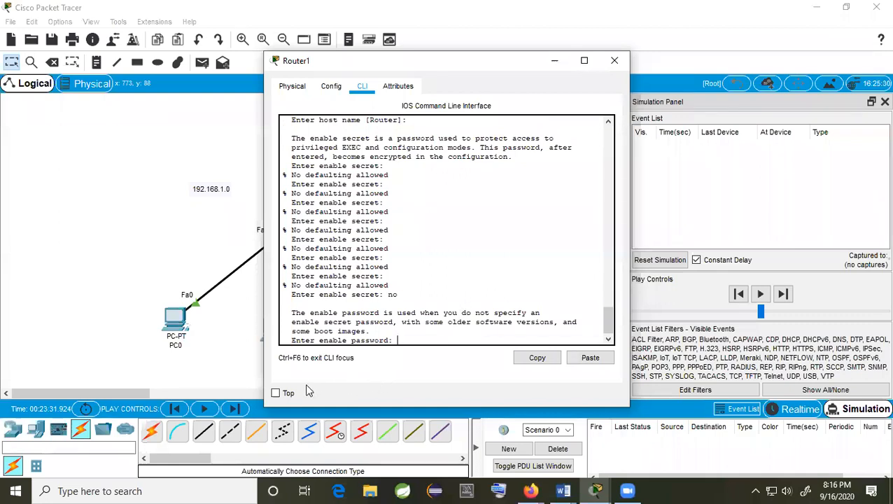
pyautogui.scroll(5, 466, 199)
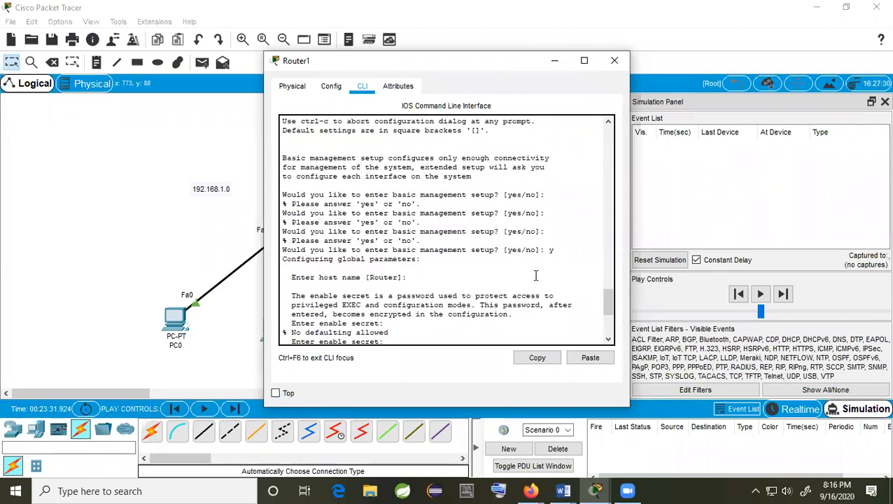
pyautogui.click(615, 60)
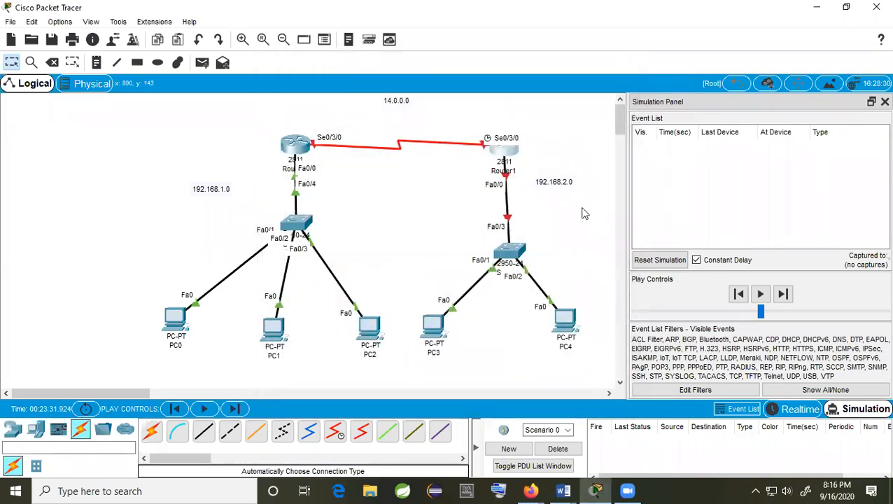
pyautogui.click(507, 155)
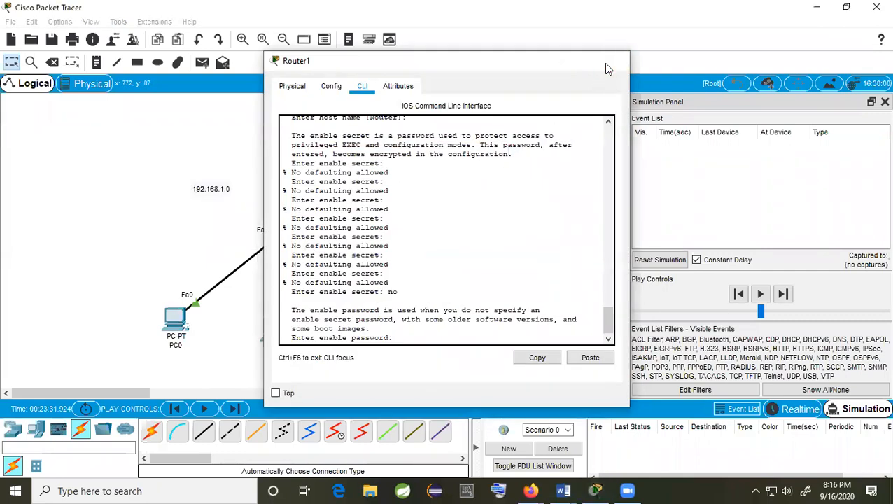
pyautogui.click(614, 60)
pyautogui.click(512, 157)
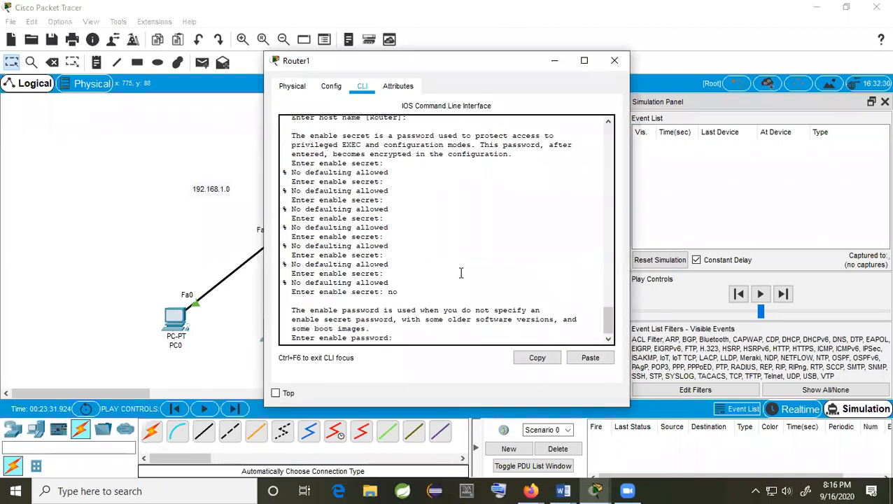
pyautogui.scroll(4, 461, 272)
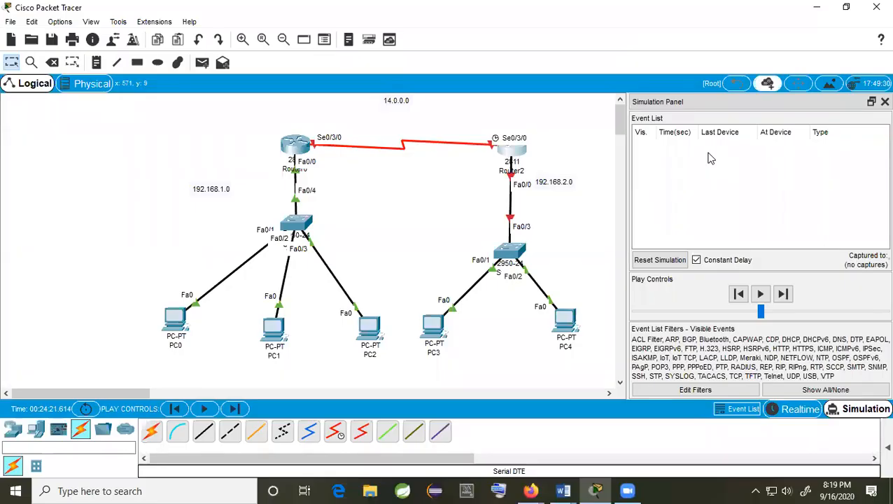
# Check the IP configuration of PC3 and PC4, closing each device window when done.
pyautogui.click(433, 324)
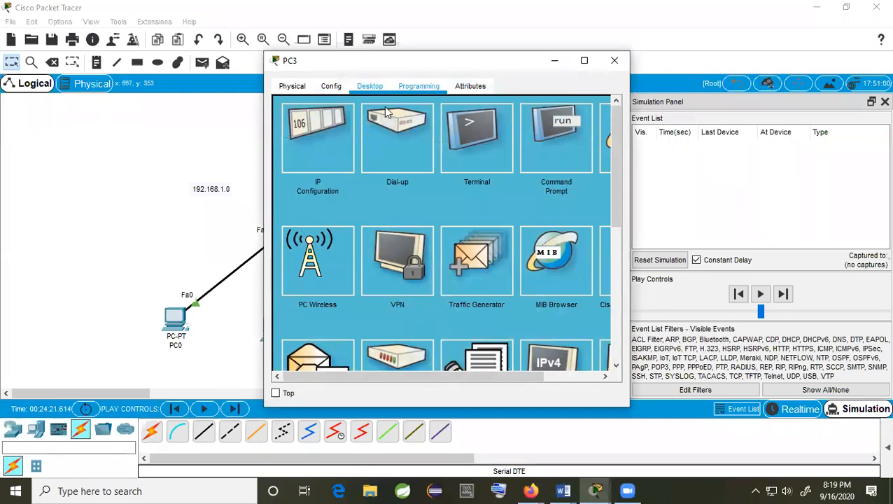
pyautogui.click(322, 157)
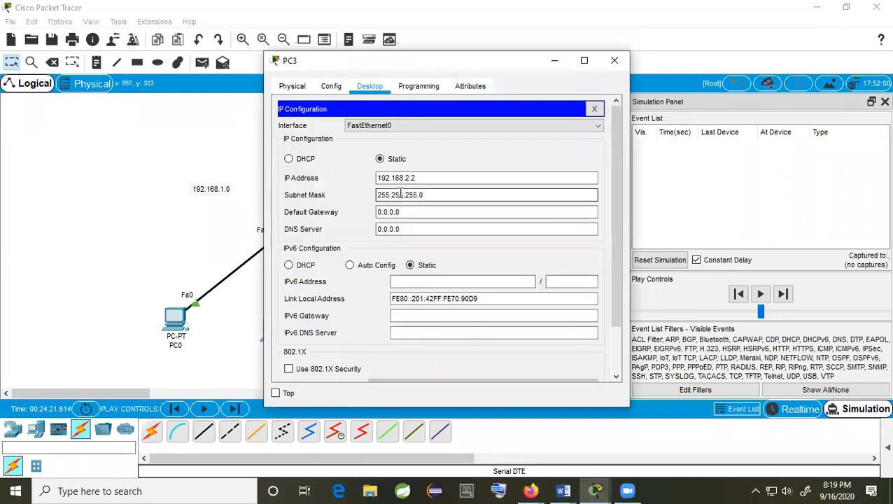
pyautogui.click(615, 61)
pyautogui.click(560, 308)
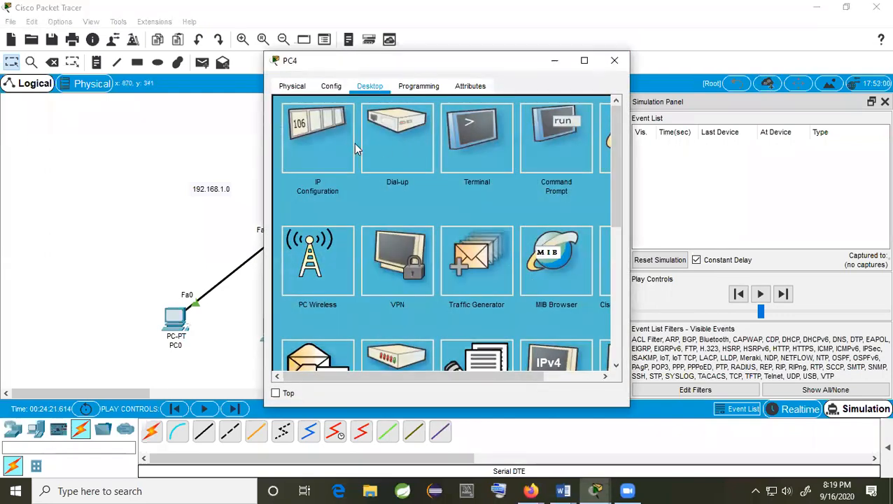
pyautogui.click(319, 139)
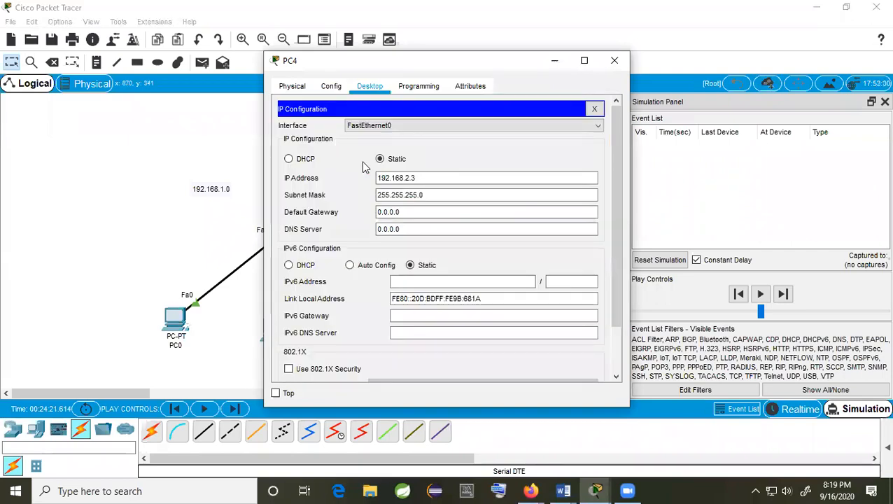
pyautogui.click(619, 66)
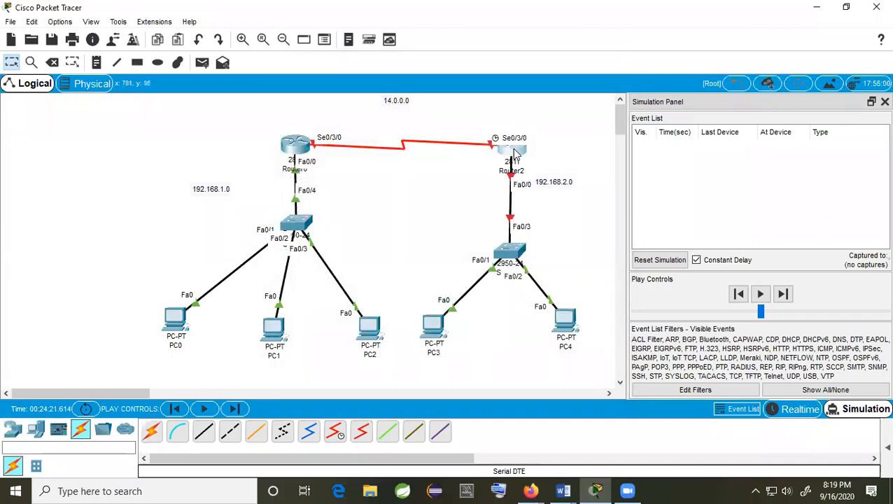
# Open Router2 and examine the boot output in its IOS command line.
pyautogui.click(516, 156)
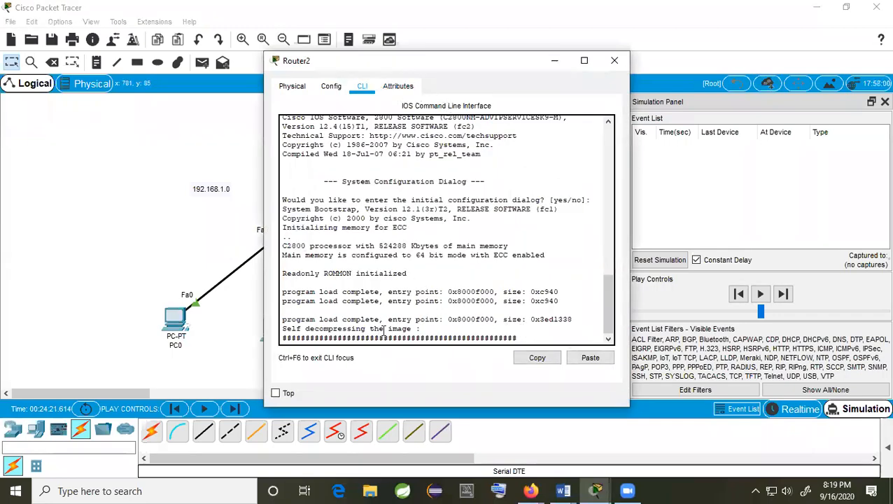
pyautogui.moveTo(422, 333); pyautogui.dragTo(306, 201)
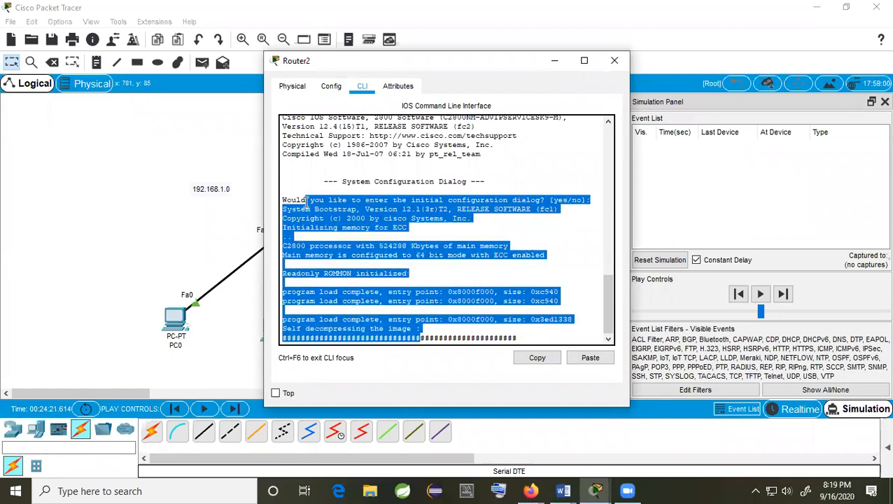
pyautogui.click(443, 291)
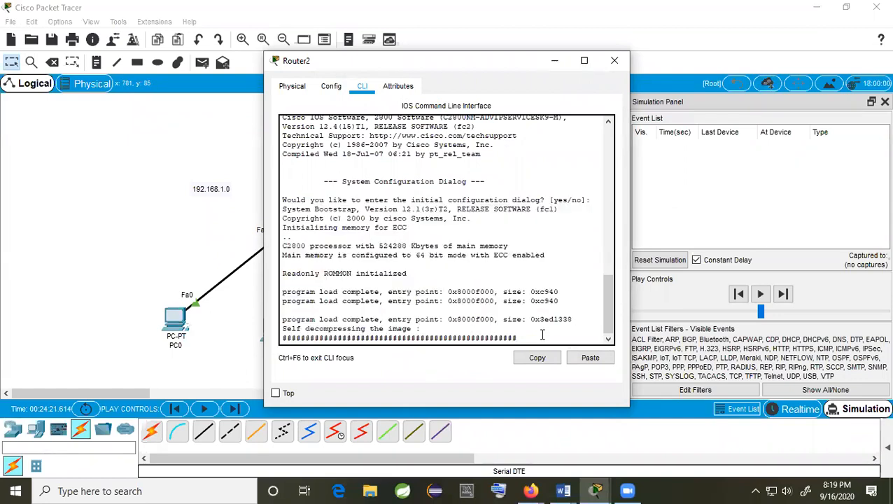
# Try to open Router2's global configuration settings, checking its physical view and command line in between.
pyautogui.click(301, 89)
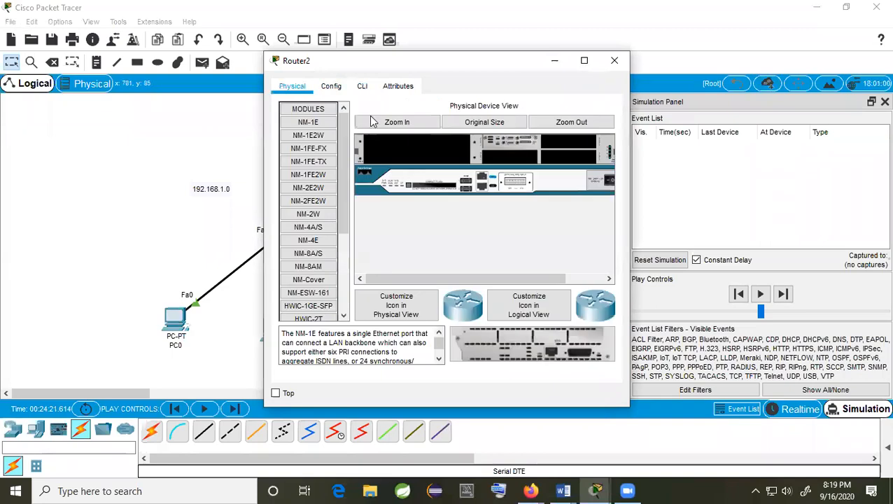
pyautogui.click(323, 87)
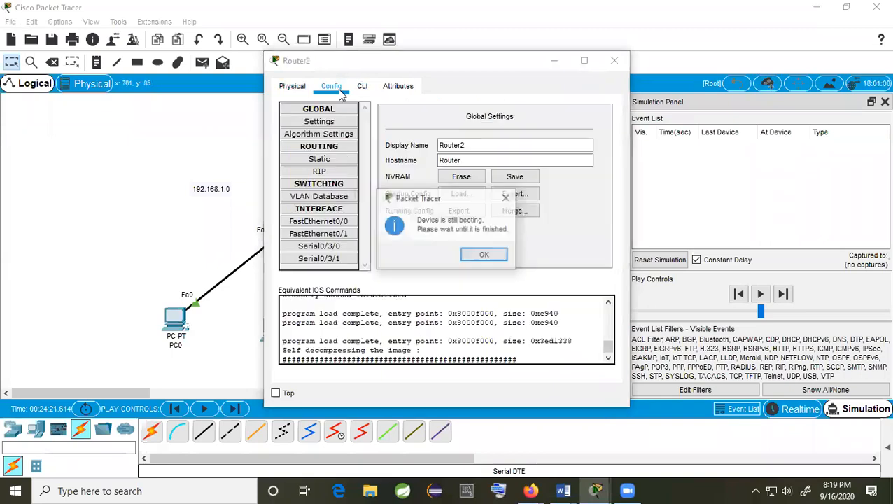
pyautogui.click(488, 257)
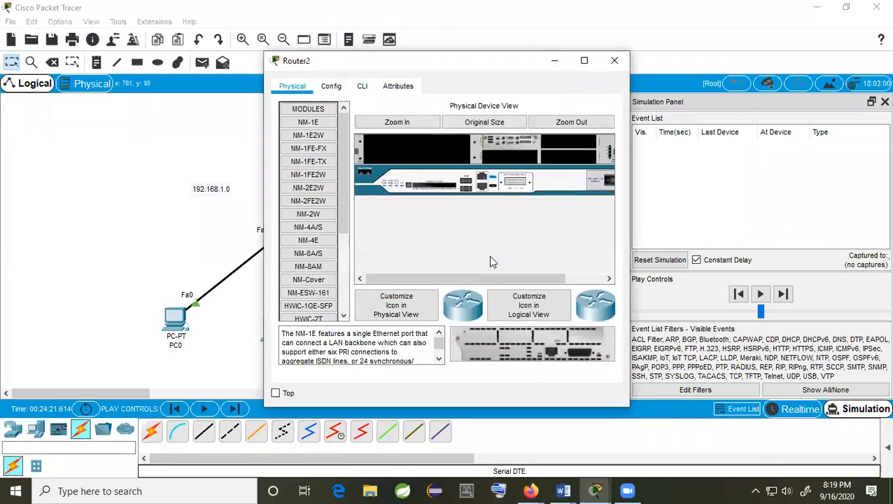
pyautogui.click(360, 91)
pyautogui.click(331, 86)
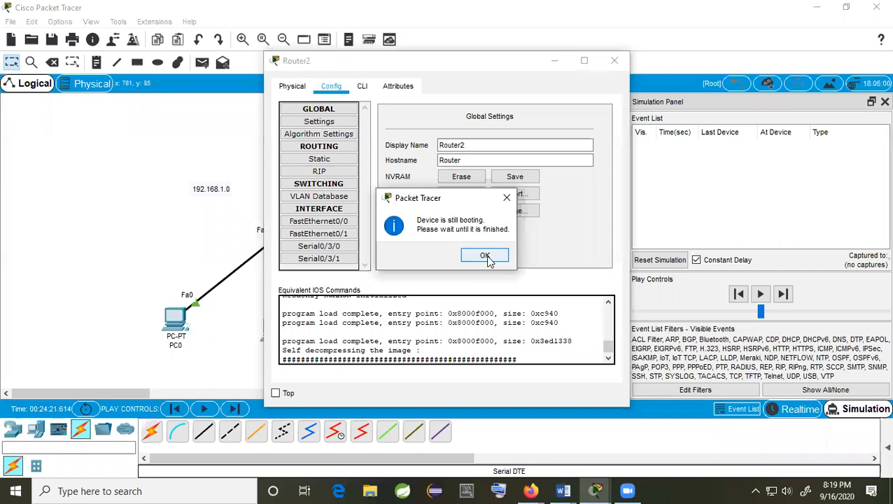
pyautogui.click(486, 257)
pyautogui.click(486, 258)
pyautogui.click(486, 257)
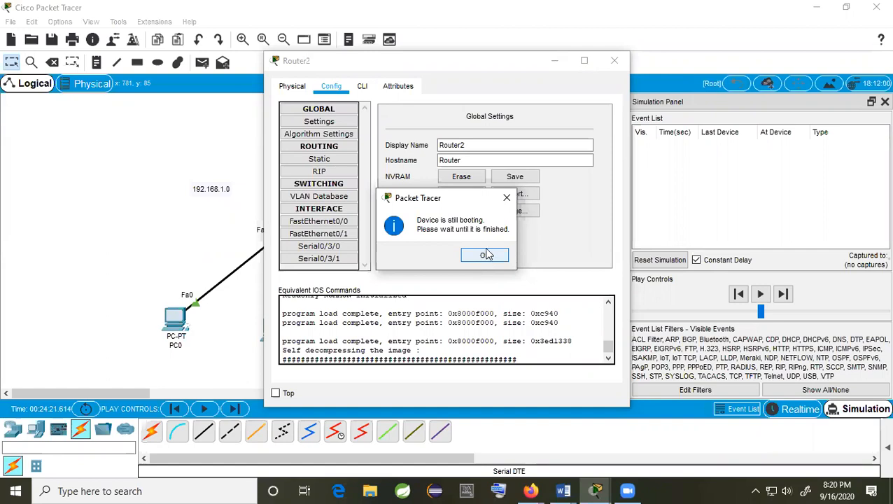
pyautogui.click(485, 256)
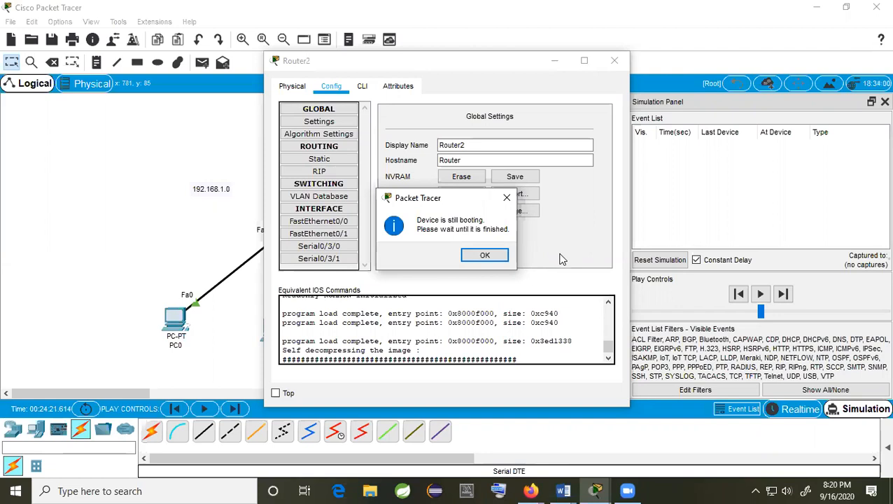
# Switch to the Lab 02 document in Word and review the FastEthernet 0/0 commands: IP address, no shutdown and exit.
pyautogui.moveTo(563, 491)
pyautogui.click(606, 443)
pyautogui.click(306, 291)
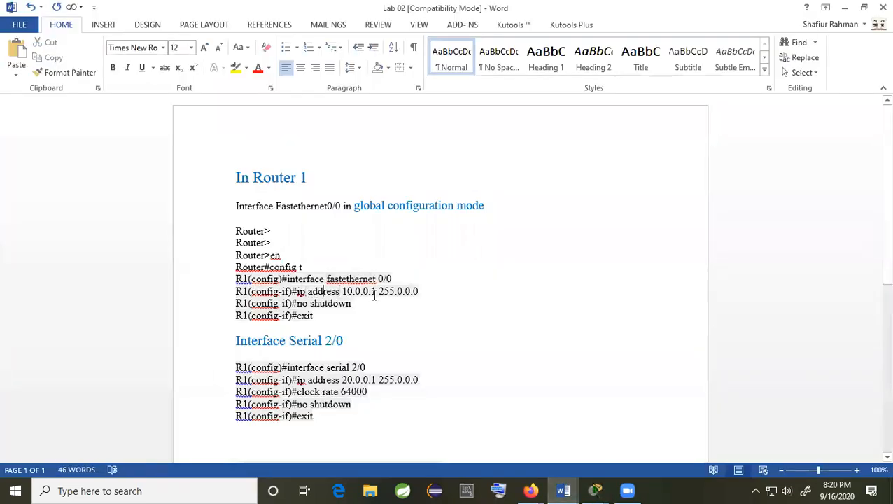
pyautogui.moveTo(376, 292); pyautogui.dragTo(345, 291)
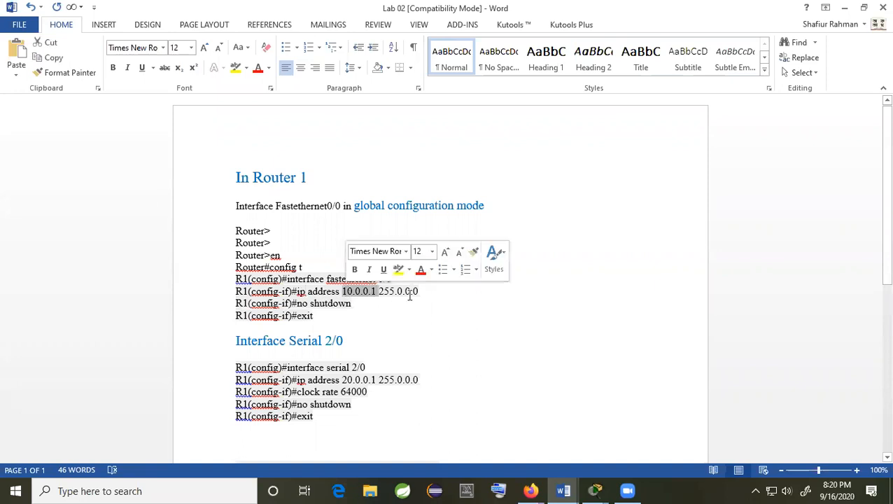
pyautogui.moveTo(419, 292); pyautogui.dragTo(297, 304)
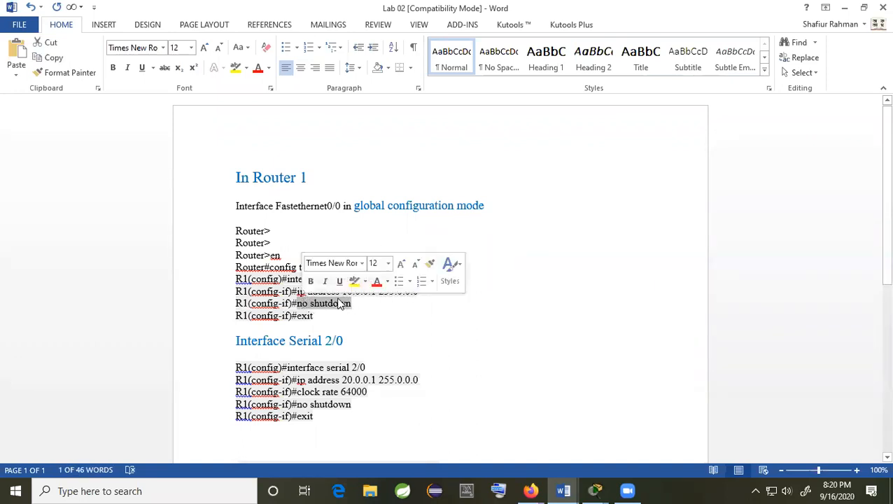
pyautogui.click(354, 303)
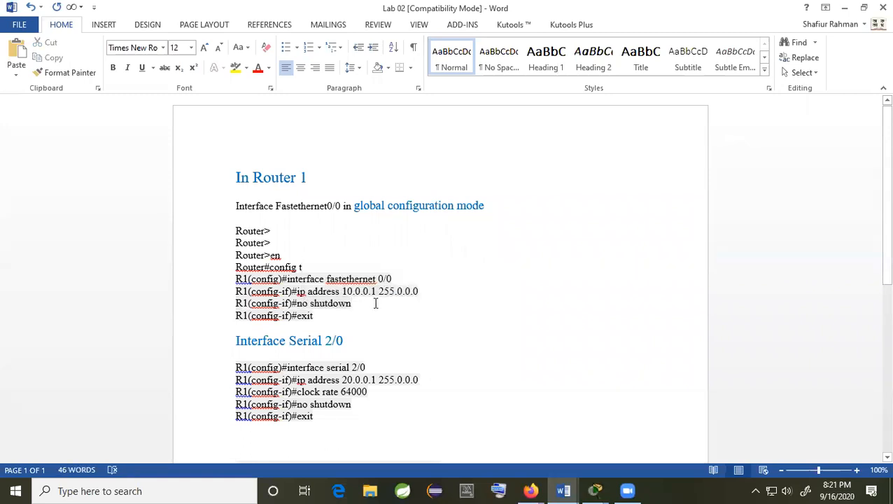
pyautogui.doubleClick(308, 316)
pyautogui.moveTo(313, 316); pyautogui.dragTo(293, 319)
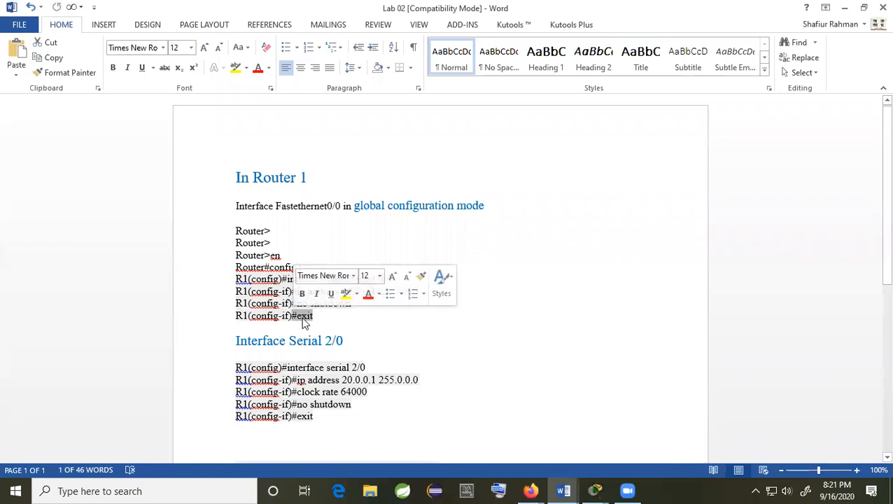
pyautogui.click(289, 298)
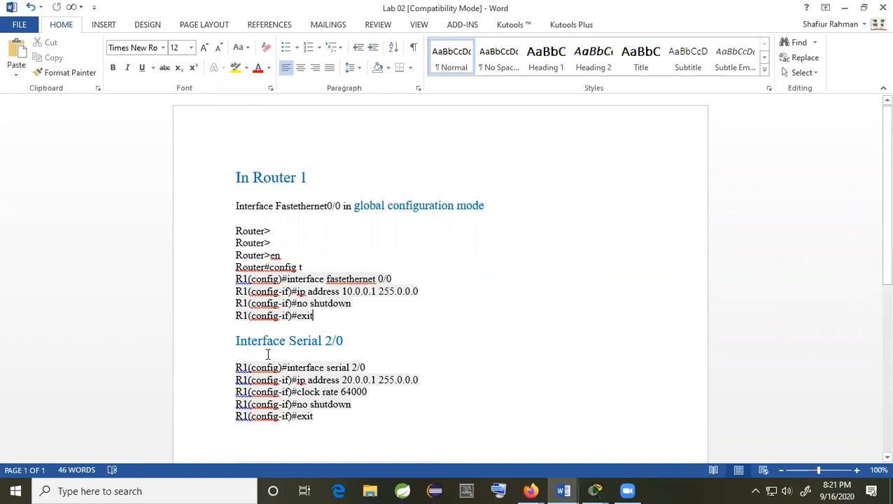
# Switch back to Packet Tracer, check Router2's boot output in the command line, and close the router window.
pyautogui.click(596, 488)
pyautogui.click(647, 425)
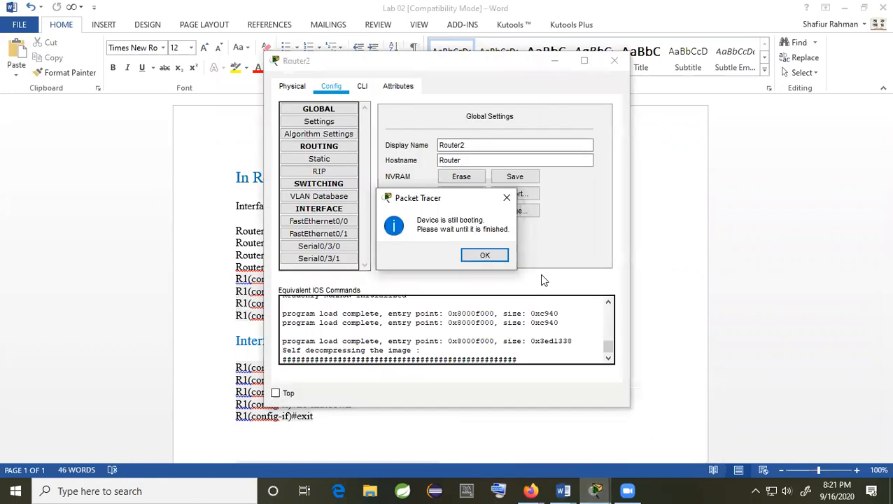
pyautogui.click(485, 256)
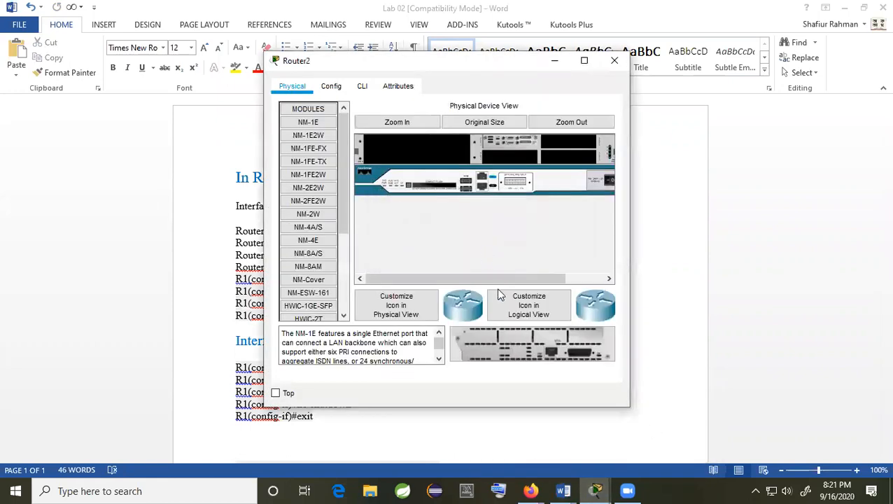
pyautogui.click(363, 89)
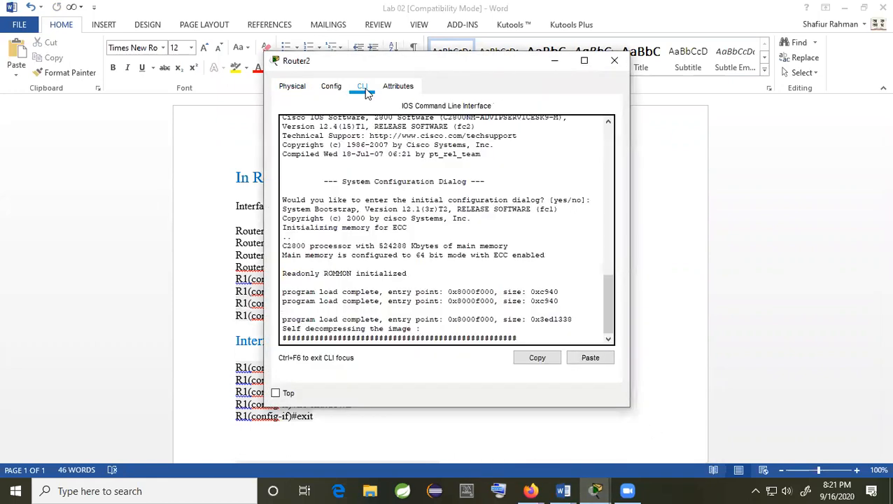
pyautogui.click(614, 61)
pyautogui.click(21, 25)
pyautogui.click(23, 25)
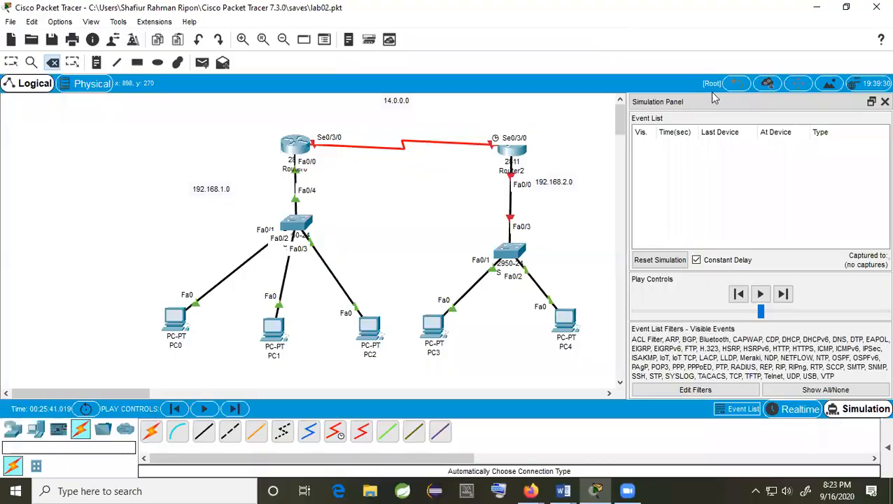
# Open Router2's command line, move its window aside, and enter privileged EXEC mode with the enable command.
pyautogui.press('Escape')
pyautogui.click(511, 149)
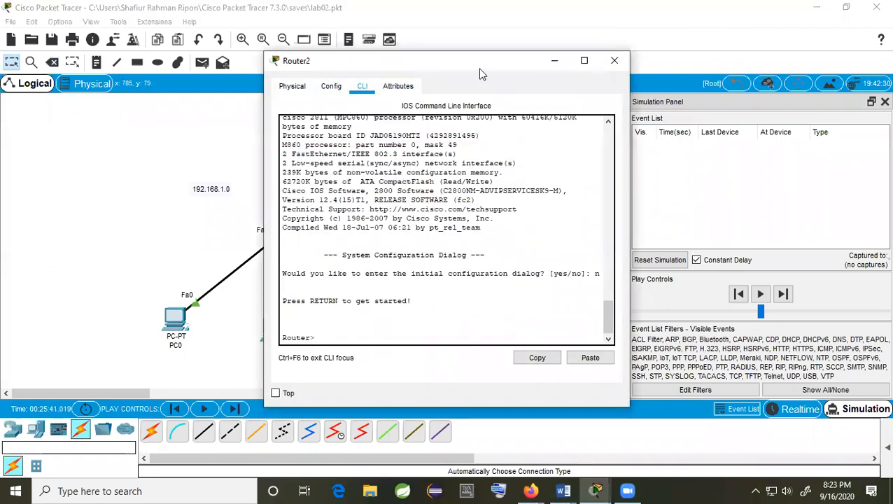
pyautogui.moveTo(481, 70); pyautogui.dragTo(675, 47)
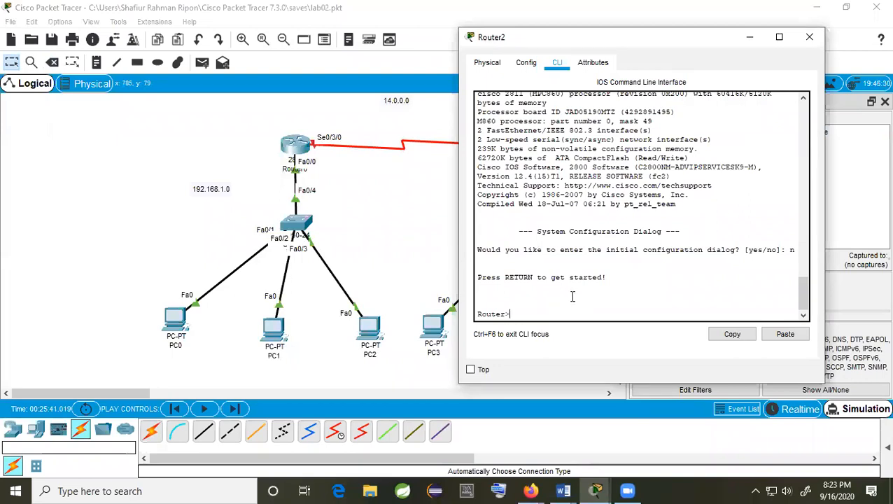
pyautogui.write('en')
pyautogui.press('Tab')
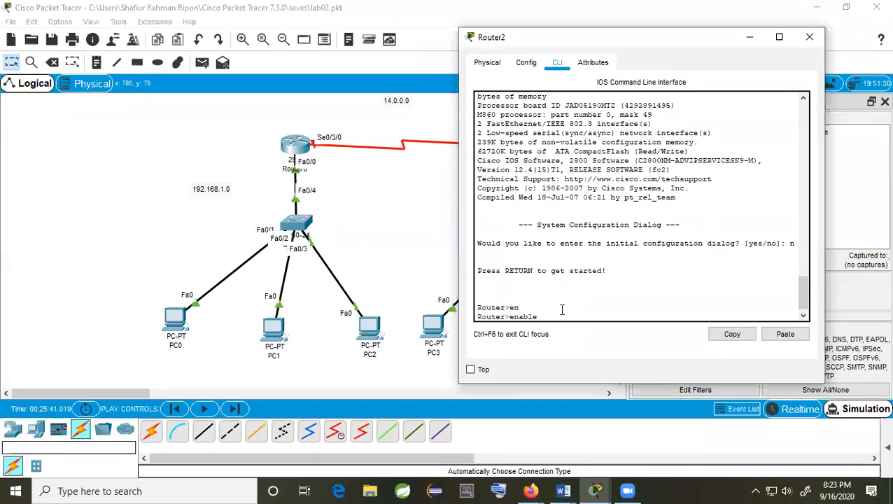
pyautogui.press('Return')
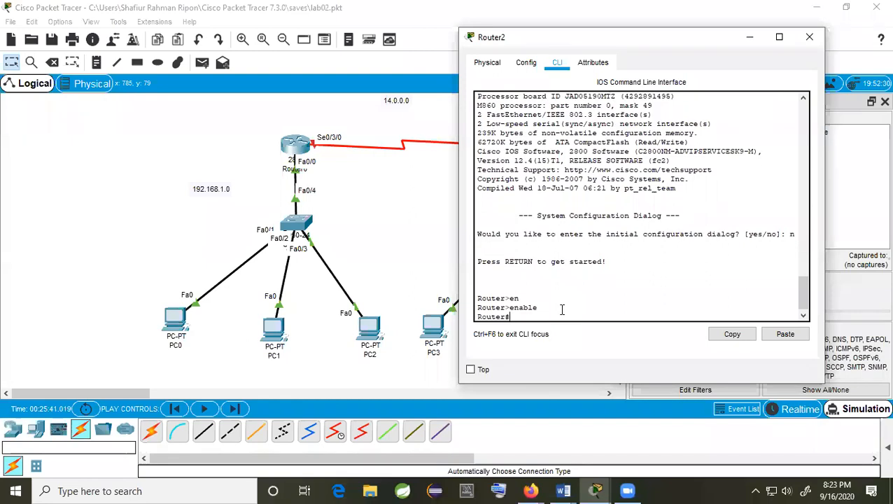
# Enter global configuration mode on Router2 with the configure terminal command.
pyautogui.write('config')
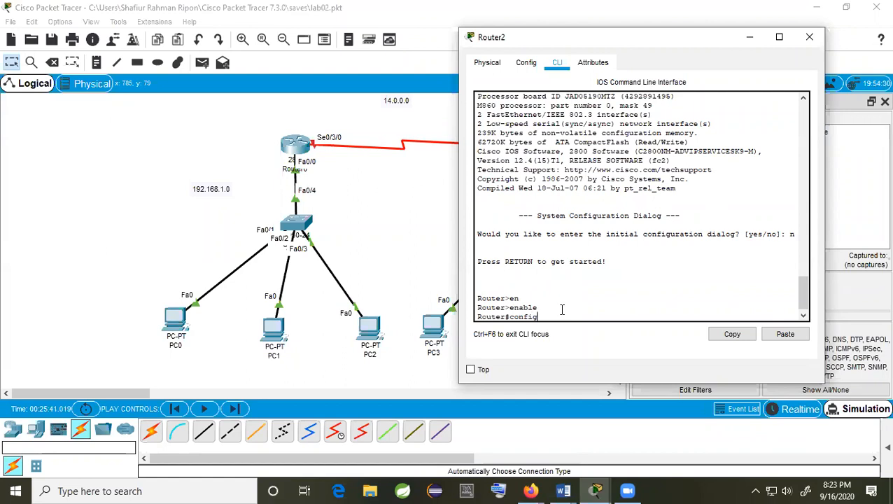
pyautogui.write(' t')
pyautogui.press('BackSpace')
pyautogui.press('Tab')
pyautogui.write('t')
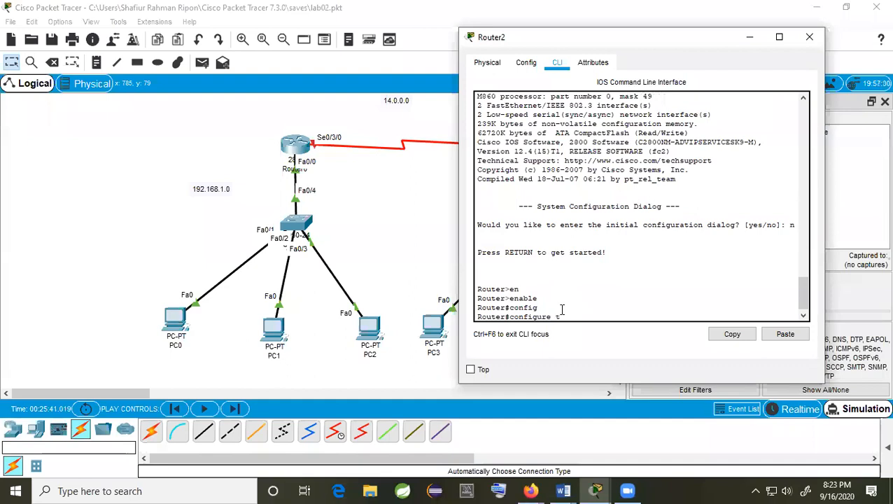
pyautogui.press('Tab')
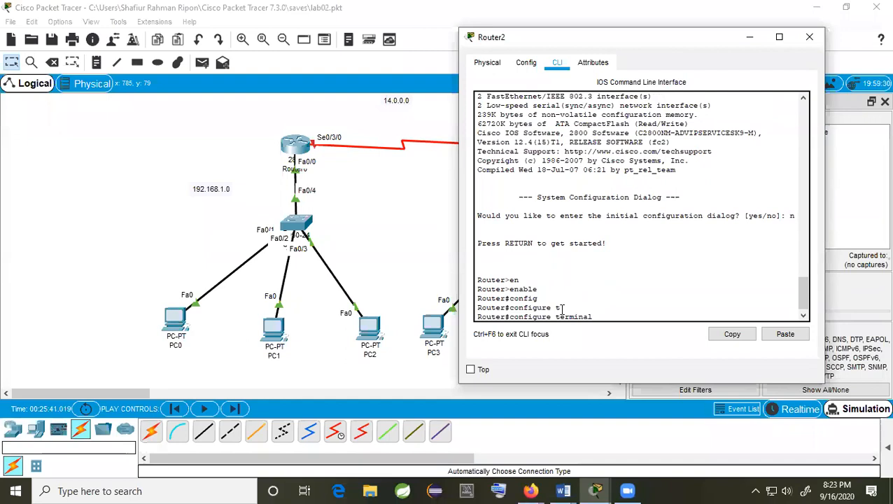
pyautogui.press('Return')
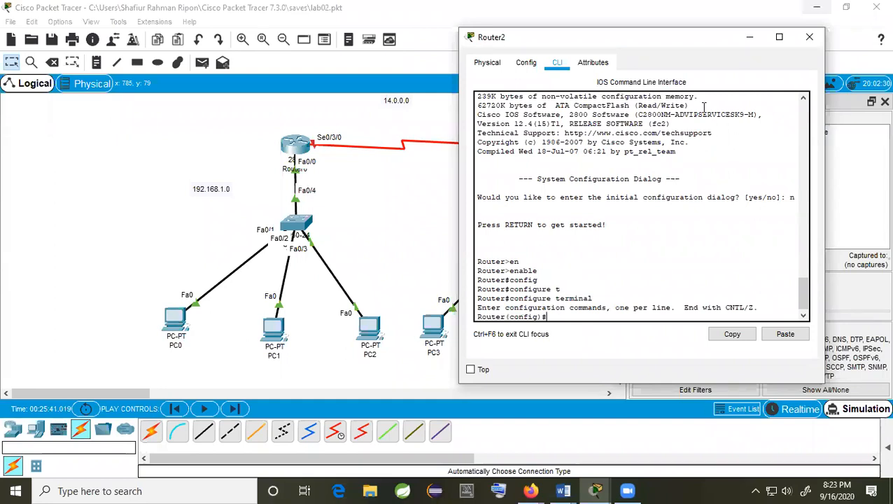
# Move Router2's window aside, enter interface configuration mode for fa0/0, and check the command prompt at full window size.
pyautogui.moveTo(637, 39); pyautogui.dragTo(200, 51)
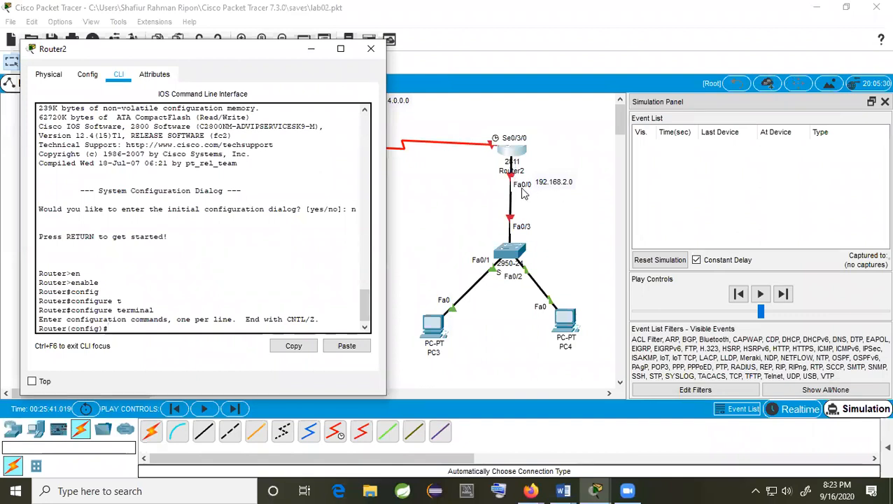
pyautogui.write('int fa')
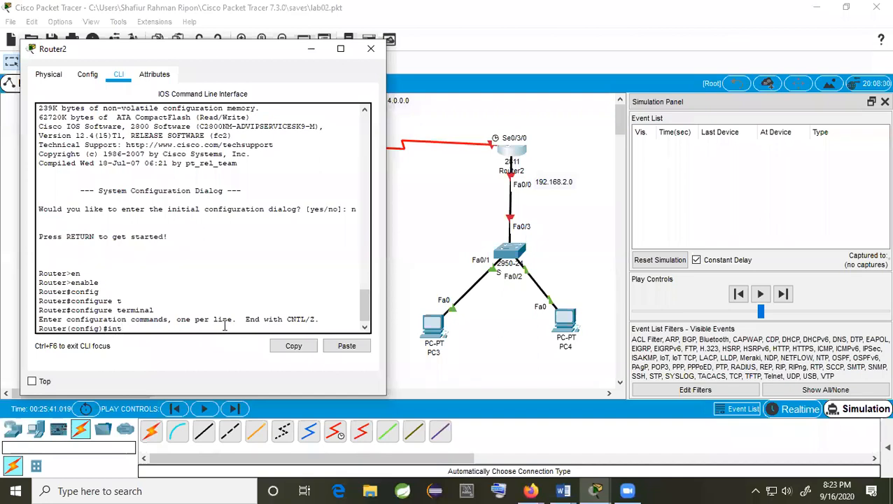
pyautogui.write('0/0')
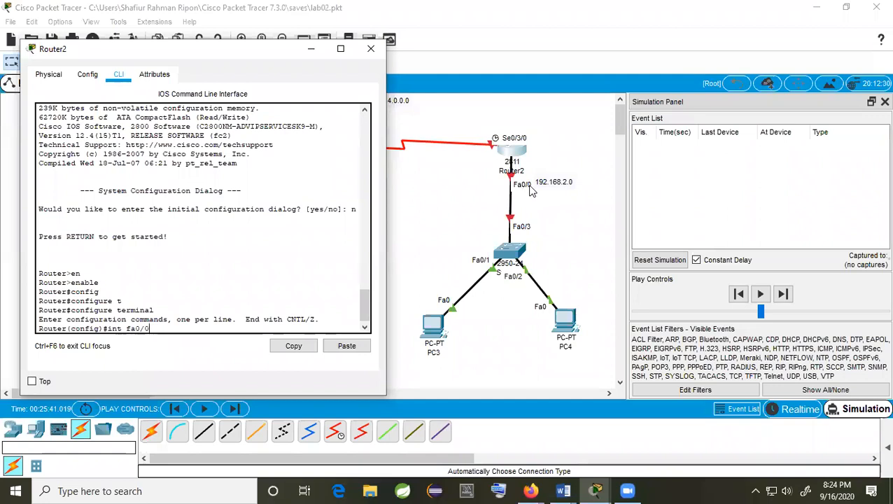
pyautogui.press('Return')
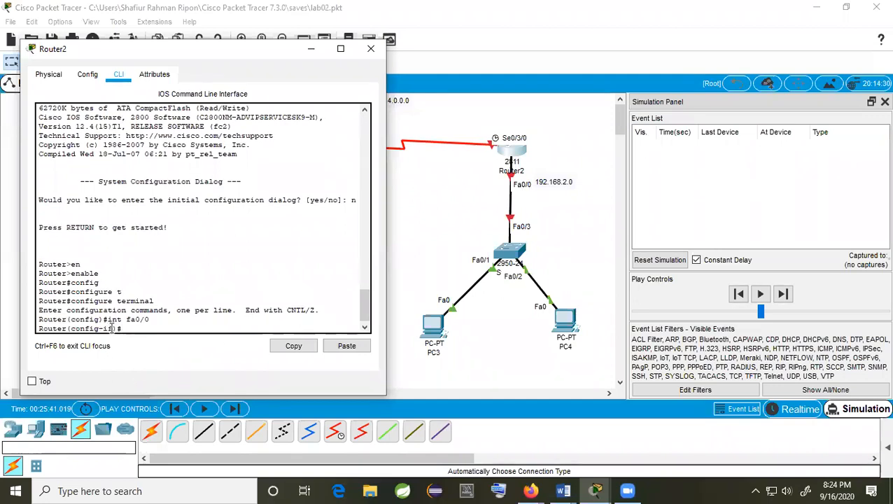
pyautogui.click(340, 48)
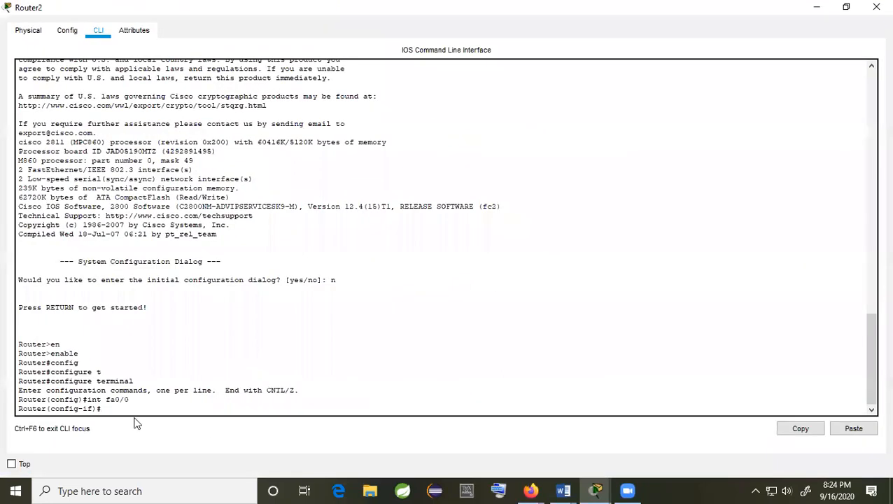
pyautogui.moveTo(82, 399); pyautogui.dragTo(61, 408)
pyautogui.click(846, 7)
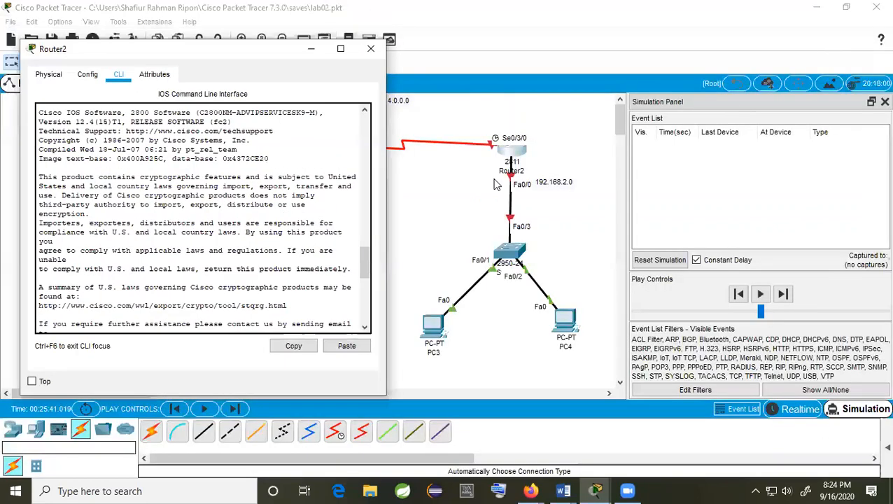
# Assign IP address 192.168.2.1 with subnet mask 255.255.255.0 to Router2's fa0/0 interface using the ip add command.
pyautogui.scroll(-12, 200, 315)
pyautogui.click(207, 326)
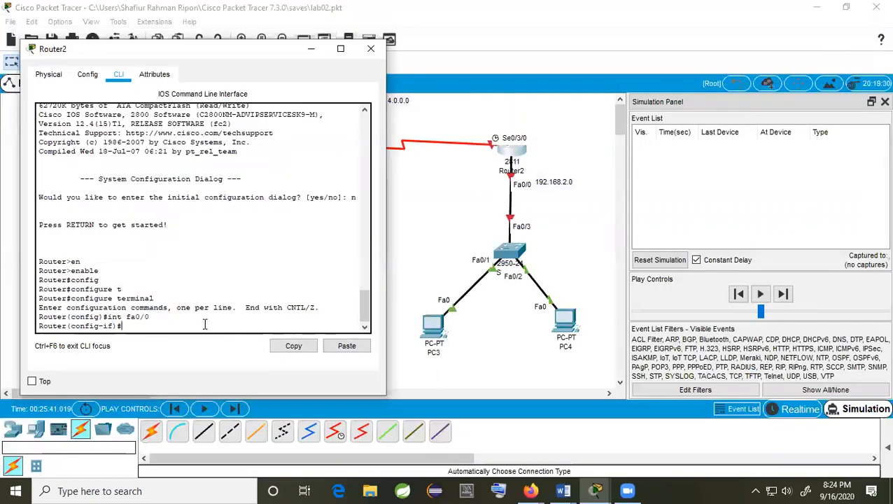
pyautogui.write('ip add 1')
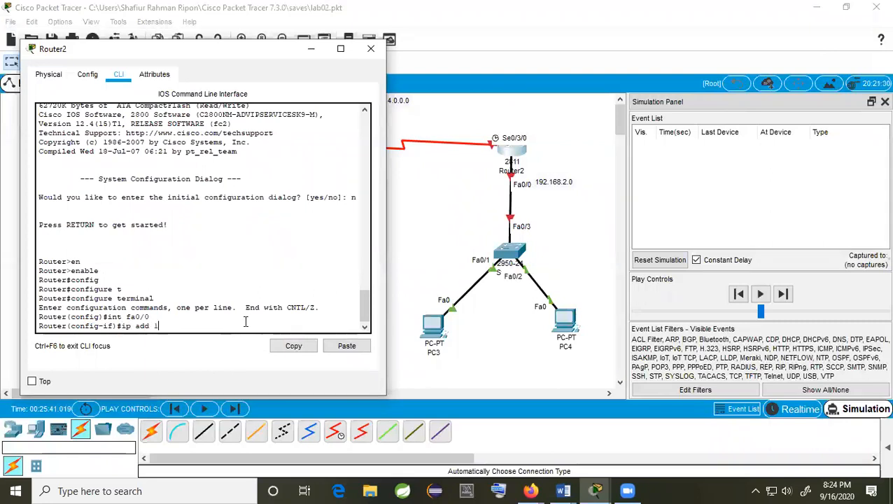
pyautogui.write('92.168.')
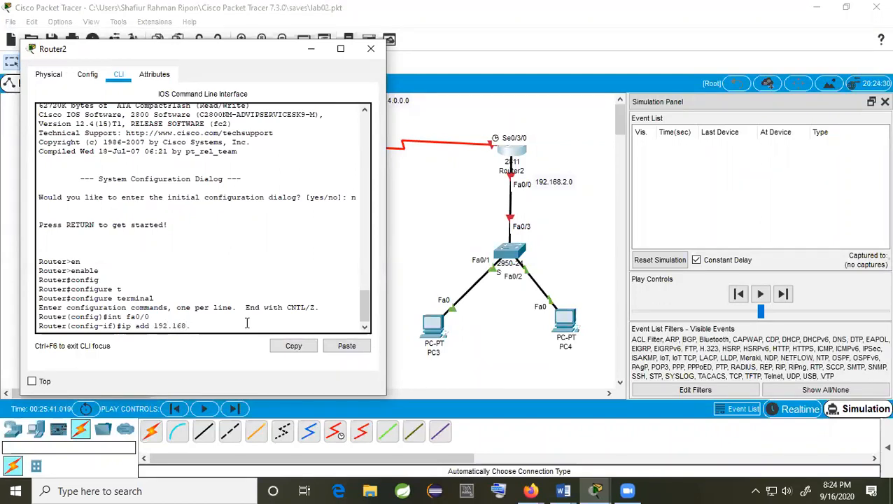
pyautogui.write('2.1 255.255.255.0')
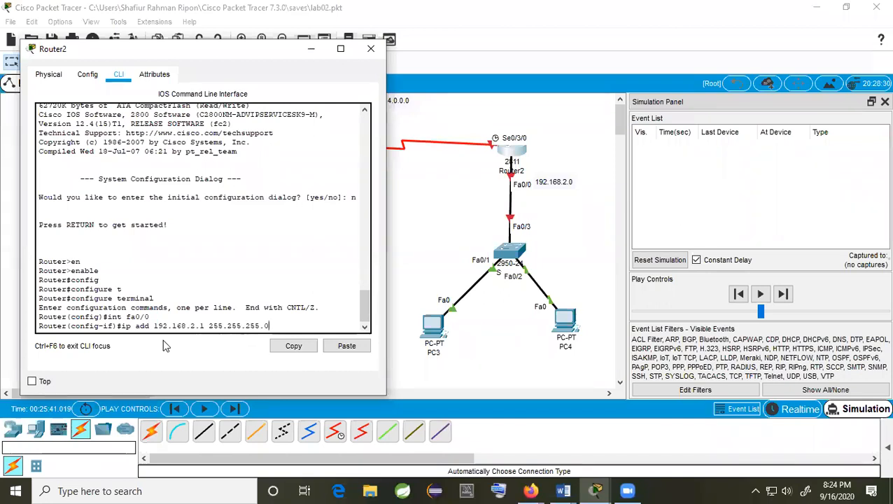
pyautogui.moveTo(157, 325); pyautogui.dragTo(148, 324)
pyautogui.moveTo(203, 324); pyautogui.dragTo(156, 328)
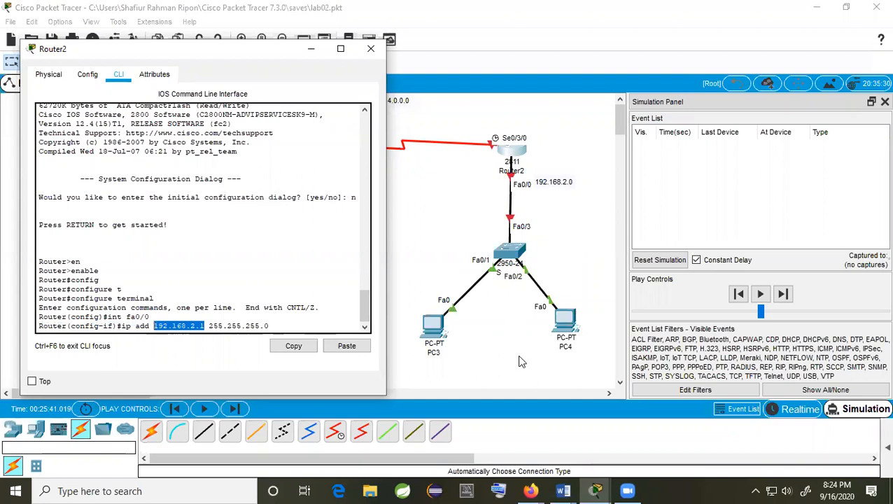
pyautogui.click(302, 324)
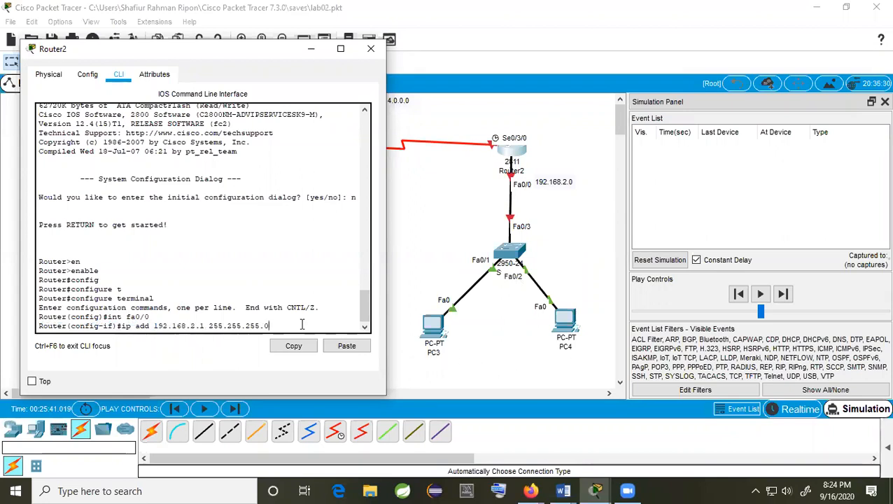
pyautogui.write('3')
pyautogui.press('Return')
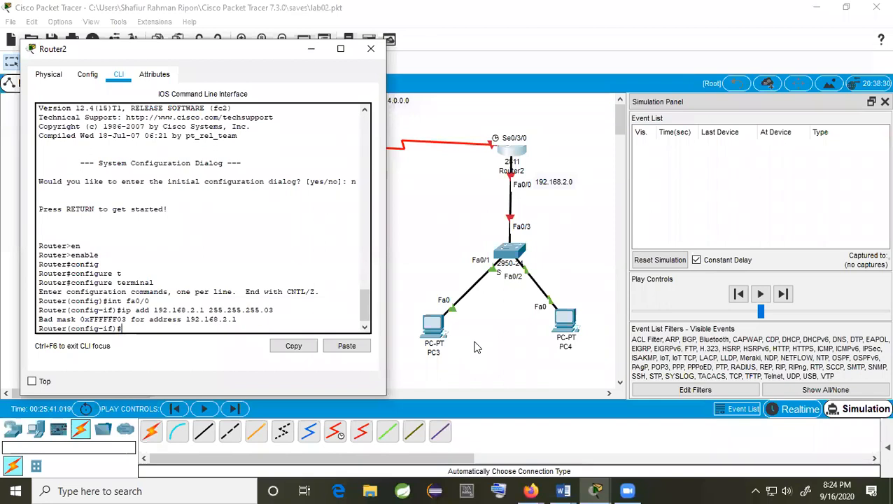
pyautogui.press('Up')
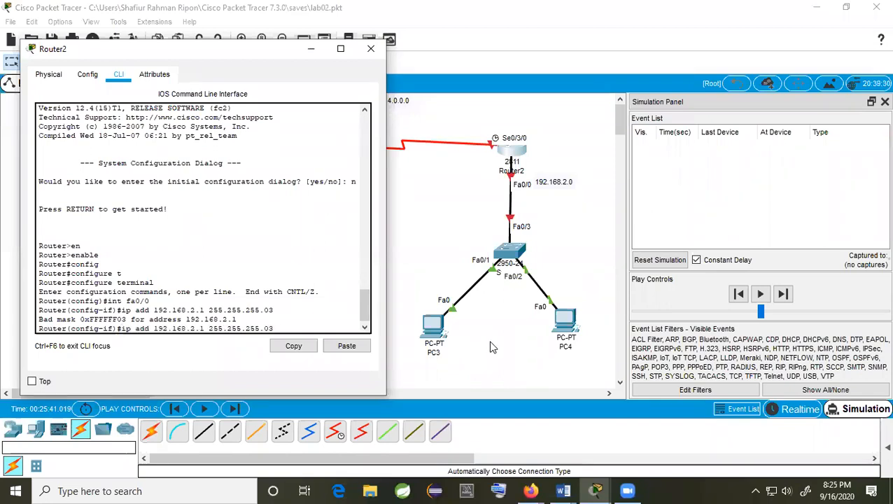
pyautogui.press('Return')
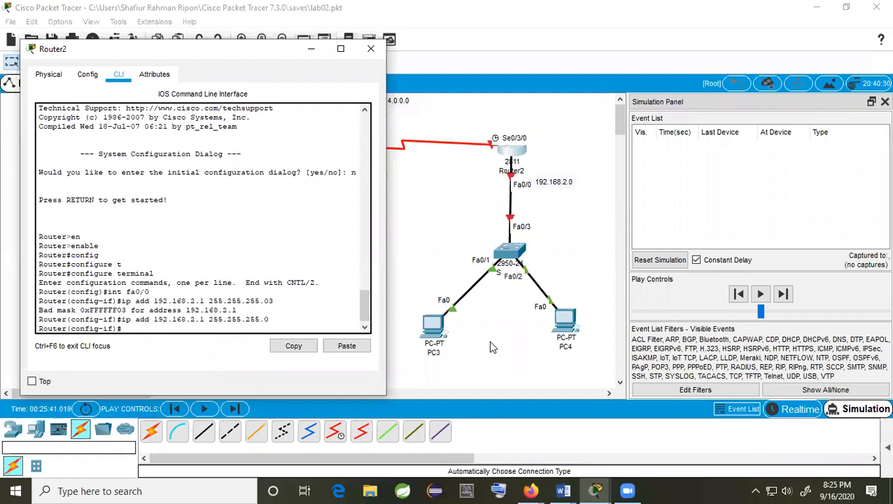
# Bring up Router2's fa0/0 interface with no shut, and exit back to privileged EXEC mode.
pyautogui.write('no shut')
pyautogui.press('Return')
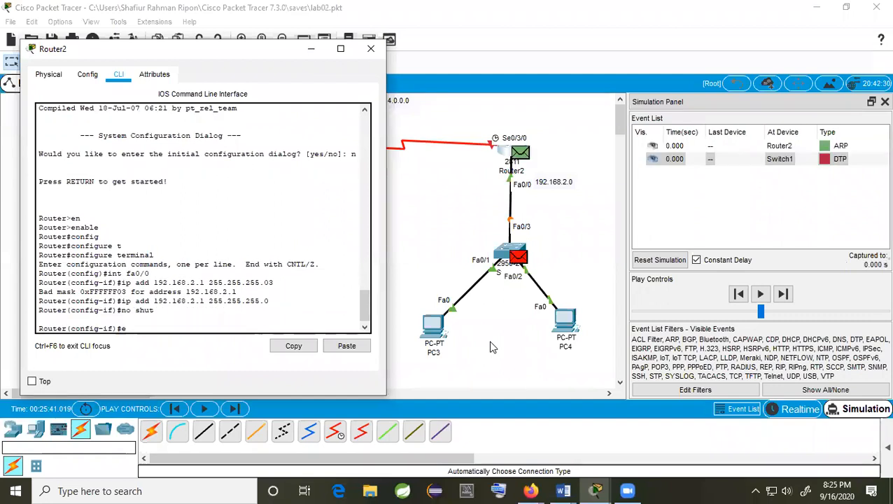
pyautogui.write('exit')
pyautogui.press('Return')
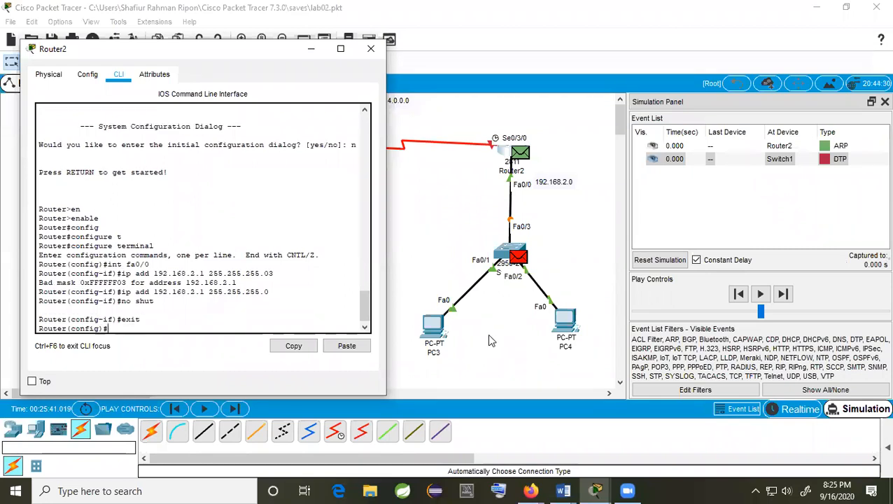
pyautogui.write('exit')
pyautogui.press('Return')
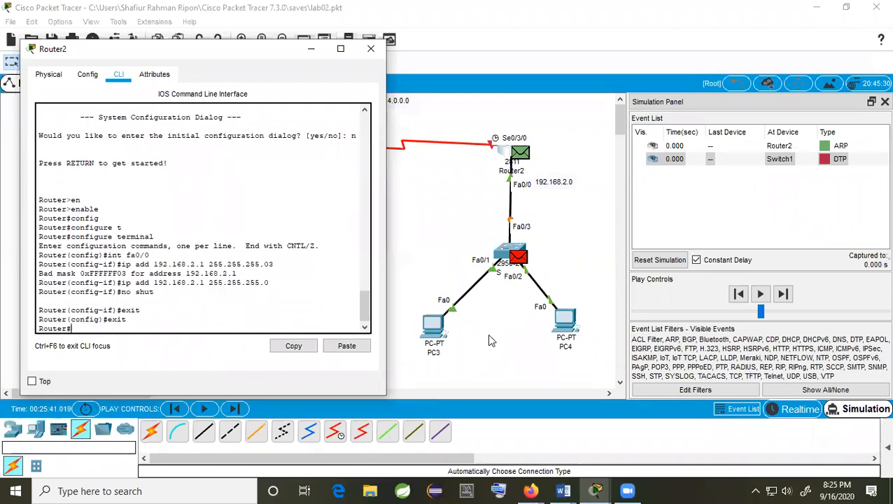
# Close Router2's window and delete the current simulation scenario to clear its pending events.
pyautogui.click(382, 52)
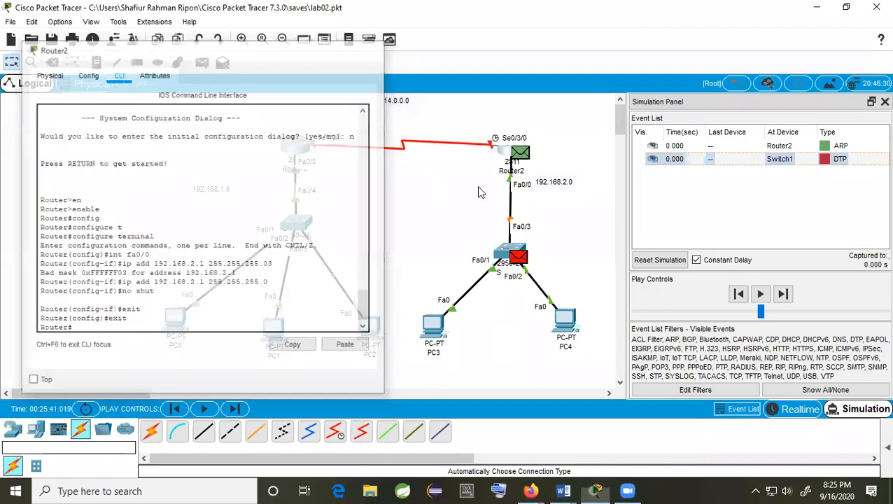
pyautogui.click(886, 448)
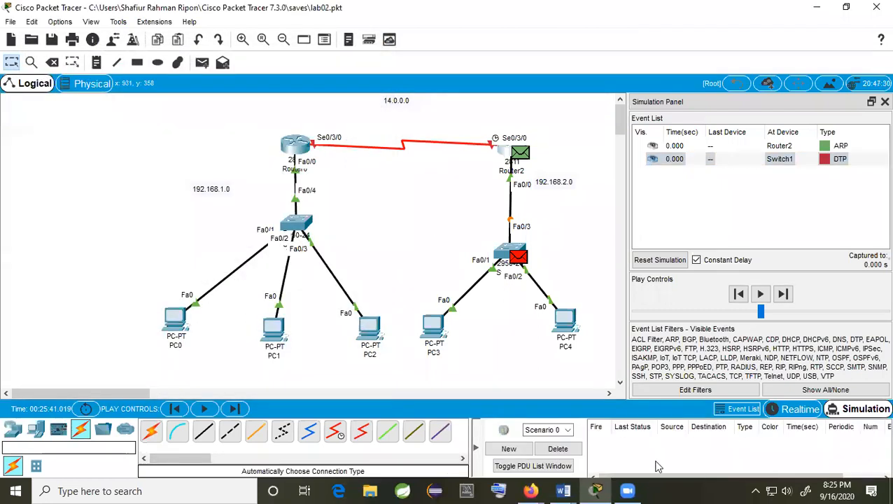
pyautogui.click(558, 449)
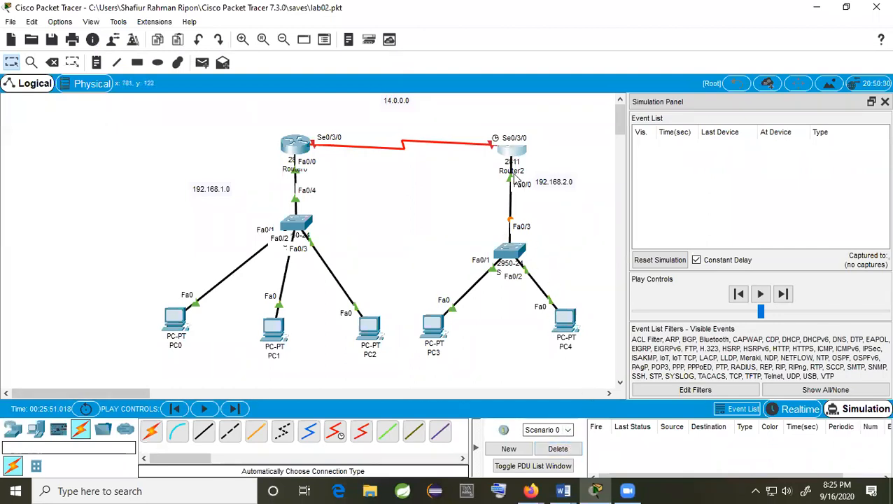
# Set PC3's default gateway to 192.168.2.1 in its IP configuration and close the PC window.
pyautogui.click(433, 324)
pyautogui.click(331, 145)
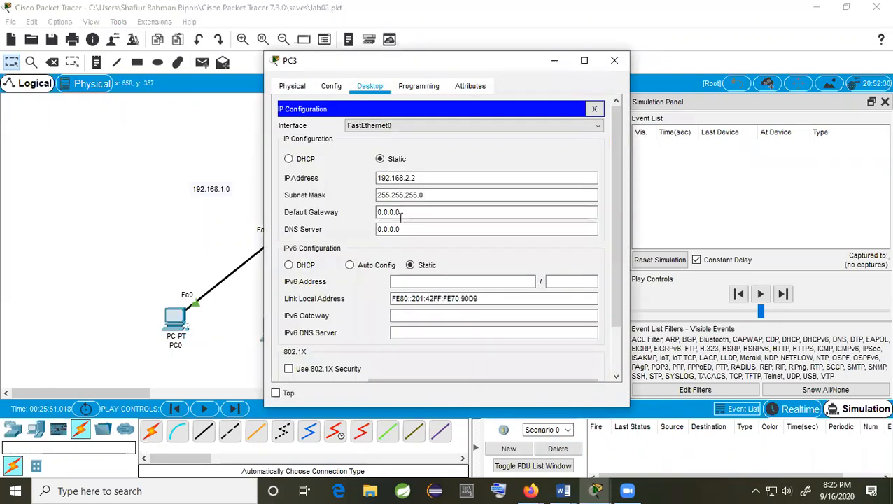
pyautogui.moveTo(405, 212); pyautogui.dragTo(369, 208)
pyautogui.write('192.168.2.1')
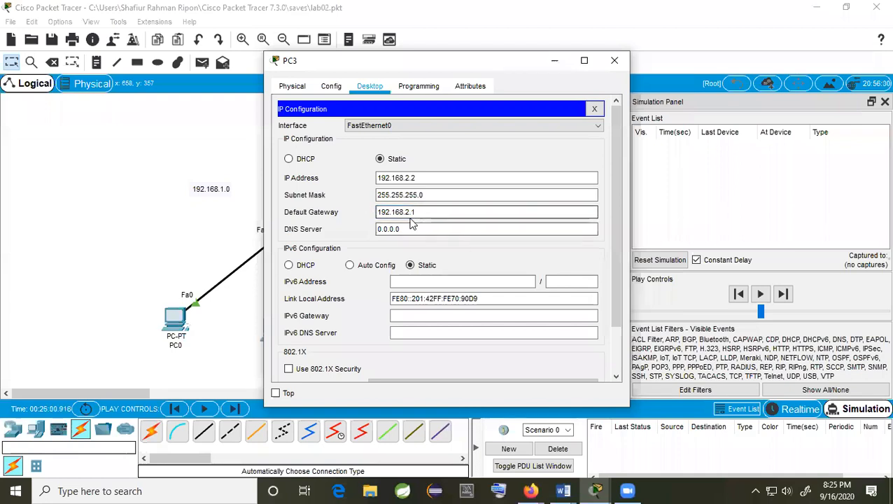
pyautogui.click(616, 62)
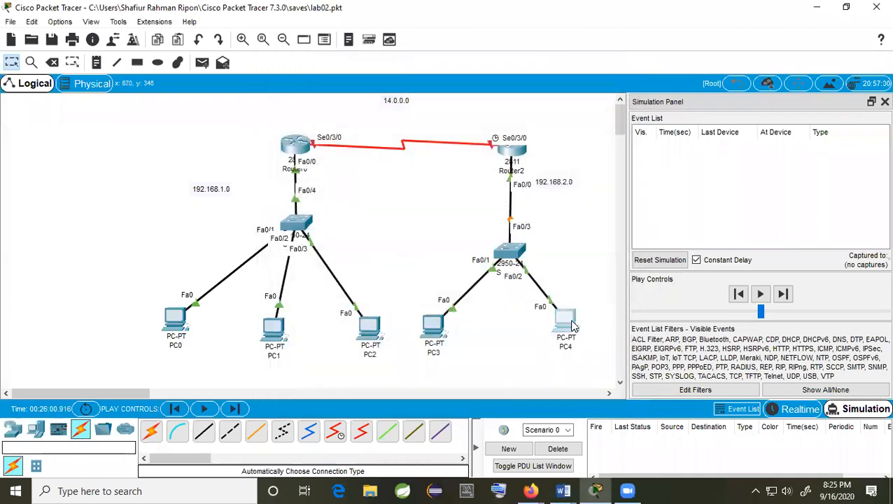
# Set PC4's default gateway to 192.168.2.1 in its IP configuration and close the PC window.
pyautogui.click(564, 316)
pyautogui.click(324, 138)
pyautogui.moveTo(413, 212); pyautogui.dragTo(346, 209)
pyautogui.write('1')
pyautogui.press('BackSpace')
pyautogui.write('92.1468')
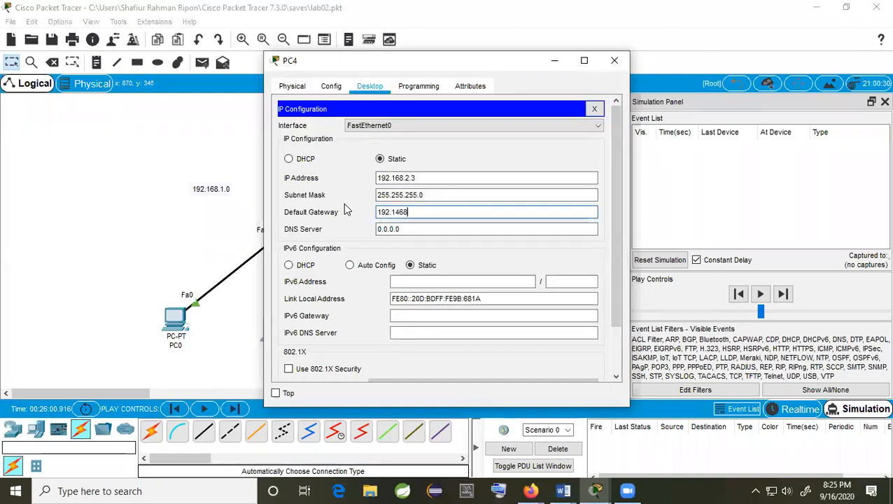
pyautogui.press('BackSpace')
pyautogui.write('2.1')
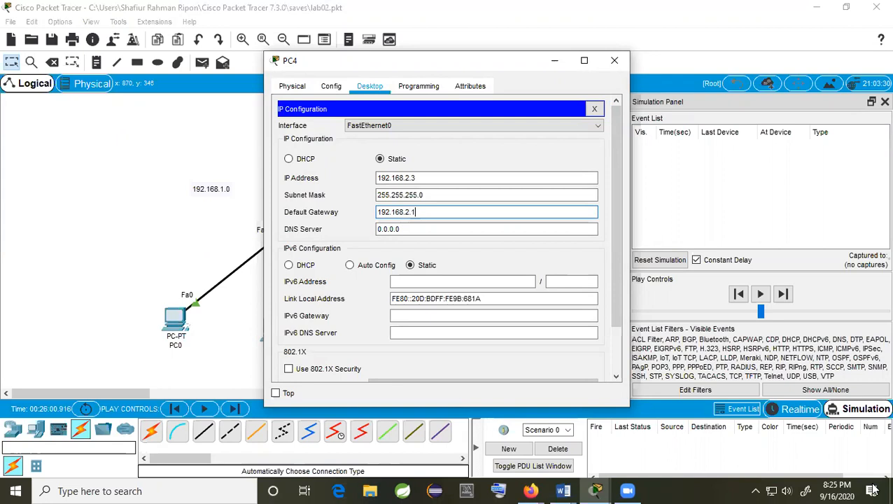
pyautogui.click(614, 60)
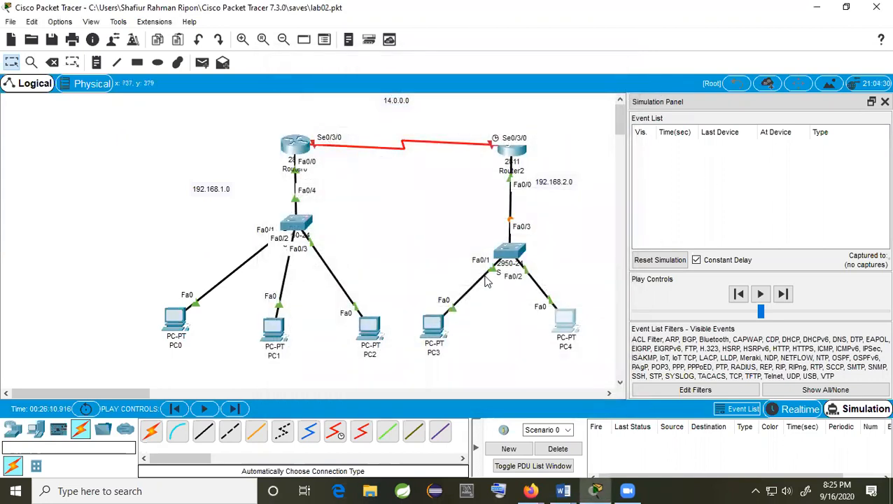
# Send a simple PDU from PC3 to Router2 and advance the simulation event by event.
pyautogui.click(202, 63)
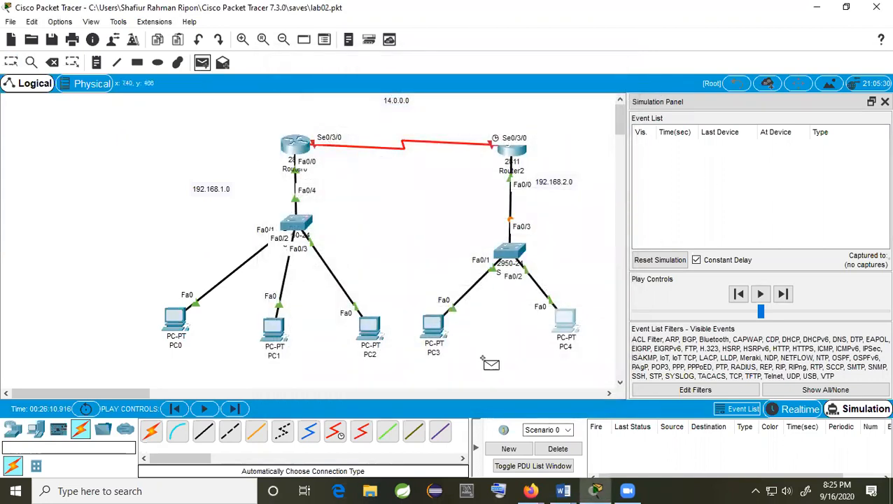
pyautogui.click(433, 324)
pyautogui.click(512, 148)
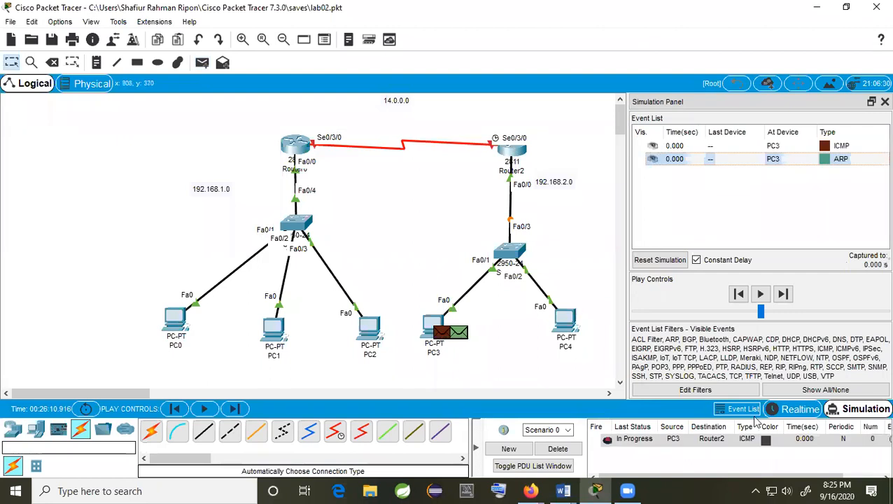
pyautogui.click(784, 294)
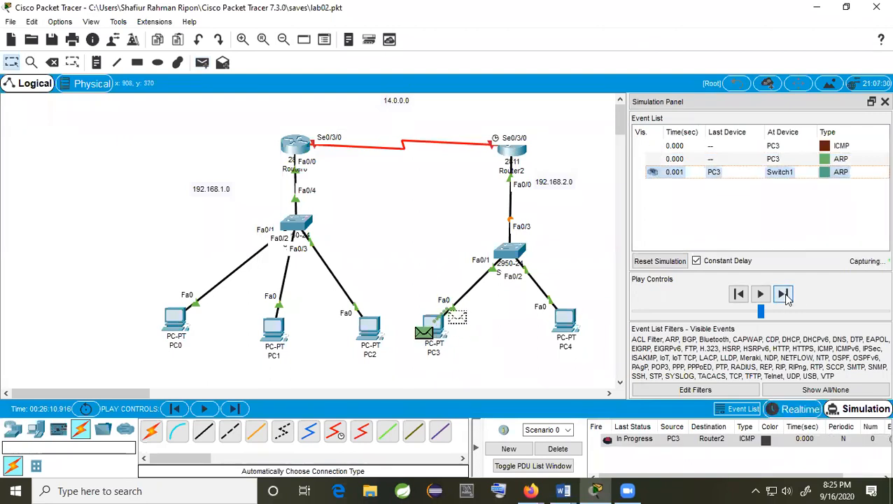
pyautogui.click(783, 294)
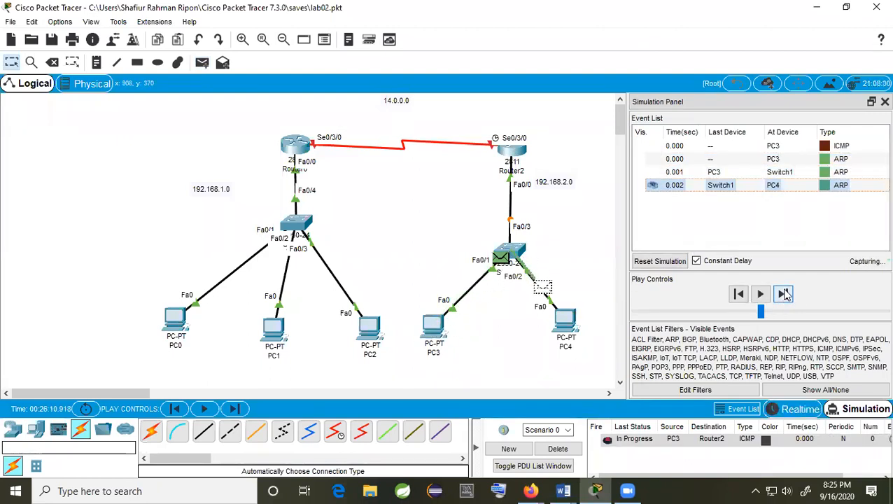
pyautogui.click(784, 295)
pyautogui.click(784, 296)
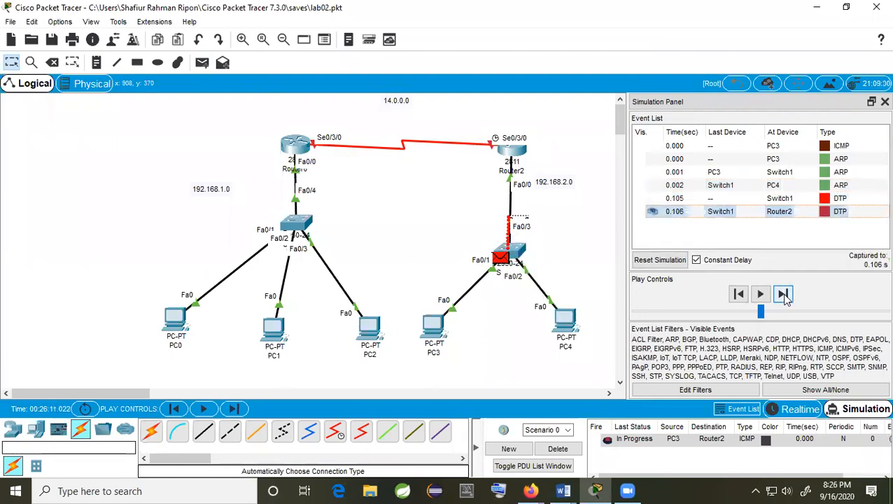
# Delete the current scenario, send a simple PDU from PC3 to Router2 and step through its ARP and ICMP events.
pyautogui.click(558, 449)
pyautogui.click(201, 62)
pyautogui.click(432, 323)
pyautogui.click(507, 148)
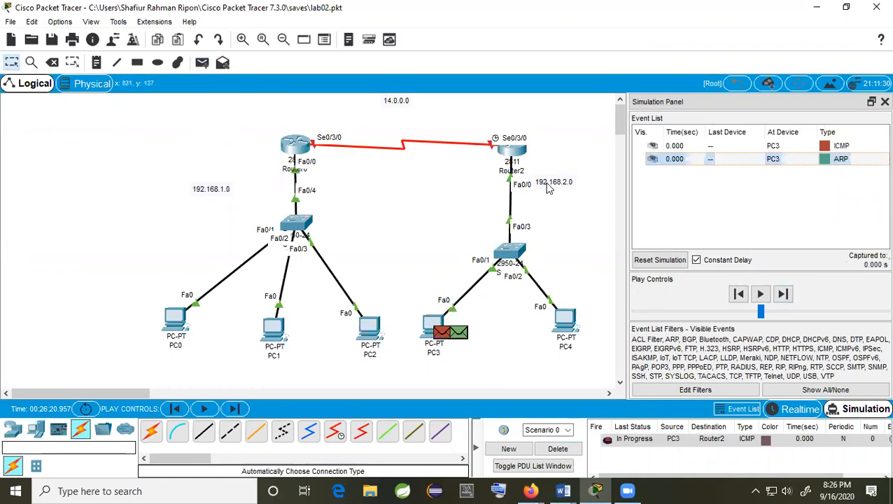
pyautogui.click(784, 294)
pyautogui.click(784, 295)
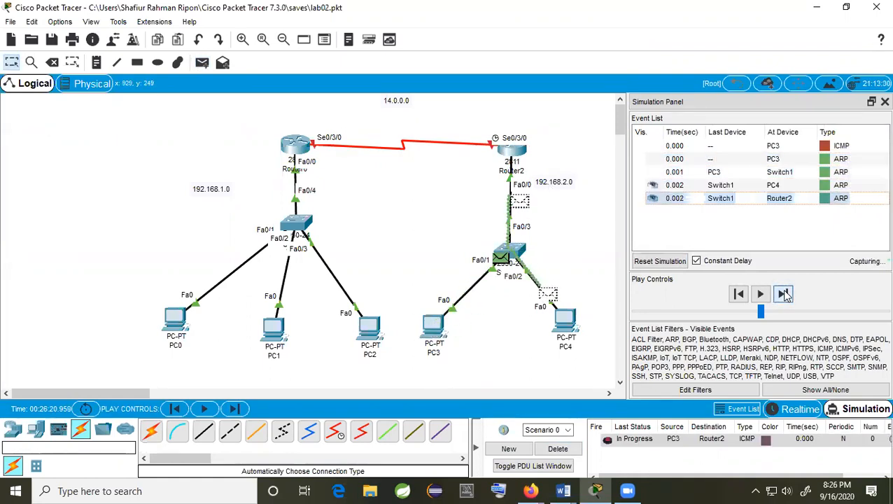
pyautogui.click(784, 295)
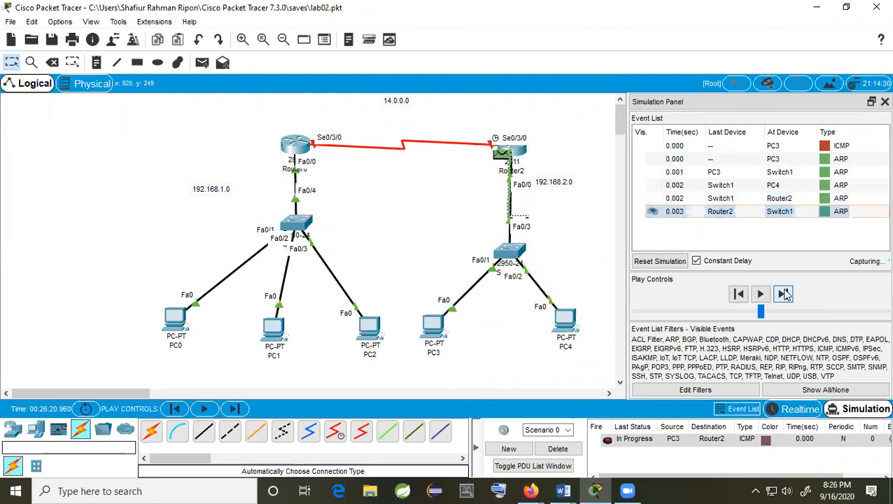
pyautogui.click(784, 294)
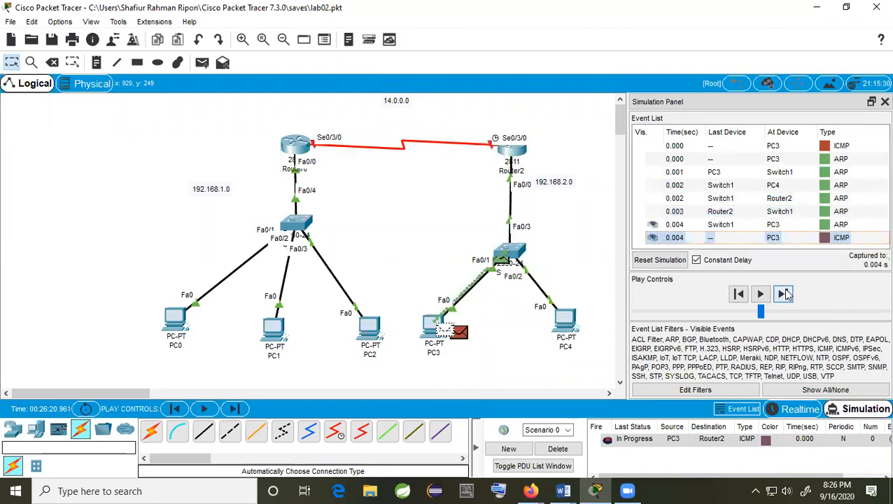
pyautogui.click(784, 295)
pyautogui.click(784, 295)
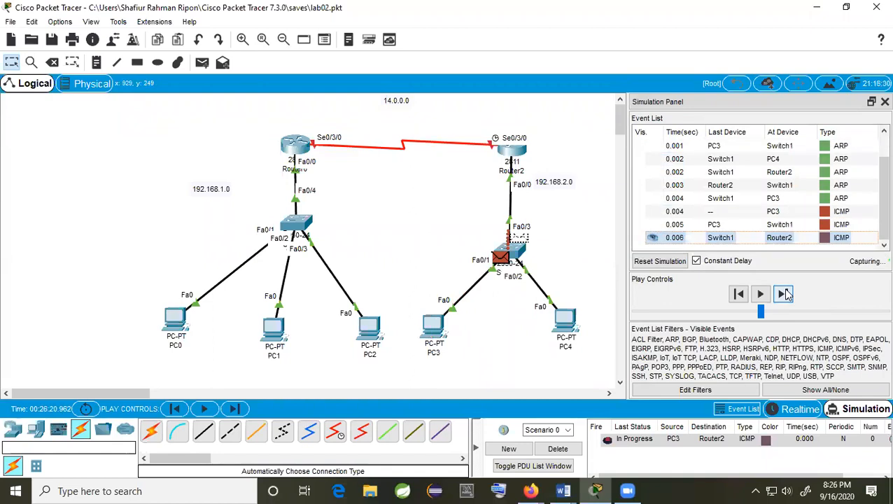
# Clear the scenario and resend a simple PDU from PC3 to Router2, capturing each event until the reply reaches PC3.
pyautogui.click(558, 449)
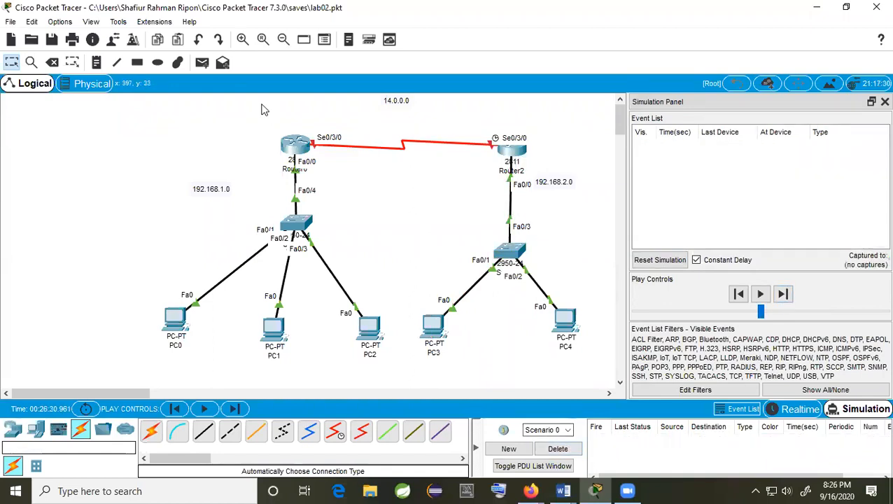
pyautogui.click(202, 63)
pyautogui.click(434, 324)
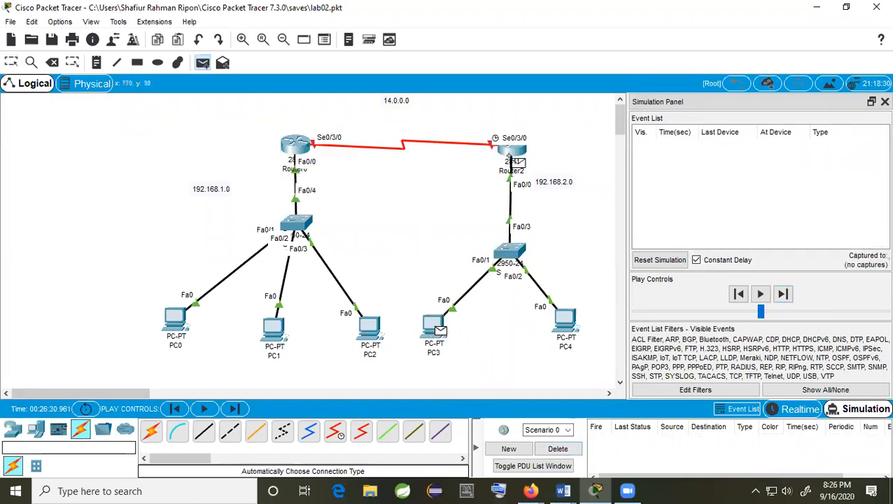
pyautogui.click(512, 150)
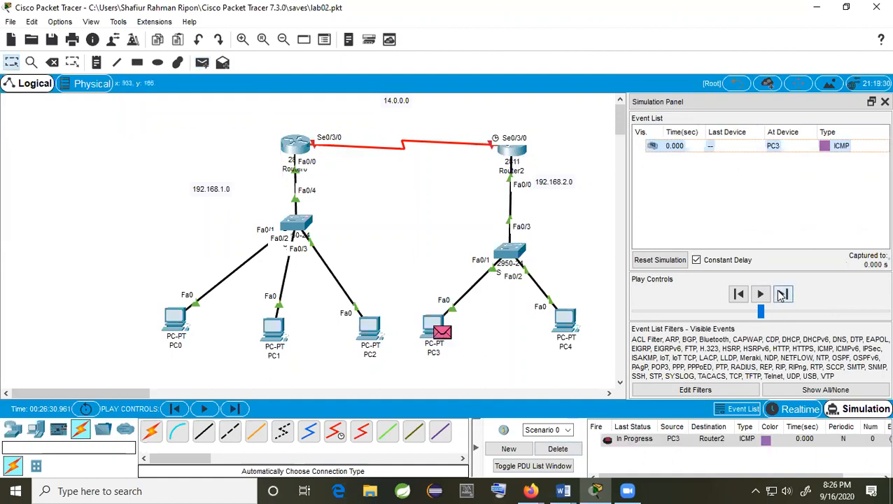
pyautogui.click(782, 294)
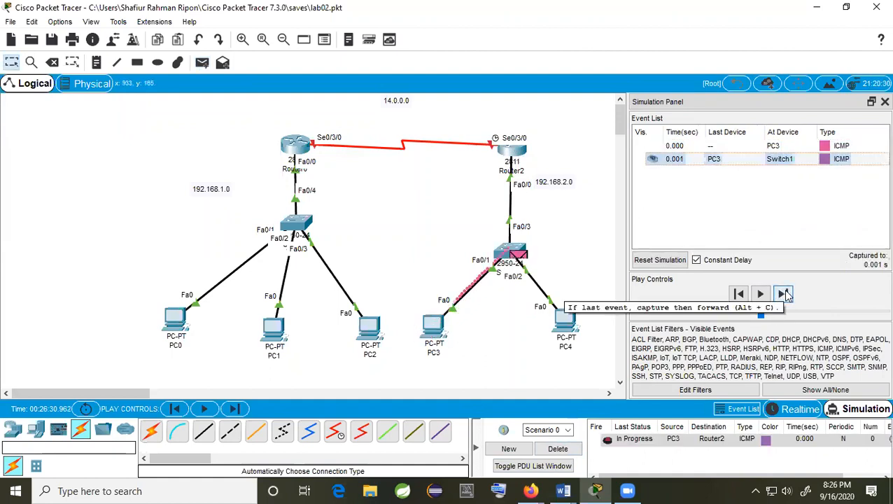
pyautogui.click(784, 294)
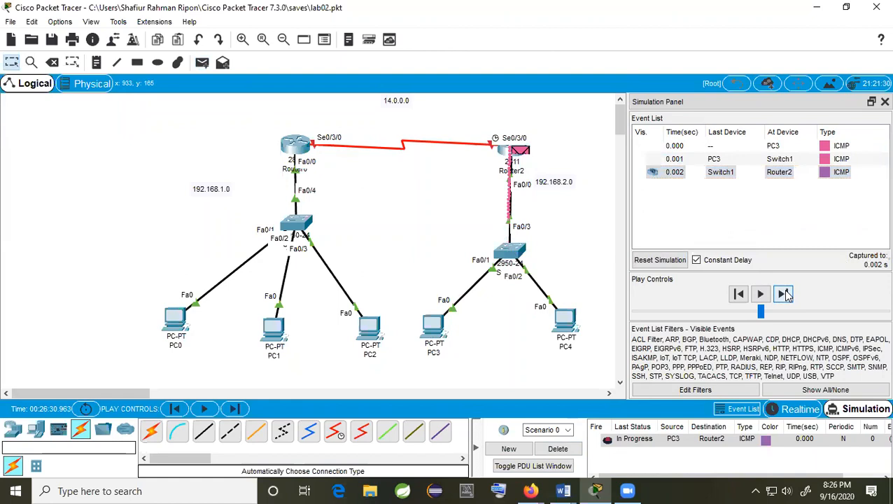
pyautogui.click(784, 294)
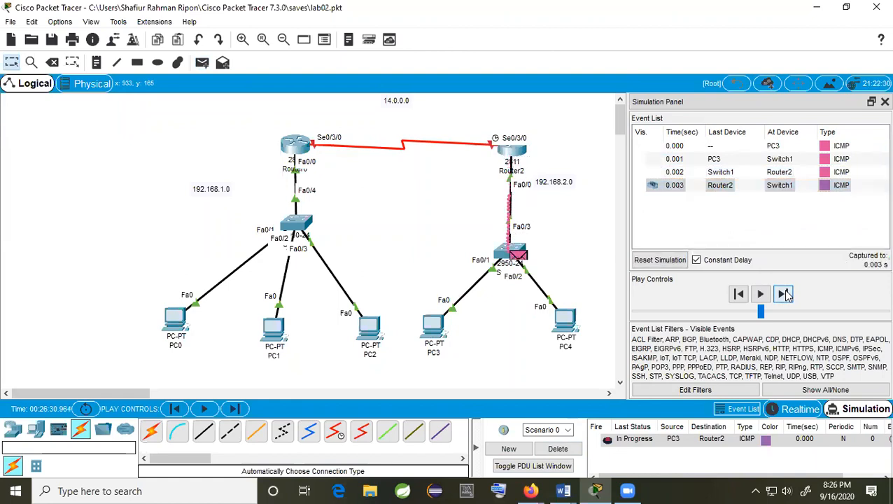
pyautogui.click(784, 294)
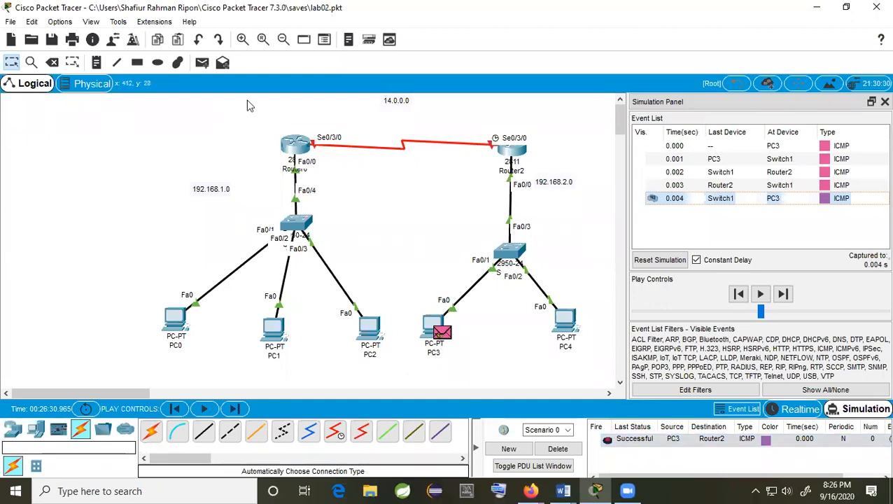
# Send a simple PDU from PC0 to PC4 and advance the simulation event by event up to Router0's reply at Switch0.
pyautogui.click(202, 63)
pyautogui.click(180, 322)
pyautogui.click(573, 322)
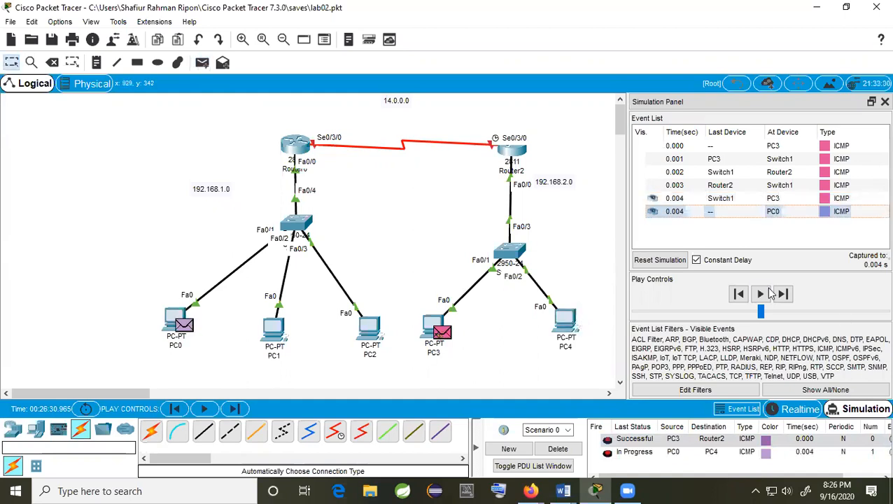
pyautogui.click(784, 295)
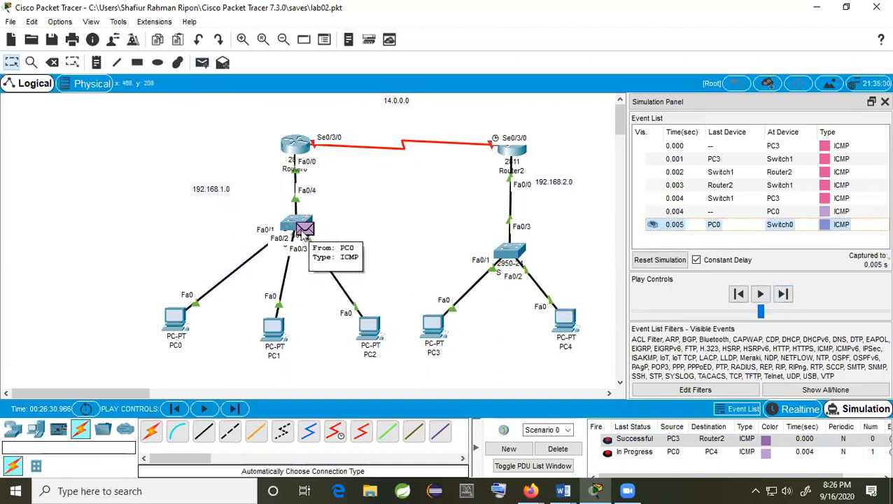
pyautogui.click(783, 295)
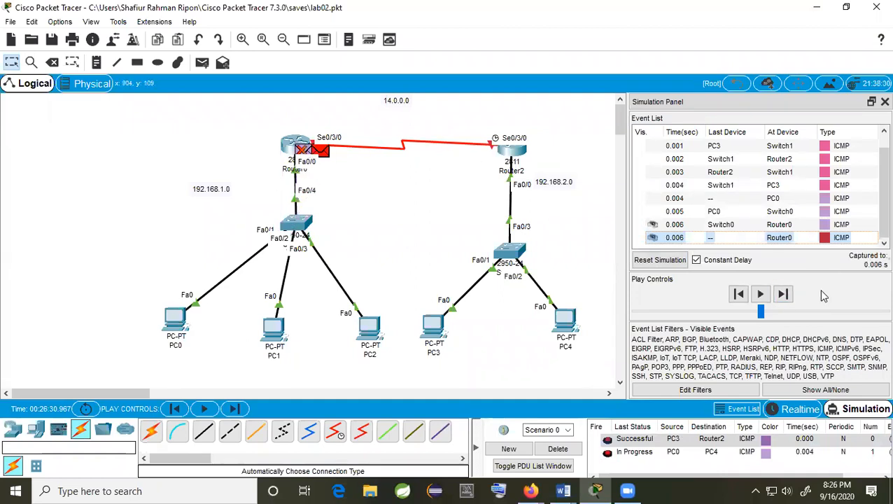
pyautogui.click(784, 294)
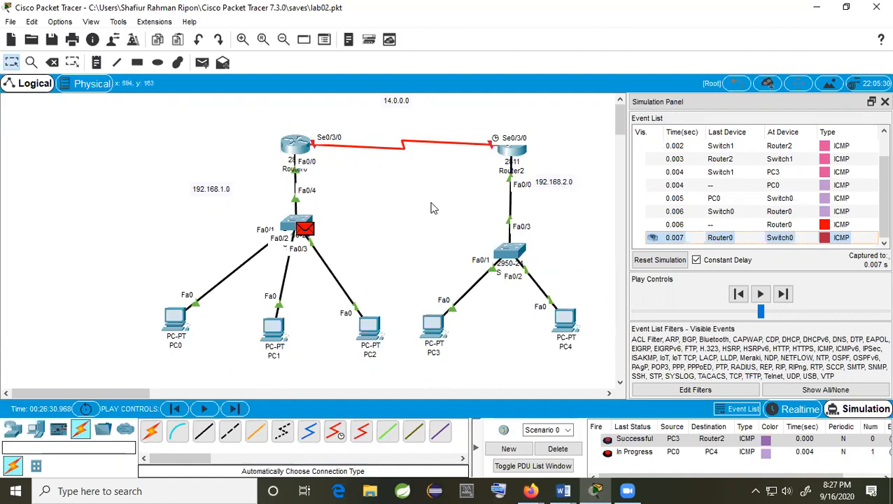
# Open Router0's command line, exit the FastEthernet0/0 configuration and enter interface configuration for se0/3/0.
pyautogui.click(299, 145)
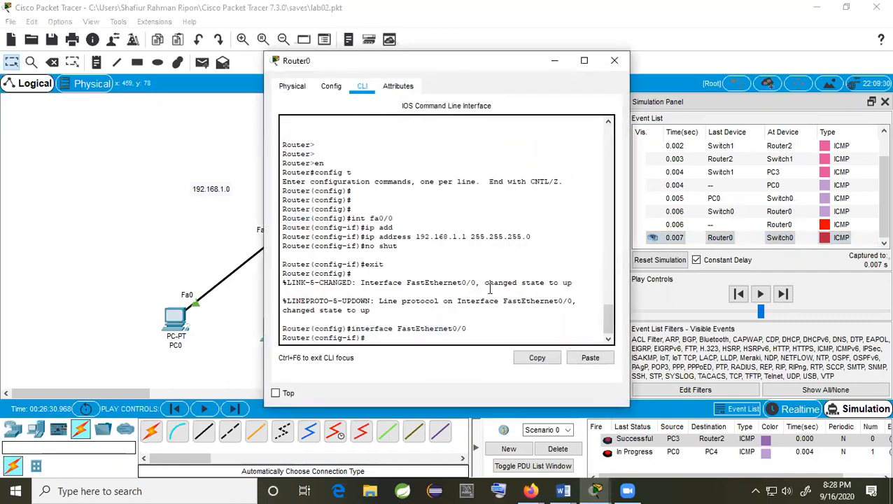
pyautogui.write('exit')
pyautogui.press('Return')
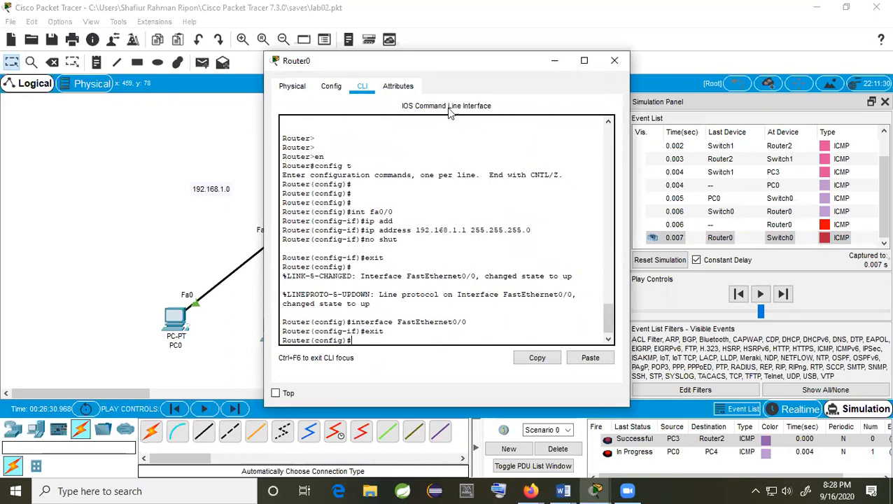
pyautogui.moveTo(485, 71); pyautogui.dragTo(715, 83)
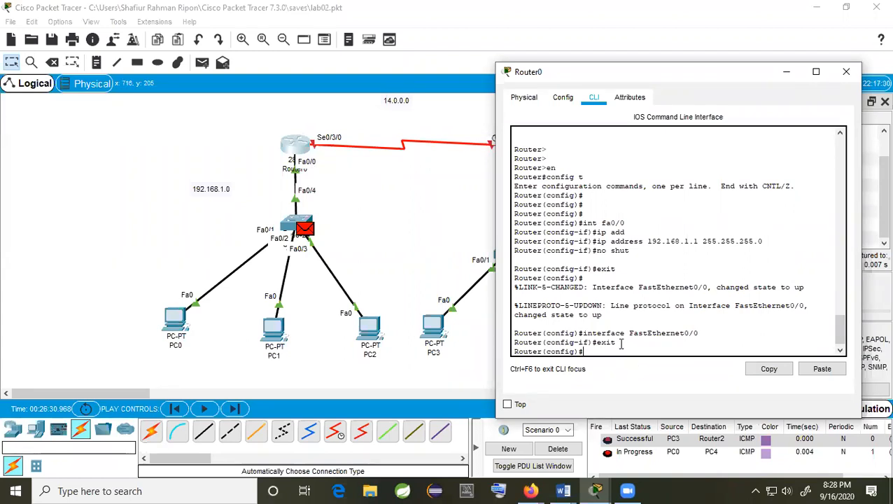
pyautogui.moveTo(584, 350); pyautogui.dragTo(515, 349)
pyautogui.click(585, 348)
pyautogui.moveTo(591, 348); pyautogui.dragTo(515, 348)
pyautogui.click(590, 349)
pyautogui.write('int se0/3/0')
pyautogui.press('Return')
pyautogui.moveTo(593, 352); pyautogui.dragTo(586, 351)
pyautogui.click(615, 351)
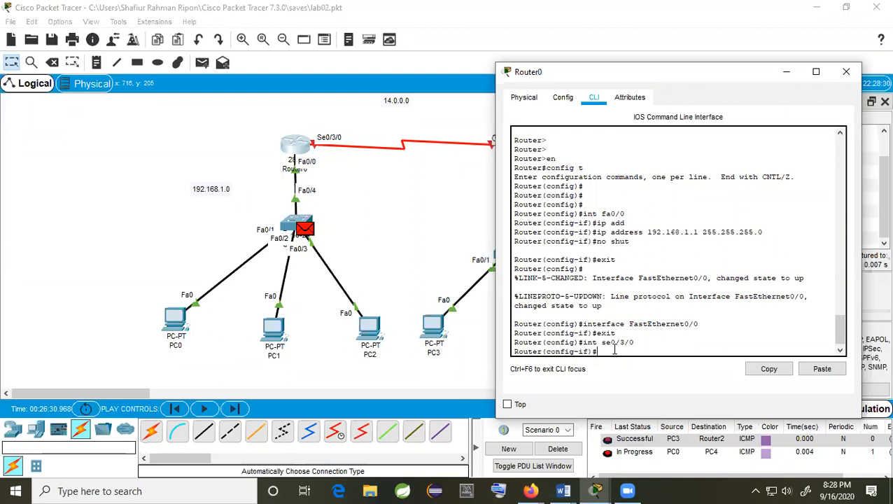
# Move the 14.0.0.0 label nearer the serial link and assign 14.0.0.1 with mask 255.0.0.0 to Router0's se0/3/0.
pyautogui.write('ip')
pyautogui.click(400, 103)
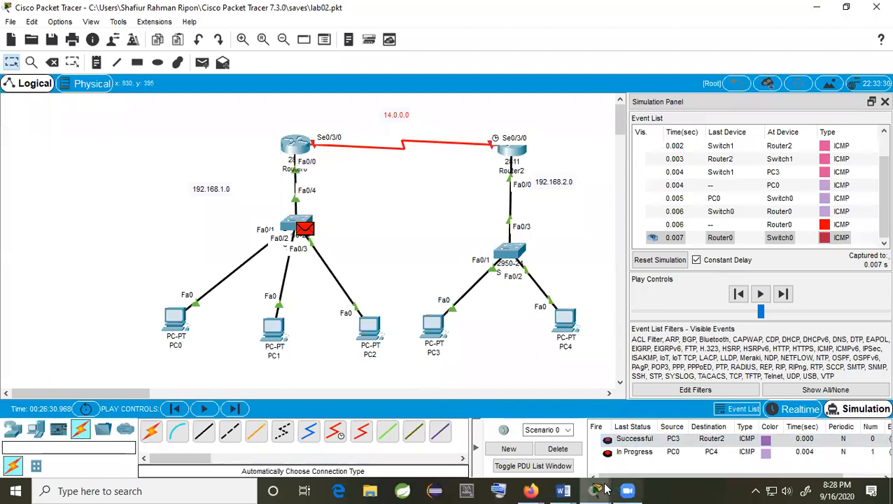
pyautogui.moveTo(596, 491)
pyautogui.click(658, 455)
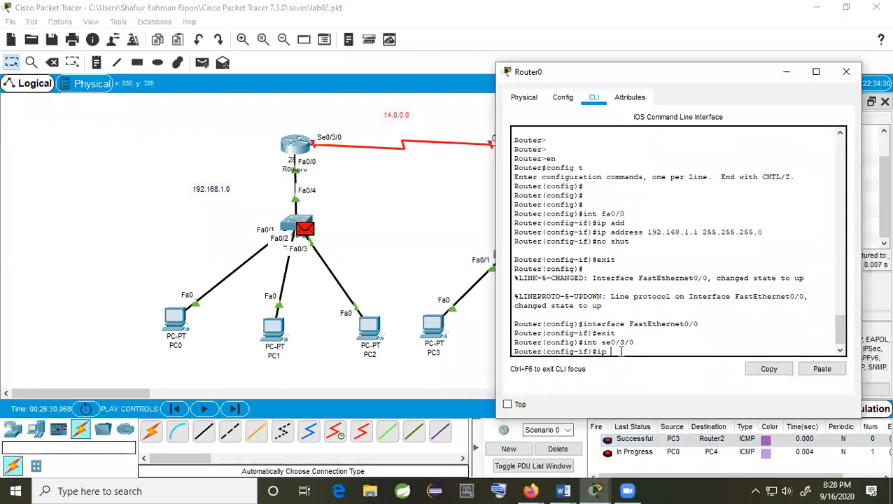
pyautogui.write('add 14.0.0.1 255.')
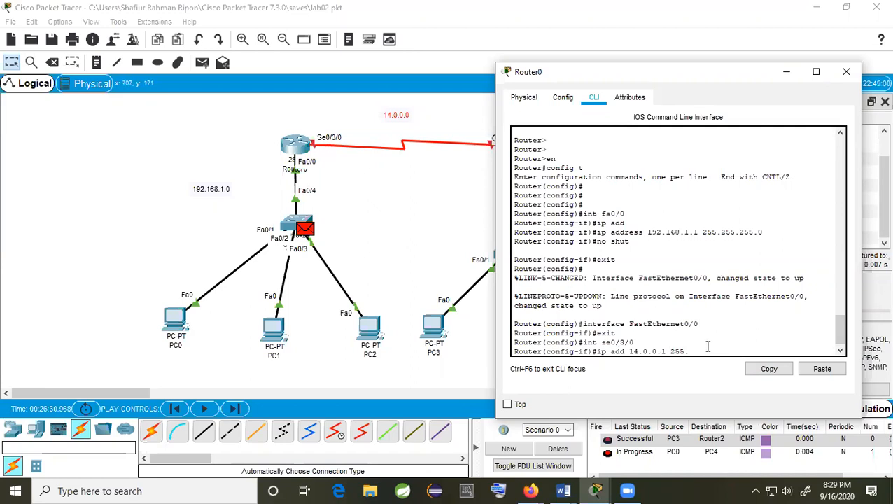
pyautogui.write('0.0.0')
pyautogui.press('Return')
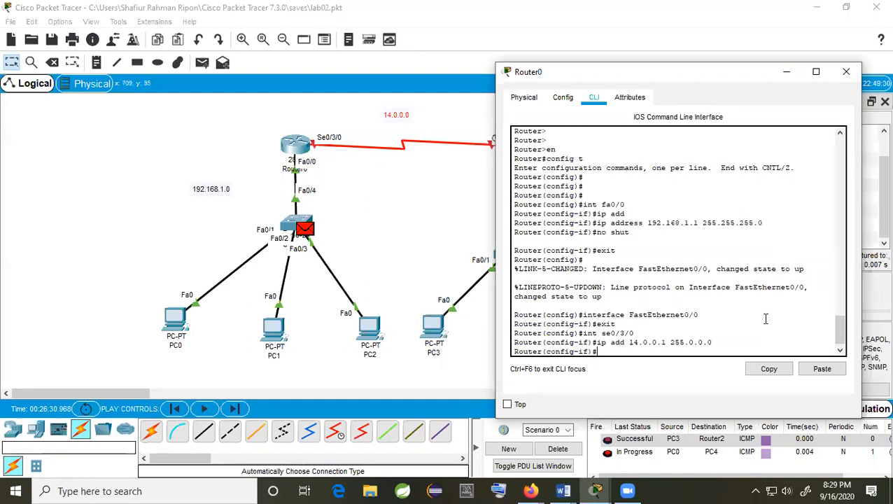
# Enable Router0's se0/3/0 with no shut, exit interface configuration and close the router window.
pyautogui.write('no shut')
pyautogui.press('Return')
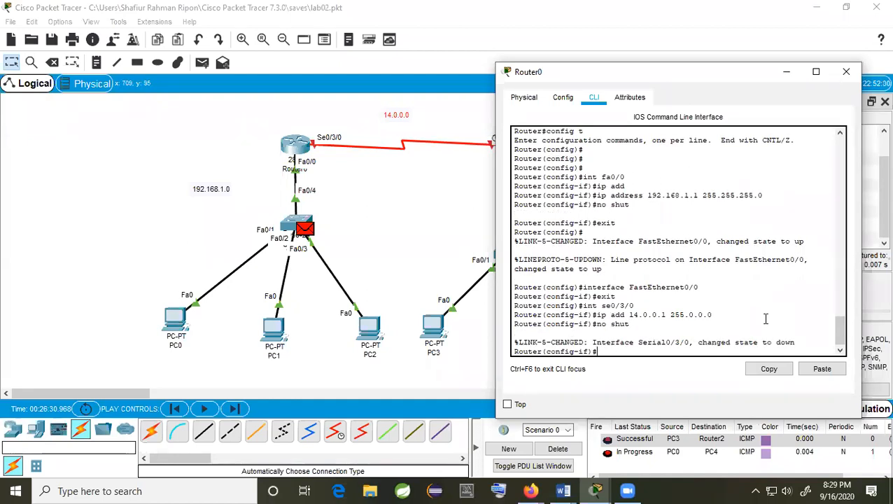
pyautogui.write('exit')
pyautogui.press('Return')
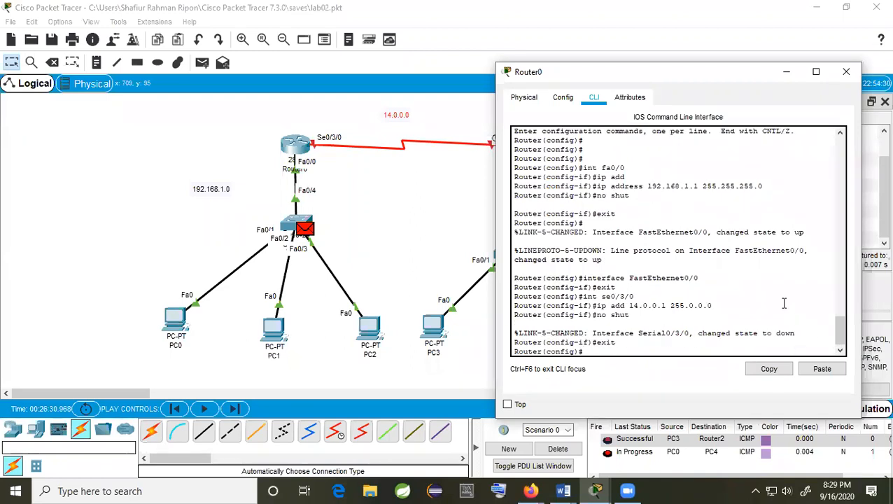
pyautogui.click(847, 71)
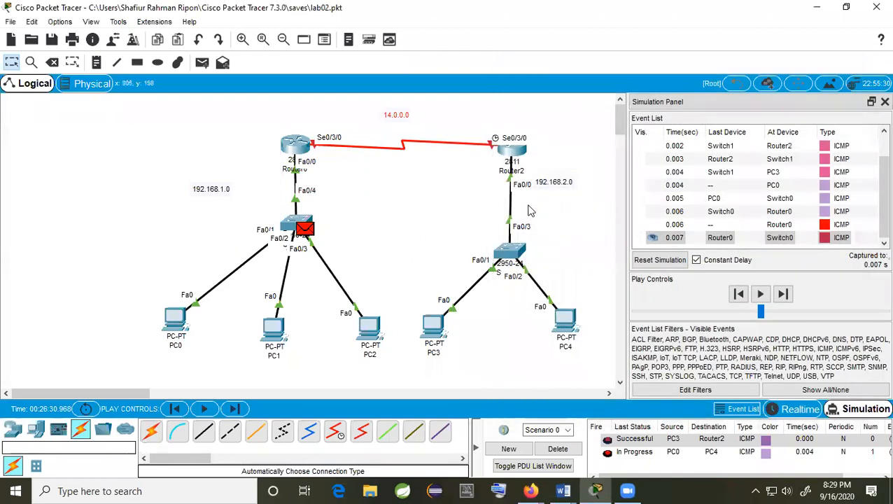
# Open Router2's command line, enter global configuration mode and start configuring interface se0/3/0.
pyautogui.click(519, 157)
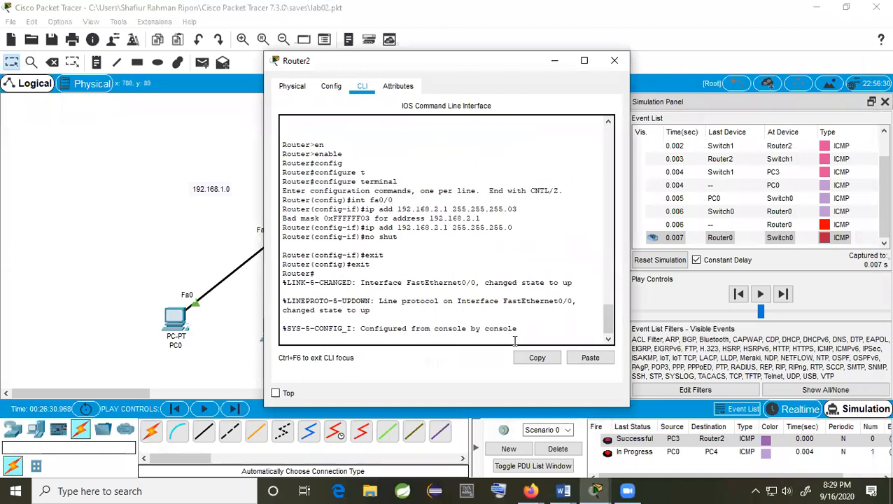
pyautogui.press('Return')
pyautogui.press('Return')
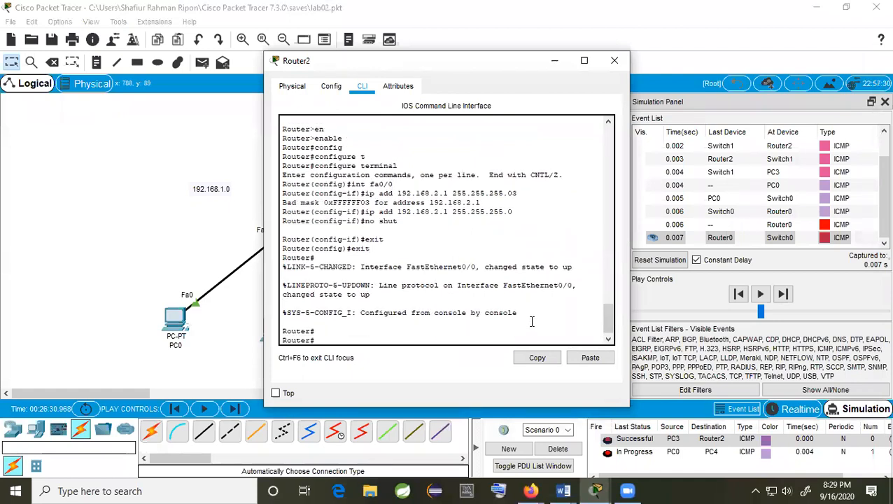
pyautogui.press('Return')
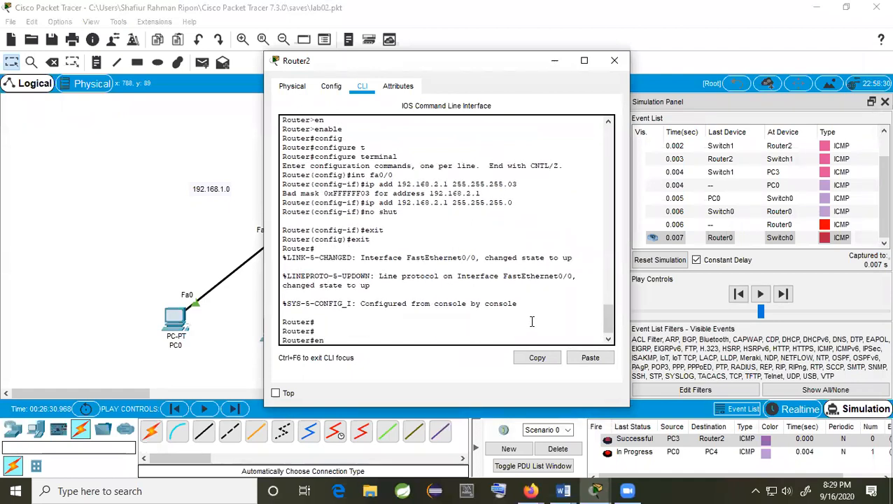
pyautogui.press('Return')
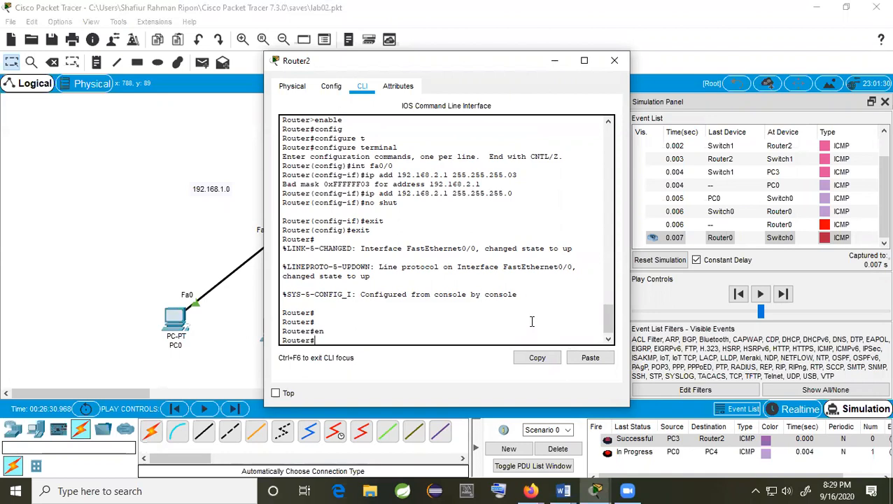
pyautogui.write('config t')
pyautogui.press('Return')
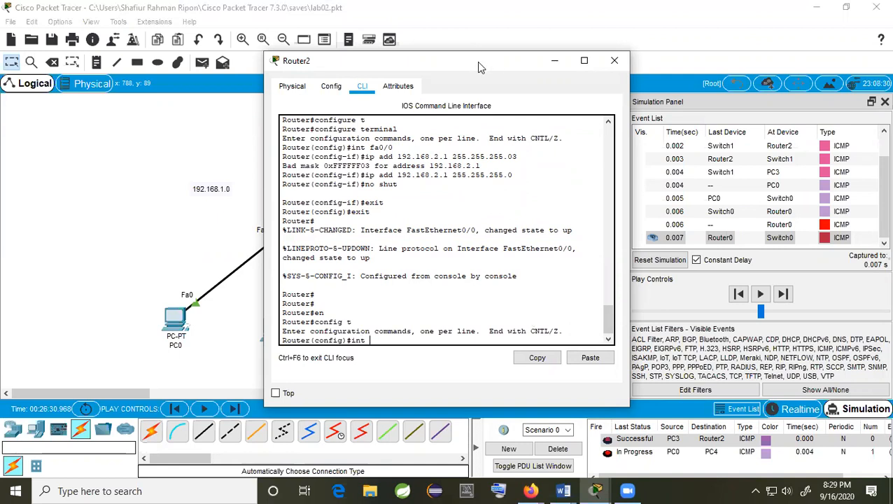
pyautogui.moveTo(477, 62); pyautogui.dragTo(228, 84)
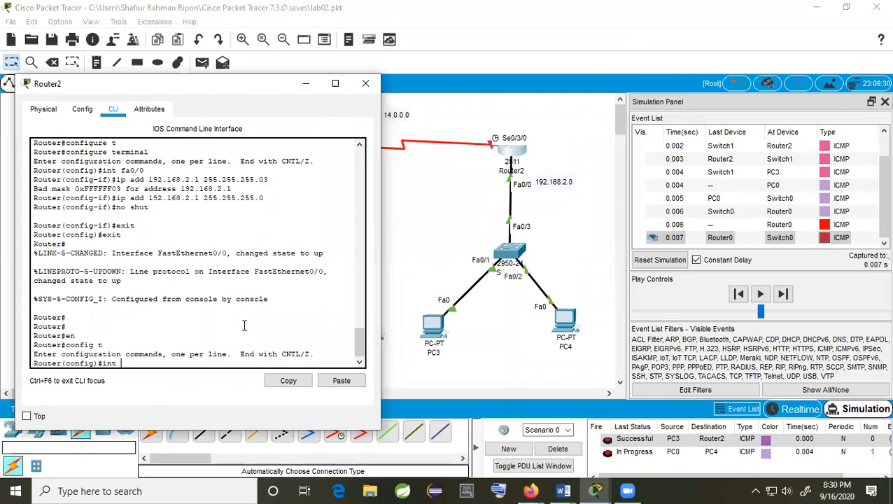
pyautogui.write('se0/3/0')
pyautogui.press('Return')
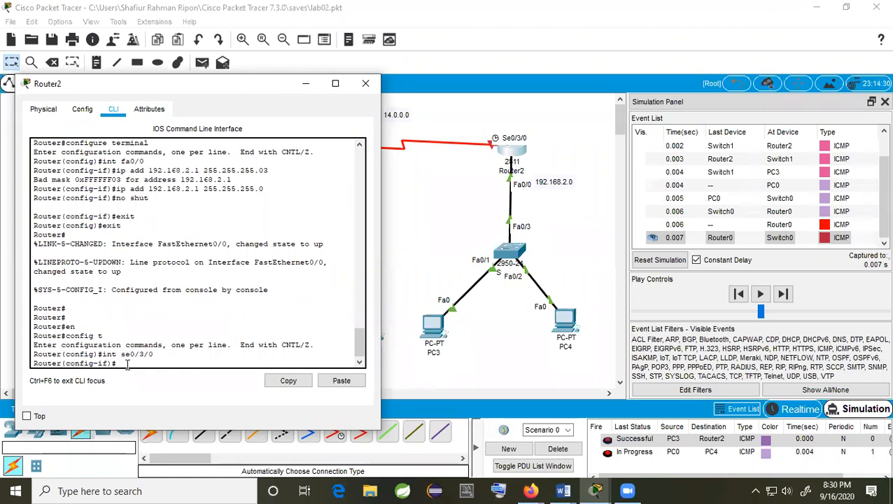
# Assign 14.0.0.2 with mask 255.0.0.0 to Router2's se0/3/0, moving the router window aside to see the topology.
pyautogui.write('ip add 14.0.0.2')
pyautogui.moveTo(266, 86); pyautogui.dragTo(393, 123)
pyautogui.write('255.0.0.0')
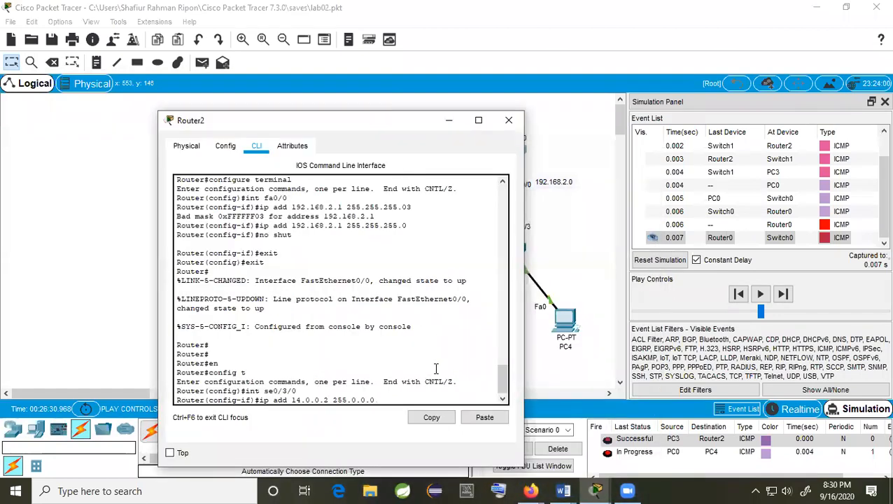
pyautogui.press('Return')
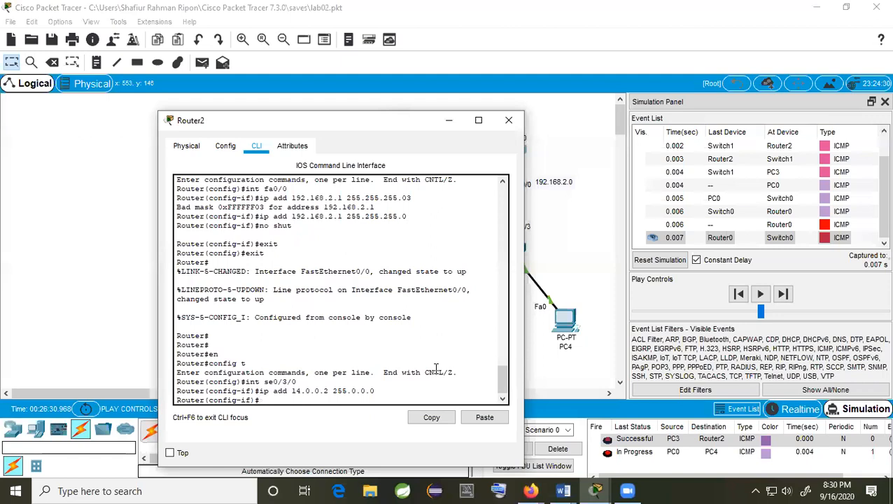
# Enable Router2's se0/3/0 with no shut, exit interface configuration and close the router window.
pyautogui.write('no shut')
pyautogui.press('Return')
pyautogui.write('exit')
pyautogui.press('Return')
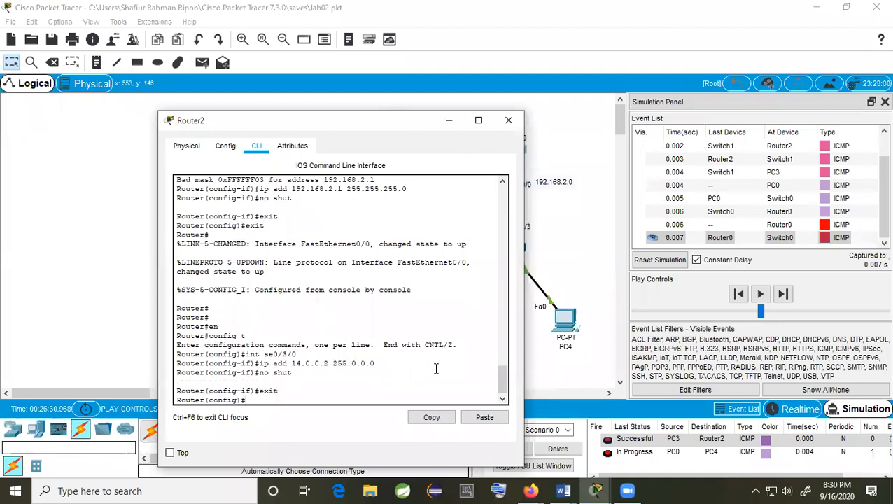
pyautogui.click(508, 121)
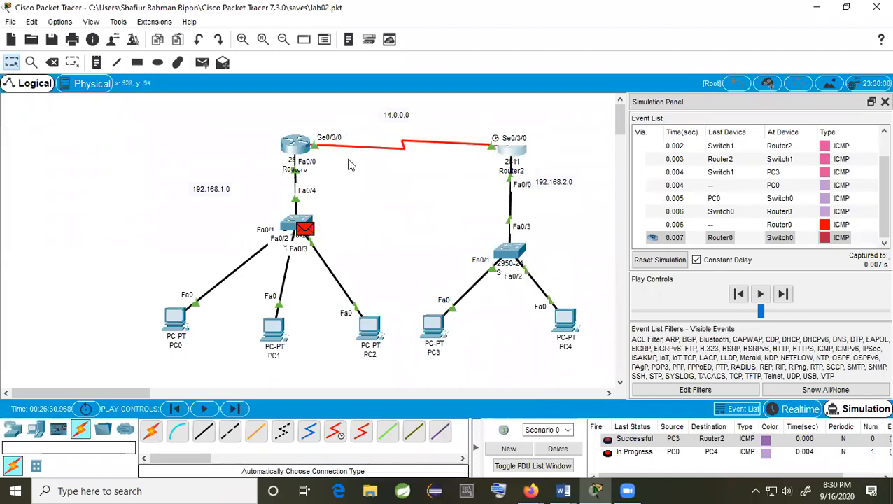
# Delete the current scenario's PDUs and add a simple PDU from PC0 to PC3.
pyautogui.click(558, 449)
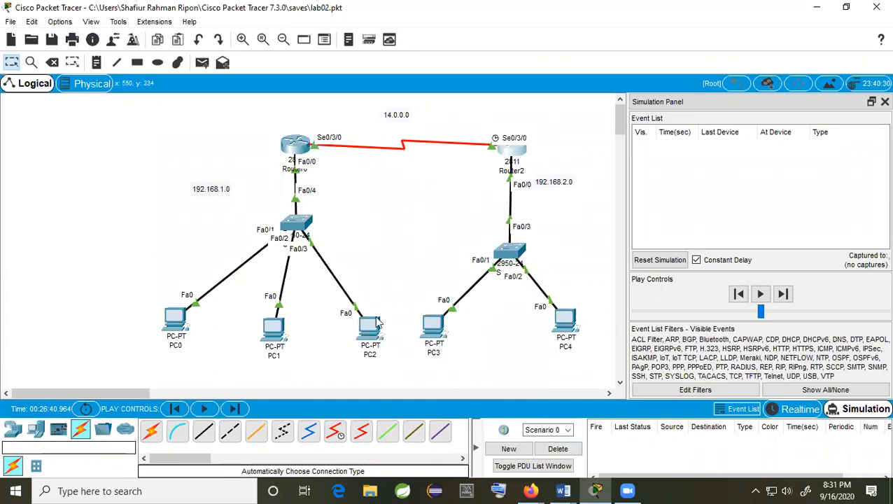
pyautogui.click(202, 62)
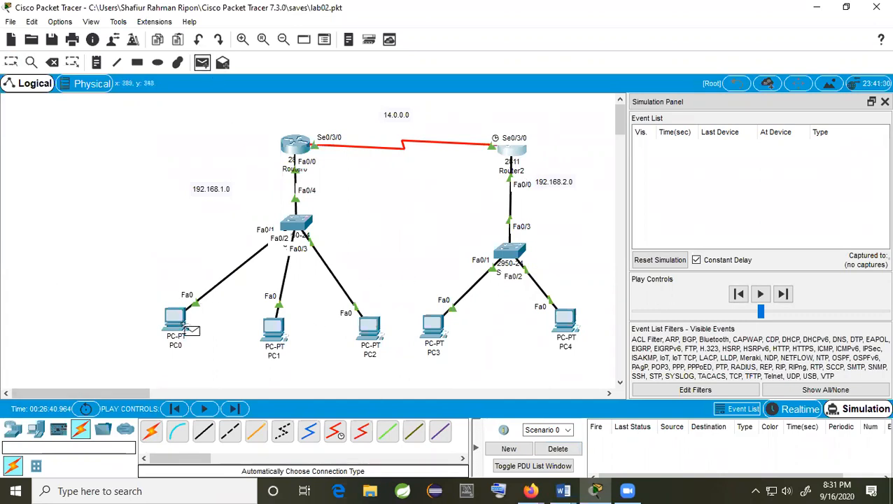
pyautogui.click(176, 319)
pyautogui.click(433, 326)
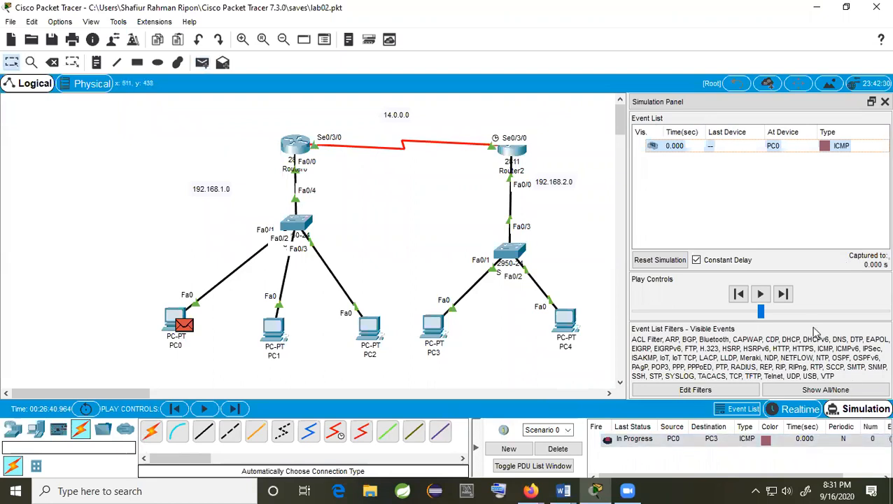
# Advance the simulation event by event to trace the PDU from PC0 through Switch0 and Router0.
pyautogui.click(785, 294)
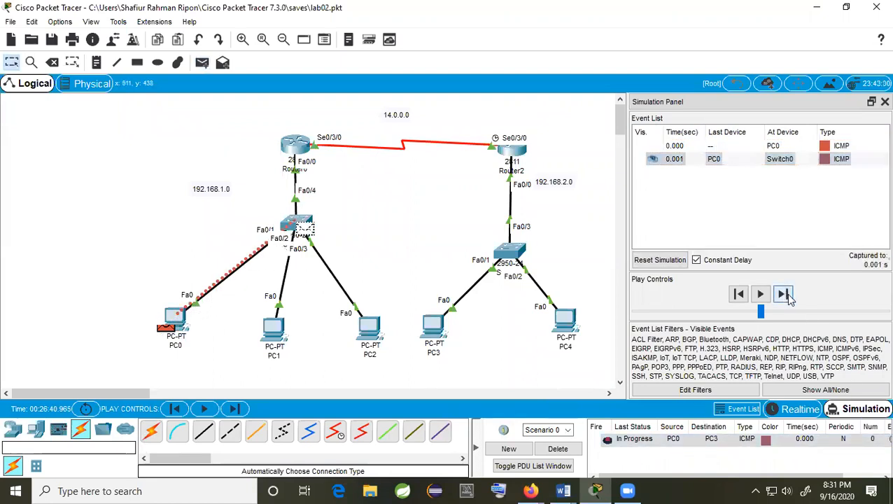
pyautogui.click(788, 296)
pyautogui.click(784, 295)
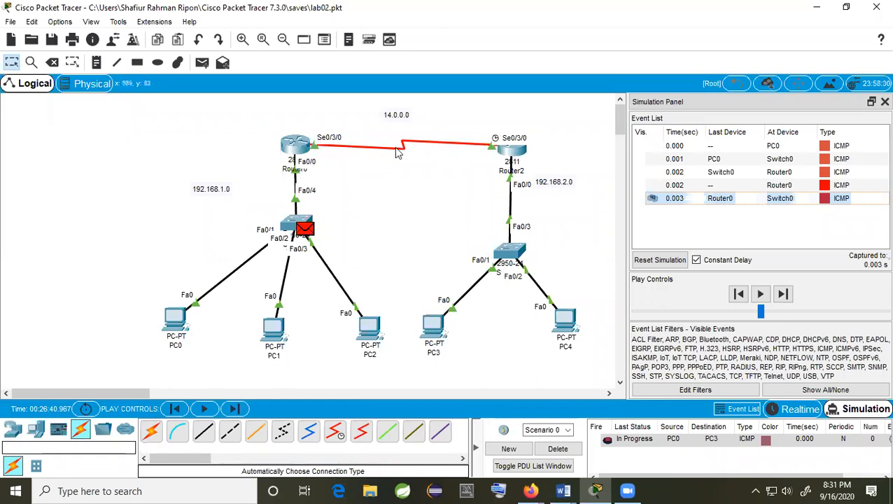
# Switch to the Lab 02 document in Word and examine the ip route command line, highlighting its mode, keyword and netAddress.
pyautogui.moveTo(303, 238)
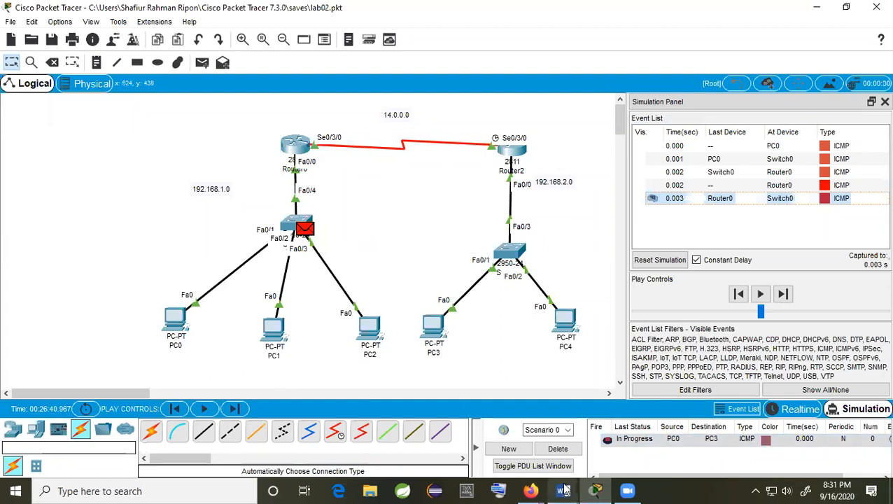
pyautogui.moveTo(565, 490)
pyautogui.click(627, 437)
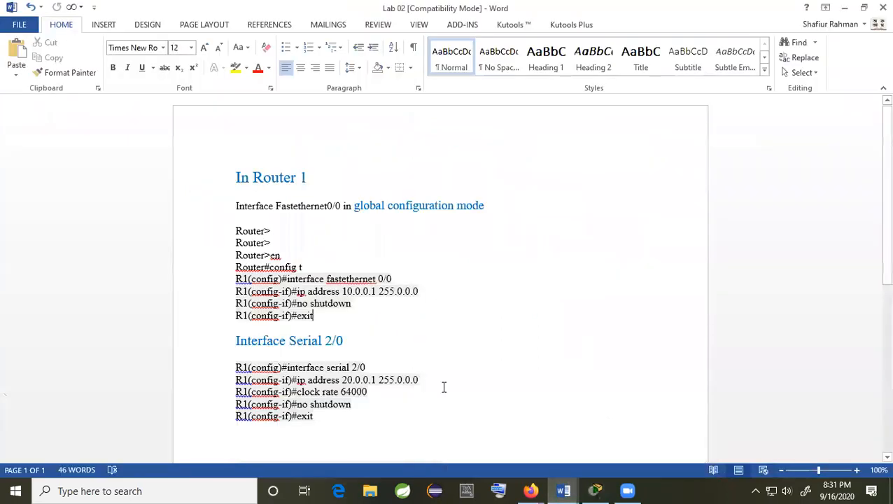
pyautogui.scroll(-3, 439, 386)
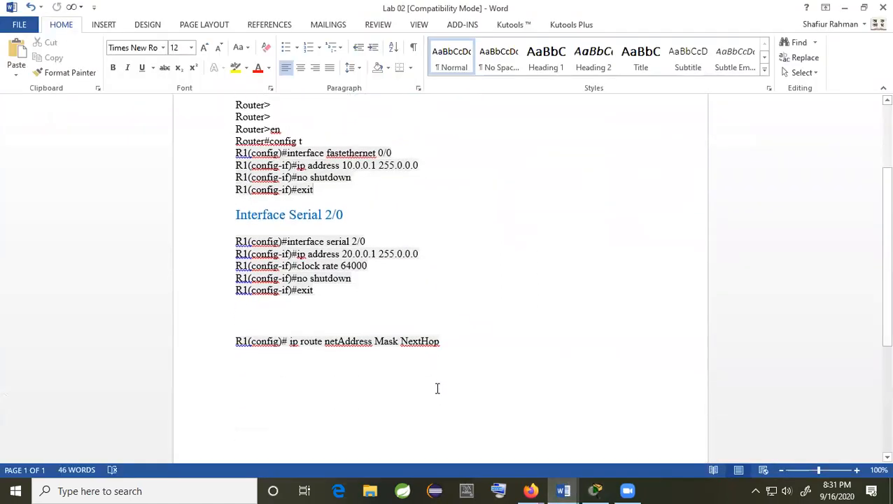
pyautogui.click(293, 359)
pyautogui.doubleClick(280, 341)
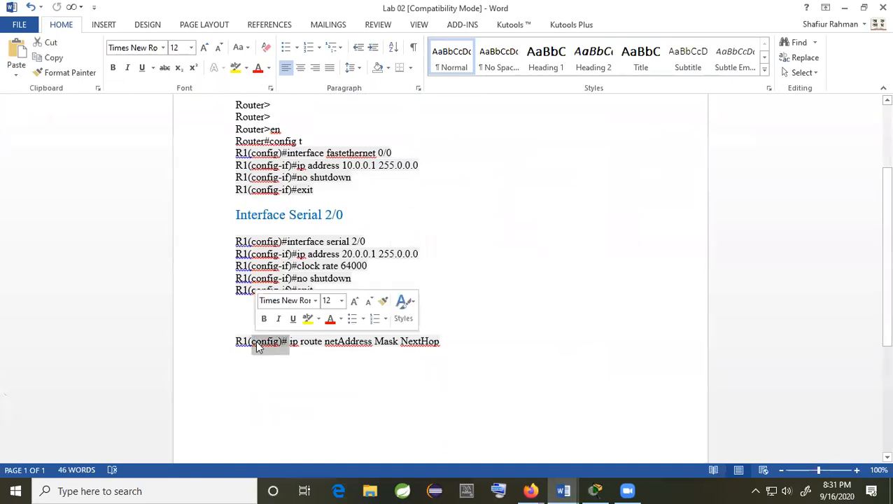
pyautogui.click(295, 348)
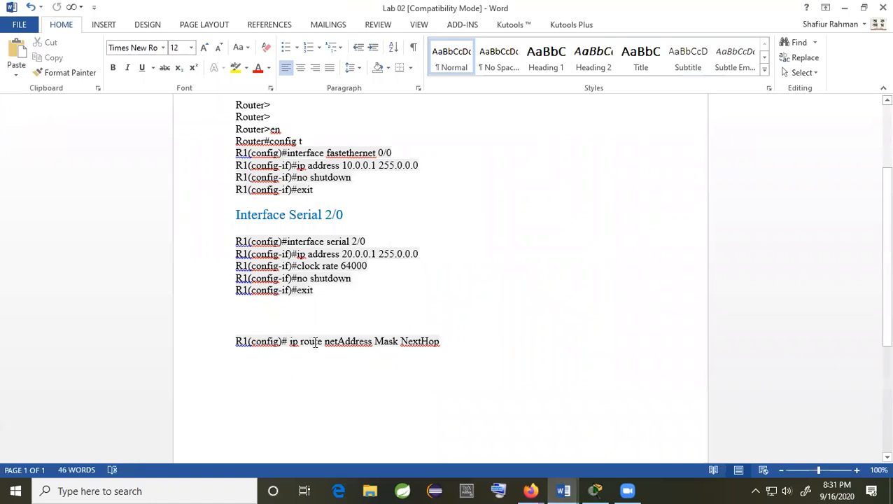
pyautogui.moveTo(322, 341); pyautogui.dragTo(303, 341)
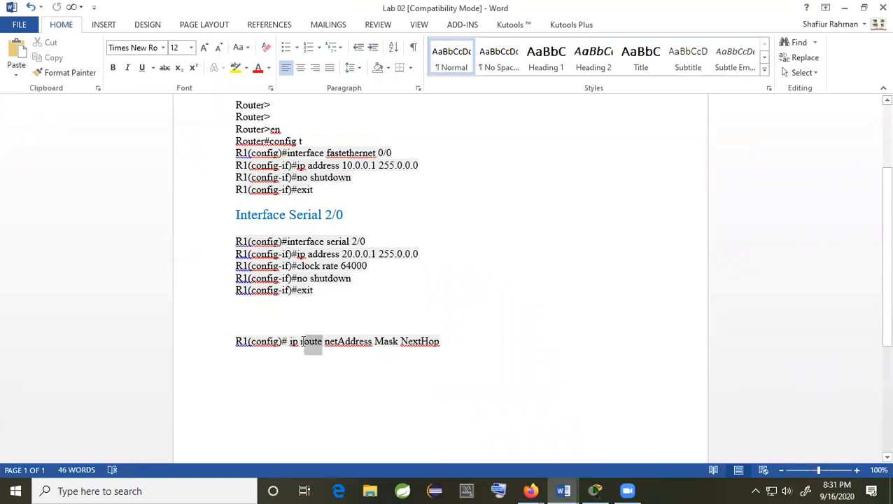
pyautogui.moveTo(375, 341); pyautogui.dragTo(331, 341)
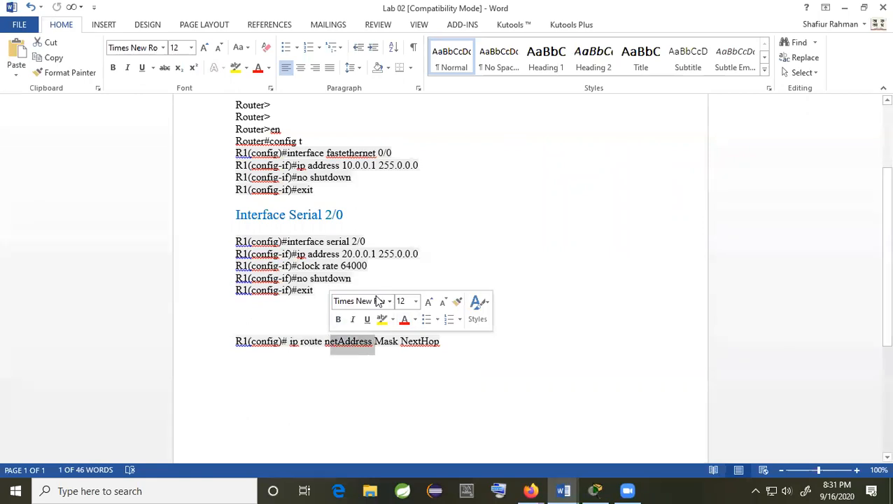
pyautogui.click(349, 342)
# Check the topology in Packet Tracer against the Lab 02 document's netAddress, Mask and NextHop parameters of ip route.
pyautogui.click(595, 490)
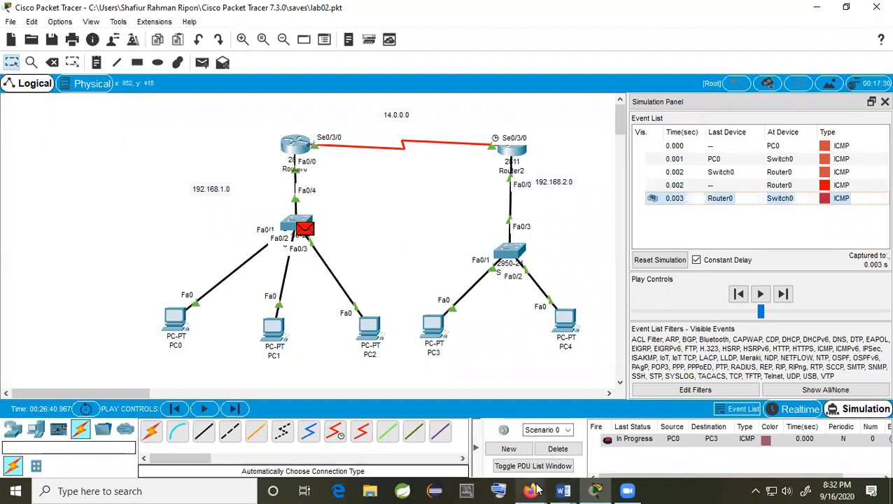
pyautogui.click(563, 490)
pyautogui.click(643, 443)
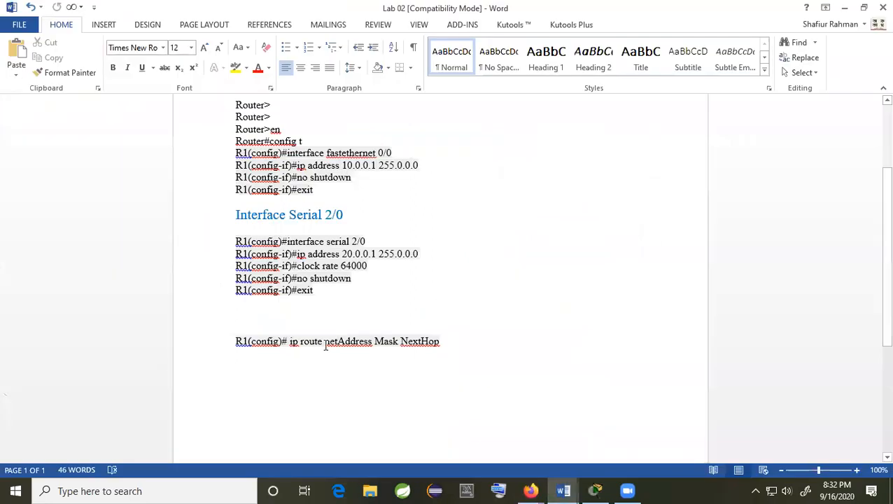
pyautogui.moveTo(326, 342); pyautogui.dragTo(374, 342)
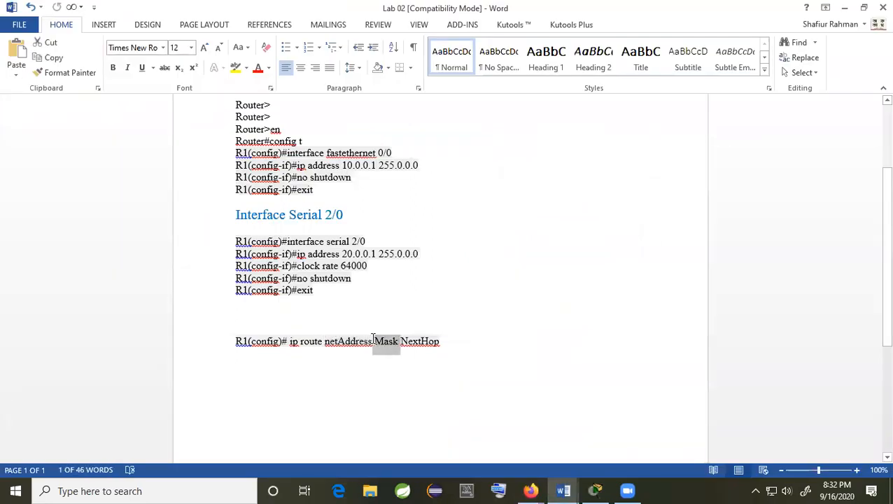
pyautogui.moveTo(440, 342); pyautogui.dragTo(400, 343)
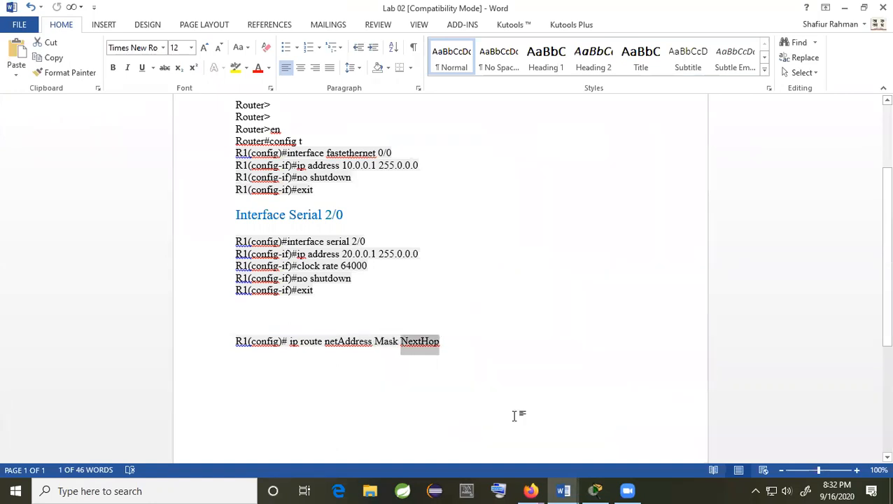
# Switch to Packet Tracer and place a 14.0.0.1 note beside Router0's Se0/3/0 end of the serial link.
pyautogui.click(595, 491)
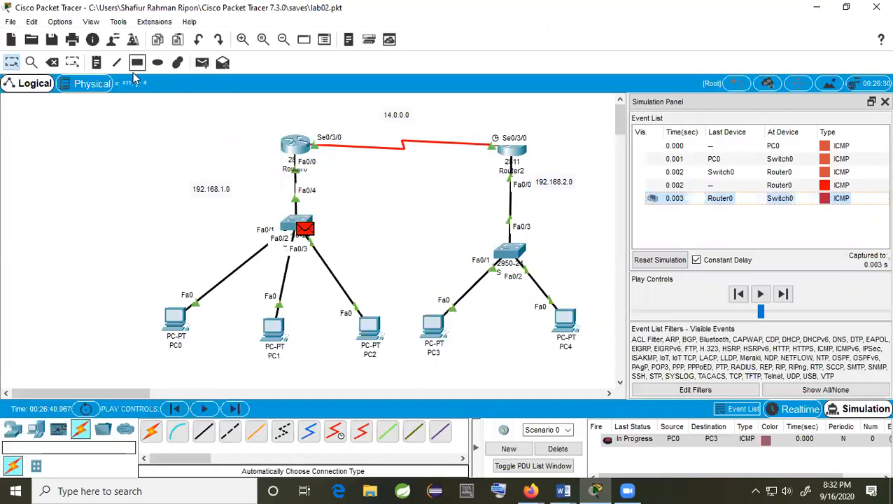
pyautogui.click(97, 62)
pyautogui.click(322, 117)
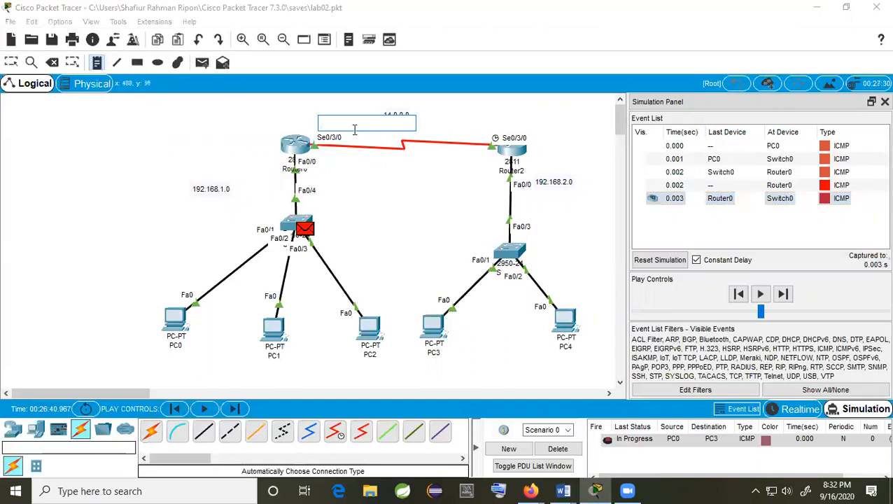
pyautogui.write('14.0.0.1')
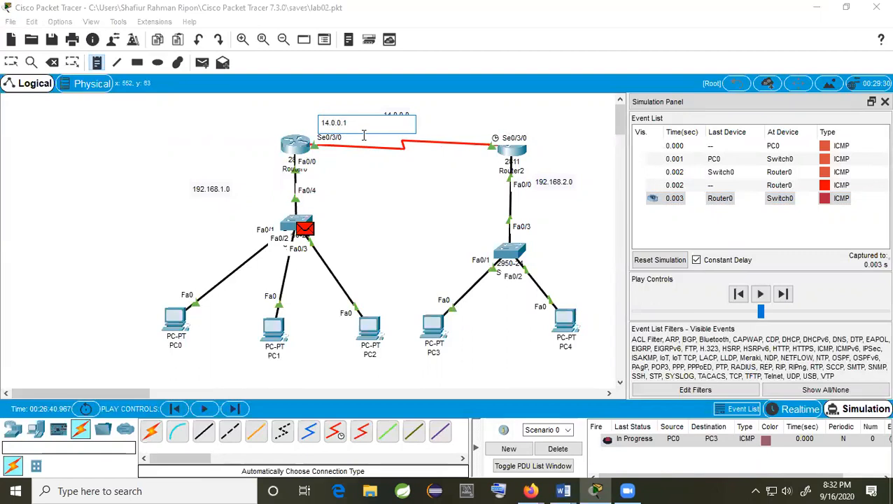
# Place a 14.0.0.2 note beside Router2's Se0/3/0 end of the serial link.
pyautogui.click(98, 65)
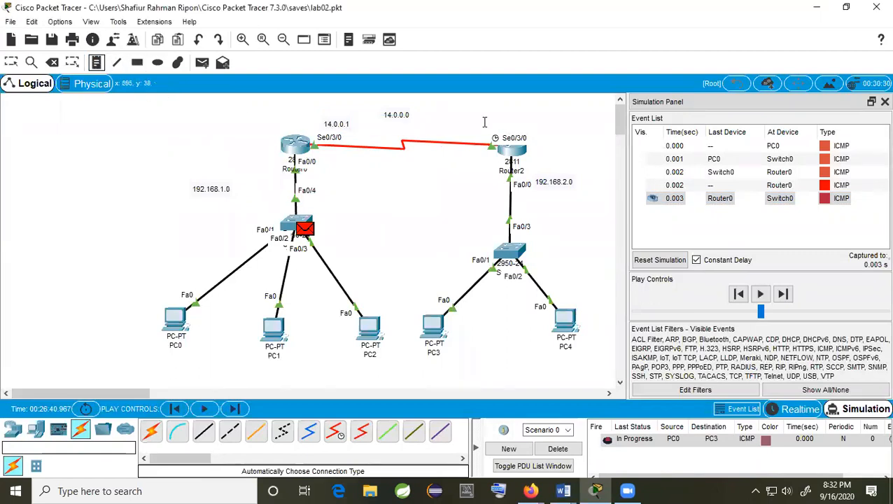
pyautogui.click(454, 131)
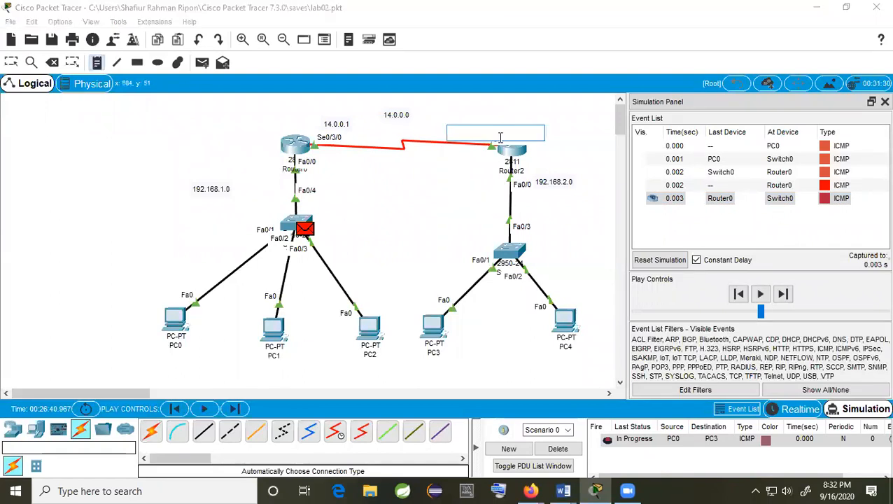
pyautogui.write('14.0.0.2')
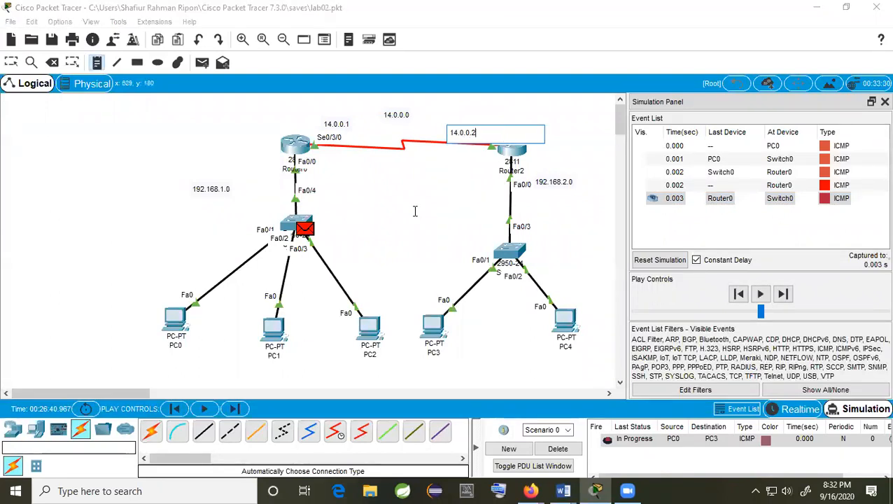
pyautogui.click(415, 211)
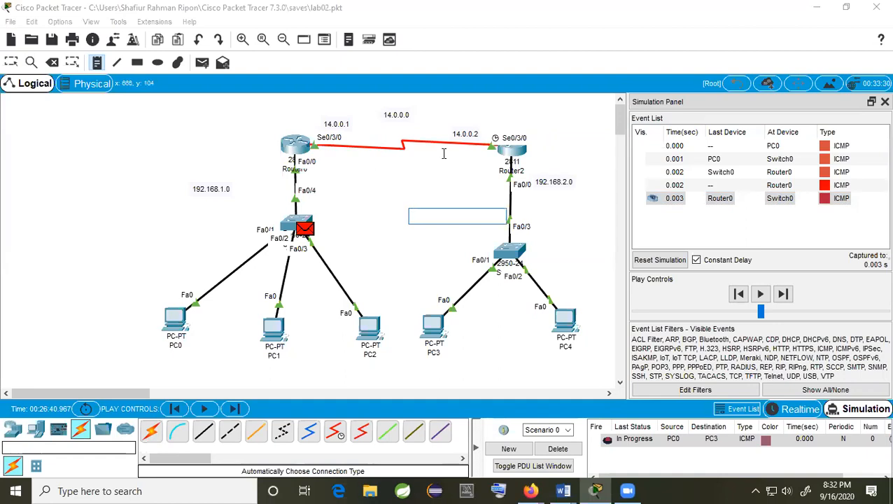
# Return to the selection tool and nudge the 14.0.0.2 and 14.0.0.1 notes closer to their serial interfaces.
pyautogui.click(7, 63)
pyautogui.moveTo(465, 133); pyautogui.dragTo(475, 131)
pyautogui.moveTo(329, 125); pyautogui.dragTo(332, 126)
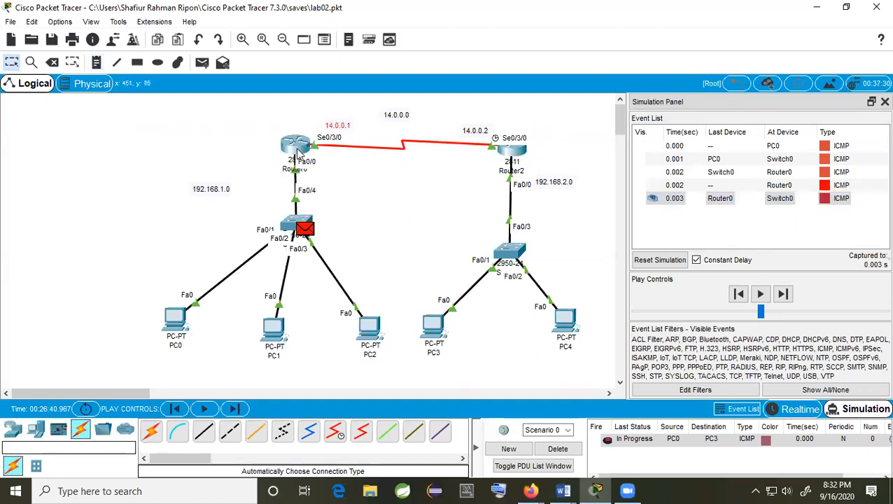
# Delete the scenario's PC0-to-PC3 PDU, open Router0's command line and begin an ip route command in global configuration mode.
pyautogui.click(558, 448)
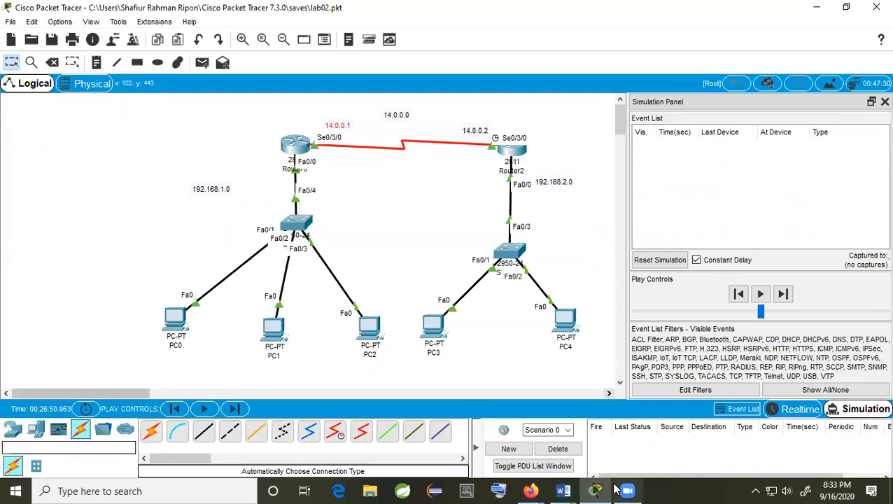
pyautogui.click(294, 146)
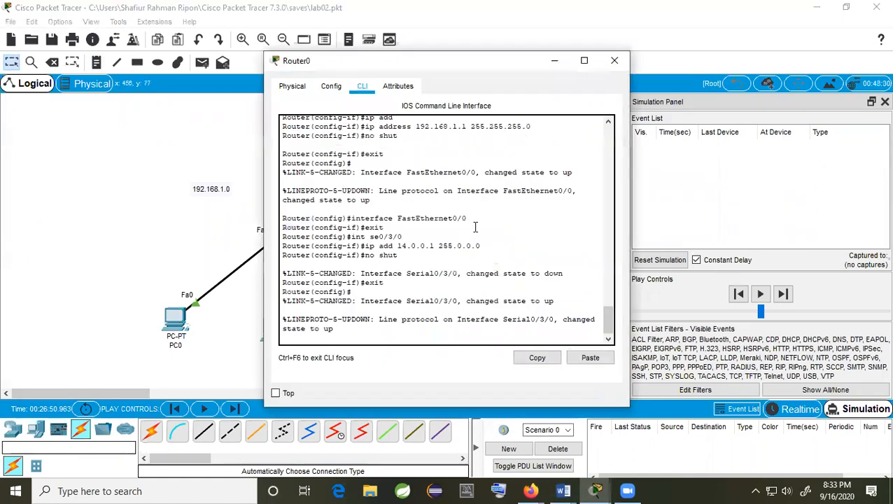
pyautogui.moveTo(428, 69); pyautogui.dragTo(293, 221)
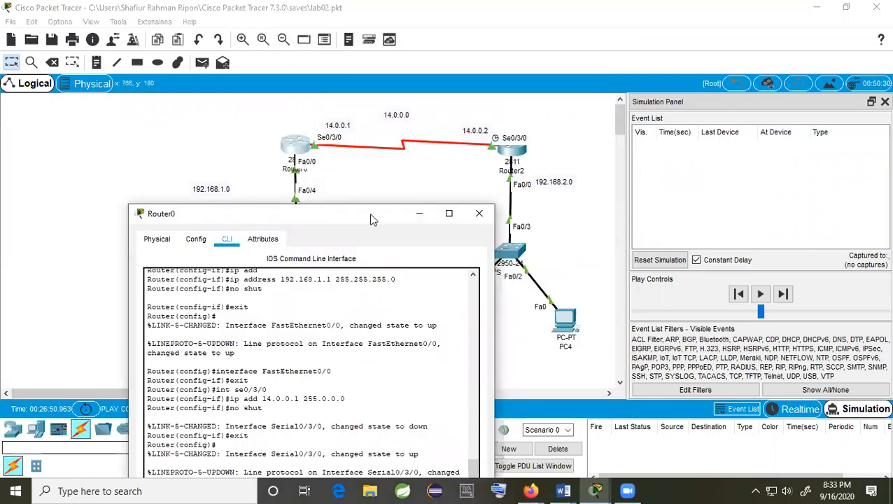
pyautogui.moveTo(375, 221); pyautogui.dragTo(408, 106)
pyautogui.press('Return')
pyautogui.press('Return')
pyautogui.press('Return')
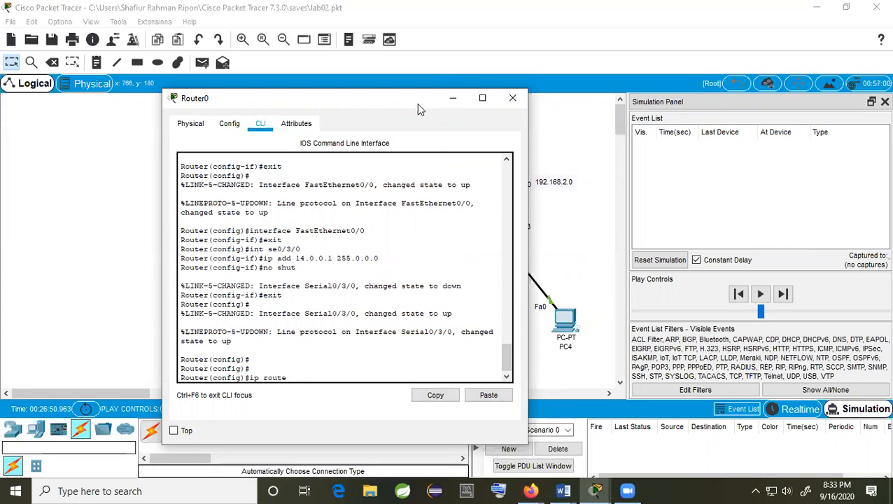
# Check the ip route syntax in the Word lab document, then enter 192.168.2.0 as the destination network in Router0's ip route command.
pyautogui.moveTo(417, 109); pyautogui.dragTo(300, 126)
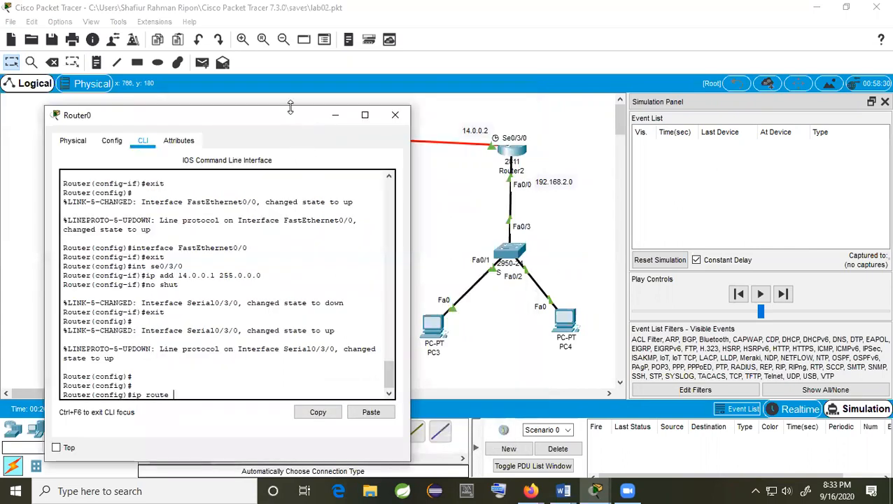
pyautogui.moveTo(291, 107); pyautogui.dragTo(290, 115)
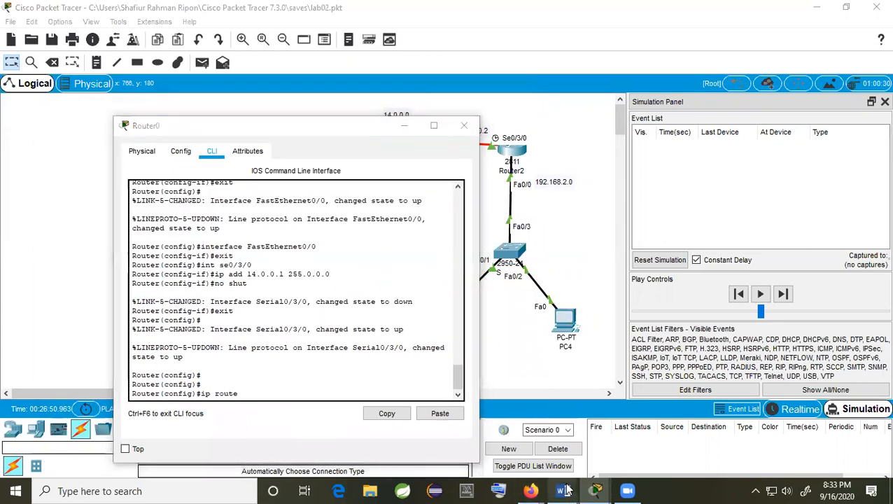
pyautogui.moveTo(564, 490)
pyautogui.click(637, 448)
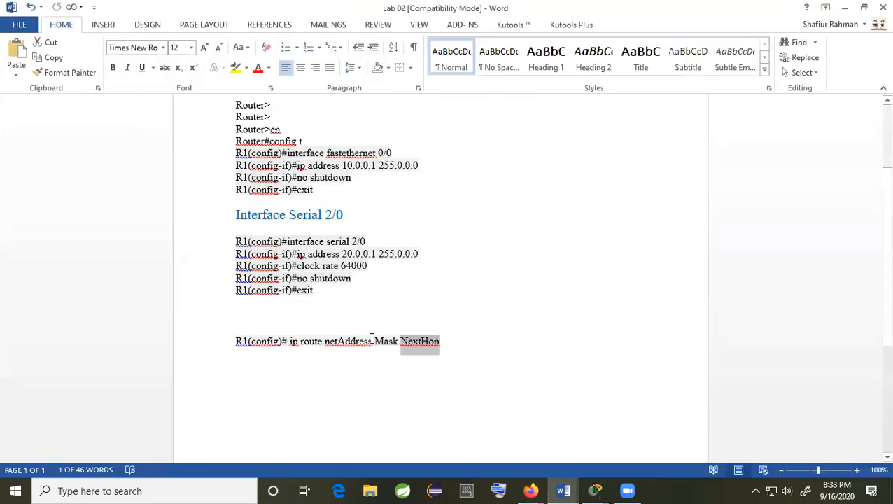
pyautogui.moveTo(595, 491)
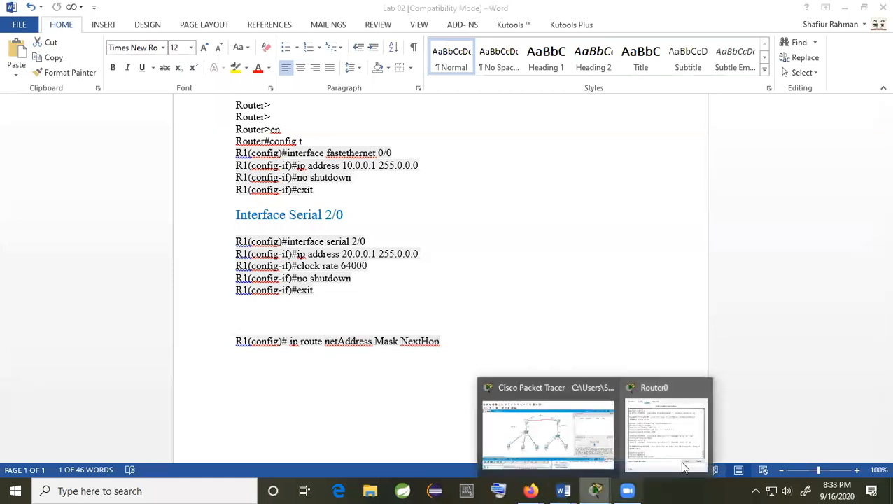
pyautogui.click(683, 467)
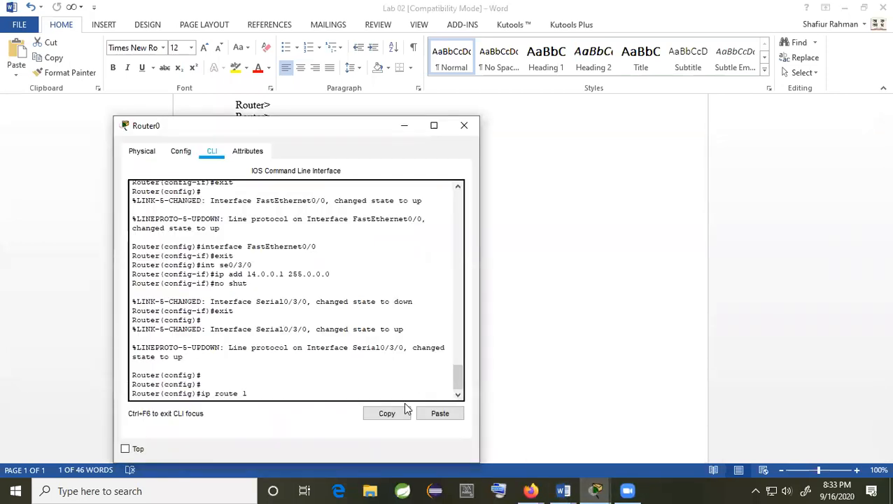
pyautogui.write('ip route 192.168.')
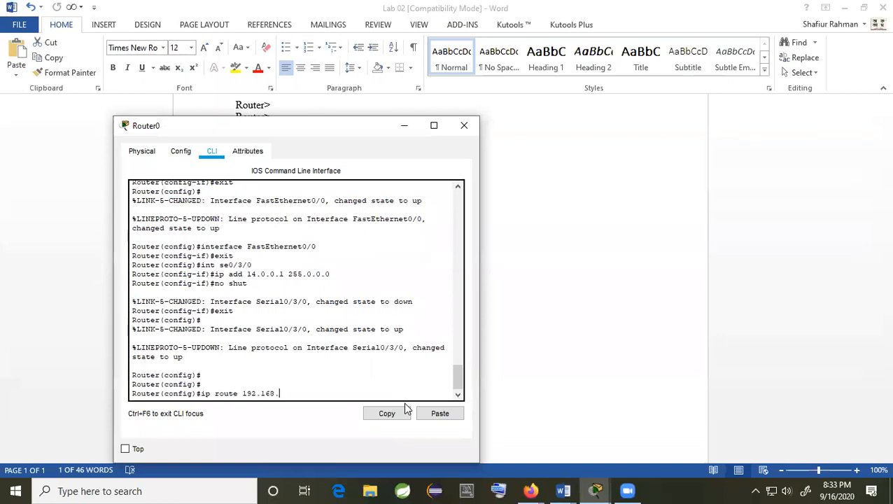
pyautogui.write('2.0')
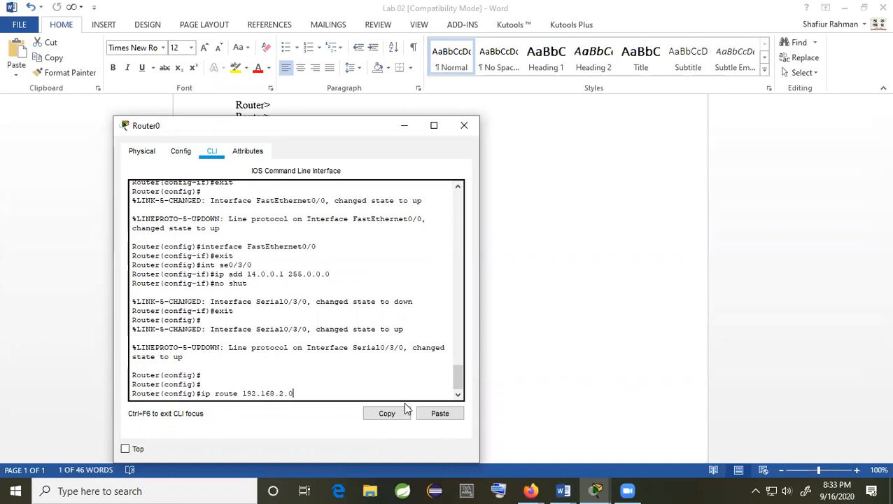
# Complete Router0's static route to 192.168.2.0 with mask 255.255.255.0 and next hop 14.0.0.2, run it and close the router window.
pyautogui.click(596, 490)
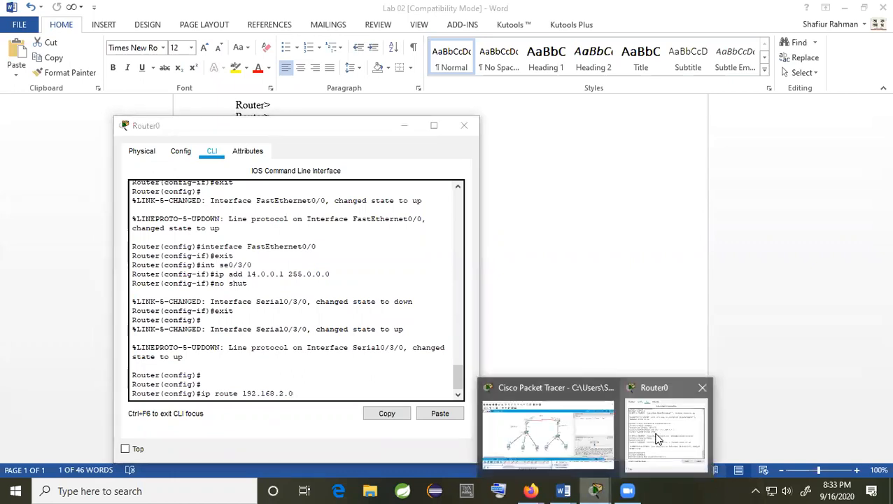
pyautogui.click(658, 439)
pyautogui.moveTo(596, 490)
pyautogui.click(548, 432)
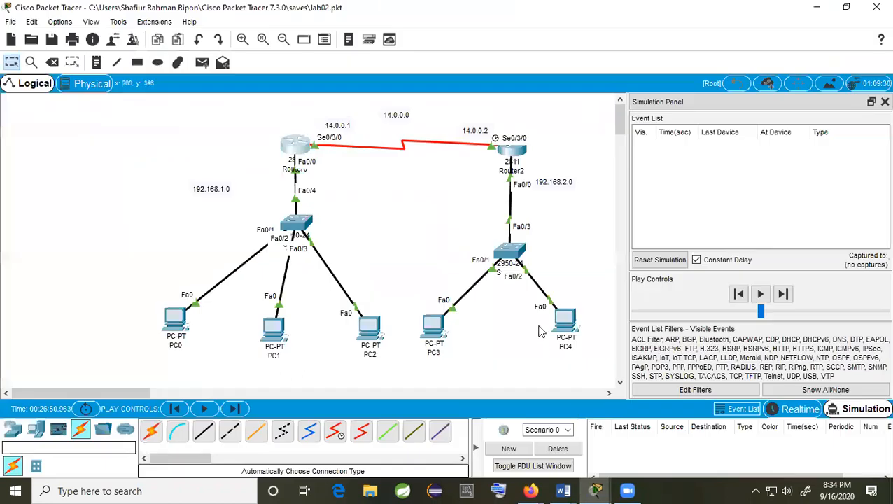
pyautogui.click(658, 439)
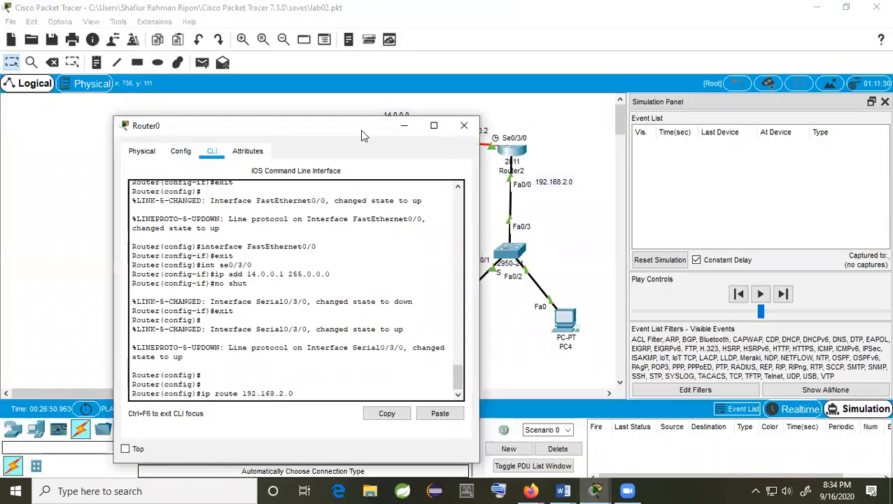
pyautogui.moveTo(362, 135); pyautogui.dragTo(298, 105)
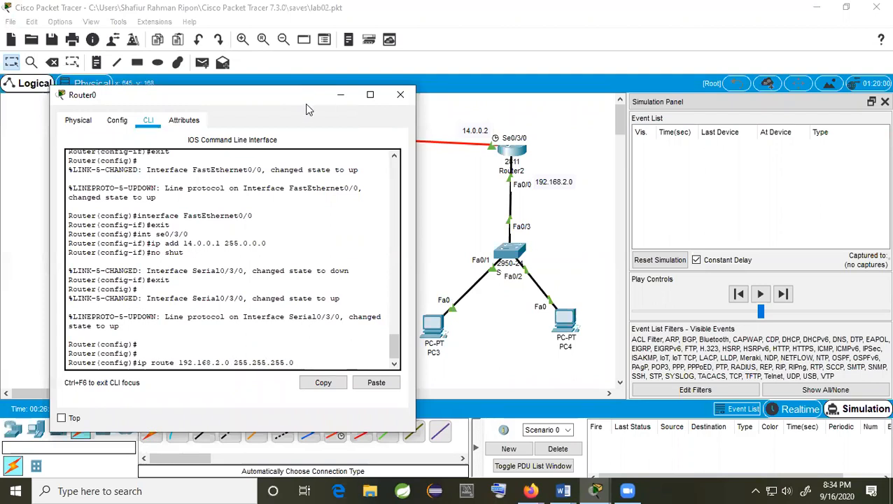
pyautogui.moveTo(305, 102); pyautogui.dragTo(790, 92)
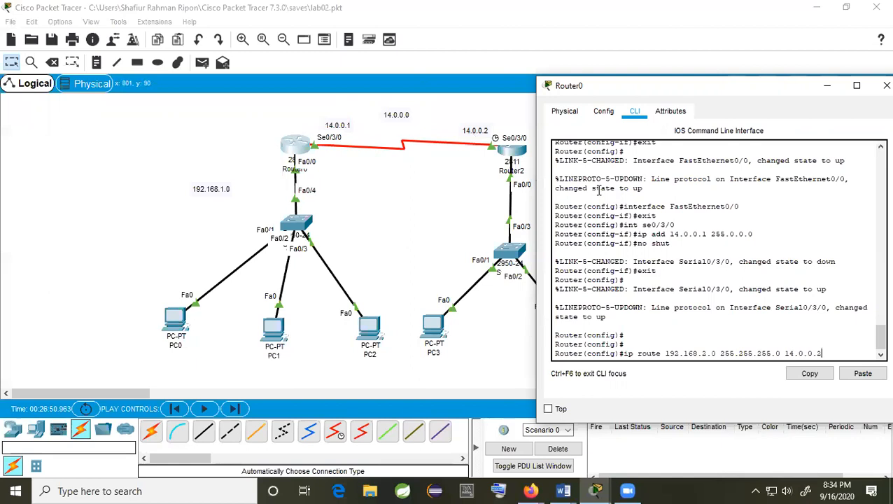
pyautogui.press('Return')
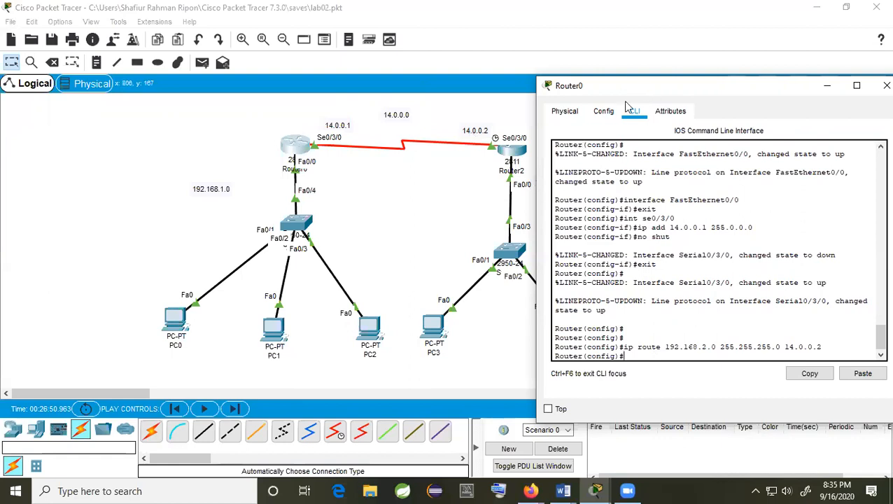
pyautogui.moveTo(639, 87); pyautogui.dragTo(120, 118)
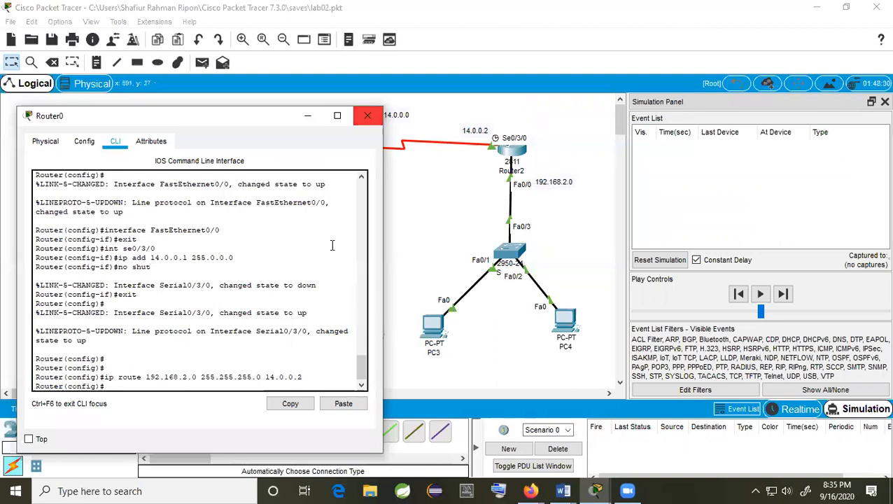
pyautogui.click(367, 115)
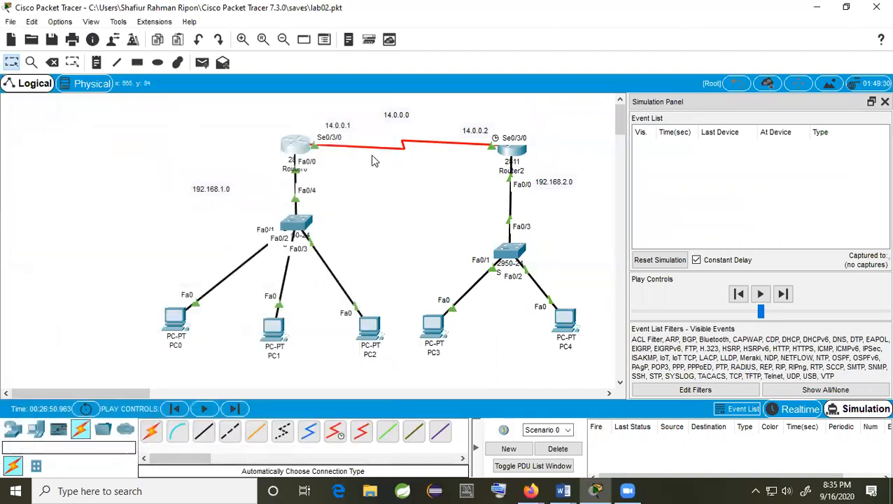
# Open Router2's command line beside the topology and begin an ip route command in global configuration mode.
pyautogui.click(518, 153)
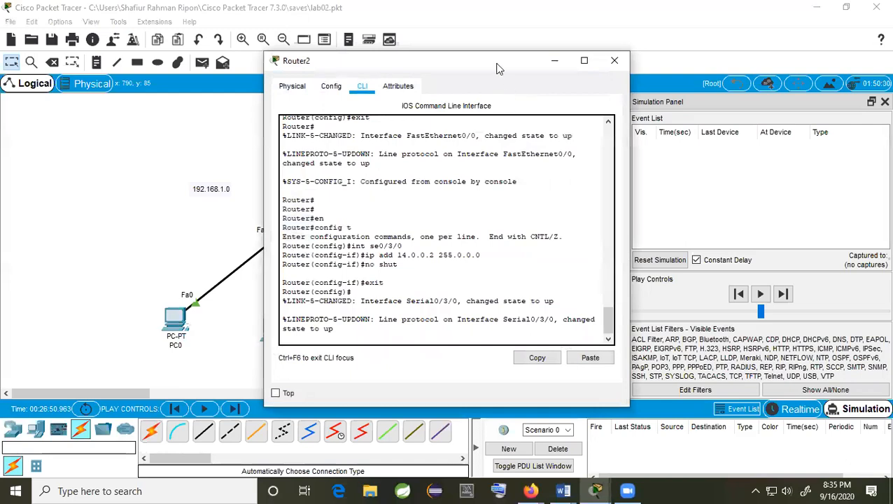
pyautogui.moveTo(500, 70); pyautogui.dragTo(774, 53)
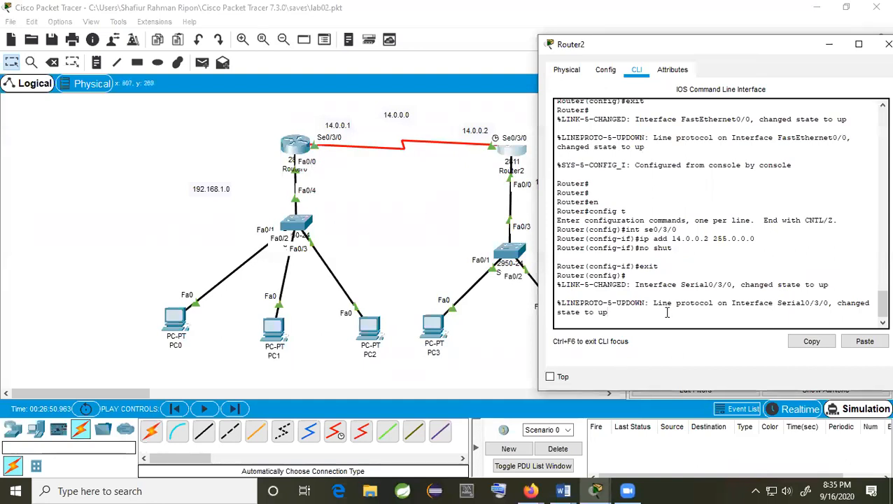
pyautogui.press('Return')
pyautogui.press('Return')
pyautogui.press('Return')
pyautogui.press('Return')
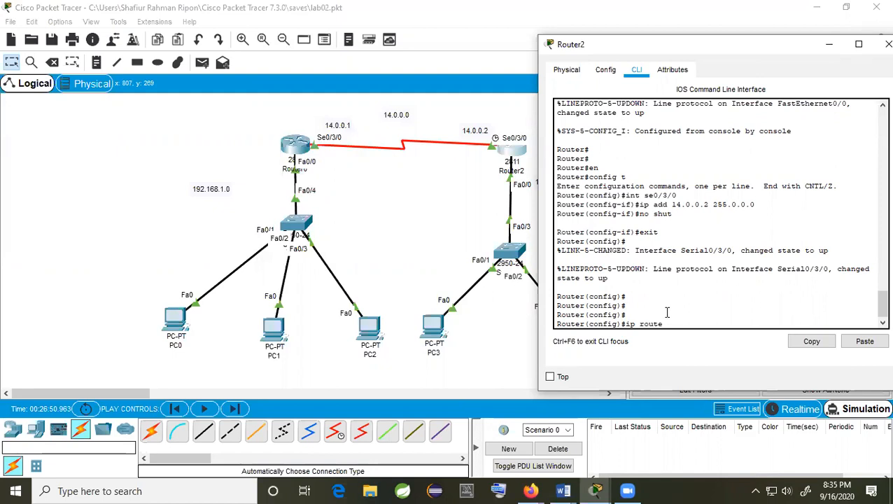
# Complete Router2's static route to 192.168.1.0 with mask 255.255.255.0 and next hop 14.0.0.1, run it and close the router window.
pyautogui.write('.1.0 255.255.255.')
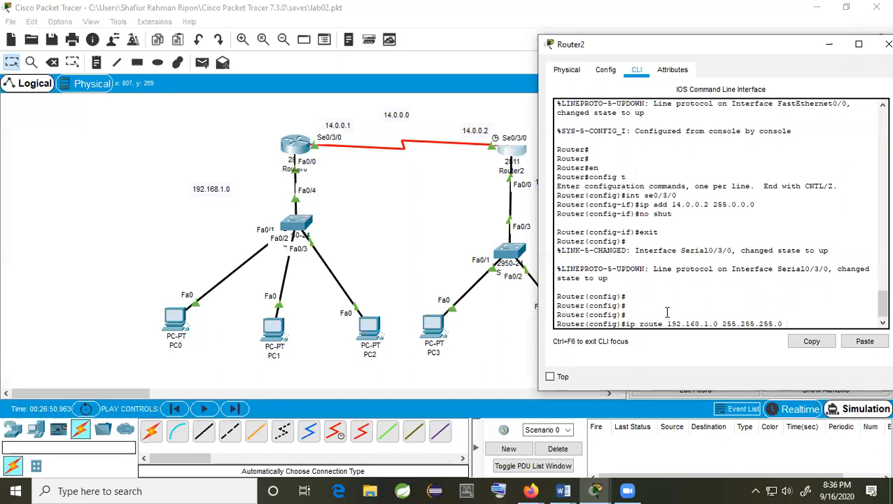
pyautogui.write('0.0.1')
pyautogui.press('Return')
pyautogui.press('Return')
pyautogui.press('Return')
pyautogui.press('Return')
pyautogui.press('Return')
pyautogui.press('Return')
pyautogui.press('Return')
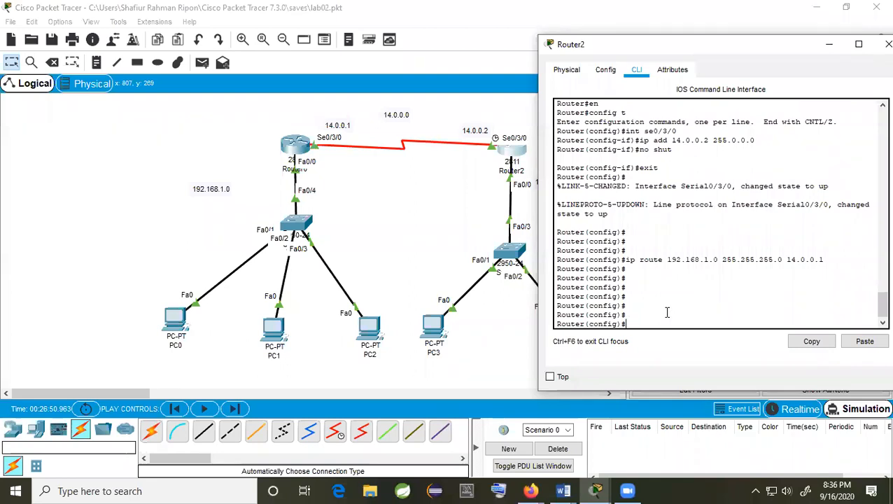
pyautogui.click(888, 44)
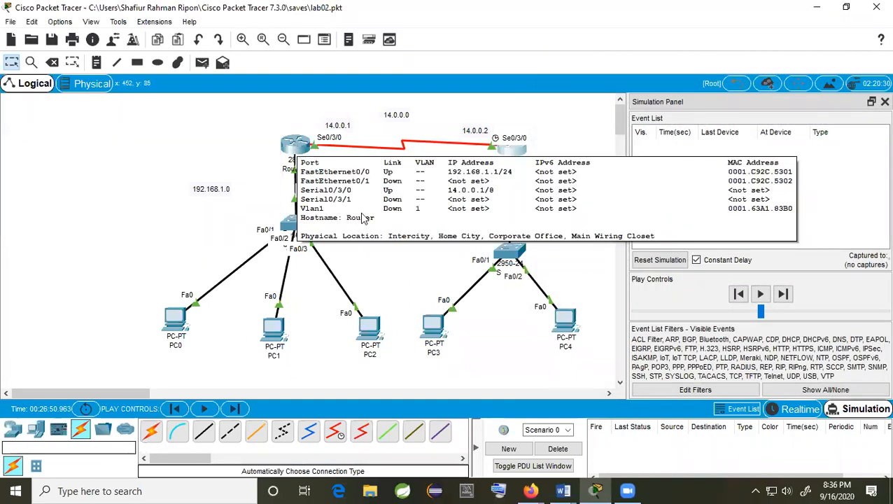
# Inspect Router0's port summary and add a simple PDU from PC0 to PC3.
pyautogui.moveTo(301, 149)
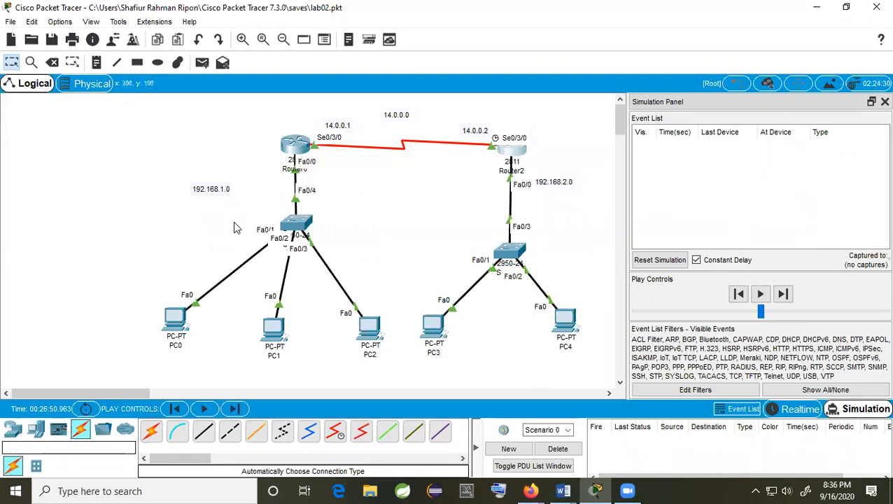
pyautogui.click(202, 63)
pyautogui.click(175, 320)
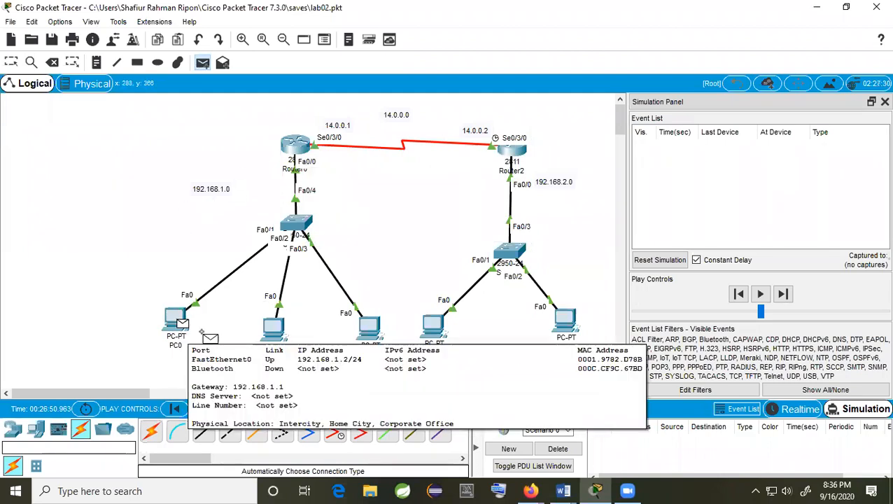
pyautogui.click(434, 328)
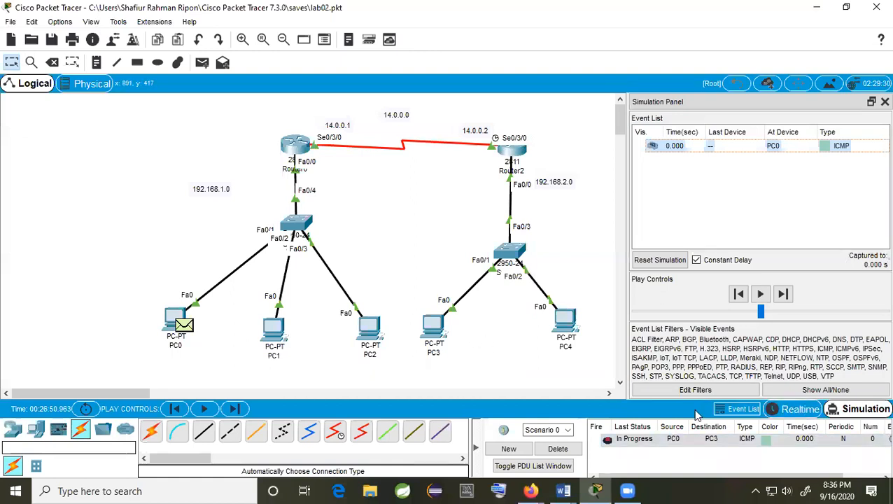
# Step the simulation forward event by event until the PC0 packet reaches PC3, checking Router2's port summary on the way.
pyautogui.click(783, 294)
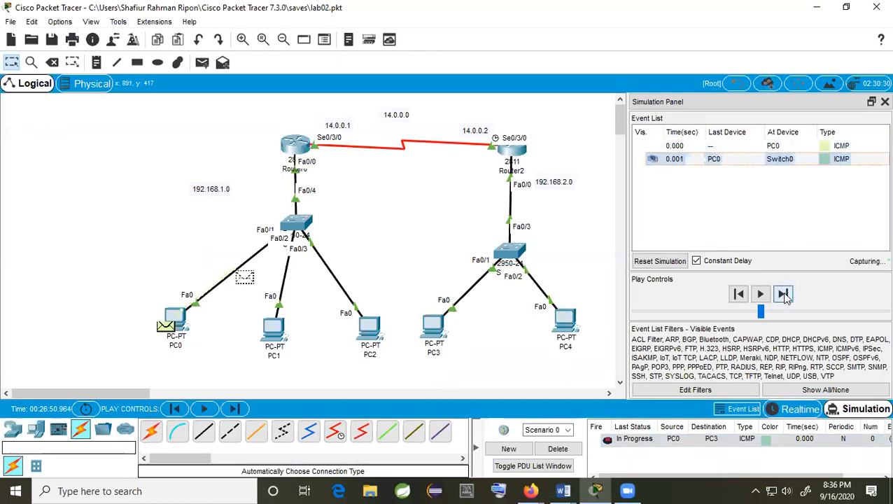
pyautogui.click(783, 294)
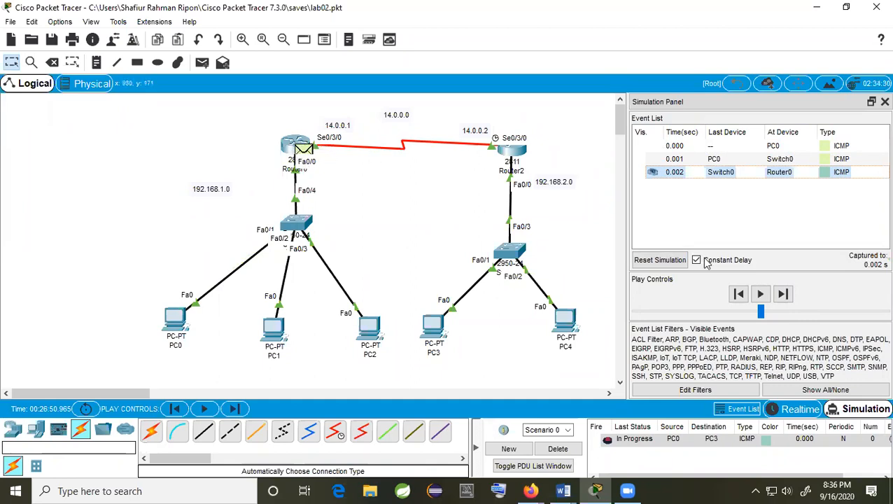
pyautogui.click(784, 295)
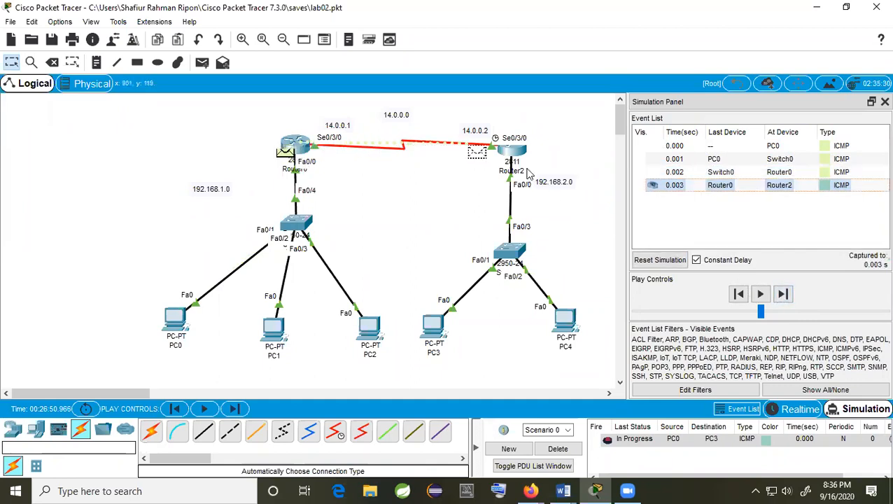
pyautogui.click(785, 295)
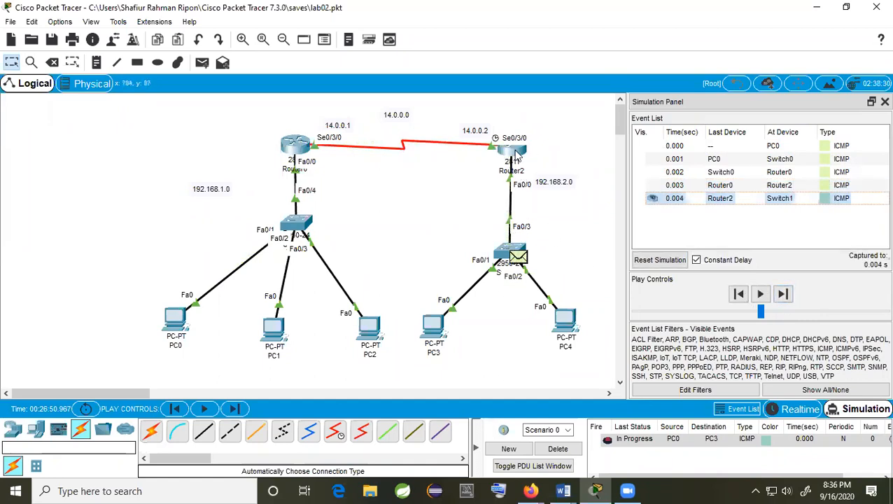
pyautogui.moveTo(517, 154)
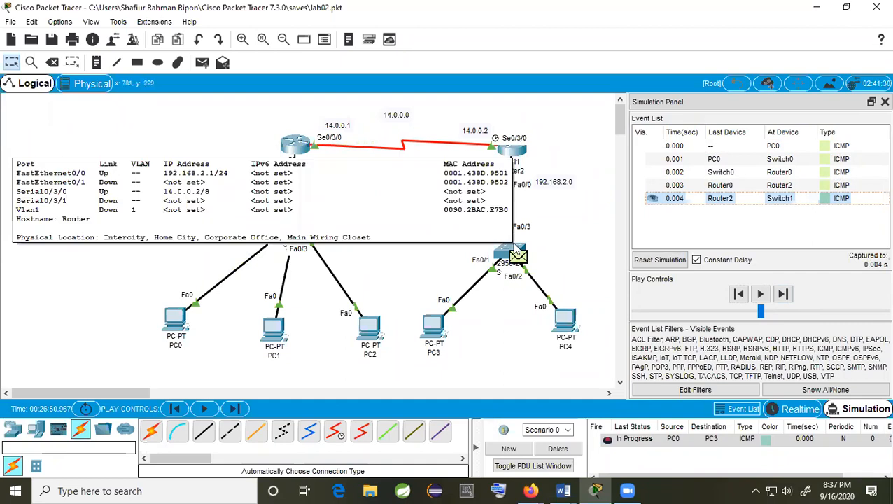
pyautogui.click(783, 294)
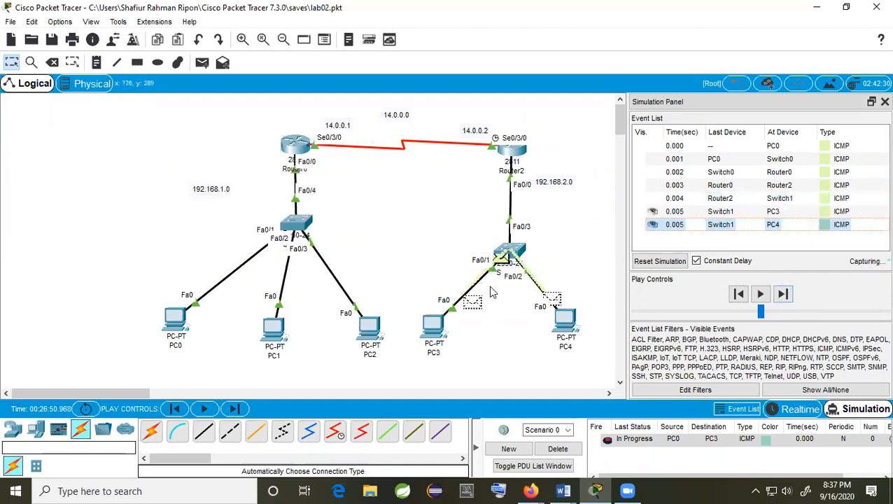
# Step the simulation forward through PC3's reply until it arrives back at PC0.
pyautogui.click(784, 296)
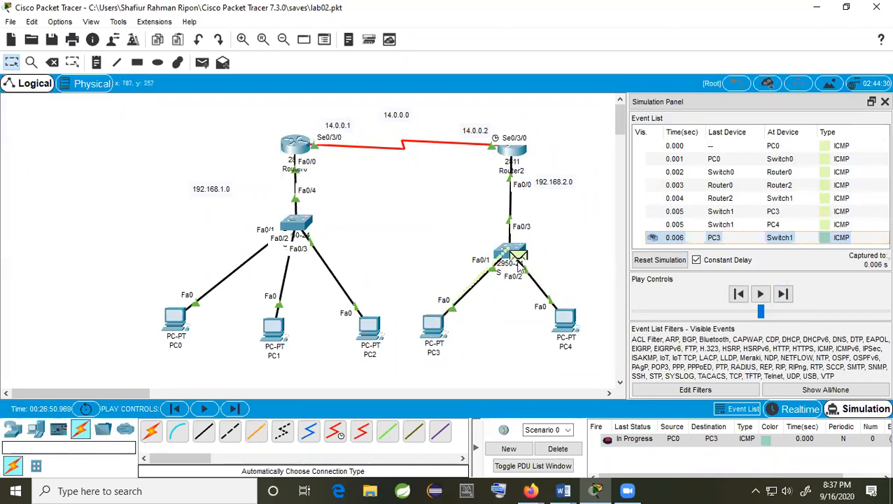
pyautogui.click(783, 294)
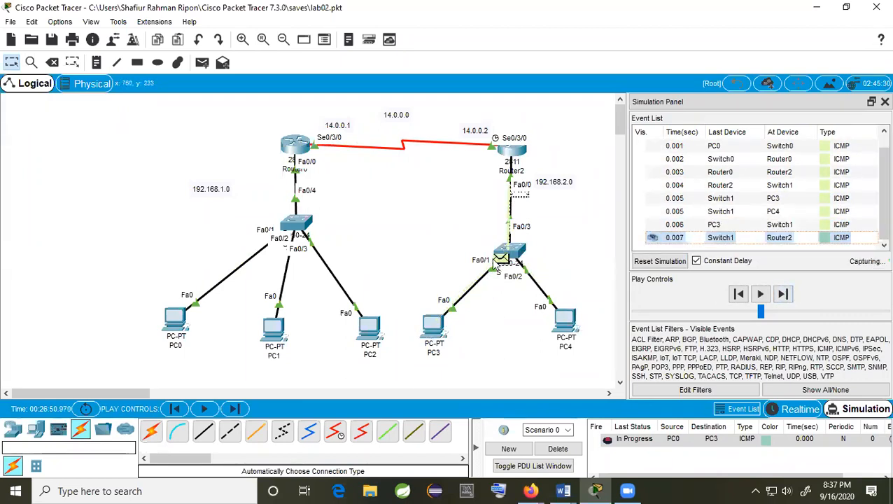
pyautogui.click(783, 295)
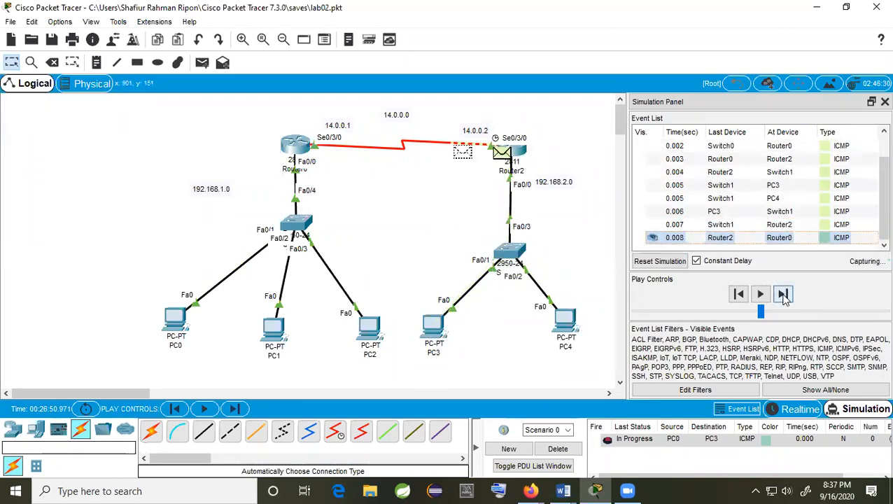
pyautogui.click(783, 295)
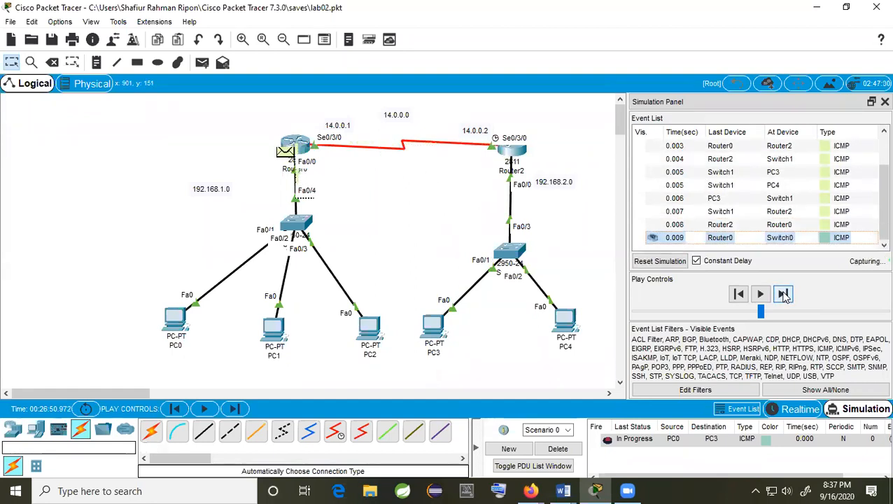
pyautogui.click(783, 295)
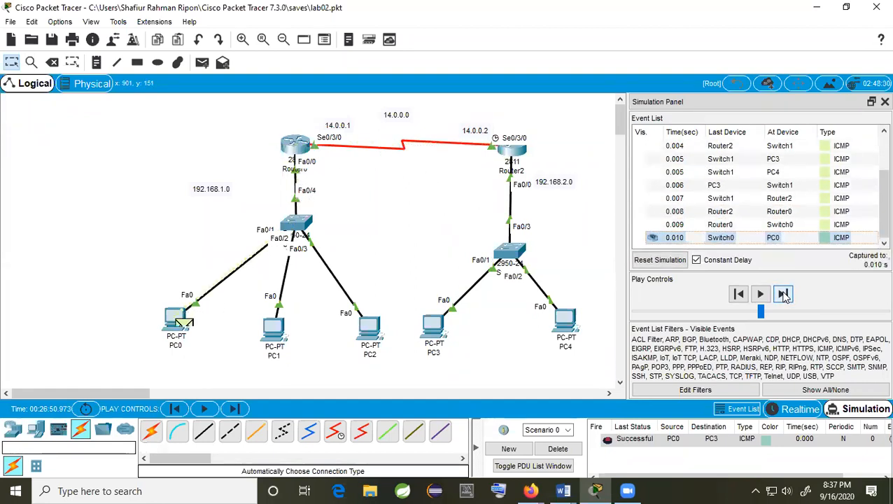
# Delete the finished PDU scenario and add a new simple PDU from PC0 to PC3.
pyautogui.click(783, 295)
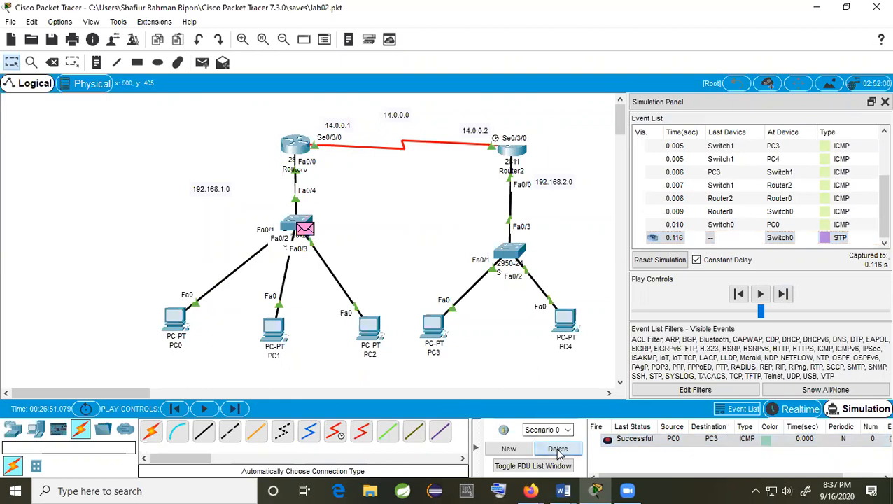
pyautogui.click(558, 450)
pyautogui.click(201, 62)
pyautogui.click(180, 323)
pyautogui.click(434, 326)
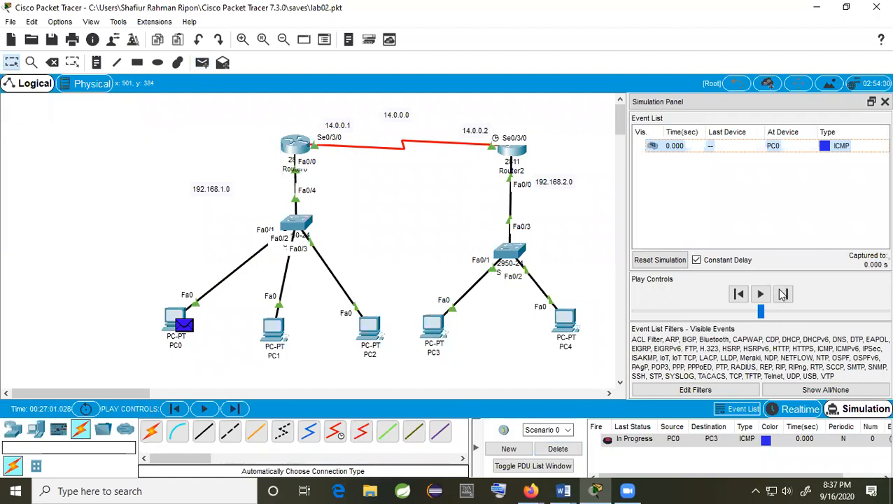
# Step the new simulation forward event by event until the PC0 packet arrives at PC3.
pyautogui.click(783, 294)
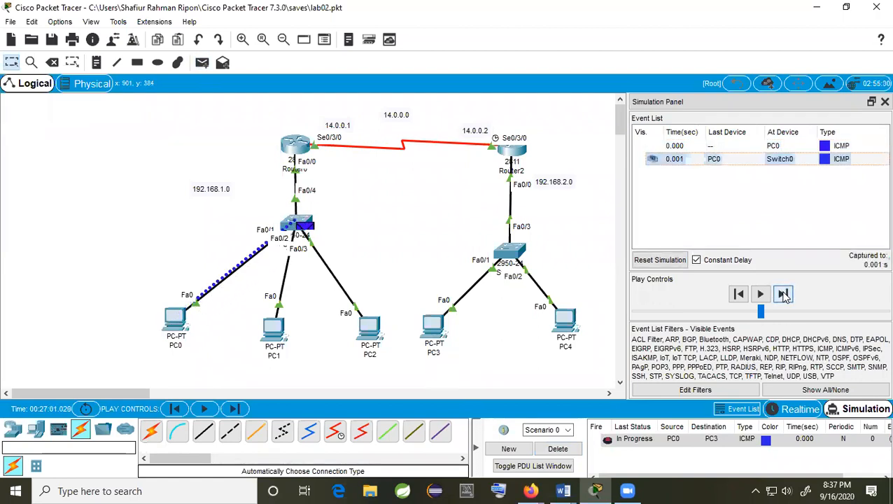
pyautogui.click(782, 294)
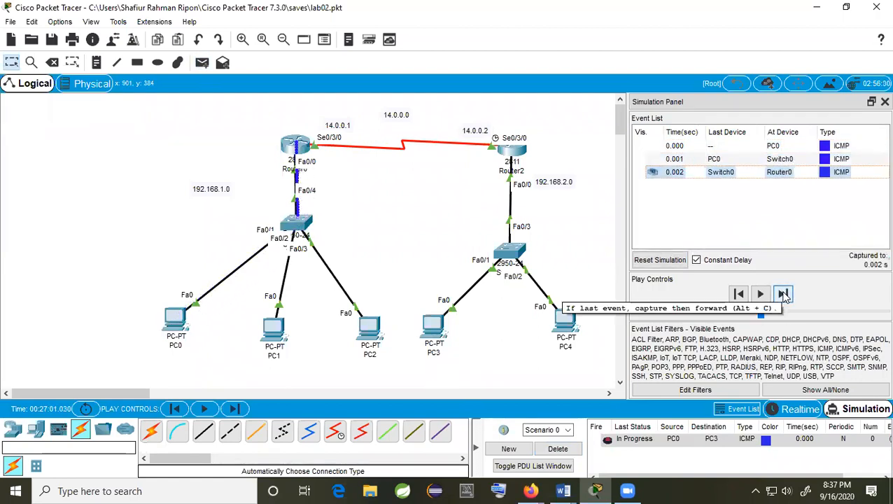
pyautogui.click(783, 294)
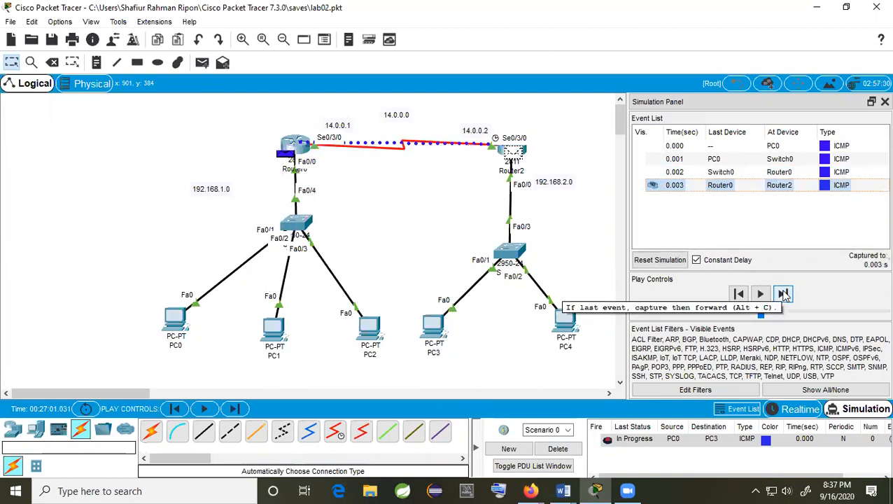
pyautogui.click(782, 294)
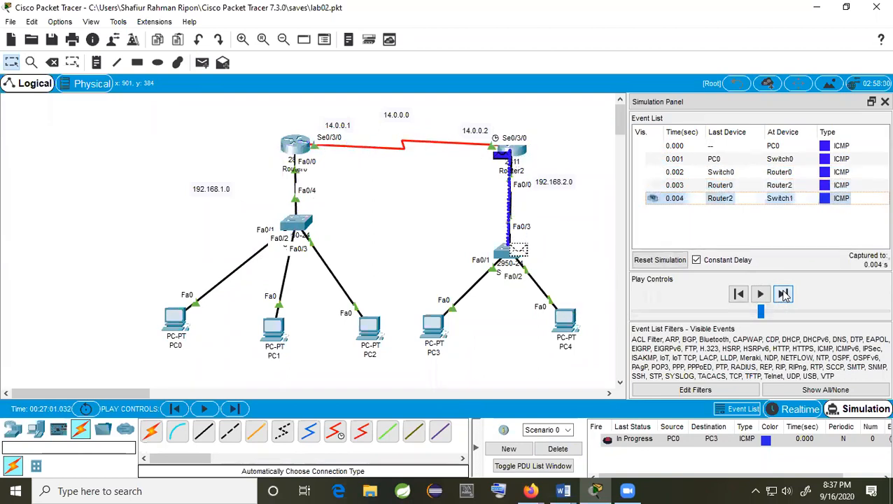
pyautogui.click(782, 295)
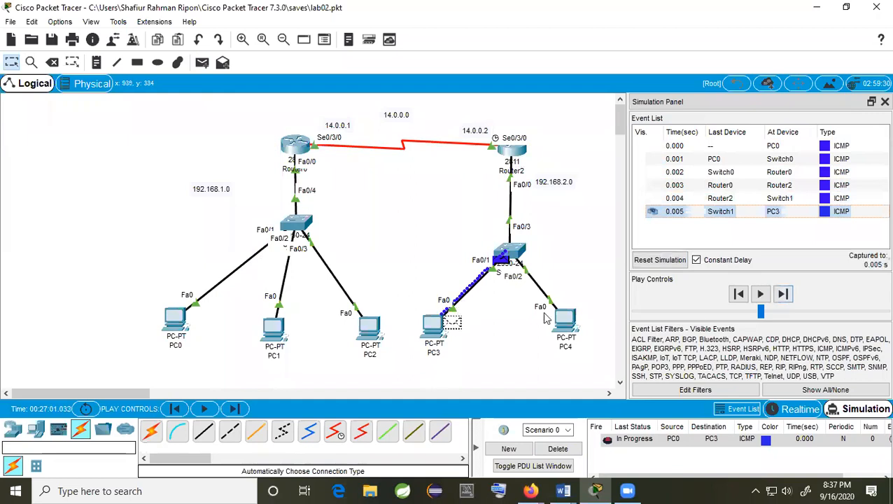
# Step the simulation forward through PC3's reply until it returns through both routers to PC0.
pyautogui.click(783, 294)
pyautogui.click(783, 294)
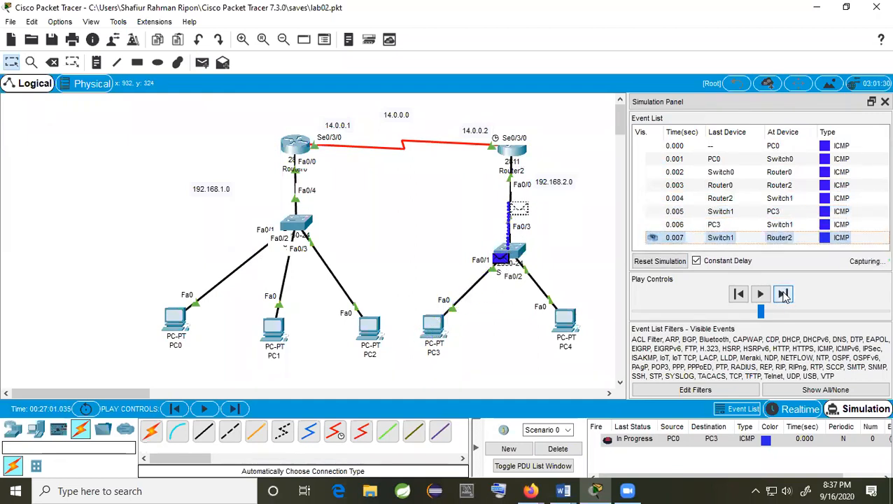
pyautogui.click(782, 294)
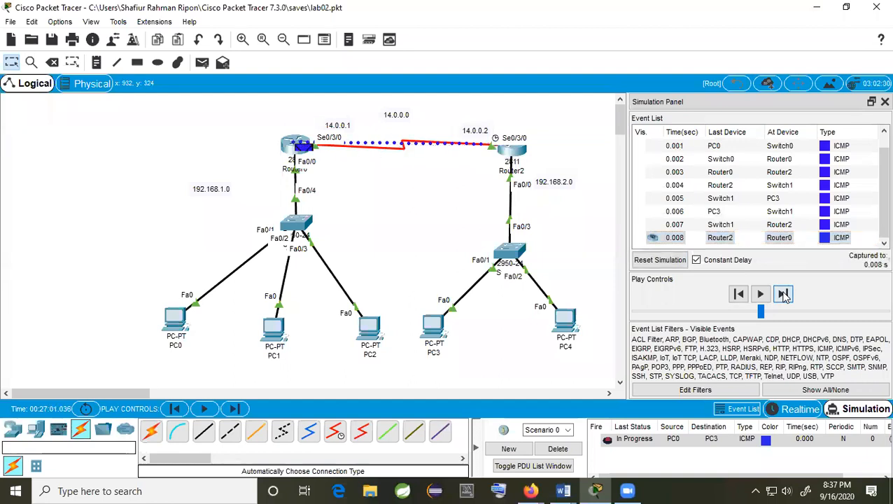
pyautogui.click(783, 294)
pyautogui.click(783, 295)
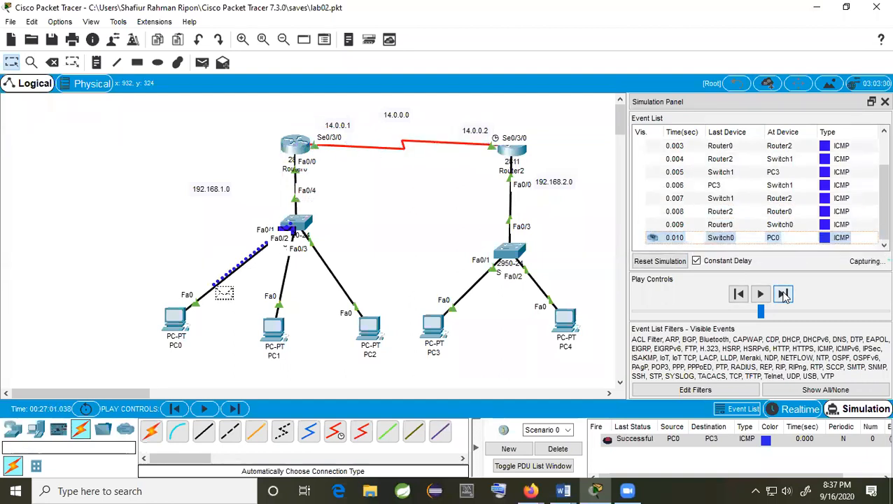
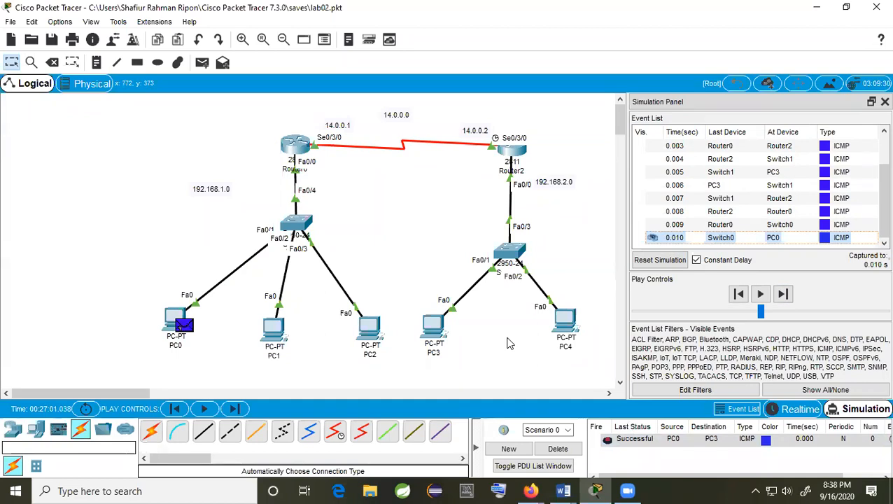
# Remove Router0's static route to 192.168.2.0/24 via 14.0.0.2 and close the router window.
pyautogui.click(303, 146)
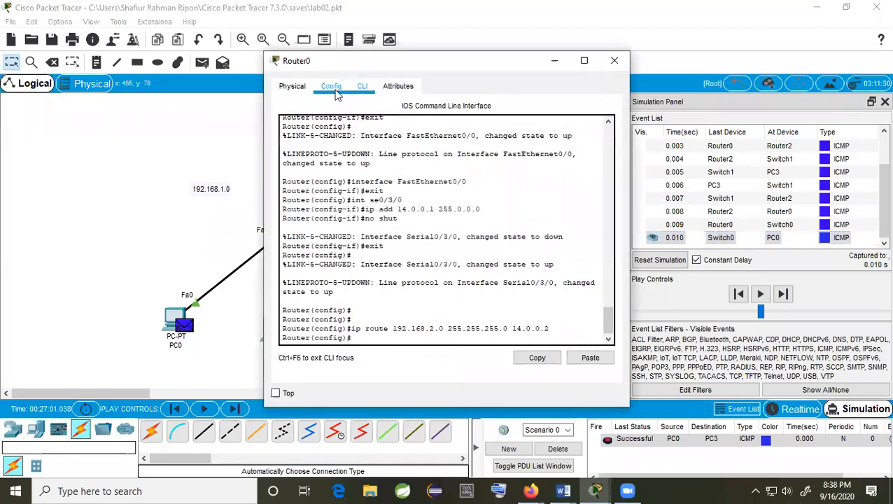
pyautogui.click(324, 90)
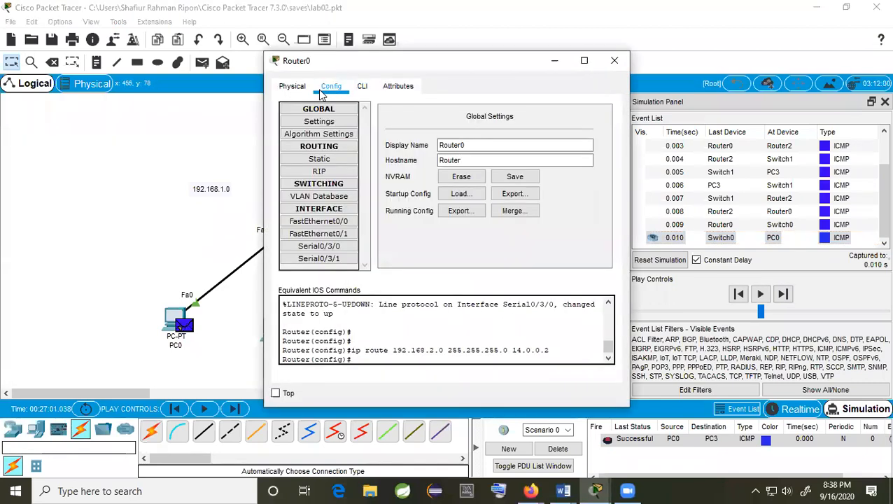
pyautogui.click(323, 160)
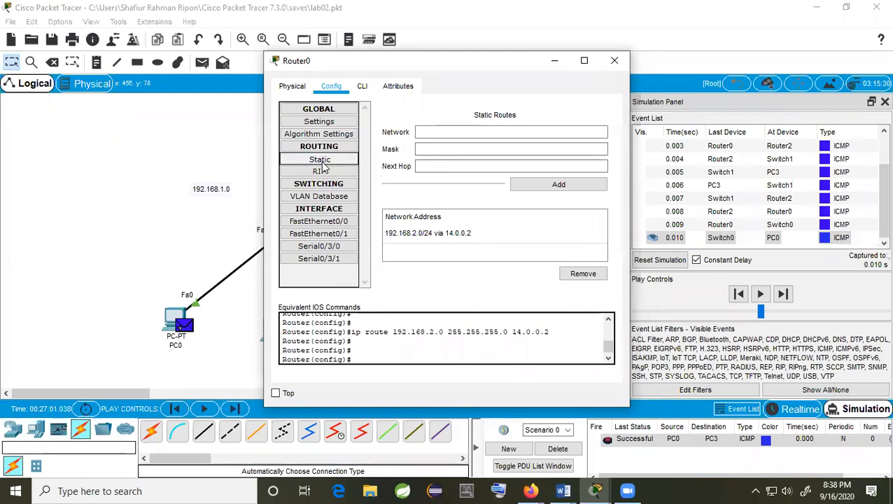
pyautogui.click(448, 132)
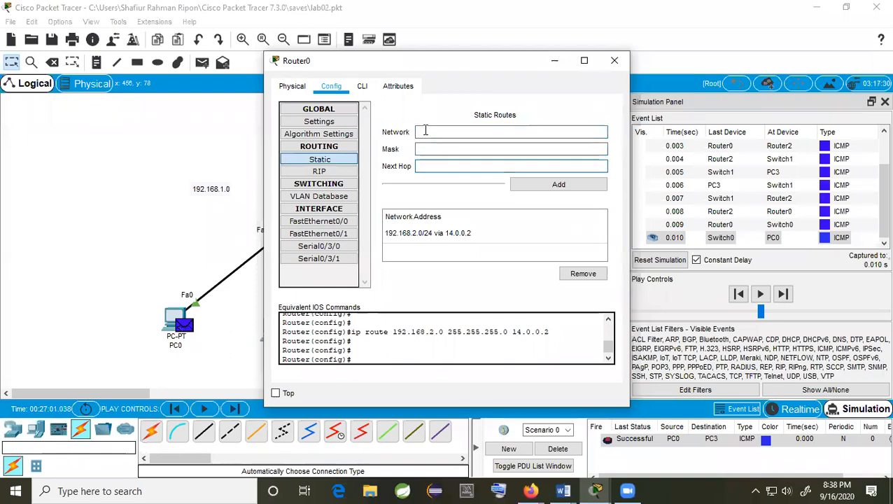
pyautogui.click(449, 233)
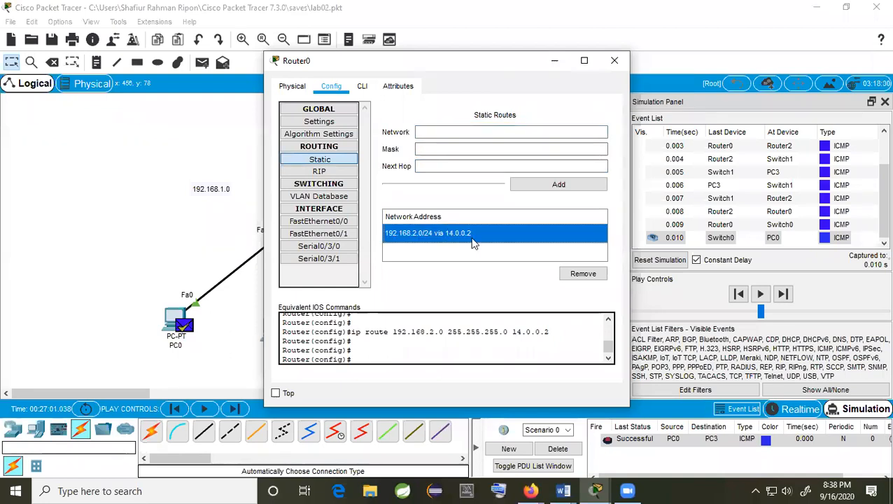
pyautogui.click(588, 276)
pyautogui.click(614, 60)
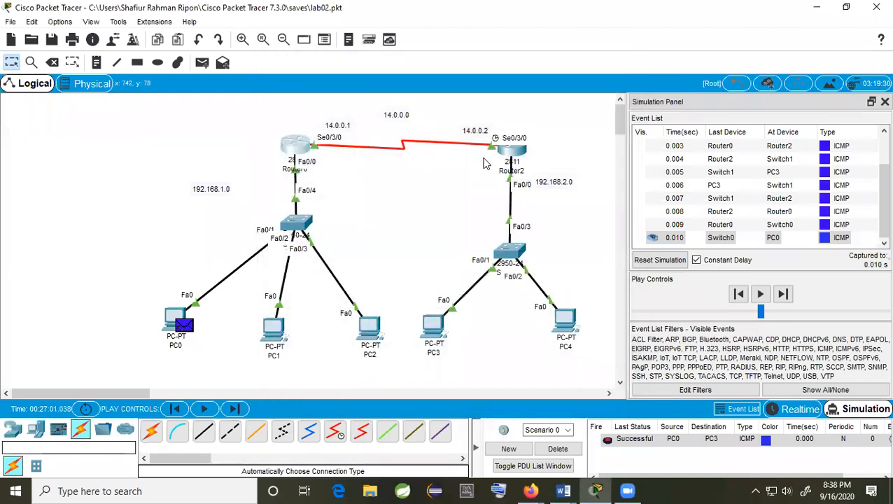
pyautogui.click(306, 153)
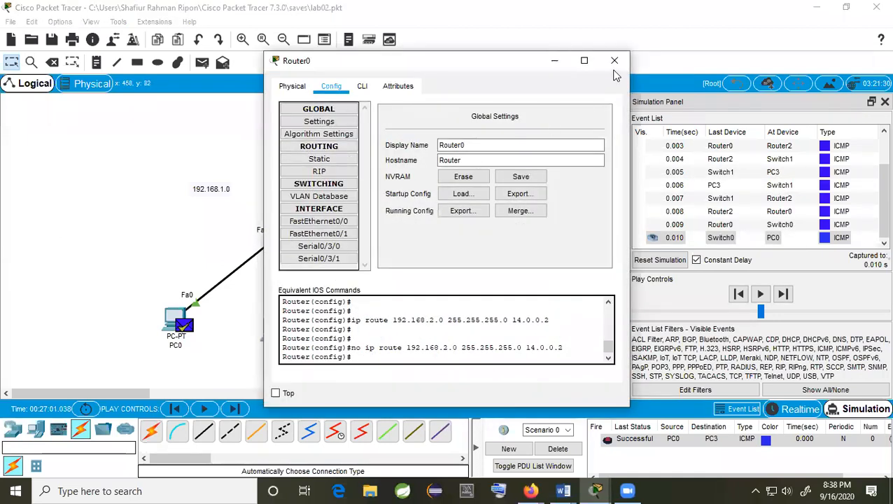
pyautogui.click(613, 61)
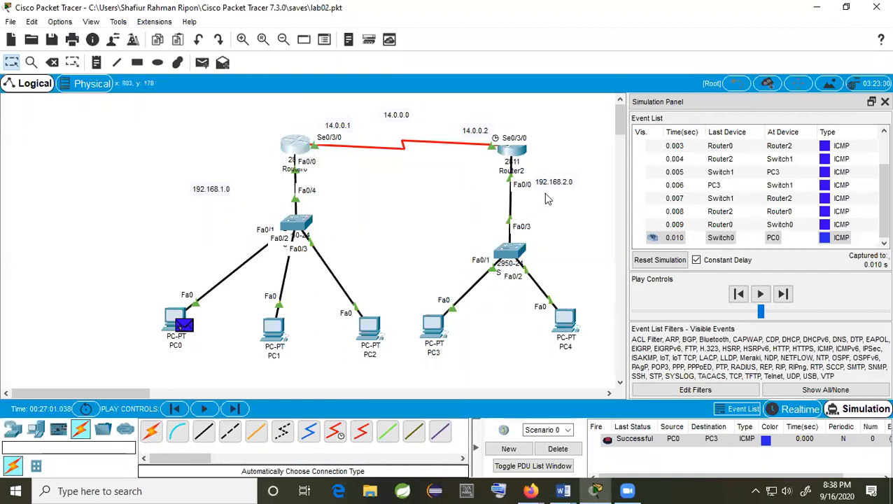
# Examine Router0's equivalent IOS commands, comparing the ip route line with the no ip route line that removes it.
pyautogui.click(301, 150)
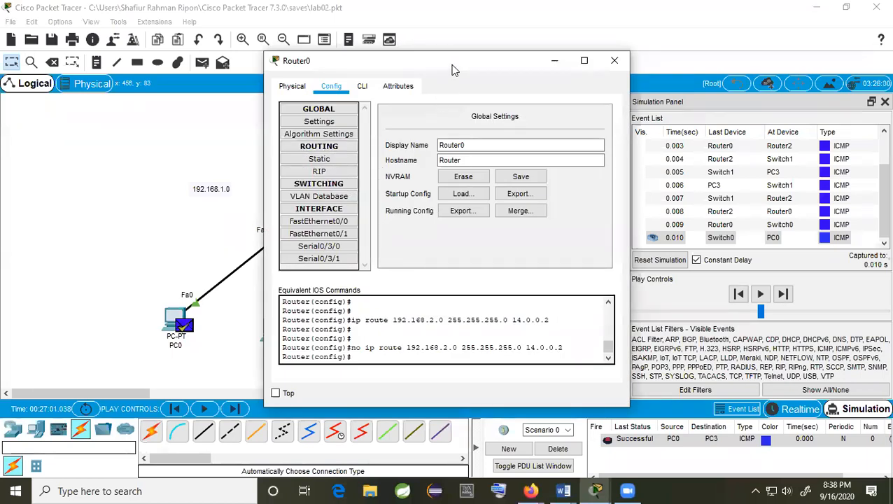
pyautogui.moveTo(452, 66); pyautogui.dragTo(582, 66)
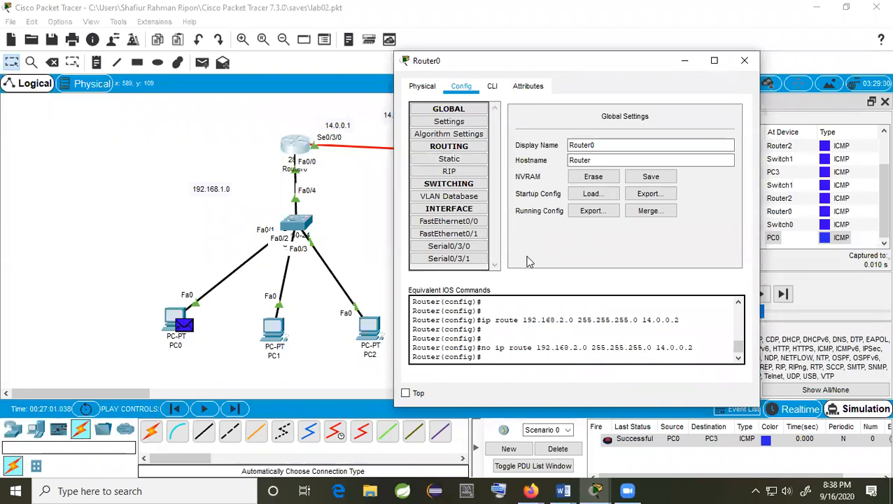
pyautogui.moveTo(705, 345); pyautogui.dragTo(485, 352)
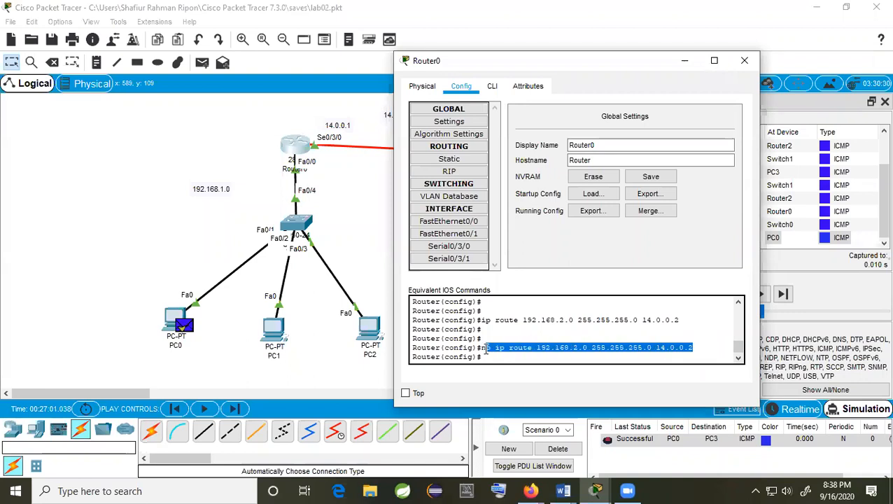
pyautogui.click(526, 353)
pyautogui.moveTo(413, 348); pyautogui.dragTo(532, 347)
pyautogui.click(530, 349)
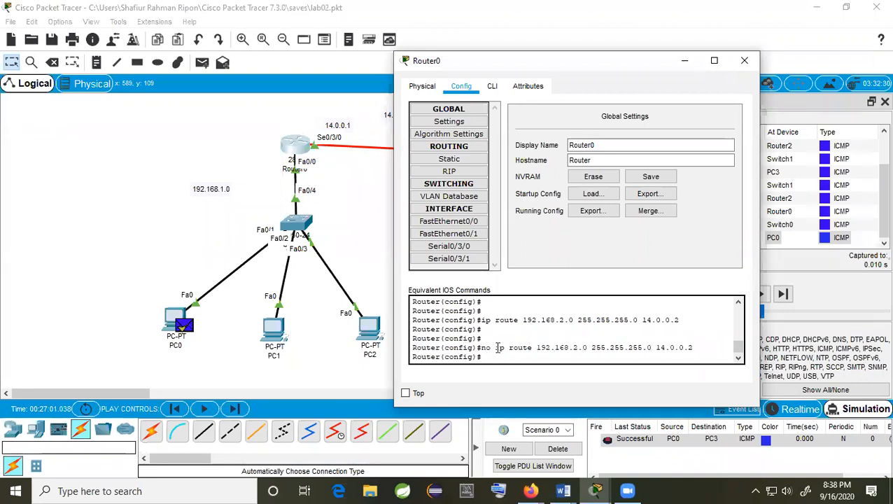
pyautogui.moveTo(697, 348); pyautogui.dragTo(489, 352)
pyautogui.moveTo(680, 320); pyautogui.dragTo(482, 320)
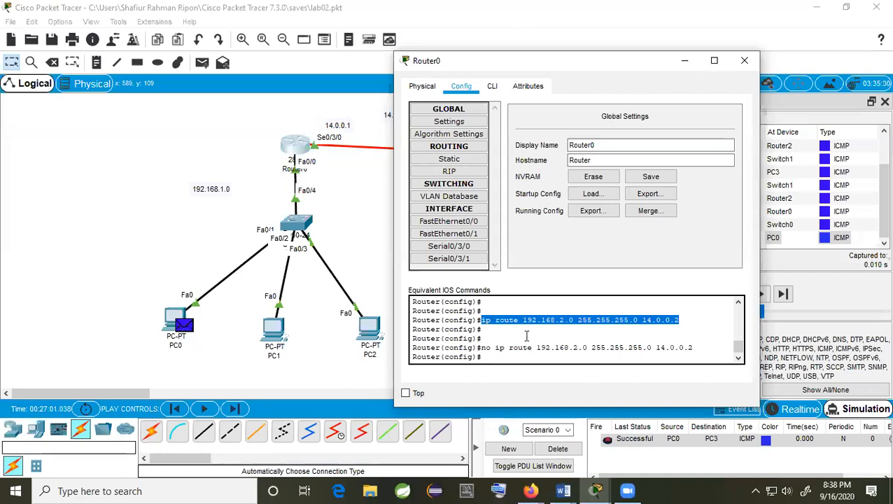
pyautogui.moveTo(493, 348); pyautogui.dragTo(694, 348)
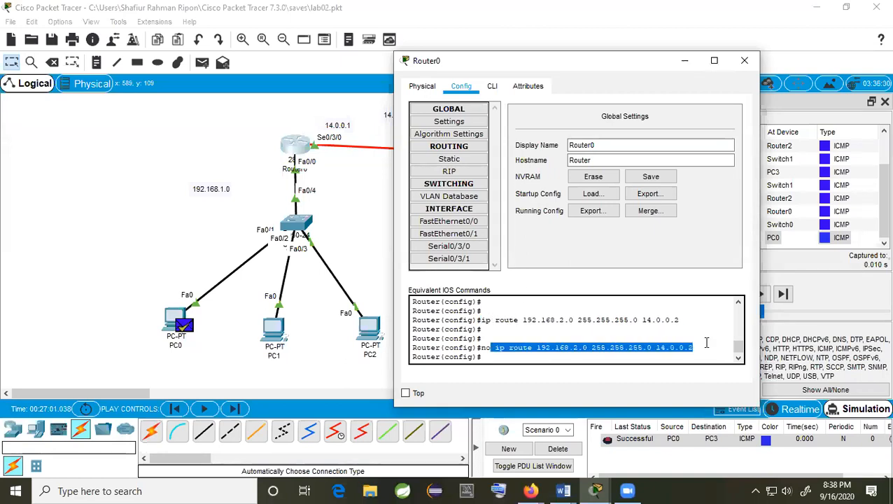
pyautogui.click(706, 335)
# Add a static route on Router0 to network 192.168.1.0, mask 255.255.255.0, next hop 14.0.0.2, and close the router window.
pyautogui.click(453, 163)
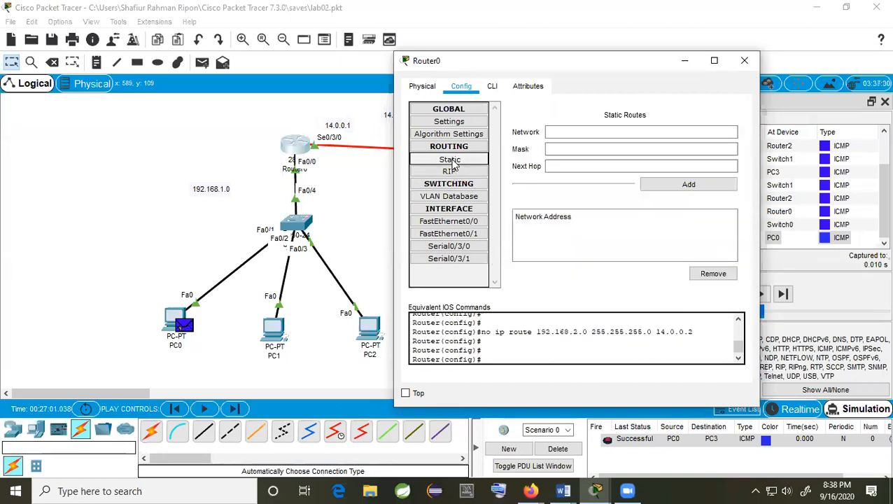
pyautogui.click(569, 136)
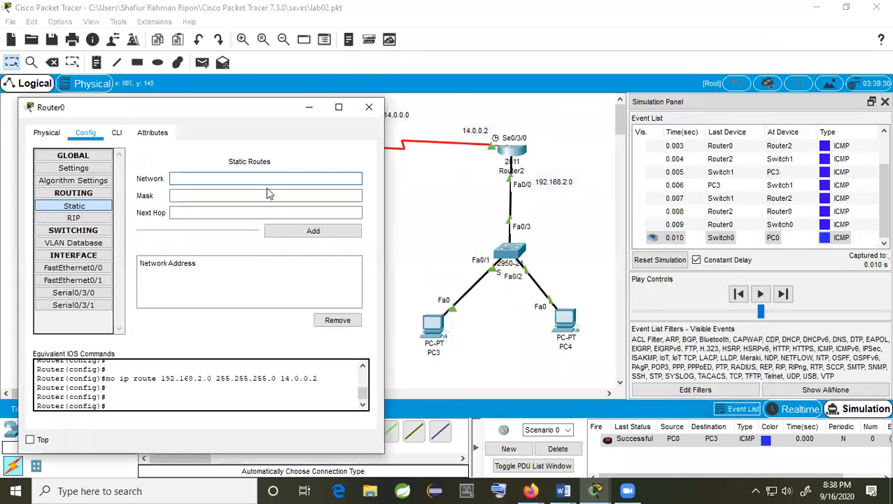
pyautogui.click(248, 179)
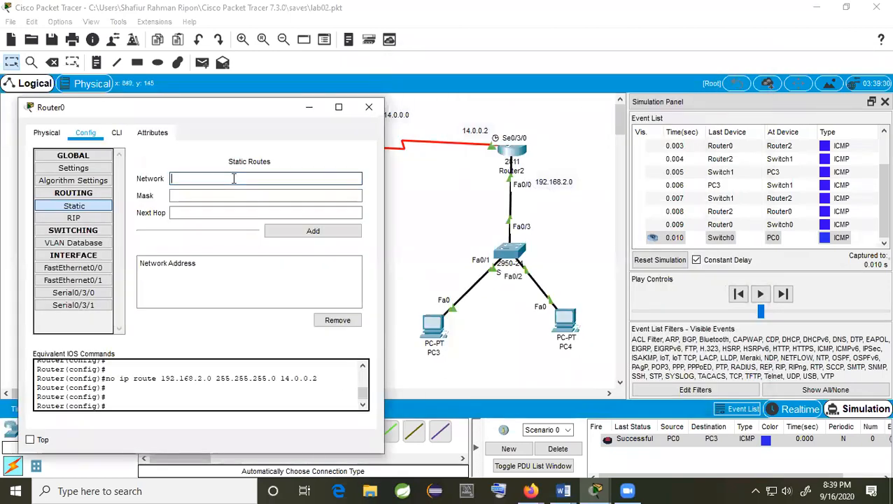
pyautogui.write('192.168.1.0')
pyautogui.click(179, 196)
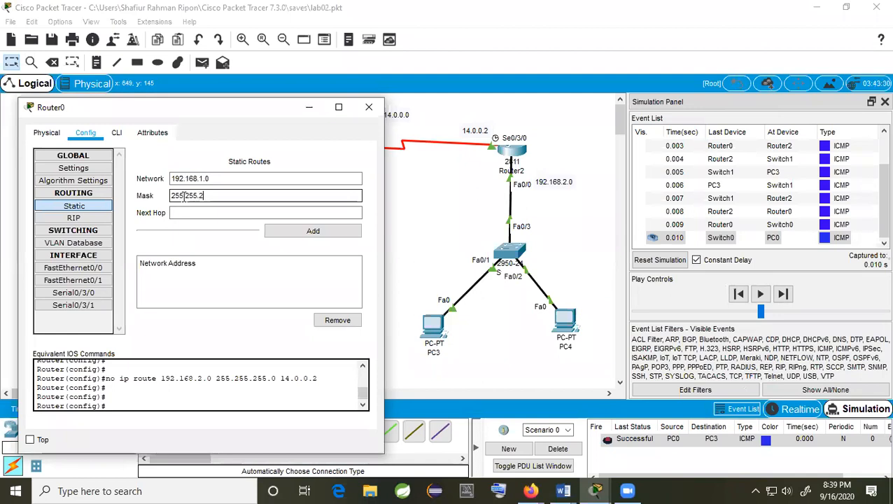
pyautogui.click(181, 213)
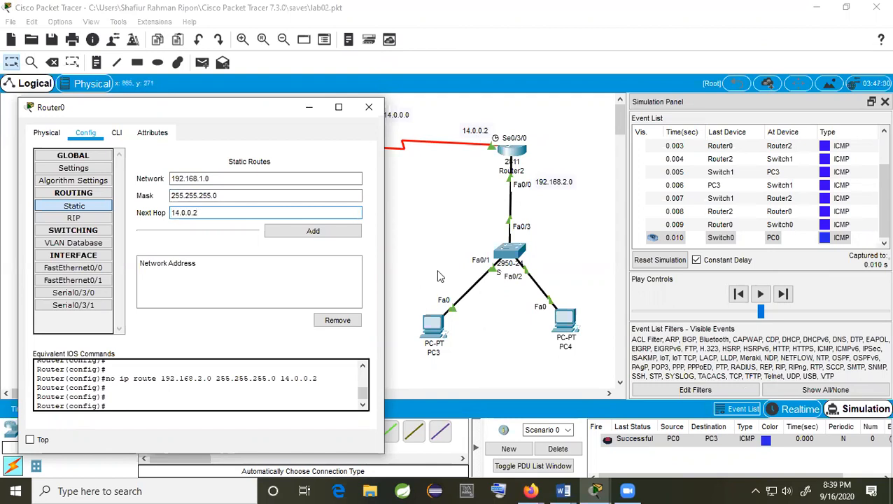
pyautogui.click(308, 236)
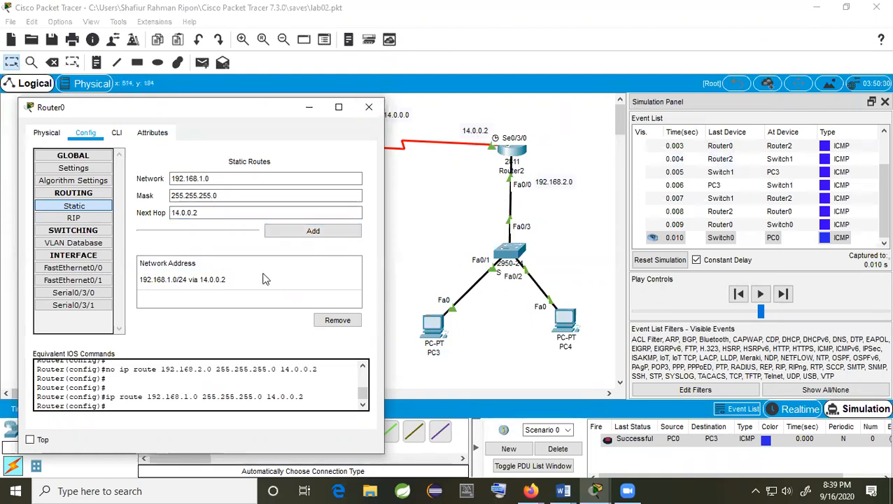
pyautogui.click(369, 107)
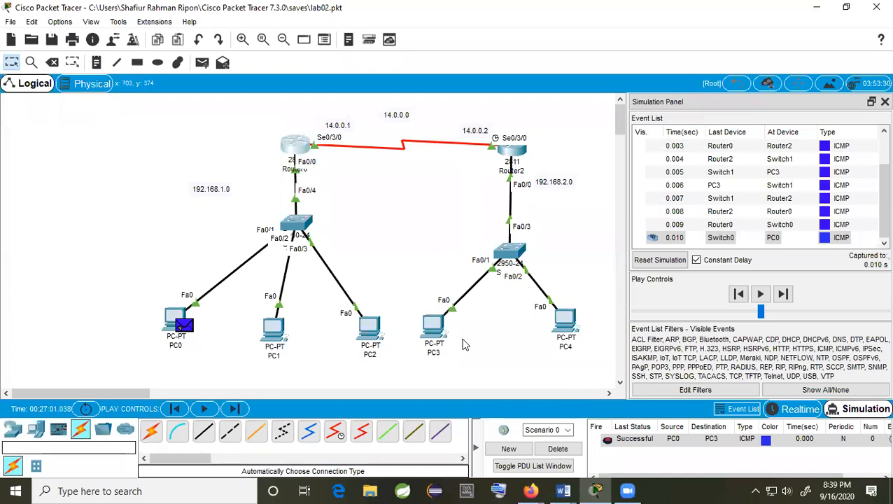
# Delete the current PDU scenario and add a simple PDU from PC0 to PC4.
pyautogui.click(558, 449)
pyautogui.click(202, 62)
pyautogui.click(176, 320)
pyautogui.click(560, 326)
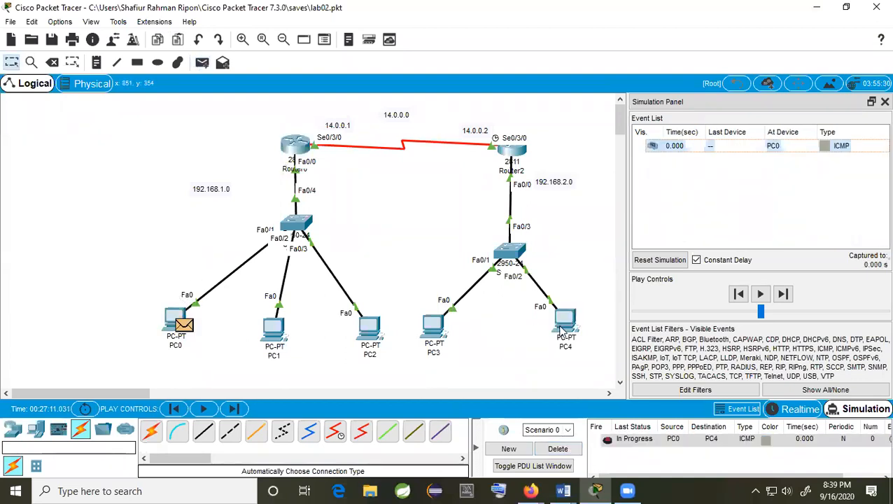
# Step the PC0-to-PC4 PDU through the simulation four events forward, and delete the scenario.
pyautogui.click(782, 294)
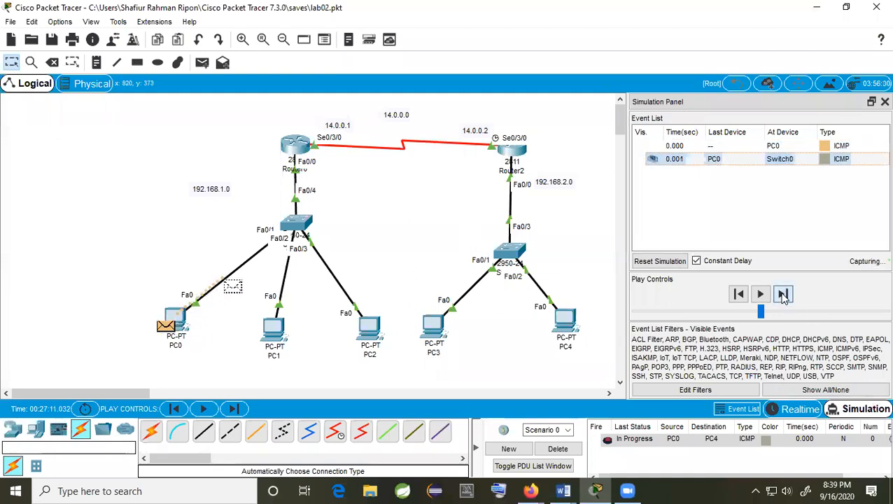
pyautogui.click(783, 294)
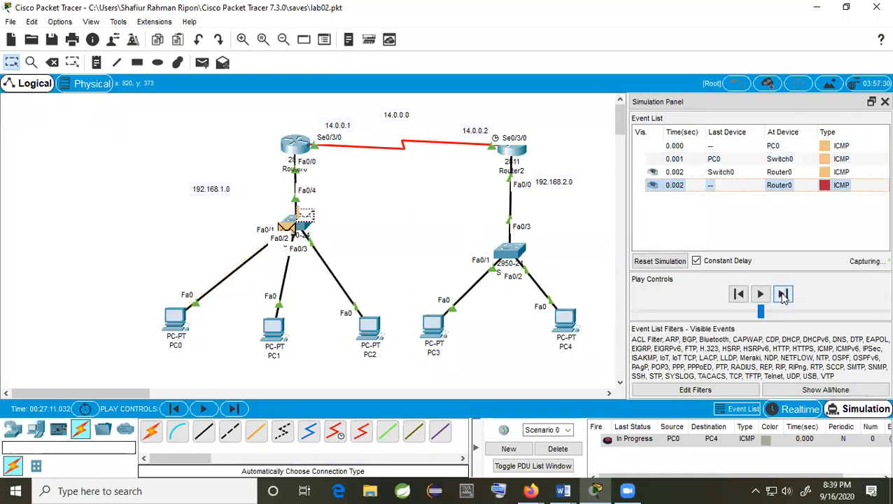
pyautogui.click(783, 294)
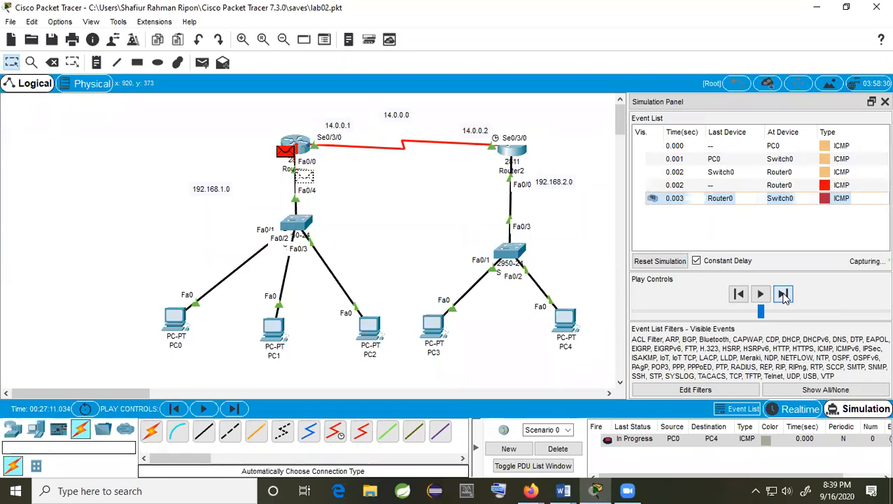
pyautogui.click(783, 294)
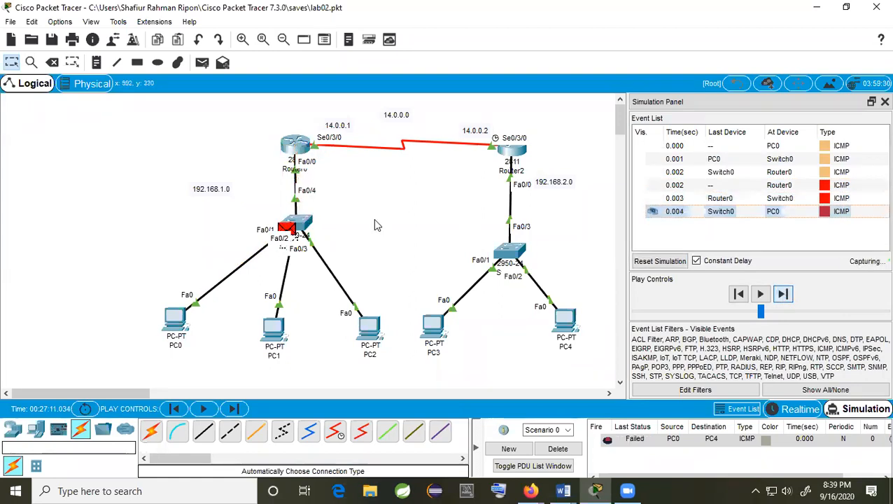
pyautogui.click(558, 450)
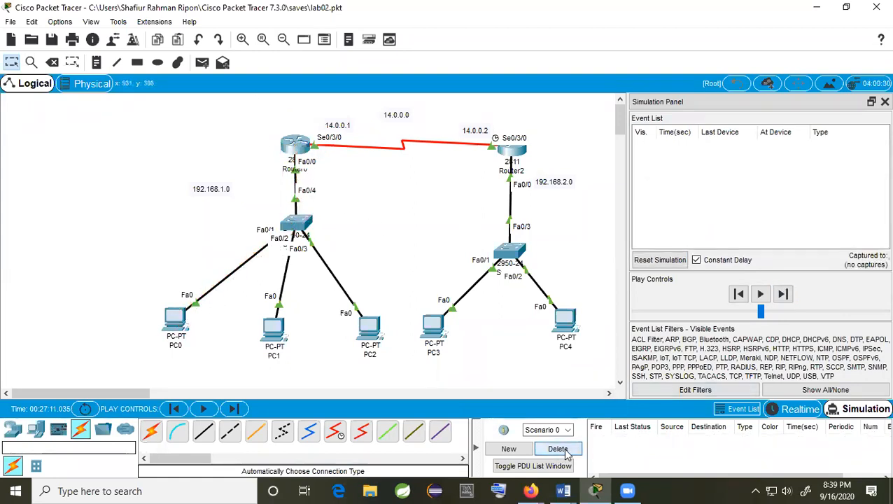
# Add another simple PDU from PC0 to PC4 and advance it two events in the simulation.
pyautogui.click(201, 63)
pyautogui.click(179, 324)
pyautogui.click(570, 323)
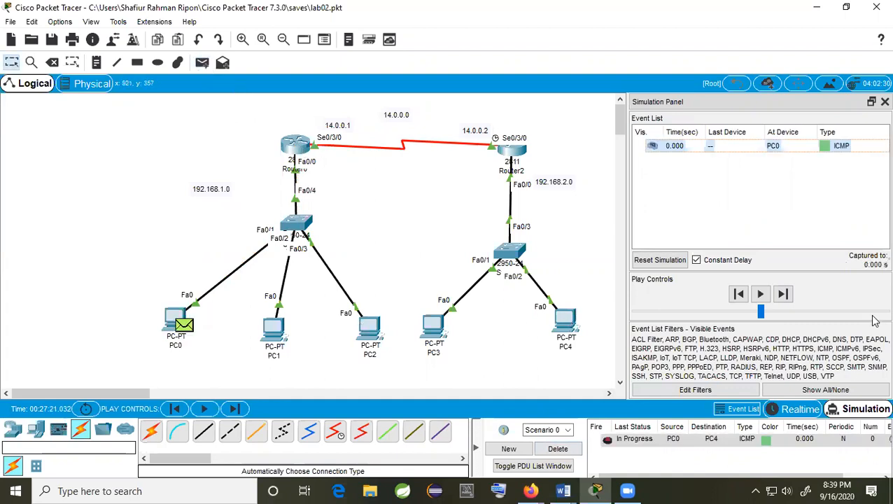
pyautogui.click(784, 295)
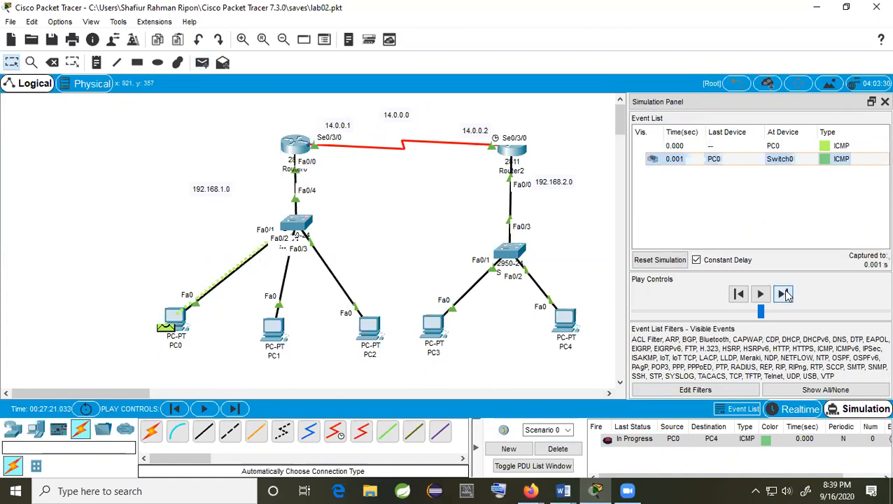
pyautogui.click(784, 295)
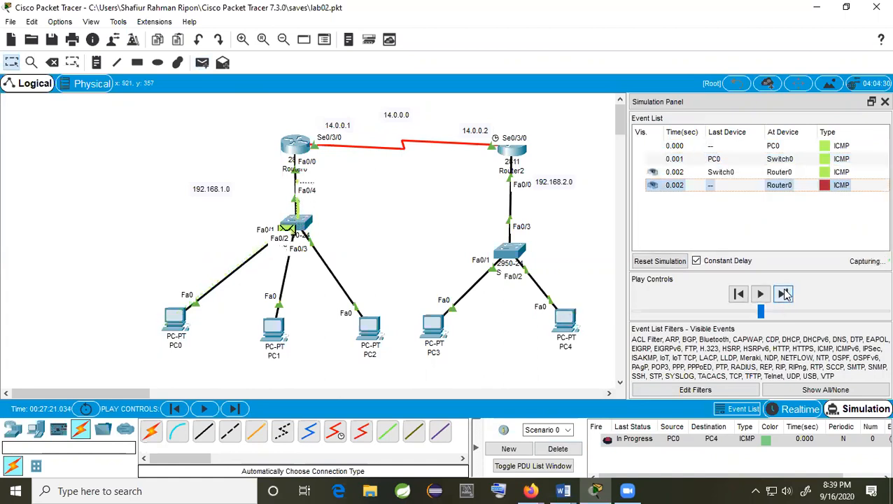
# Delete the PDU scenario, and remove Router0's static route to 192.168.1.0/24 via 14.0.0.2, closing the router window.
pyautogui.click(558, 449)
pyautogui.click(297, 145)
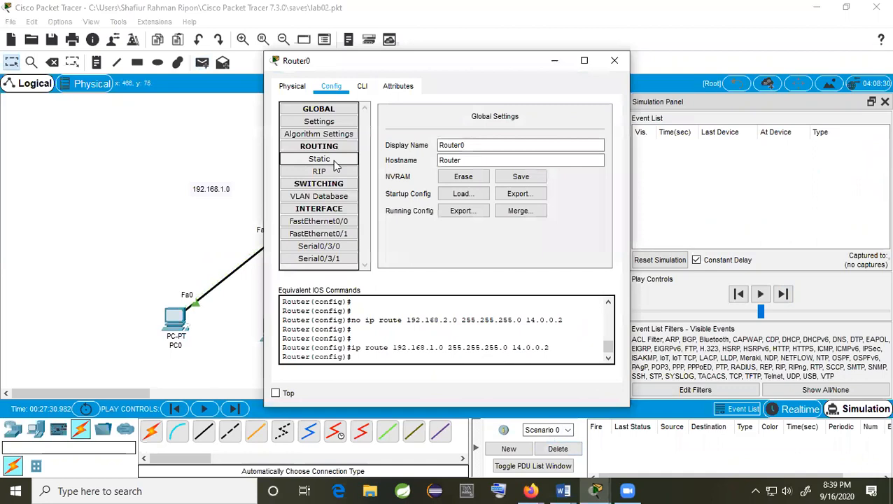
pyautogui.click(329, 160)
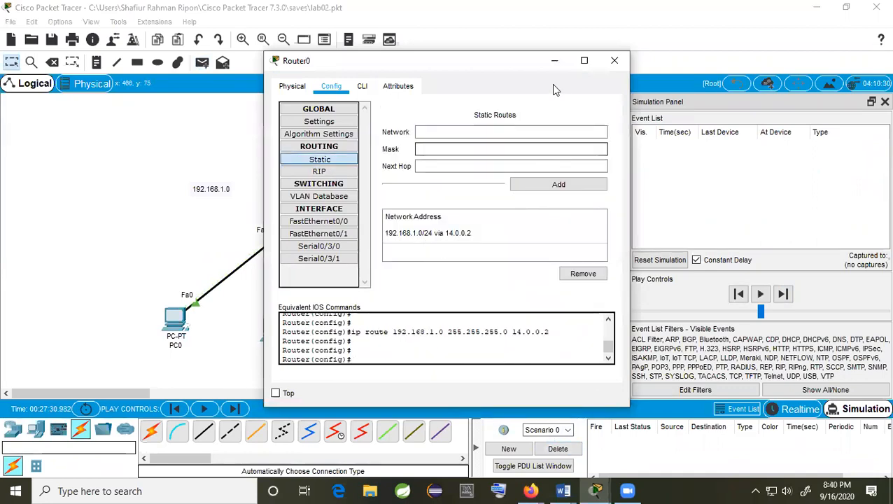
pyautogui.moveTo(532, 61); pyautogui.dragTo(717, 132)
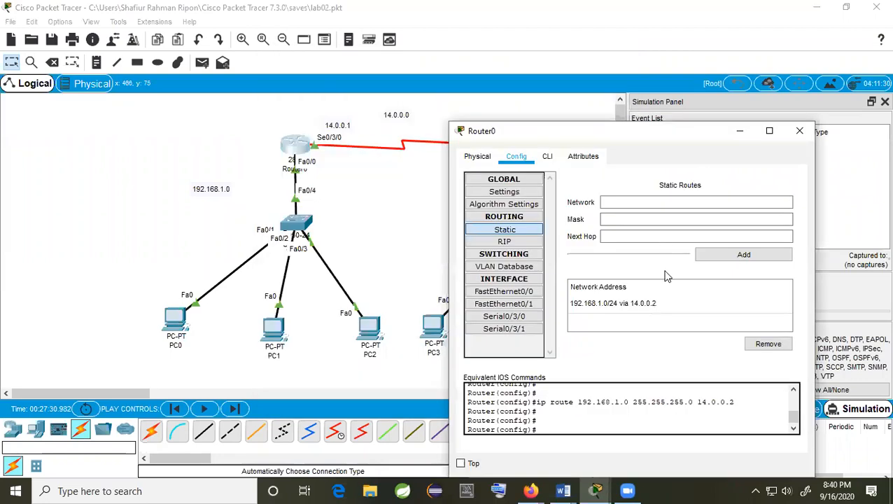
pyautogui.click(645, 308)
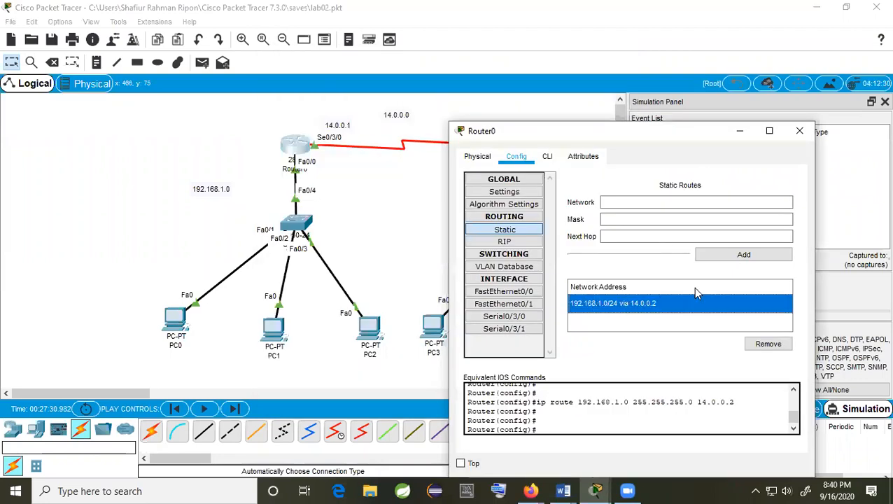
pyautogui.click(769, 131)
pyautogui.click(157, 193)
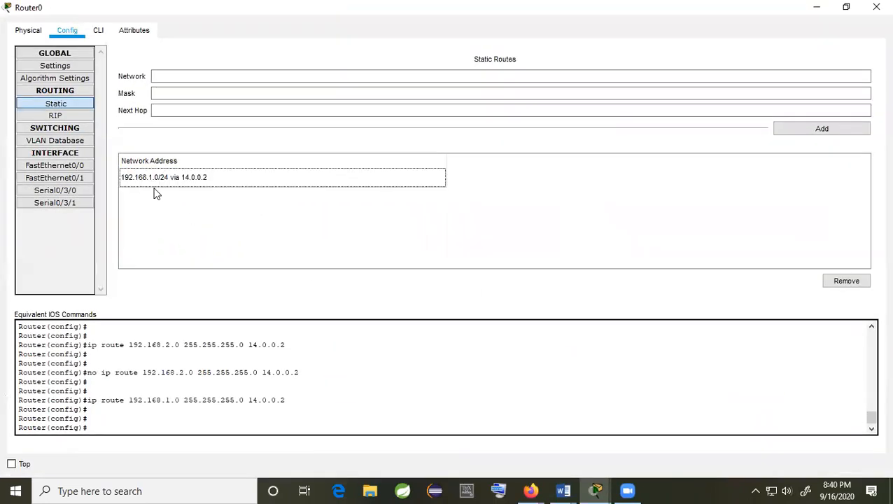
pyautogui.click(159, 179)
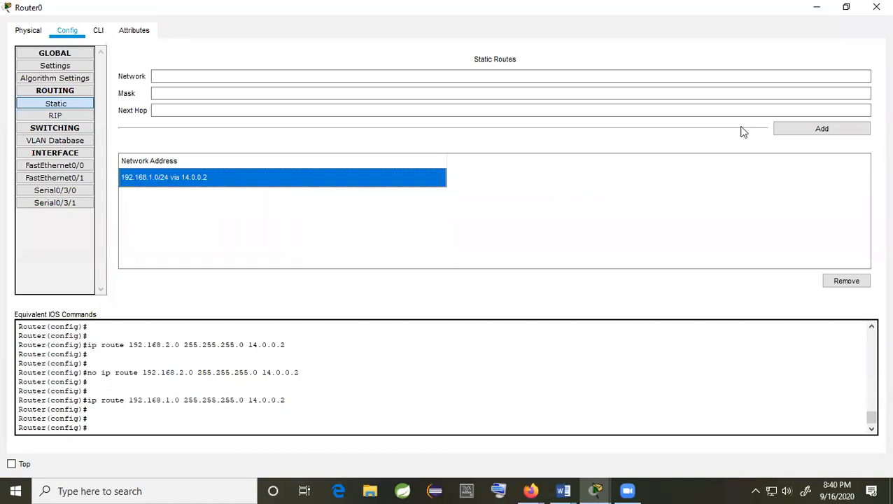
pyautogui.click(847, 7)
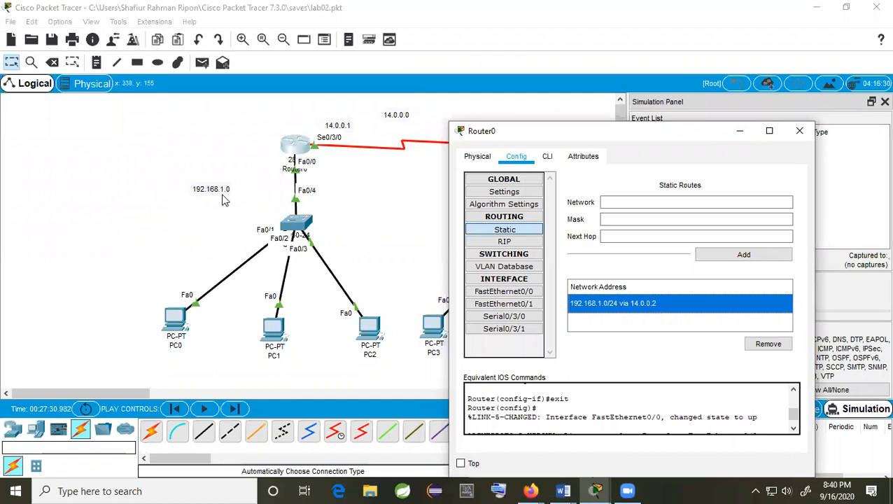
pyautogui.click(766, 344)
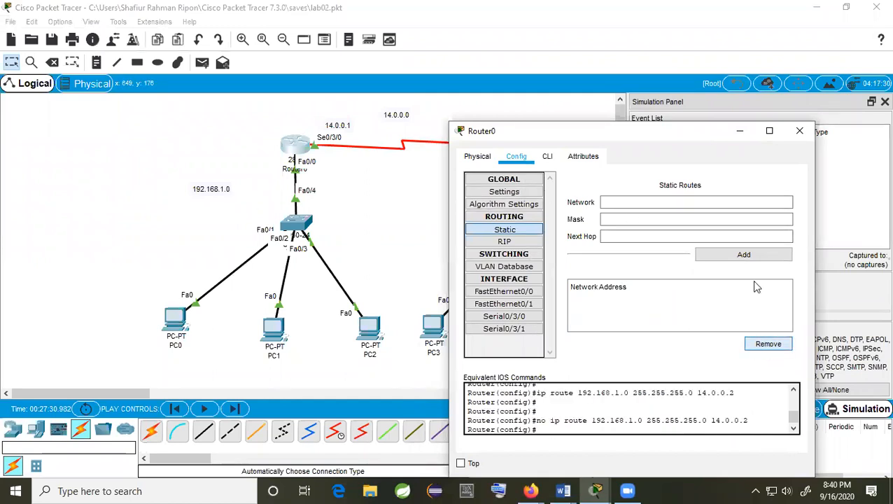
pyautogui.click(799, 131)
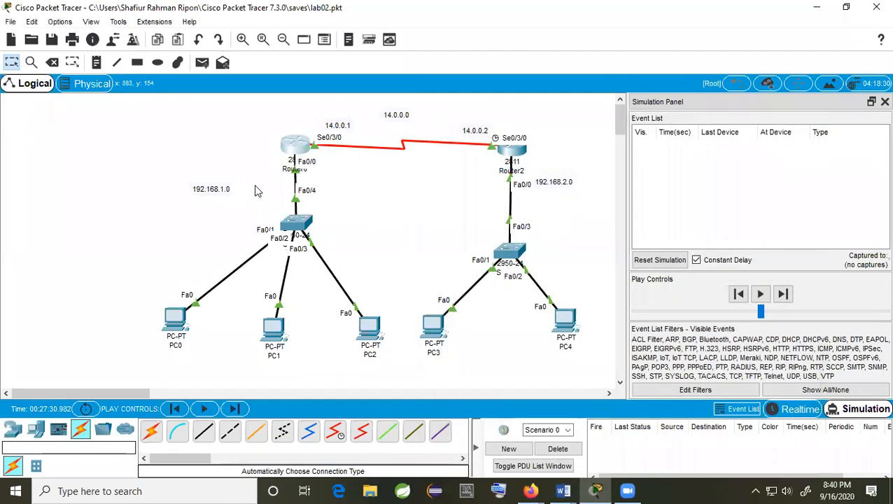
# Add a static route on Router0 to network 192.168.2.0, mask 255.255.255.0, next hop 14.0.0.2, and close the router window.
pyautogui.click(295, 148)
pyautogui.click(319, 158)
pyautogui.click(472, 132)
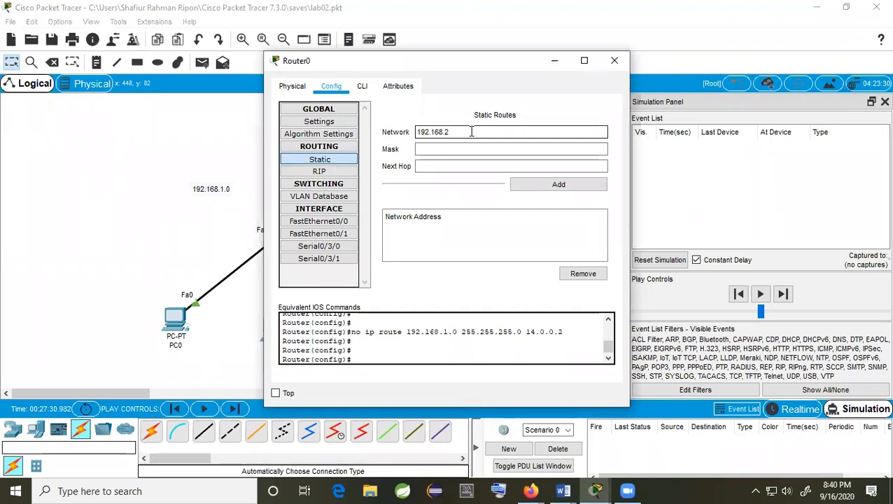
pyautogui.click(461, 148)
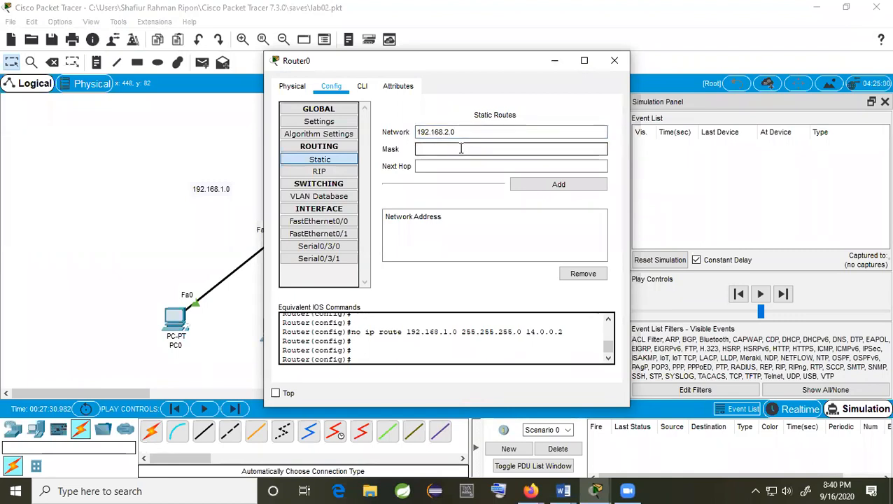
pyautogui.write('255.255.255.0')
pyautogui.click(459, 164)
pyautogui.write('14.0.0.')
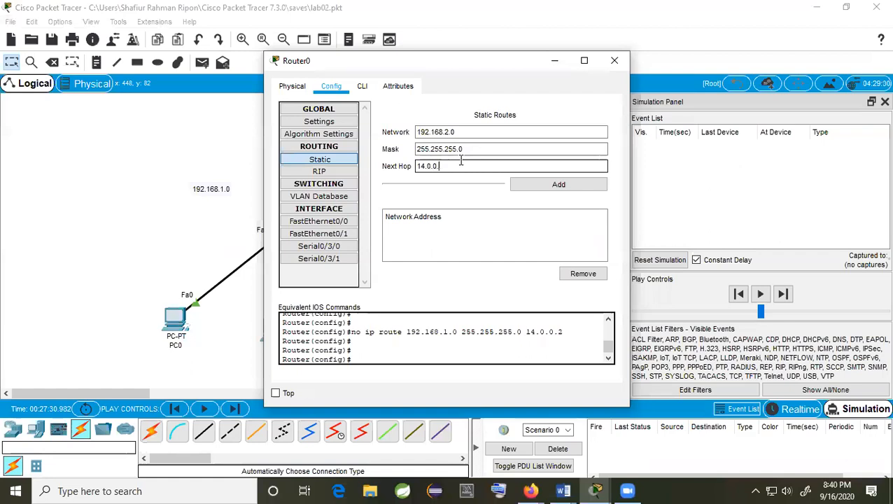
pyautogui.write('2')
pyautogui.click(518, 184)
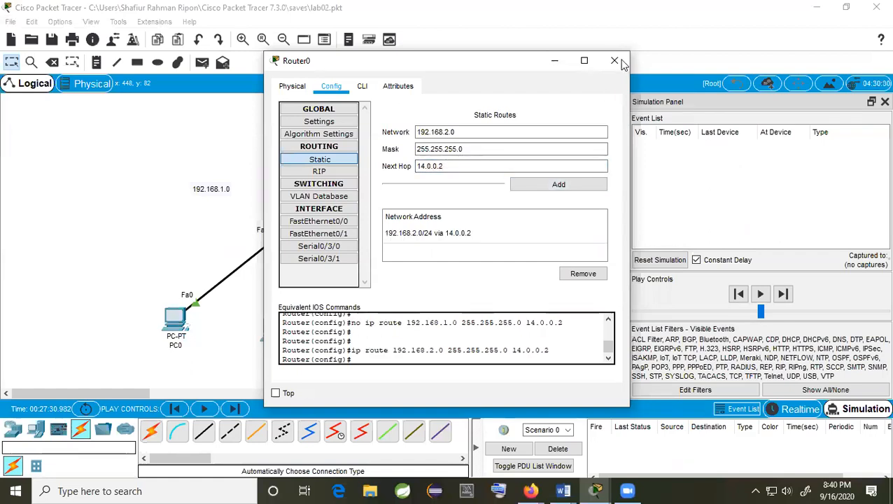
pyautogui.click(413, 233)
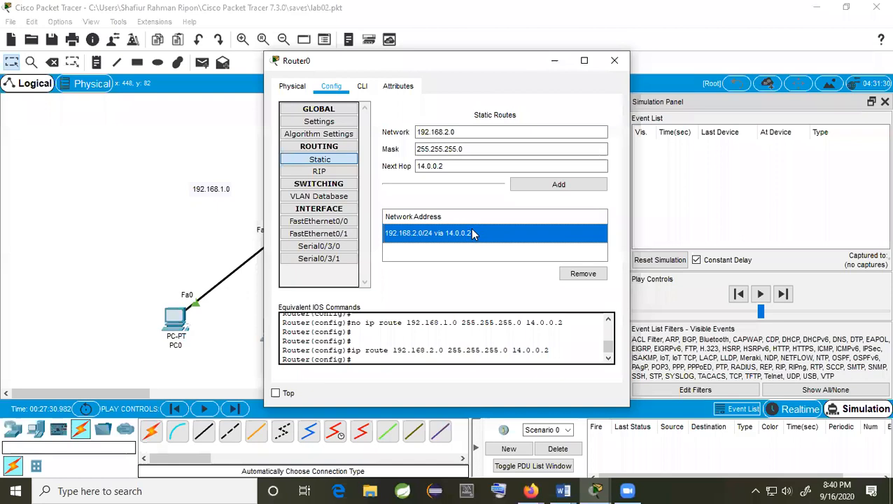
pyautogui.click(432, 245)
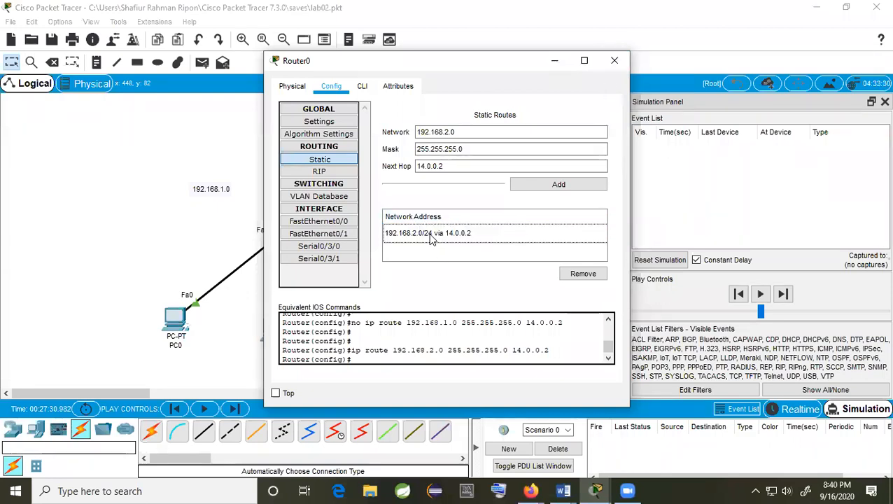
pyautogui.click(615, 60)
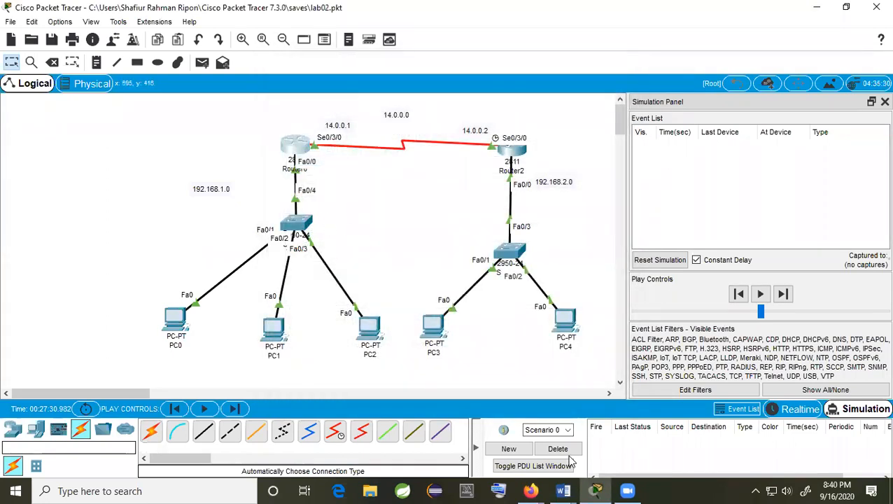
# Create a simple PDU from PC0 to PC4 to test the 192.168.2.0 route.
pyautogui.click(202, 63)
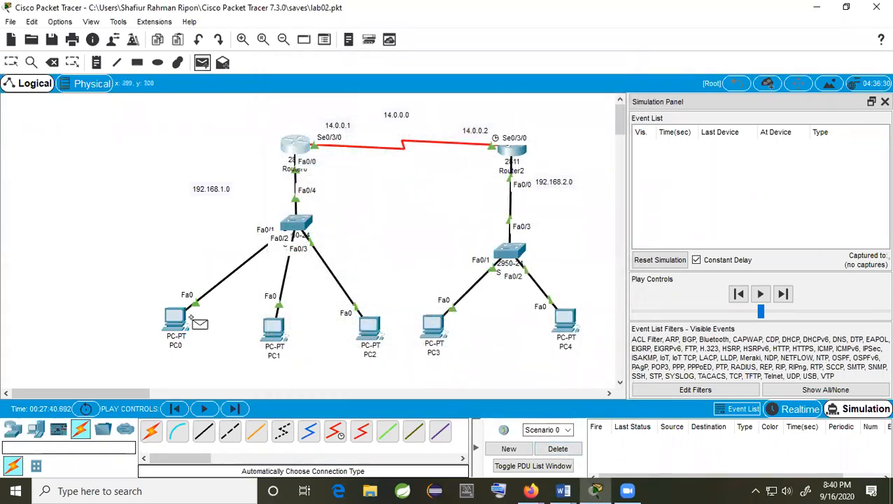
pyautogui.click(189, 319)
pyautogui.click(565, 322)
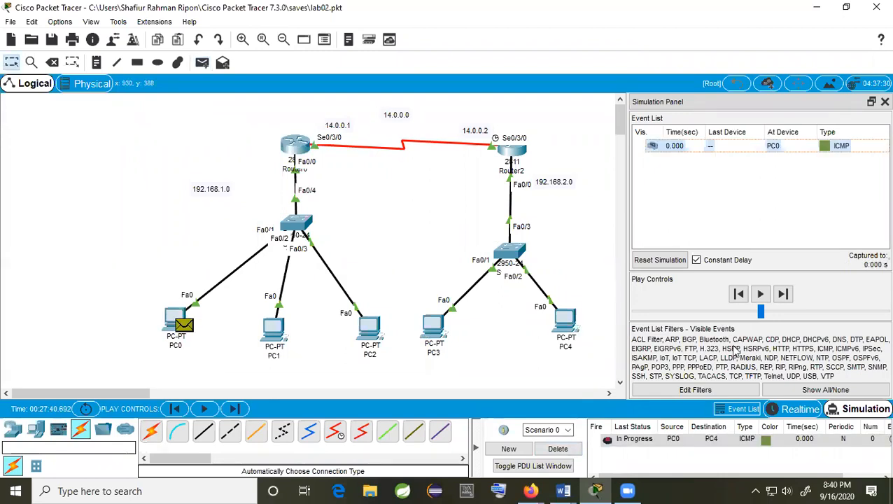
# Advance the simulation event by event to trace the PDU from PC0 through Router0 and Router2 toward PC4.
pyautogui.click(783, 295)
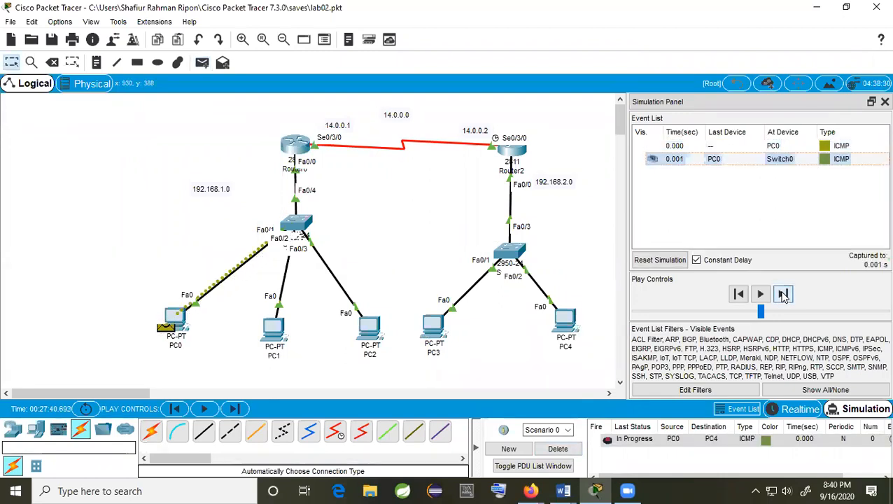
pyautogui.click(783, 295)
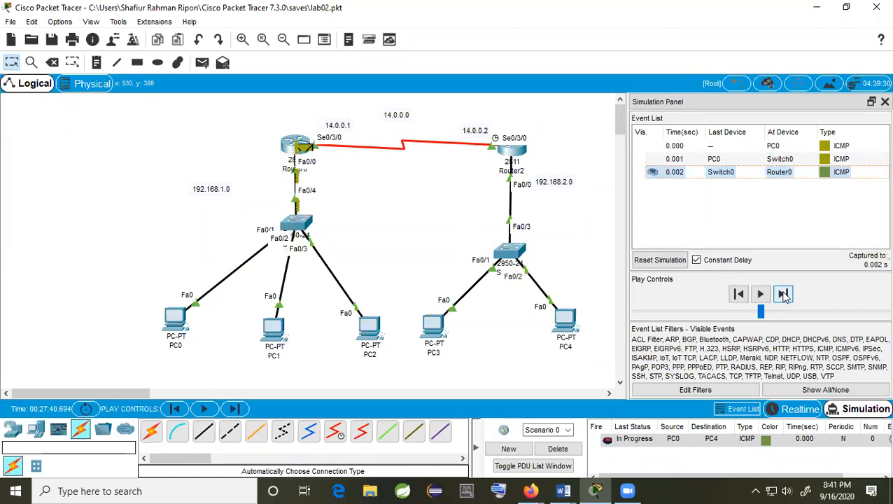
pyautogui.click(783, 294)
pyautogui.click(784, 295)
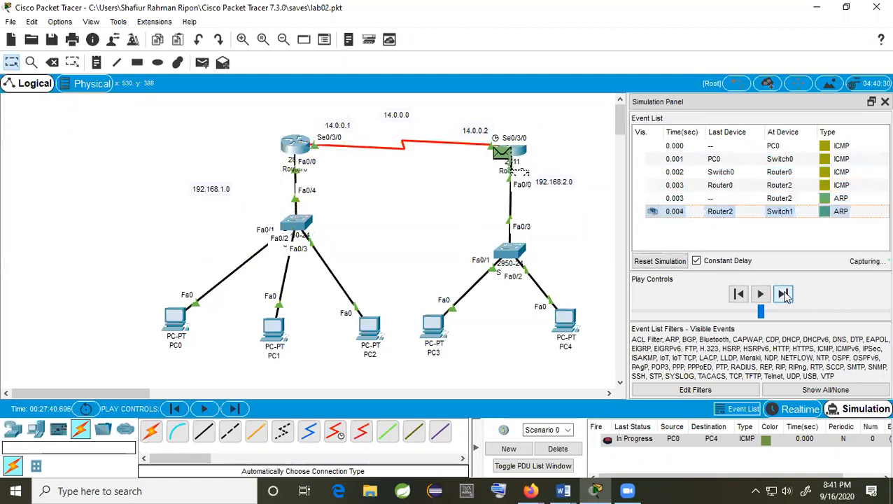
pyautogui.click(784, 295)
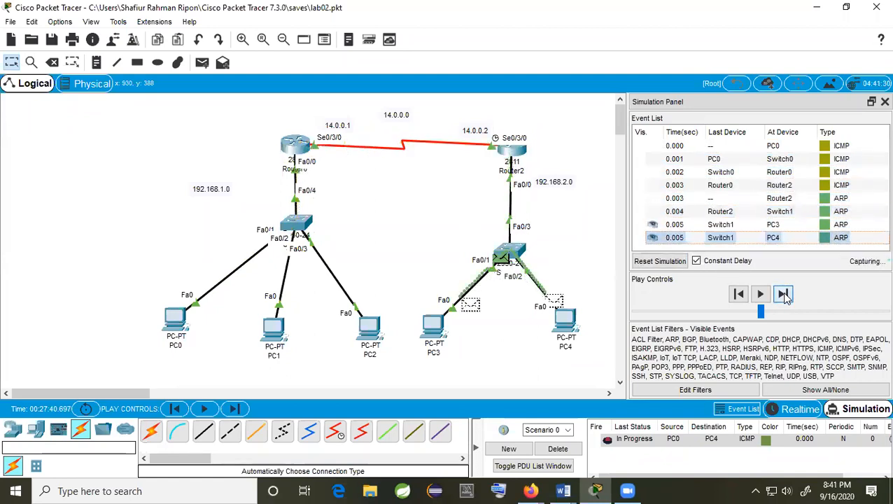
pyautogui.click(783, 295)
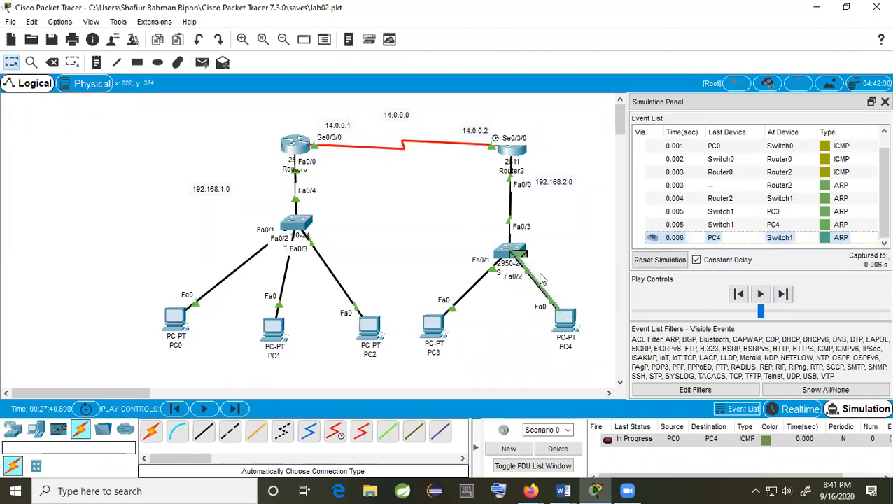
pyautogui.click(784, 295)
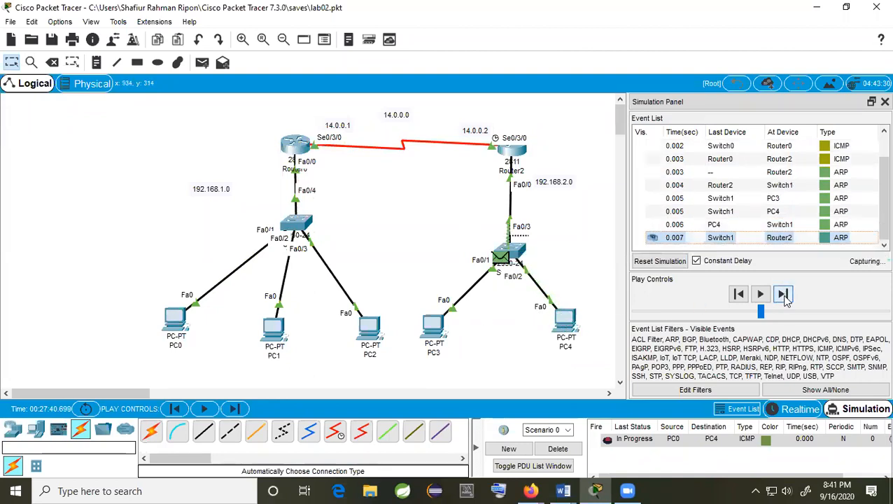
pyautogui.click(784, 295)
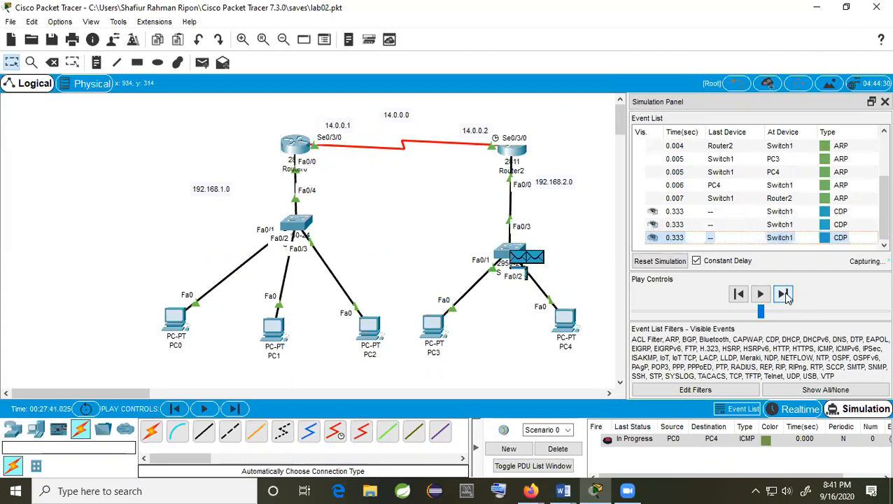
# Delete the PDU scenario, and check the static route configured on Router2, closing the router window.
pyautogui.click(558, 449)
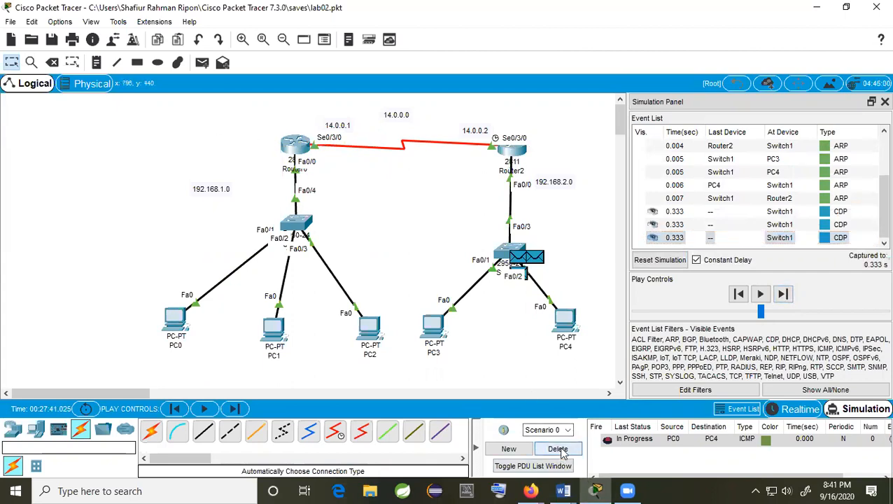
pyautogui.click(517, 150)
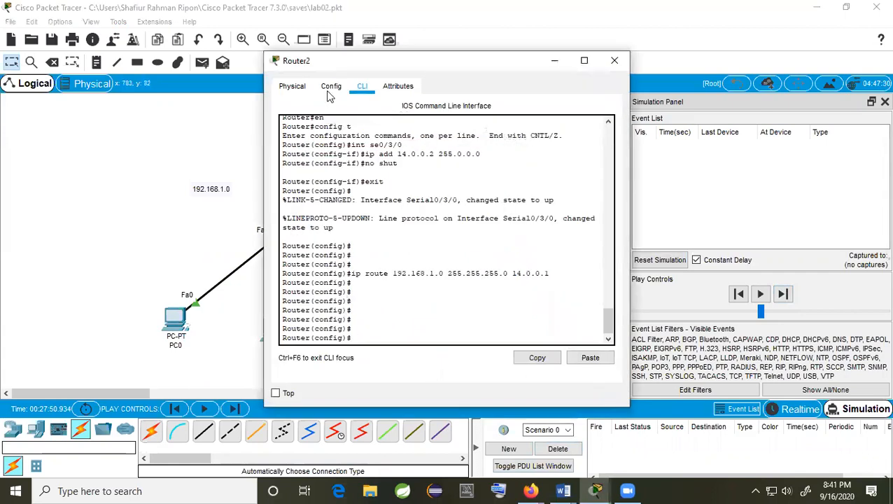
pyautogui.click(293, 87)
pyautogui.click(330, 87)
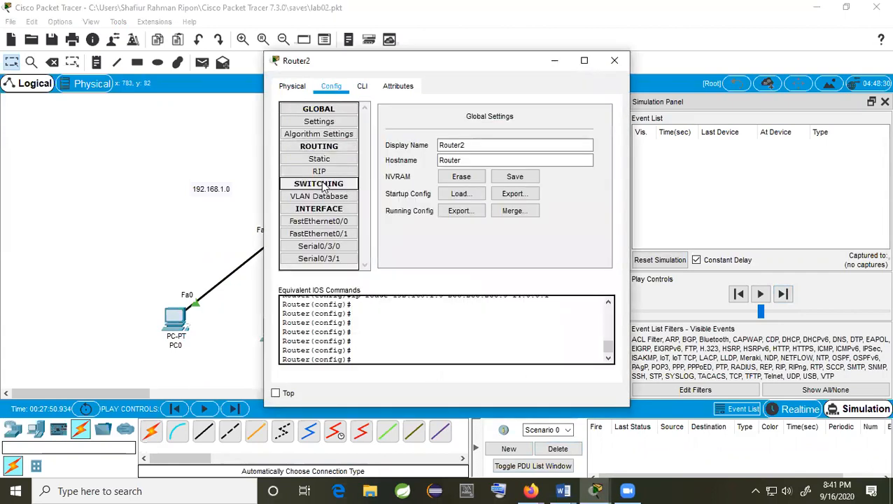
pyautogui.click(321, 159)
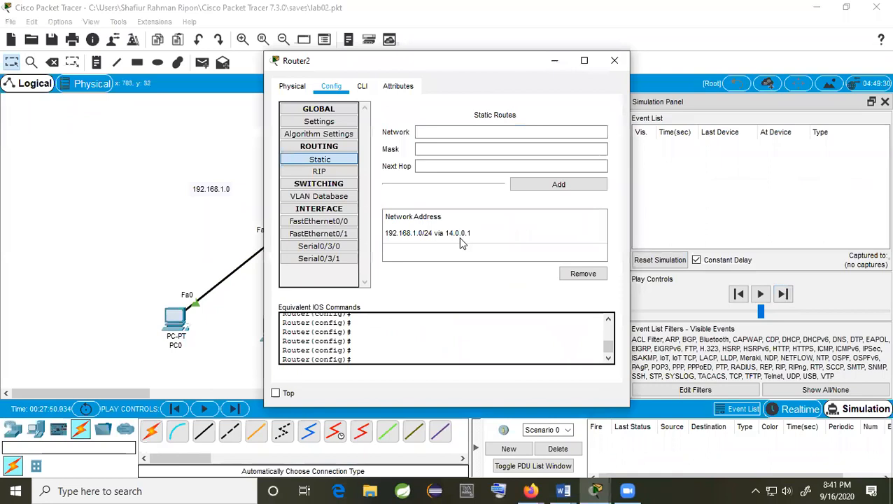
pyautogui.click(463, 235)
pyautogui.click(615, 60)
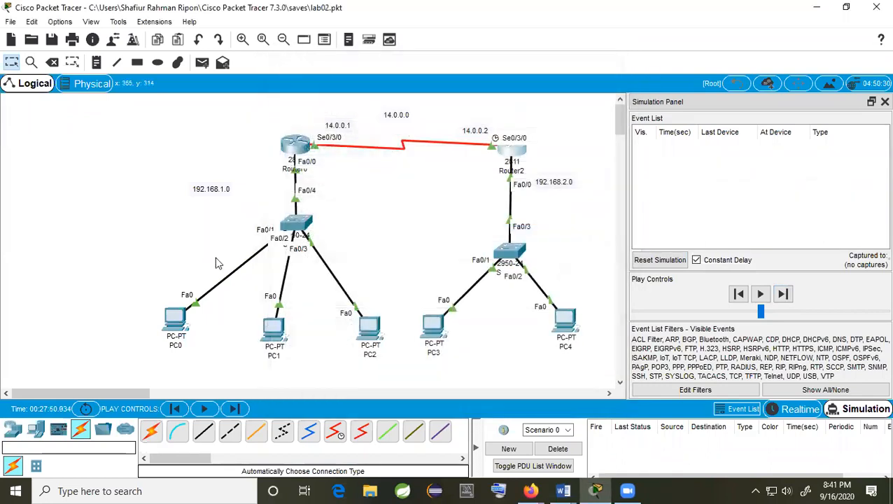
# Create a simple PDU from PC0 to PC4 to retest communication between the two networks.
pyautogui.click(201, 62)
pyautogui.click(183, 323)
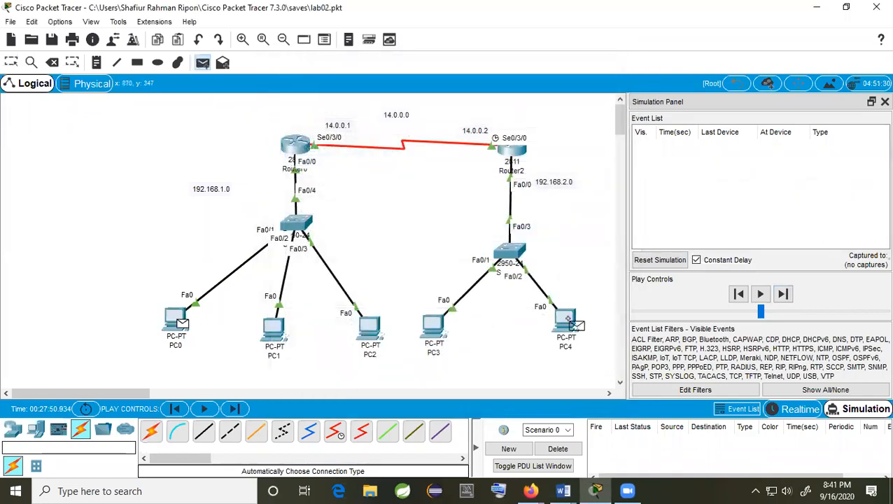
pyautogui.click(568, 324)
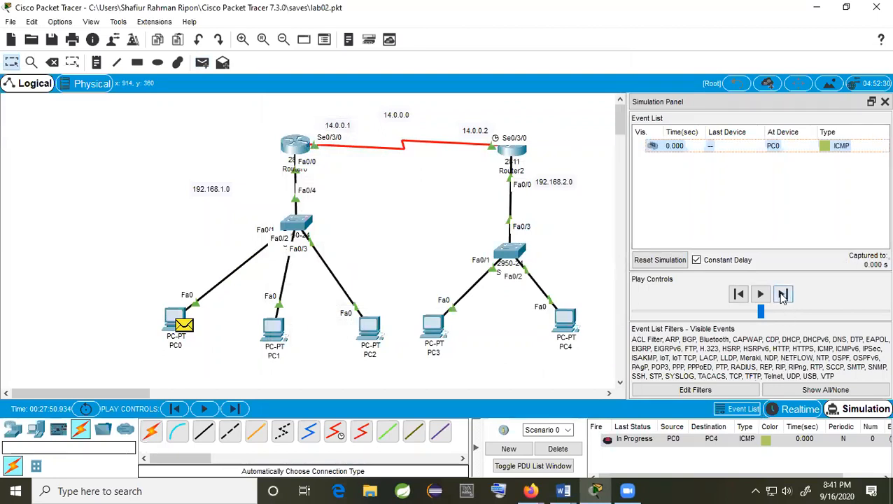
# Advance the simulation event by event to follow the PDU from PC0 to PC4 and its reply back to PC0.
pyautogui.click(782, 294)
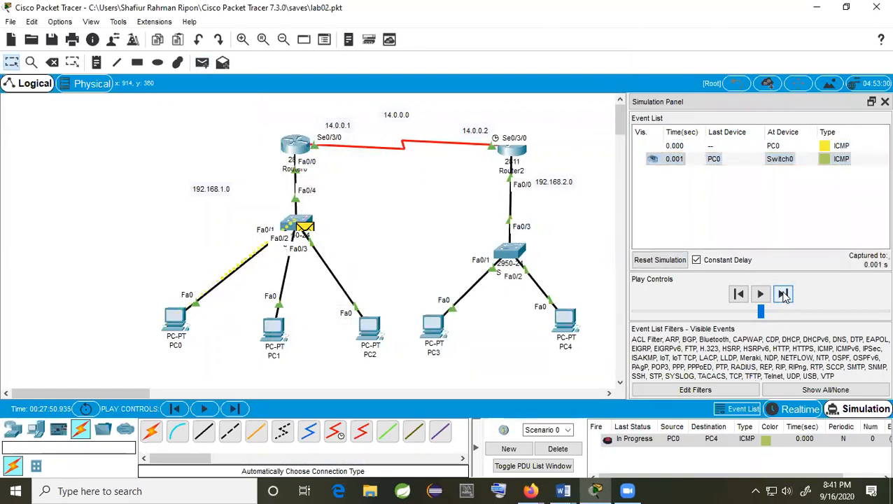
pyautogui.click(783, 296)
pyautogui.click(784, 294)
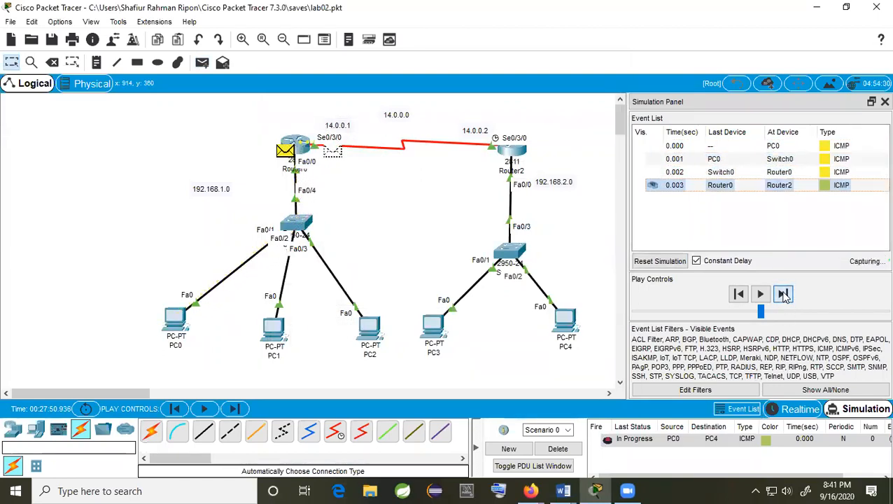
pyautogui.click(783, 295)
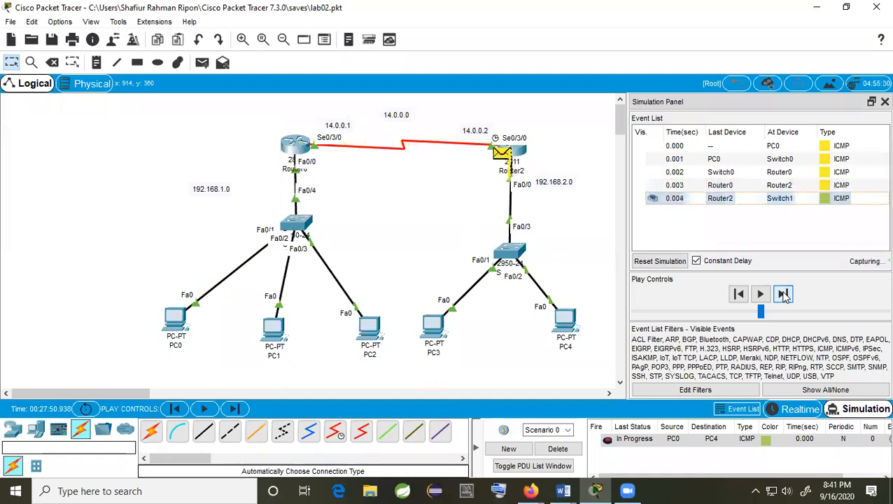
pyautogui.click(784, 295)
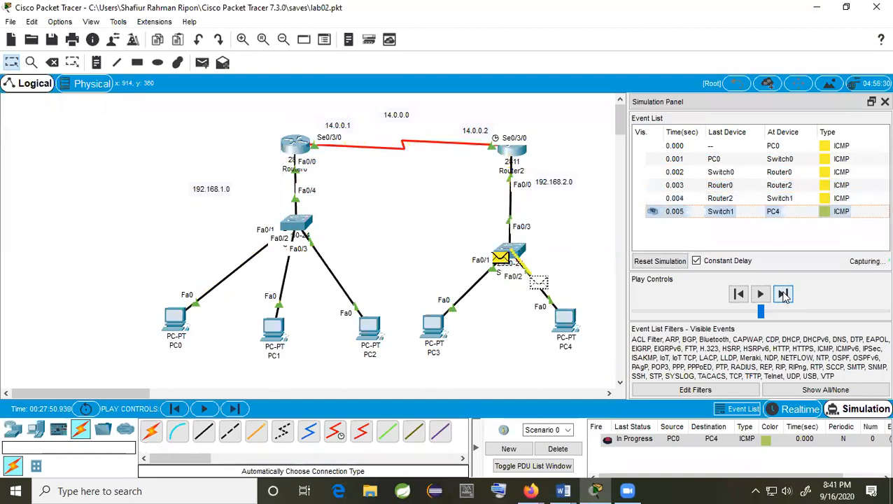
pyautogui.click(783, 295)
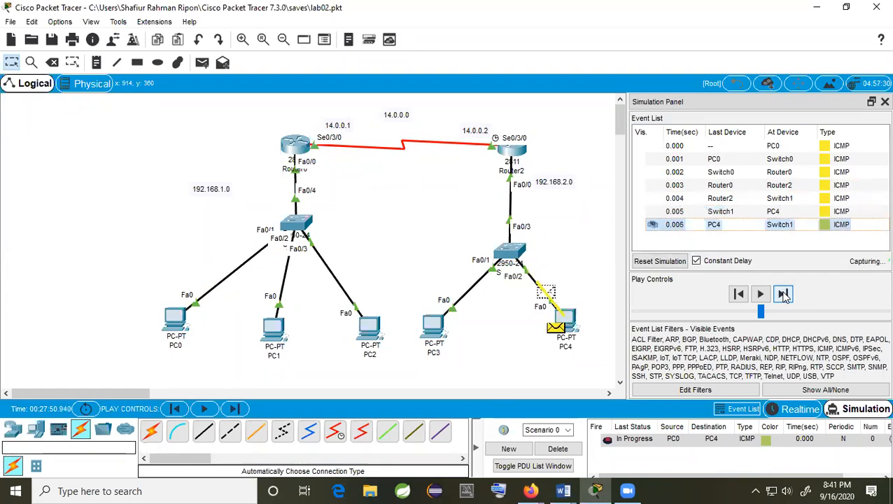
pyautogui.click(783, 294)
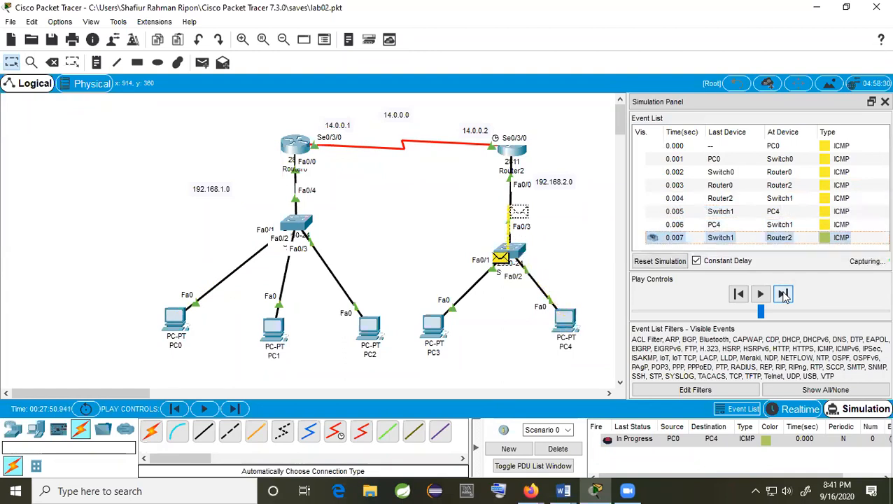
pyautogui.click(784, 294)
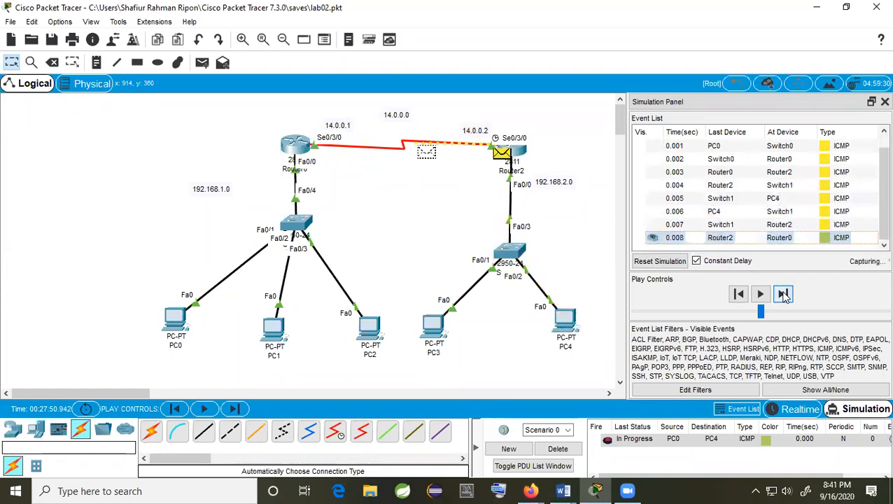
pyautogui.click(784, 294)
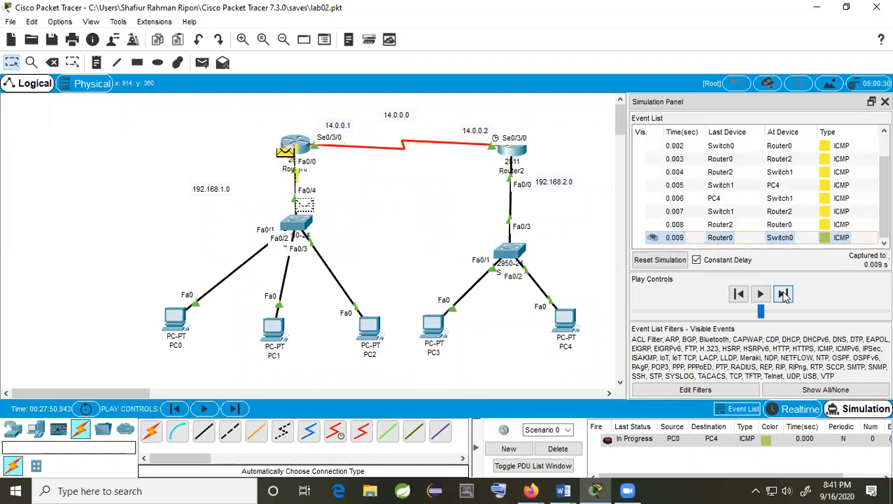
pyautogui.click(783, 295)
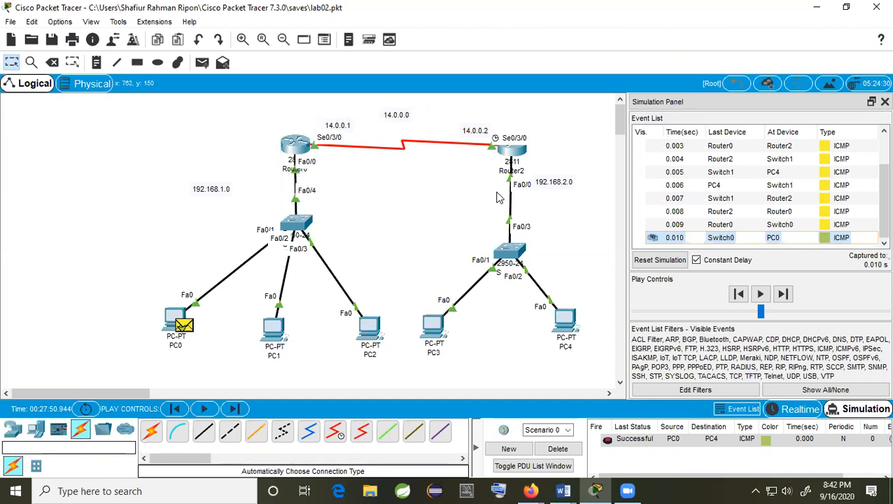
# Add a 2811 router to the workspace, placing it to the left of Router0.
pyautogui.click(12, 429)
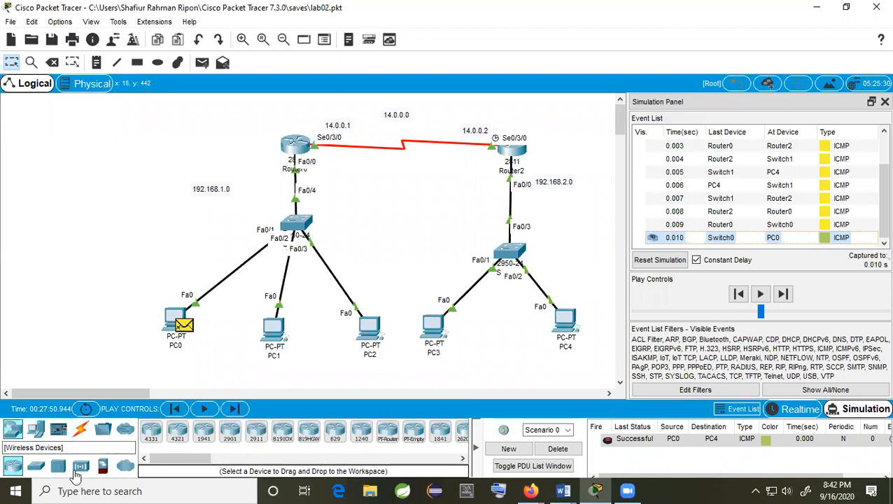
pyautogui.click(475, 448)
pyautogui.moveTo(519, 430); pyautogui.dragTo(100, 213)
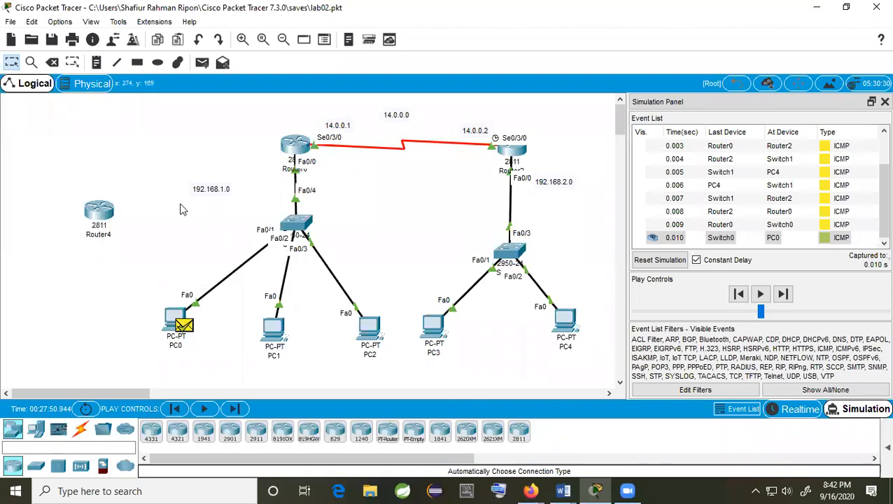
pyautogui.moveTo(97, 212); pyautogui.dragTo(156, 144)
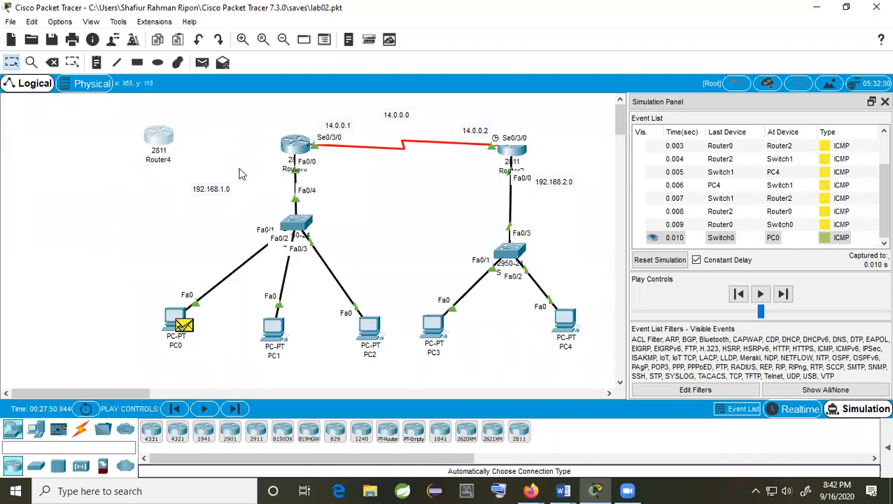
pyautogui.click(81, 429)
pyautogui.click(204, 432)
pyautogui.click(160, 140)
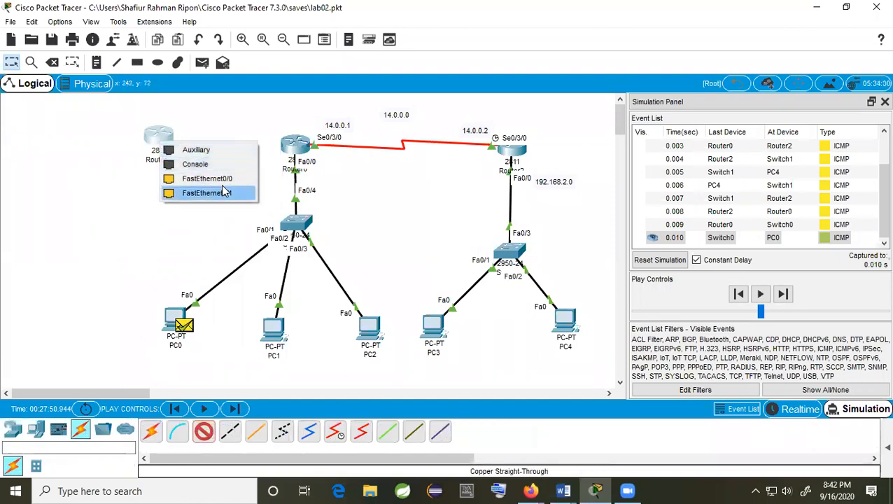
pyautogui.click(182, 235)
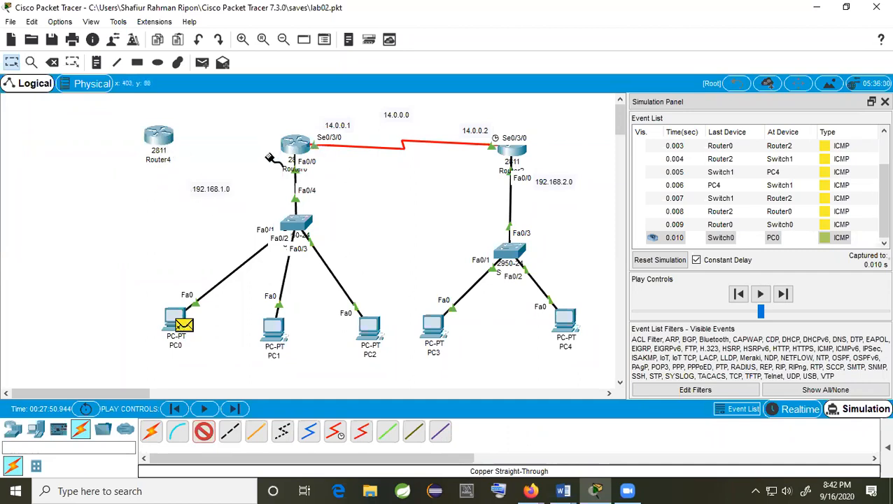
pyautogui.click(17, 62)
# Install a WIC-2T serial module in an empty WIC slot of Router4 and close the router window.
pyautogui.click(160, 140)
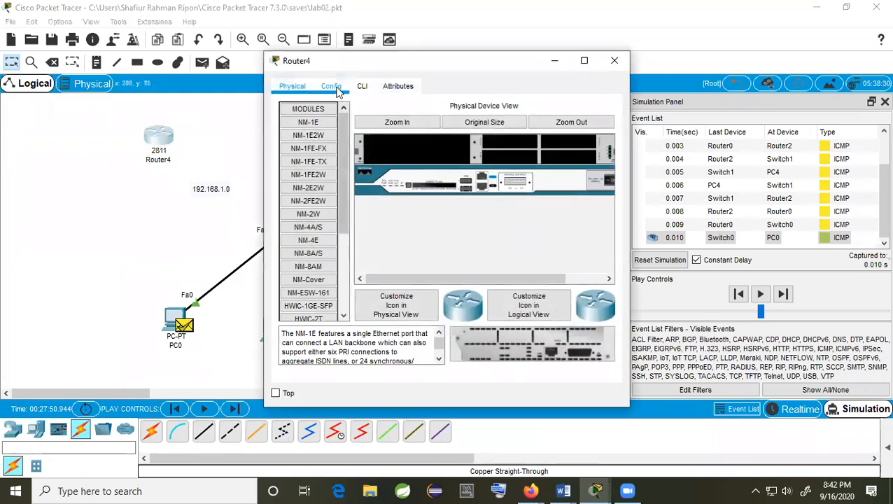
pyautogui.click(331, 85)
pyautogui.click(481, 254)
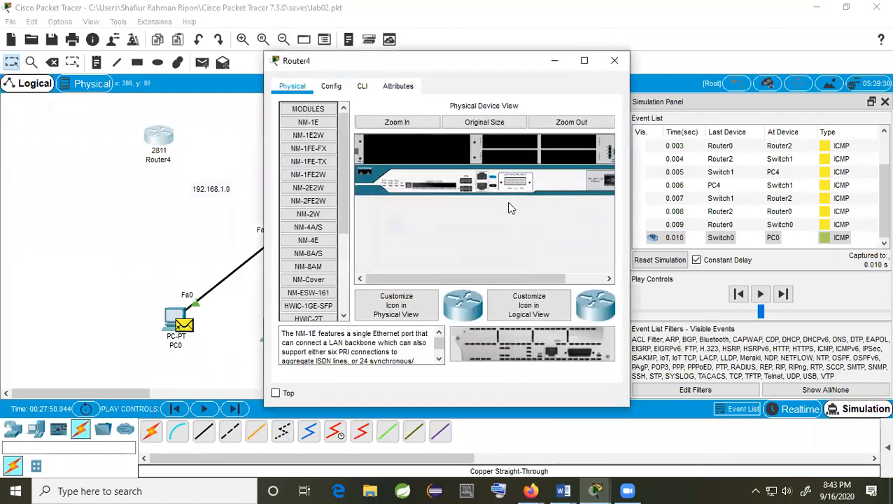
pyautogui.click(360, 86)
pyautogui.click(331, 86)
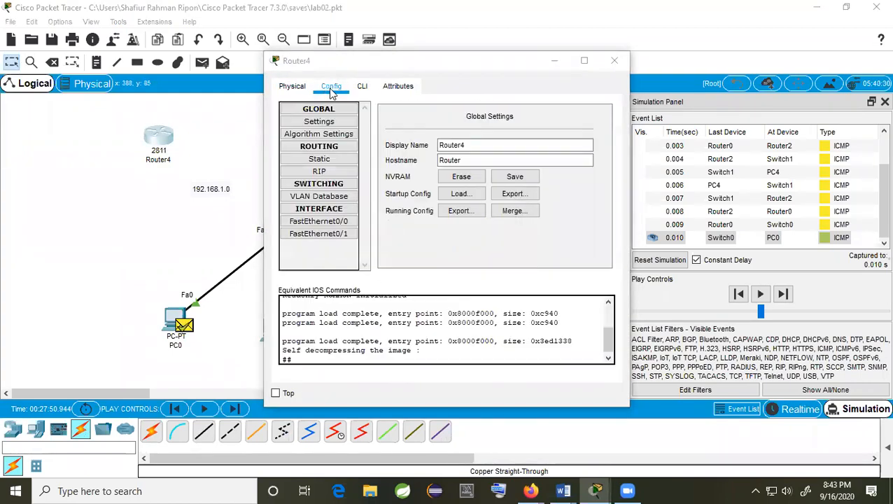
pyautogui.click(490, 256)
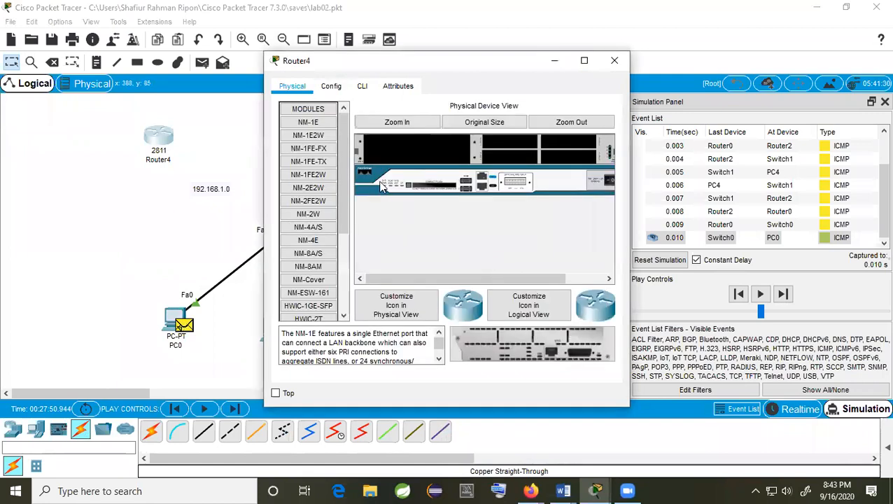
pyautogui.scroll(-3, 326, 294)
pyautogui.click(324, 290)
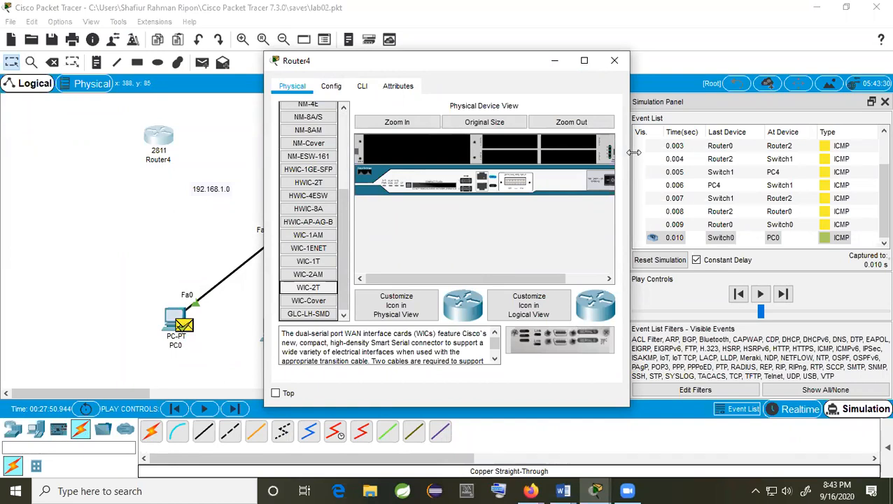
pyautogui.moveTo(633, 152); pyautogui.dragTo(785, 153)
pyautogui.moveTo(710, 348); pyautogui.dragTo(509, 142)
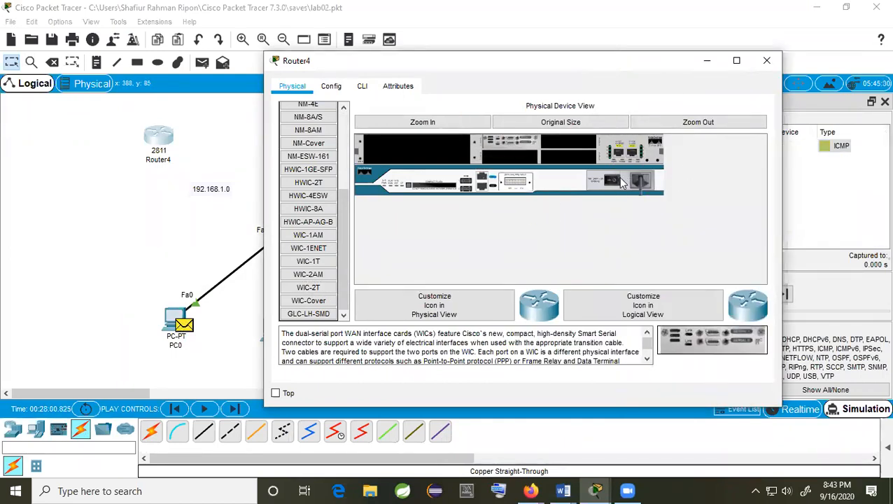
pyautogui.click(766, 61)
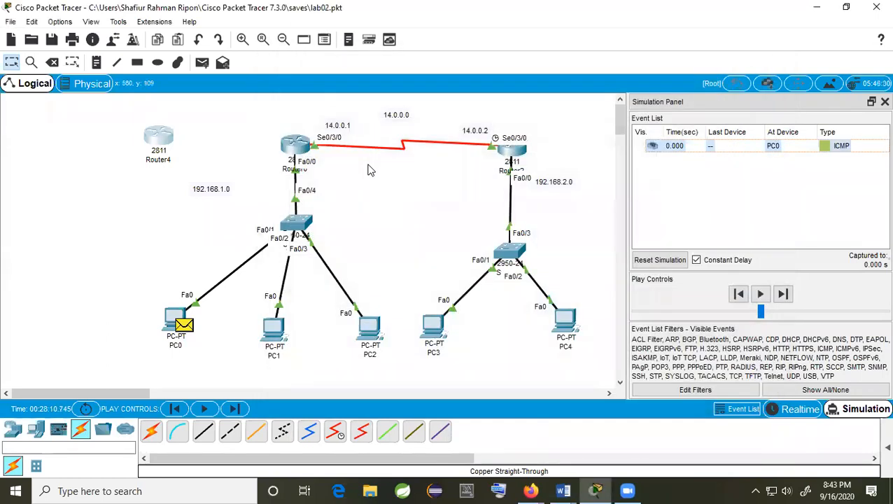
# Add a 2950-24 switch below Router4 and two PCs beneath that switch.
pyautogui.click(21, 434)
pyautogui.click(39, 469)
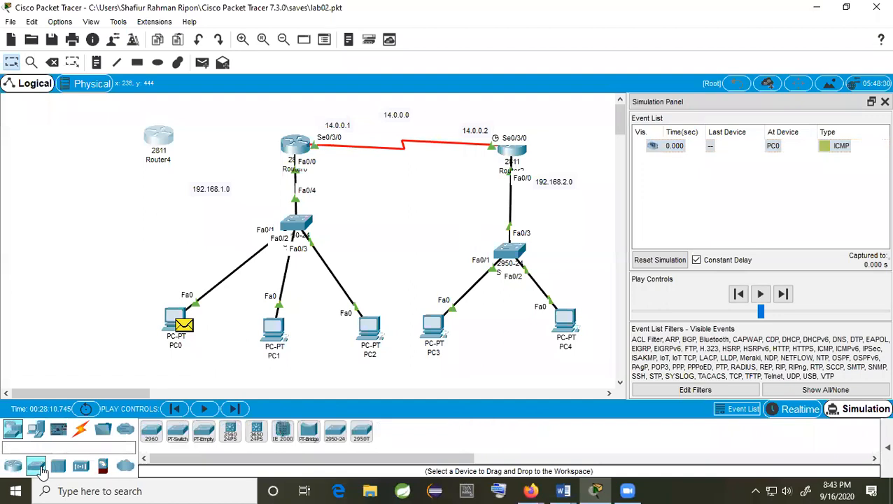
pyautogui.moveTo(334, 433); pyautogui.dragTo(125, 226)
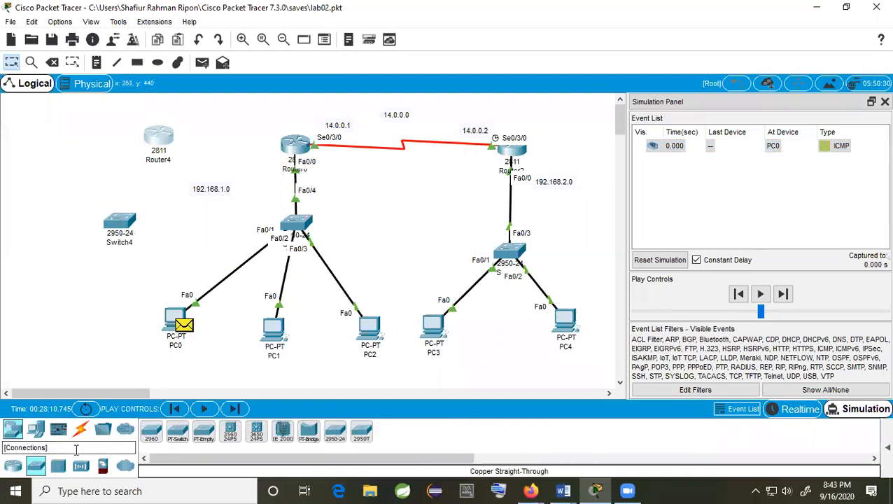
pyautogui.click(37, 430)
pyautogui.moveTo(150, 431); pyautogui.dragTo(69, 303)
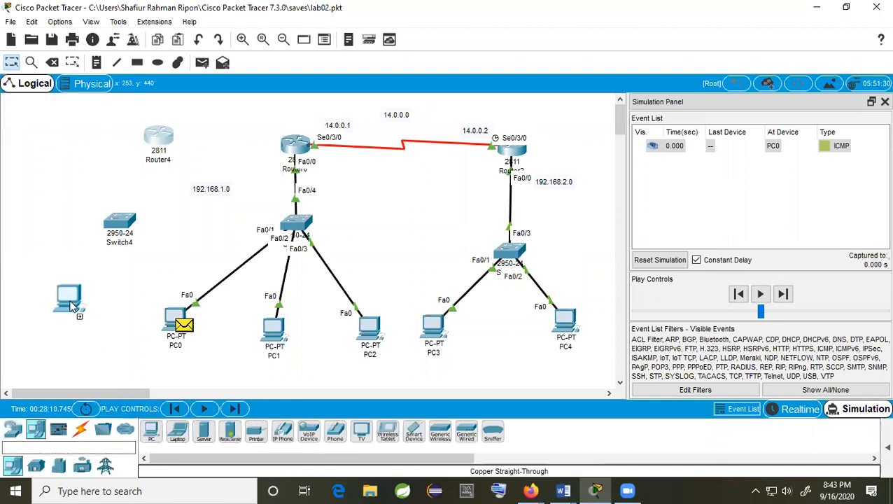
pyautogui.moveTo(151, 431); pyautogui.dragTo(125, 319)
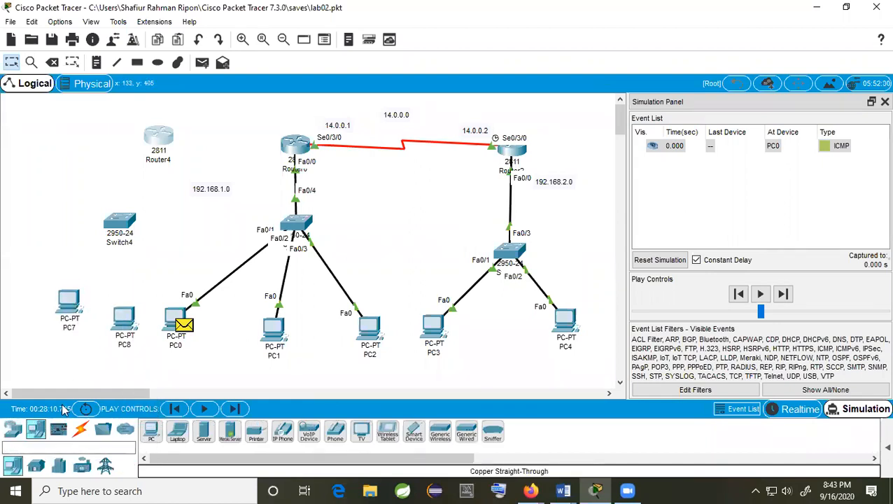
# Connect PC7's FastEthernet0 port to Switch4 with a copper straight-through cable.
pyautogui.click(80, 430)
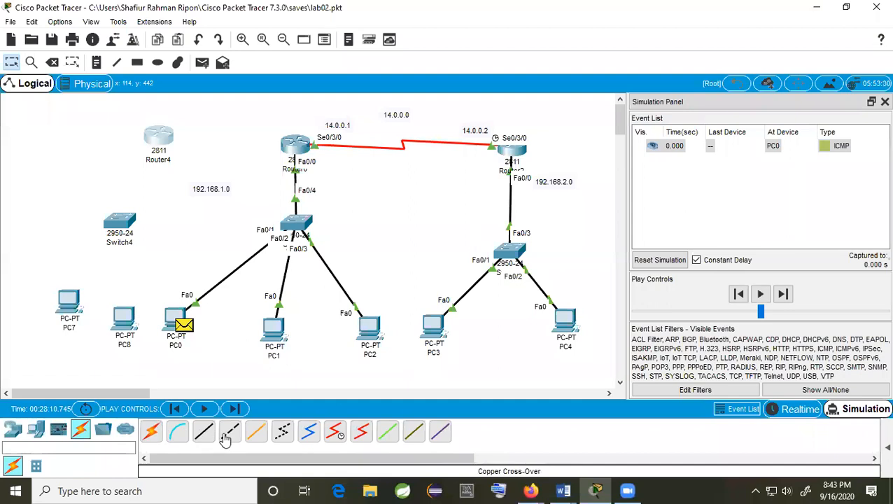
pyautogui.click(203, 431)
pyautogui.click(74, 303)
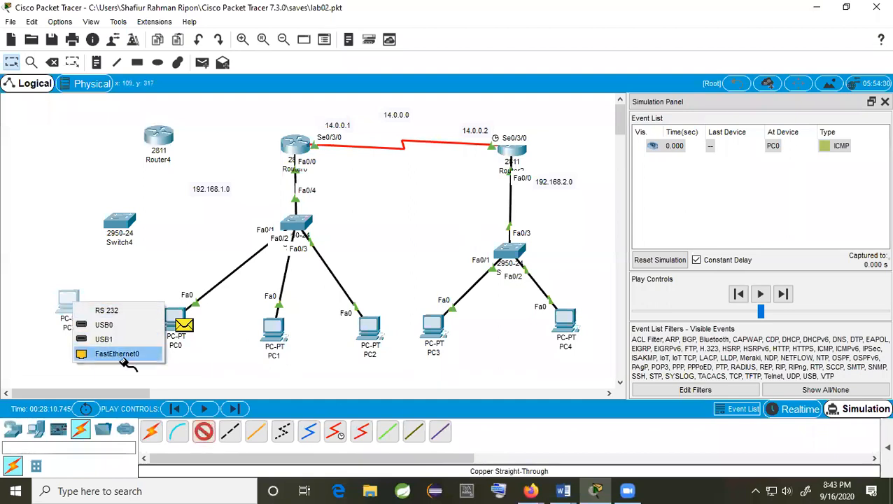
pyautogui.click(112, 349)
pyautogui.click(128, 230)
pyautogui.click(171, 26)
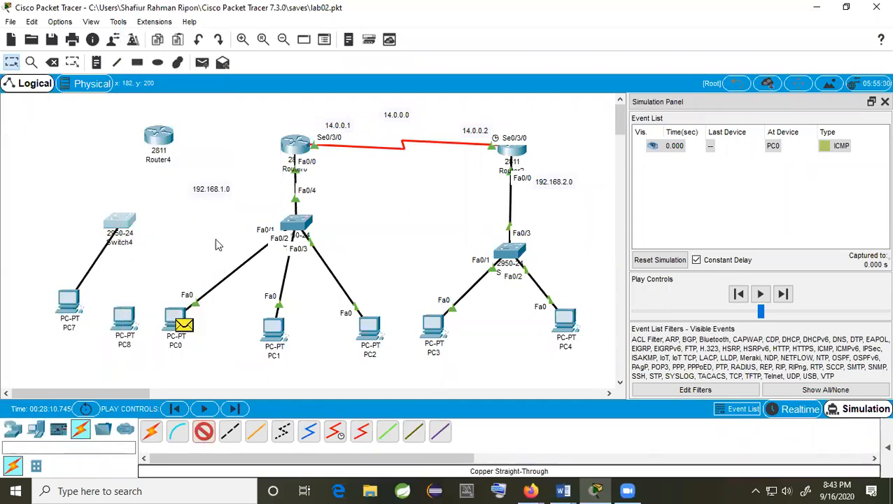
# Connect PC8's FastEthernet0 port to Switch4's FastEthernet0/2 port with a copper straight-through cable.
pyautogui.click(203, 431)
pyautogui.click(127, 315)
pyautogui.click(172, 362)
pyautogui.click(124, 225)
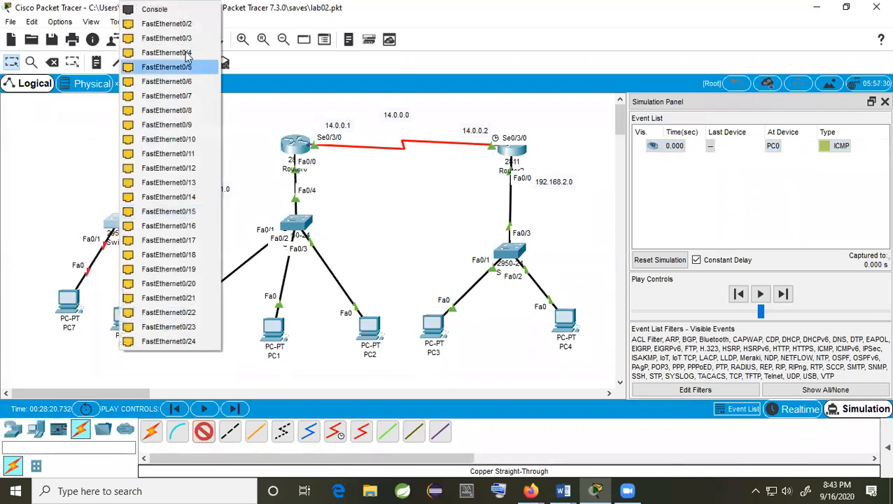
pyautogui.click(186, 27)
# Link Switch4's FastEthernet0/3 port to Router4's FastEthernet0/0 port with a copper straight-through cable.
pyautogui.click(204, 431)
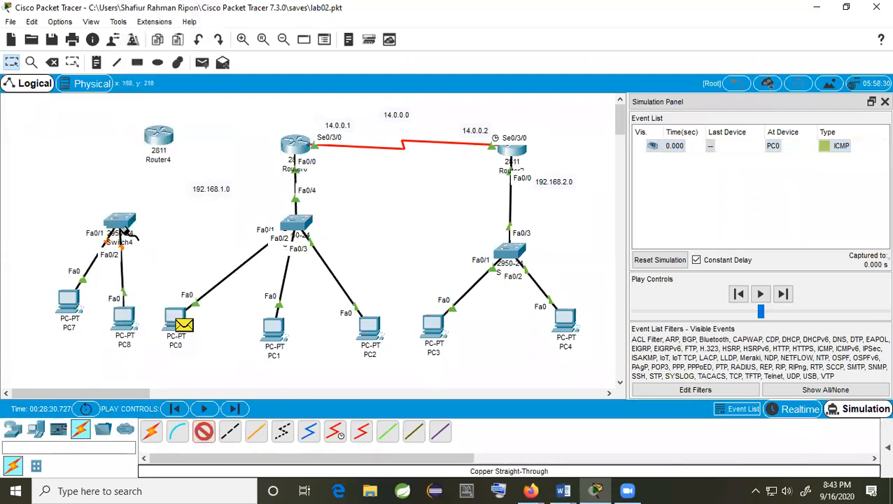
pyautogui.click(126, 222)
pyautogui.click(183, 24)
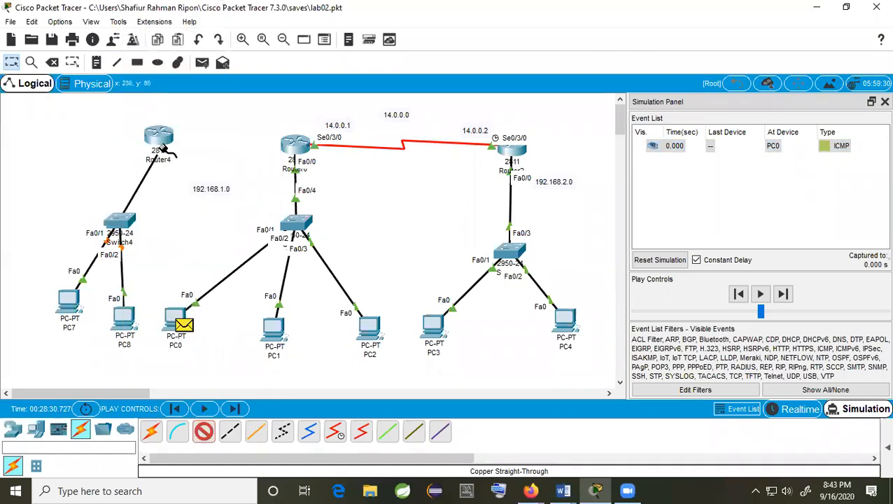
pyautogui.click(165, 138)
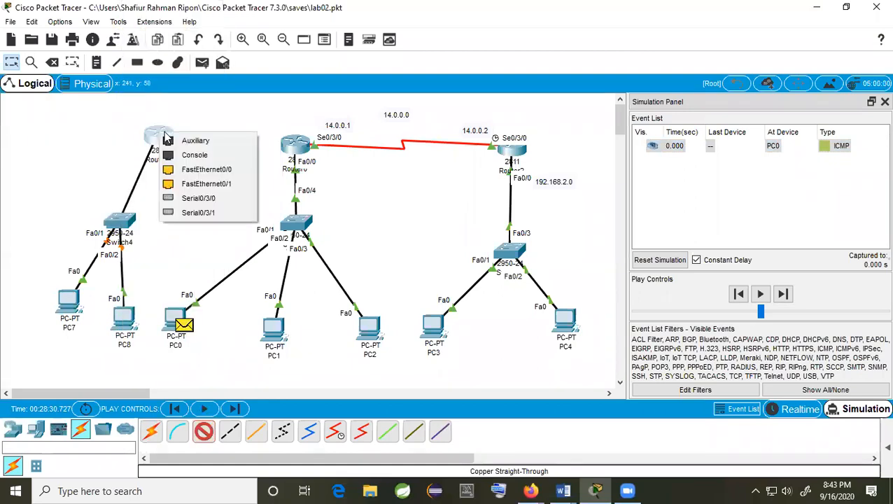
pyautogui.click(207, 170)
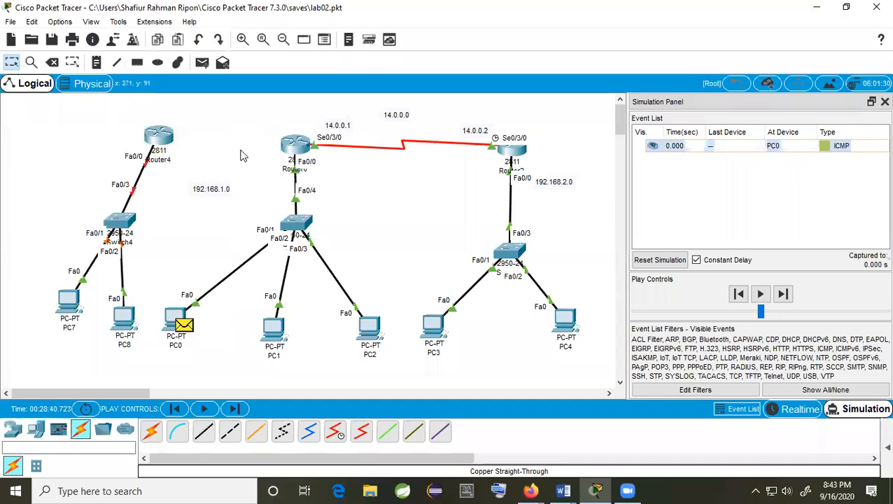
# Connect Router4's Serial0/3/0 to Router0's Serial0/3/1 with a Serial DTE cable and shift Router4 slightly away from Router0.
pyautogui.click(362, 432)
pyautogui.click(159, 140)
pyautogui.click(200, 182)
pyautogui.click(294, 144)
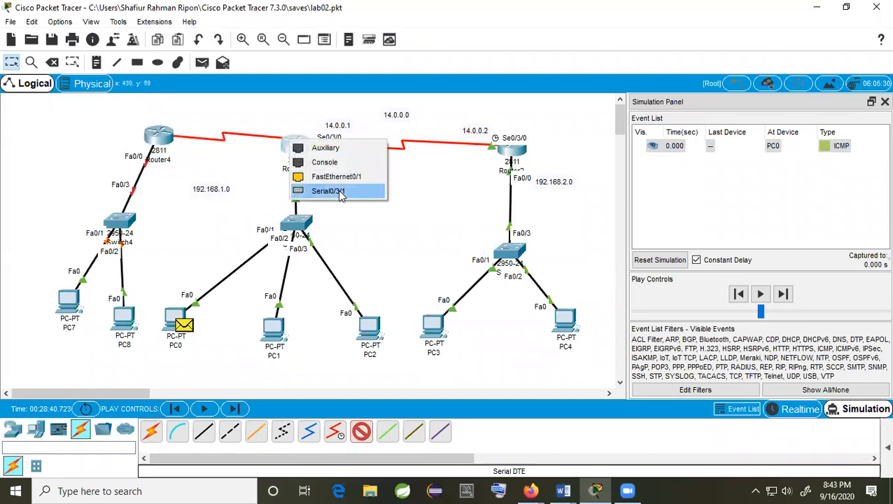
pyautogui.click(337, 191)
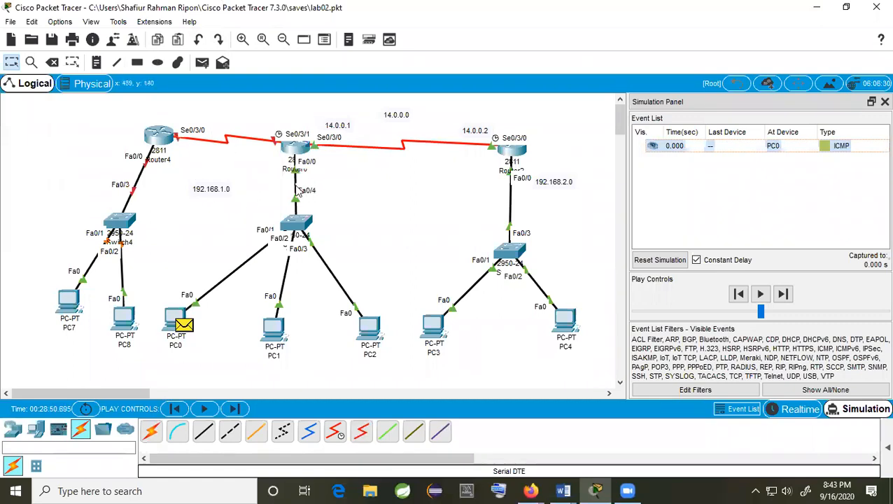
pyautogui.moveTo(154, 136); pyautogui.dragTo(130, 144)
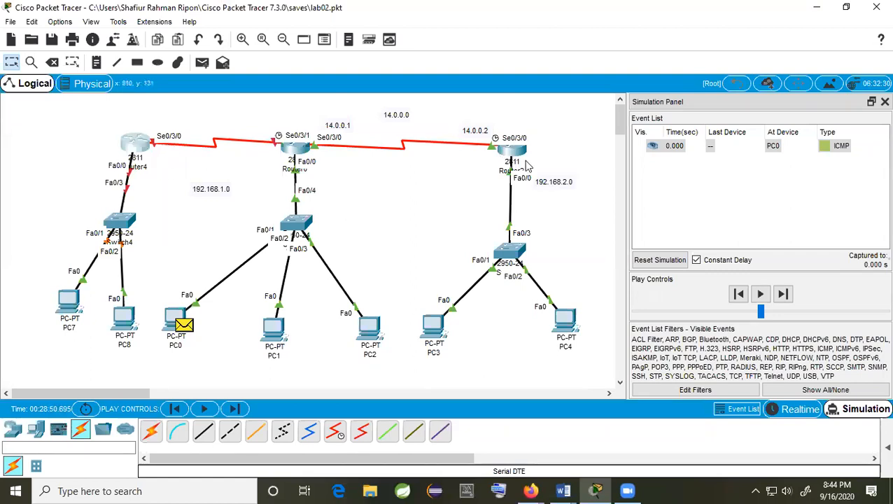
# Add a text note reading 192.168.3.0 beside the link between Router4 and Switch4.
pyautogui.moveTo(509, 159)
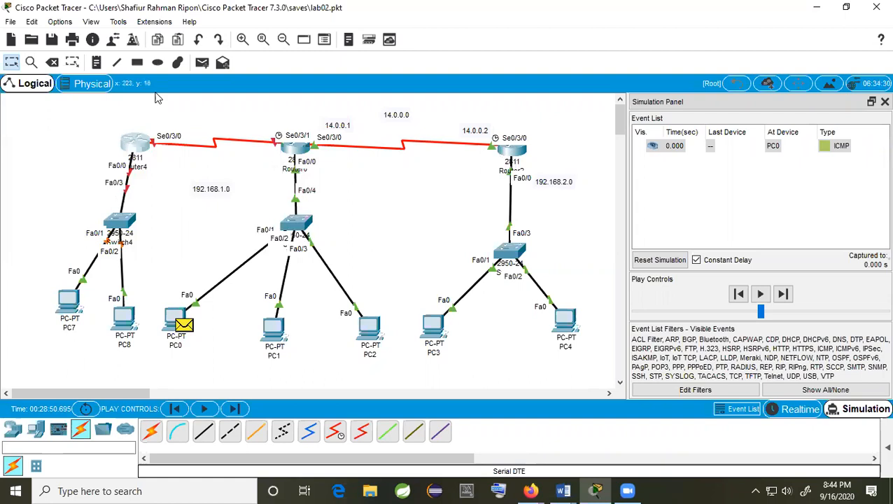
pyautogui.click(96, 62)
pyautogui.click(34, 200)
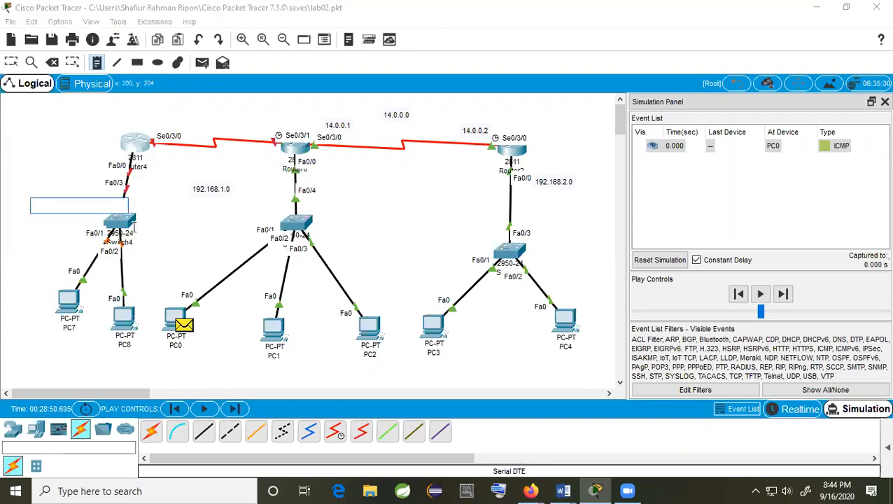
pyautogui.write('192.16')
pyautogui.write('8.1')
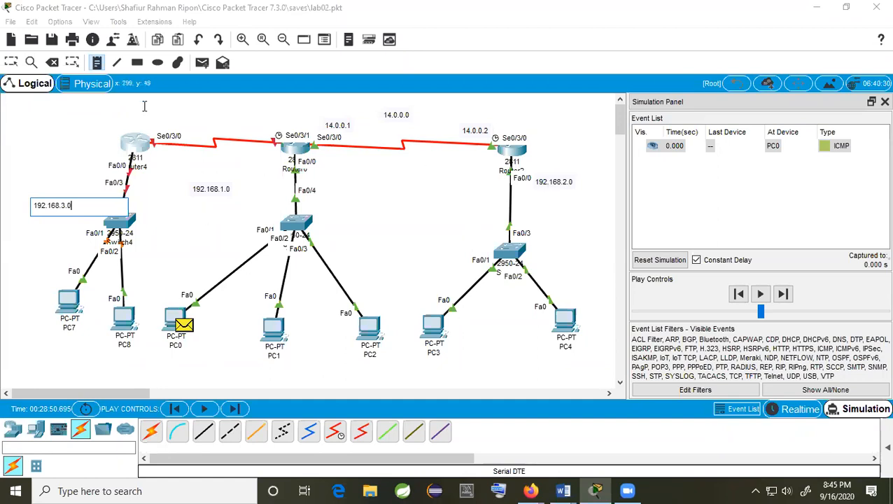
pyautogui.click(31, 63)
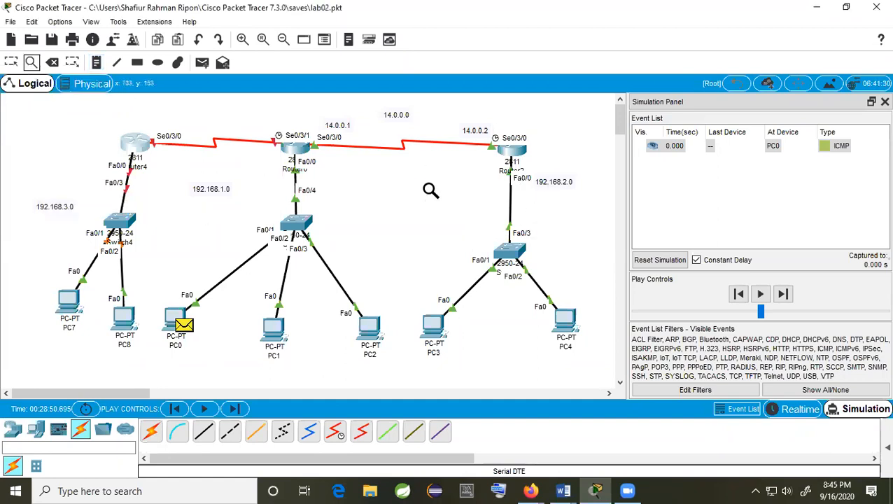
pyautogui.click(72, 63)
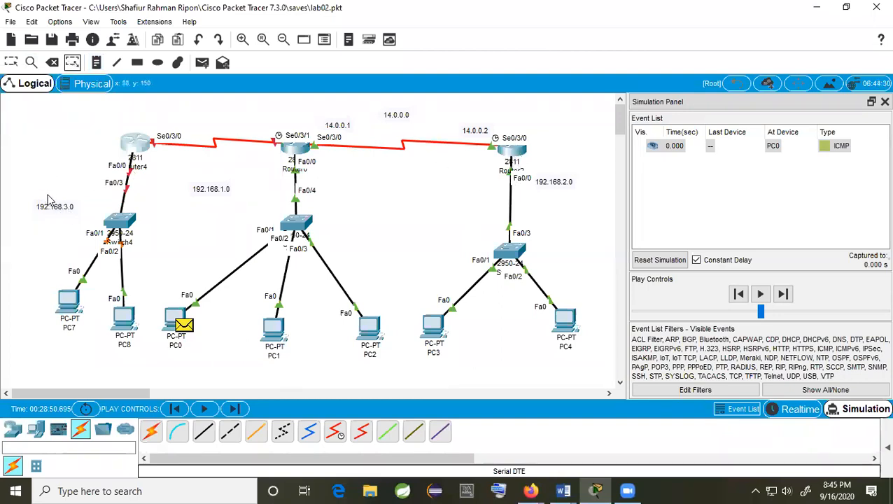
# Place a text note reading 15.0.0.0 above the serial link between Router4 and Router0.
pyautogui.click(97, 63)
pyautogui.click(188, 110)
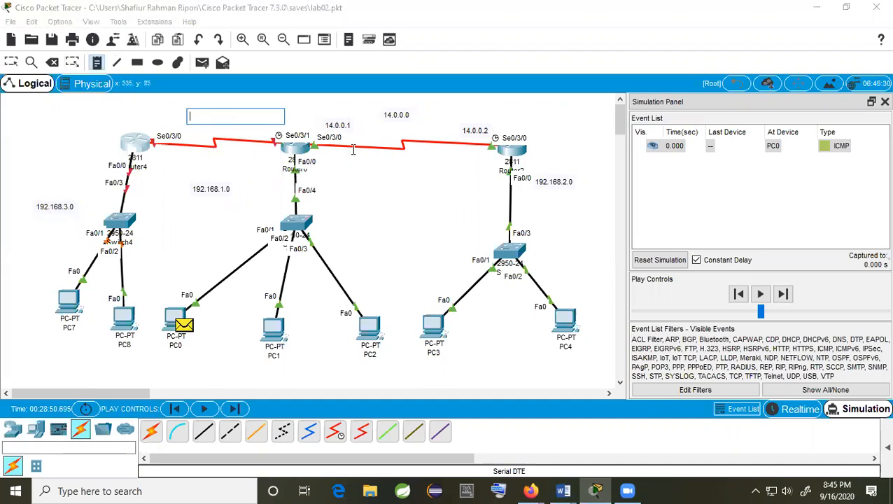
pyautogui.write('1')
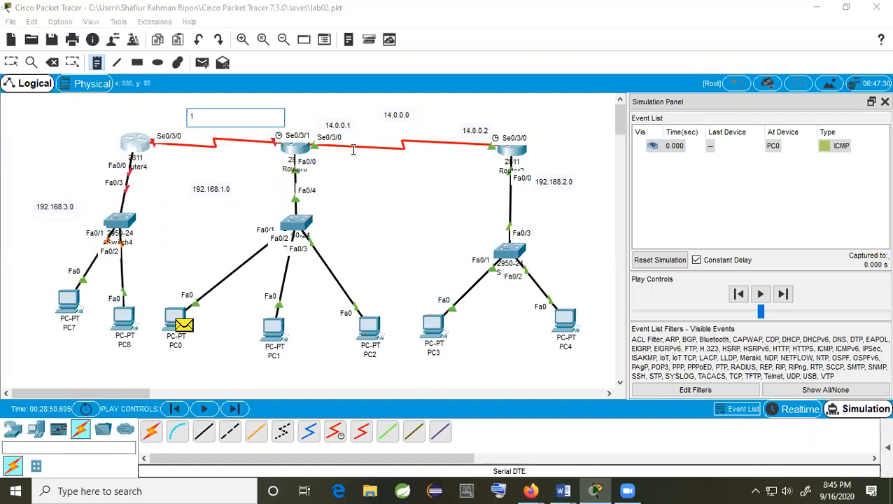
pyautogui.write('5.0.0.0')
pyautogui.press('Escape')
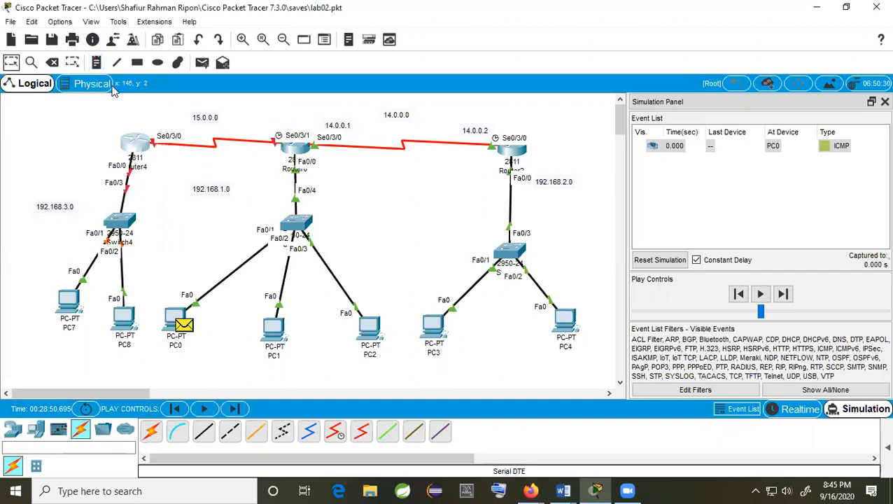